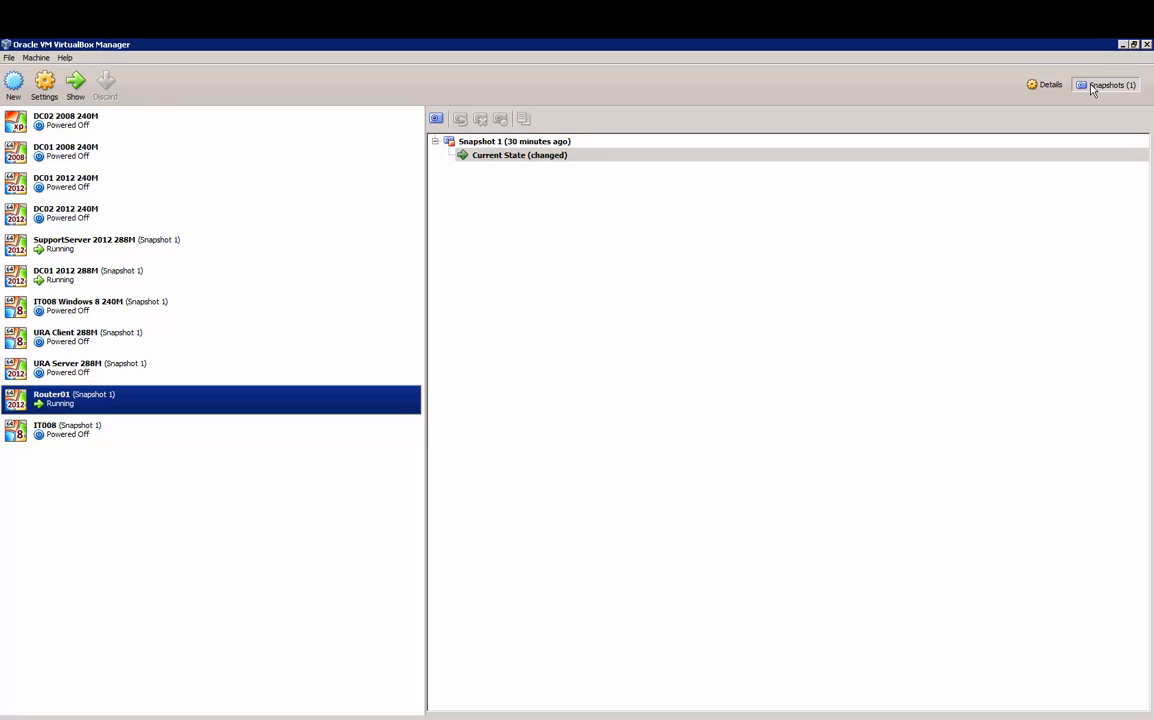
Step: Take Snapshot 2 of the running Router01 machine from its Current State
right_click(520, 143)
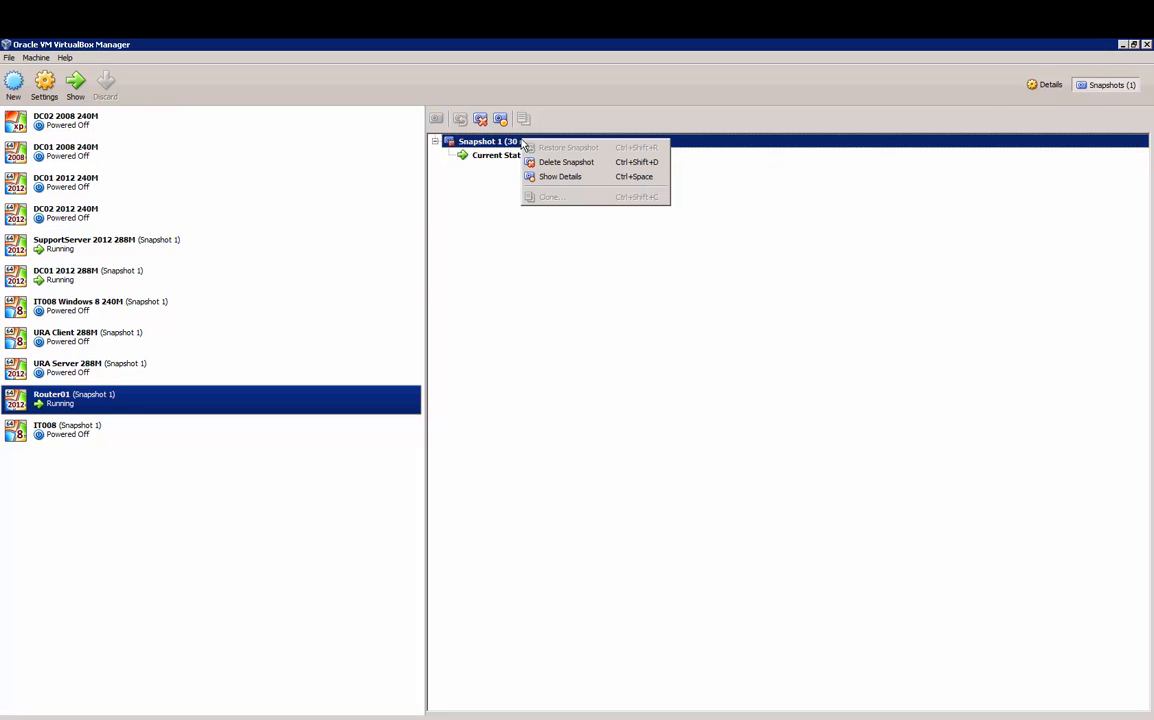
left_click(466, 156)
right_click(505, 155)
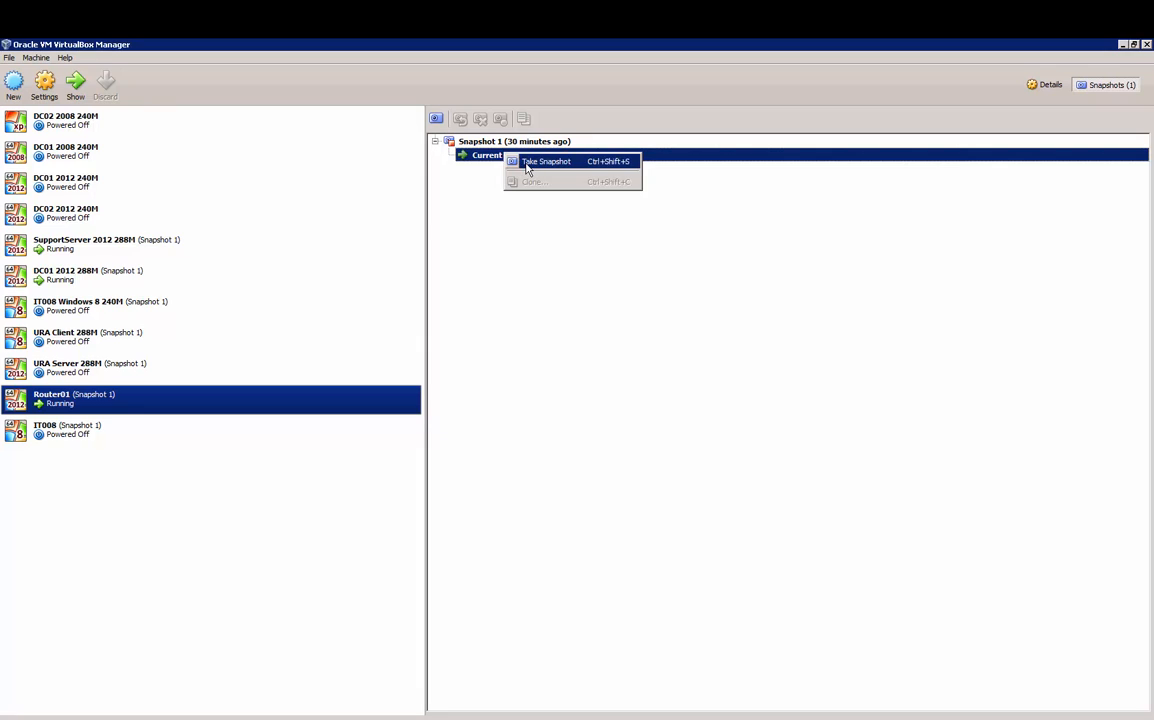
left_click(602, 250)
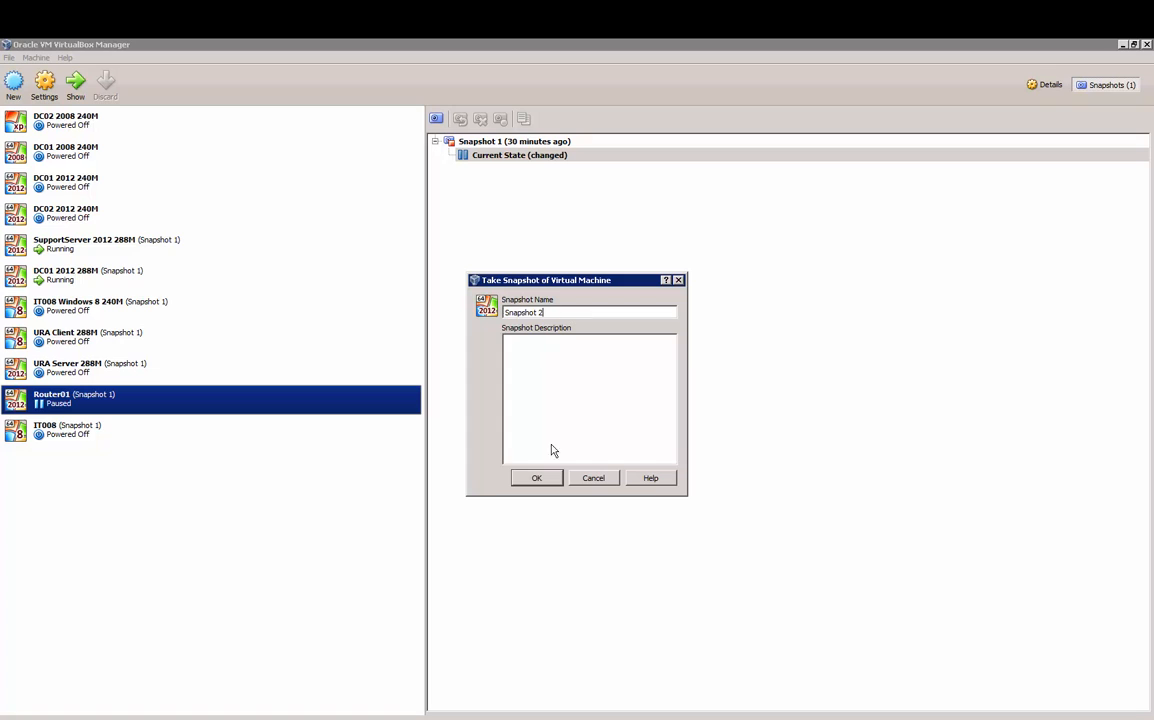
left_click(545, 478)
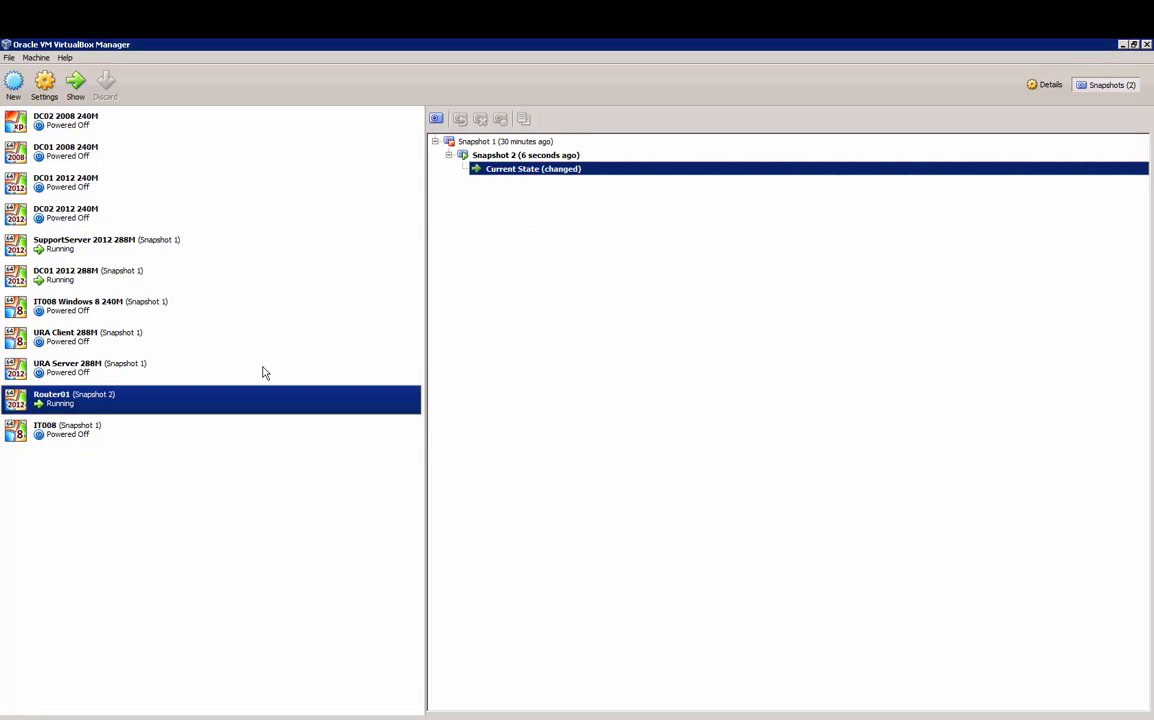
Step: Open the Router01, SupportServer and DC01 virtual machine consoles
double_click(119, 402)
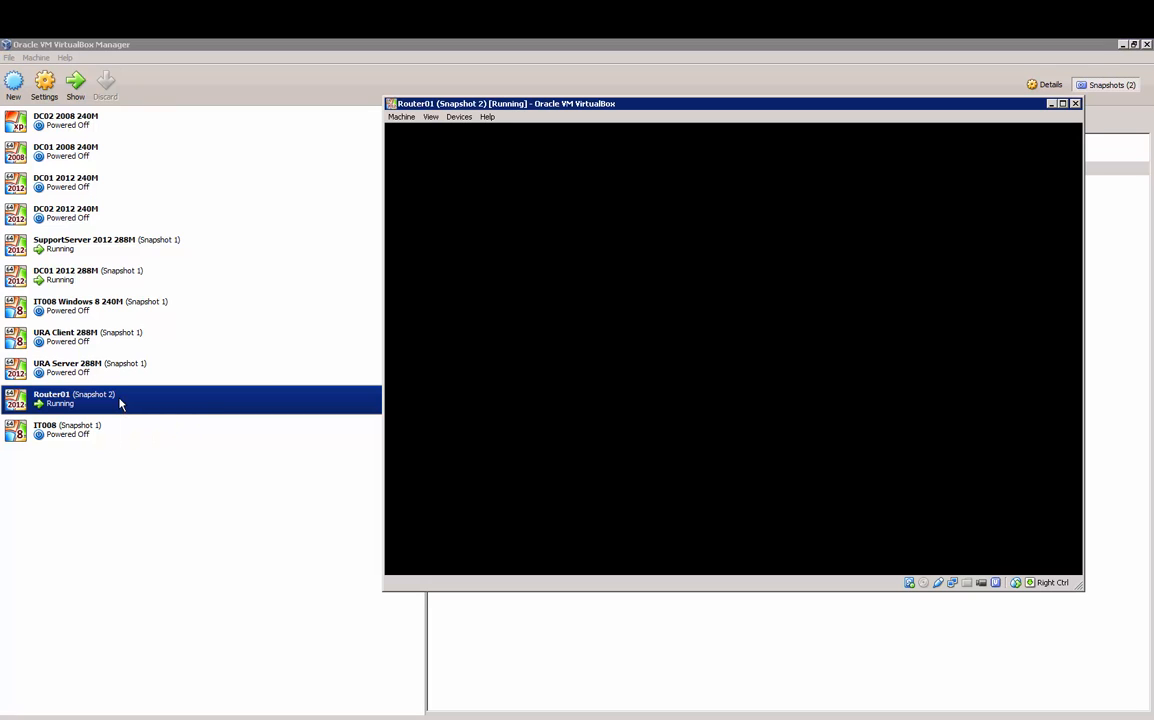
double_click(120, 246)
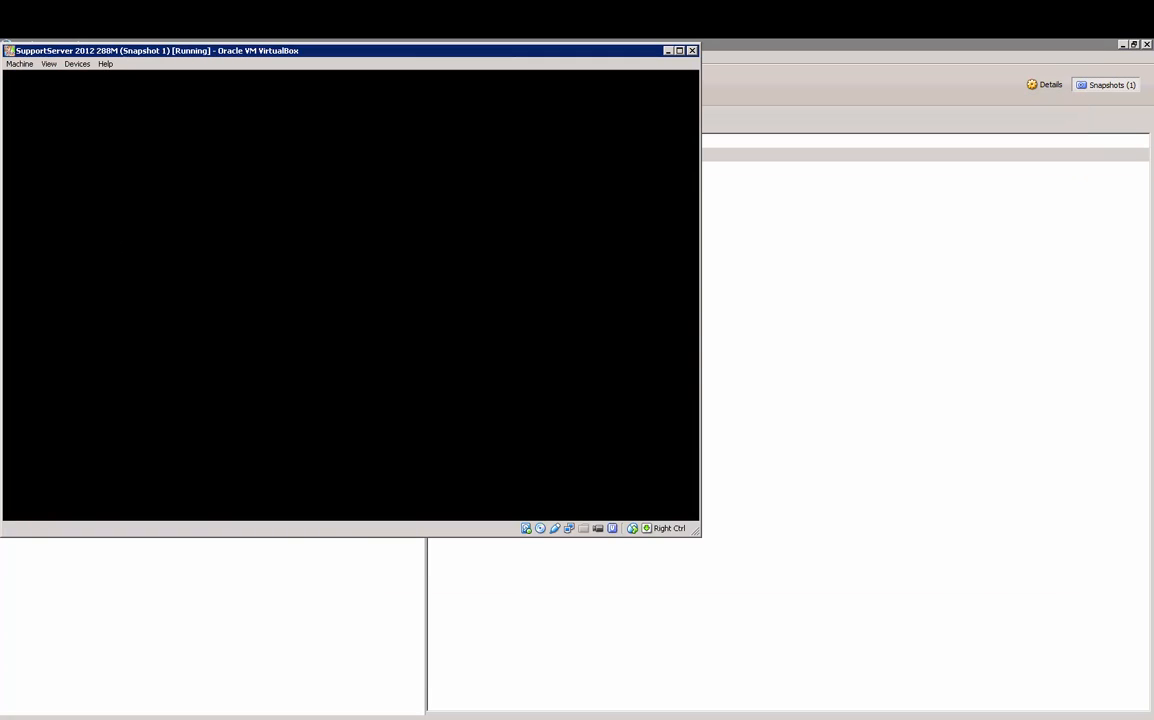
left_click(110, 604)
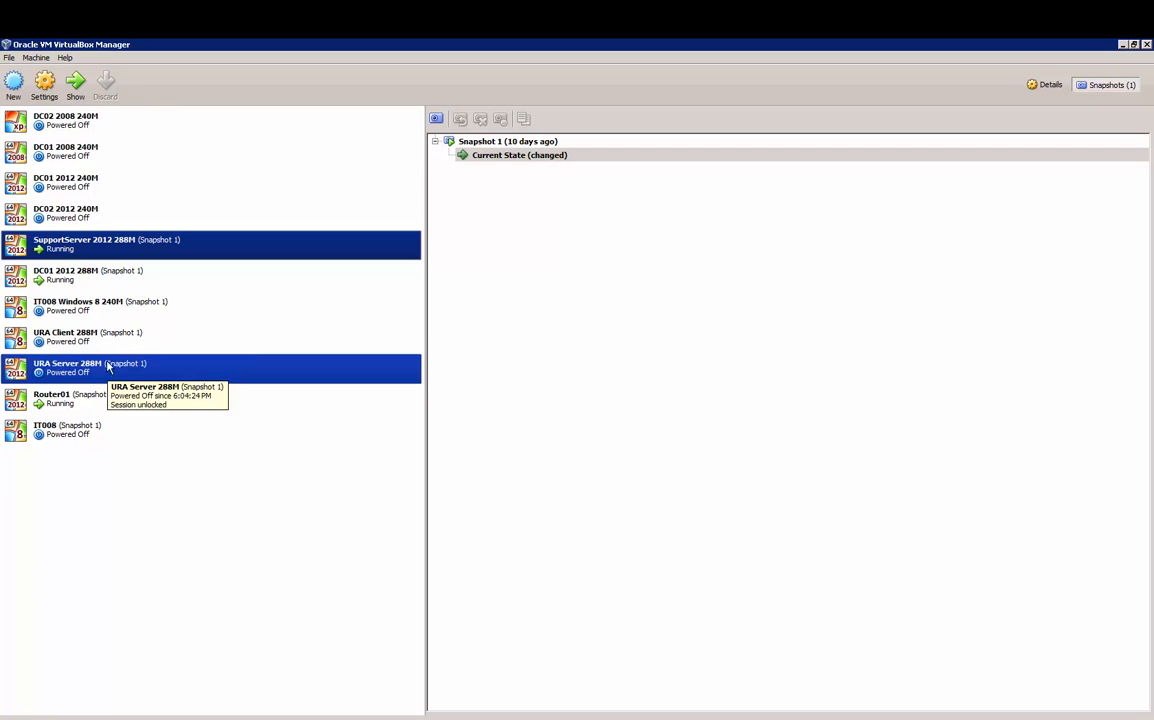
left_click(111, 287)
double_click(111, 287)
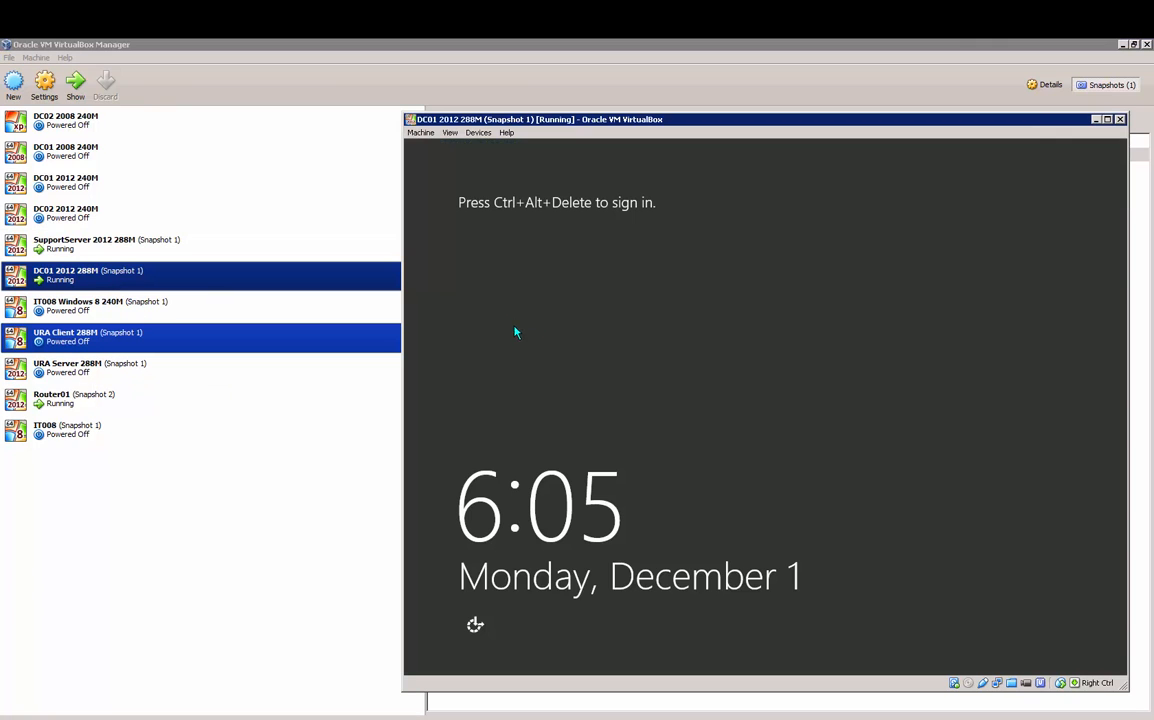
Step: Send Ctrl-Alt-Del to DC01 and sign in with the administrator password
left_click(420, 133)
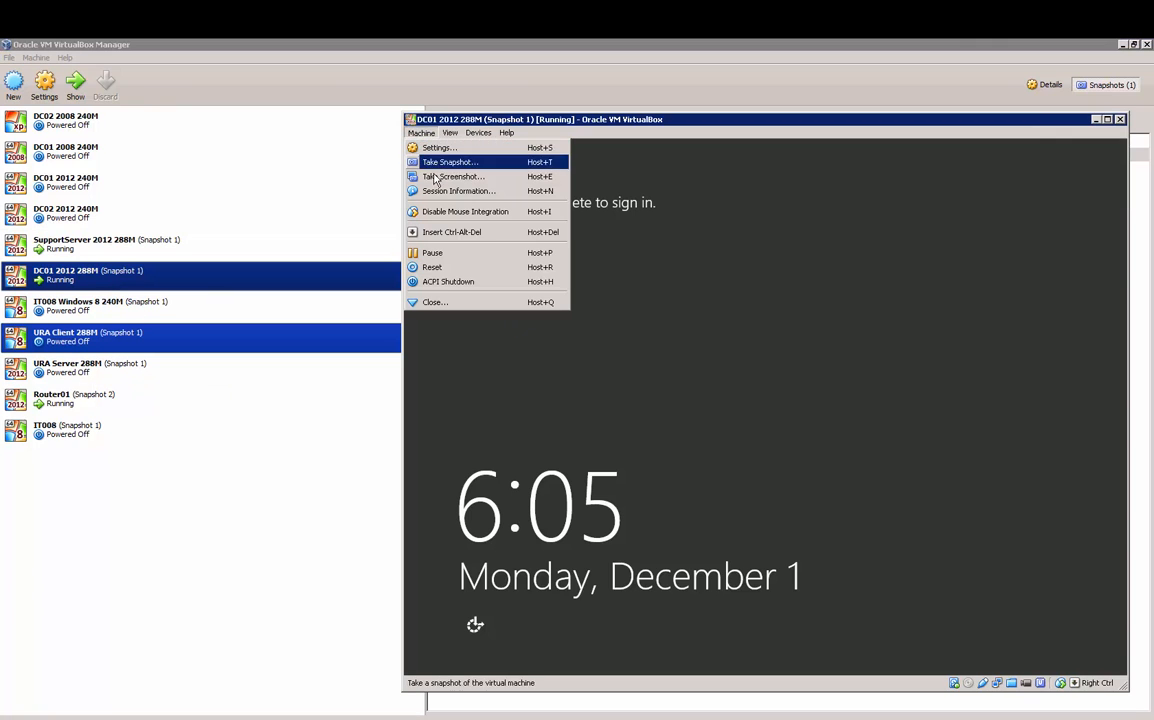
left_click(455, 227)
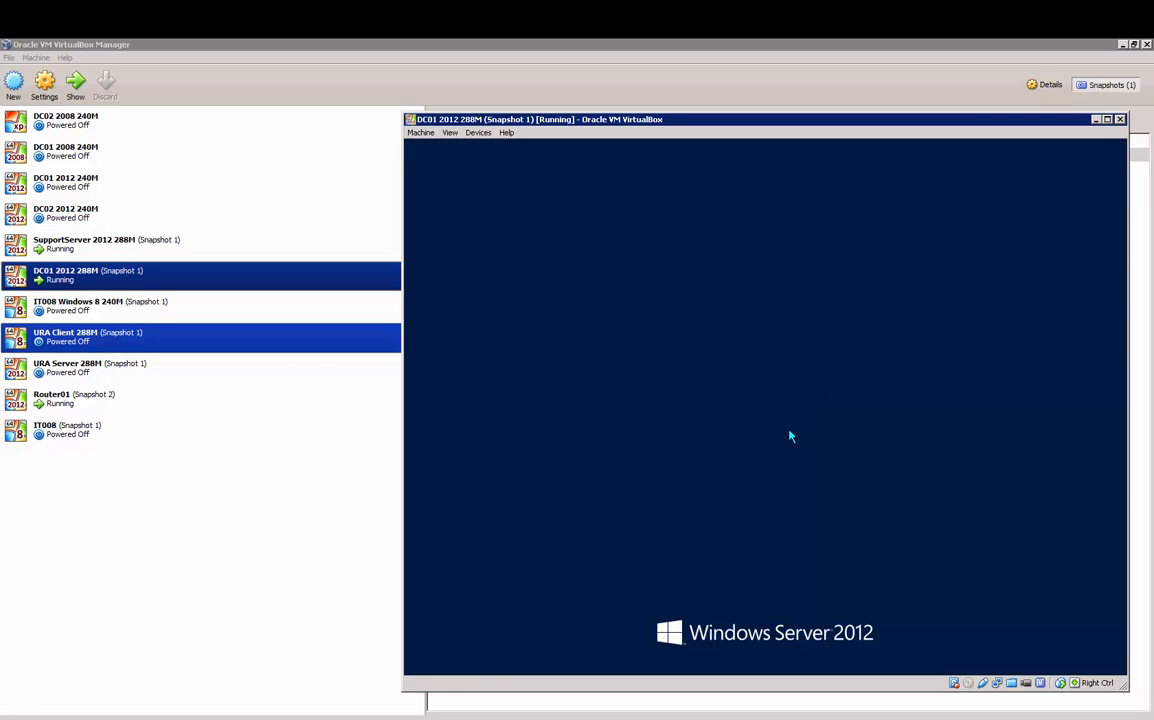
left_click(1125, 45)
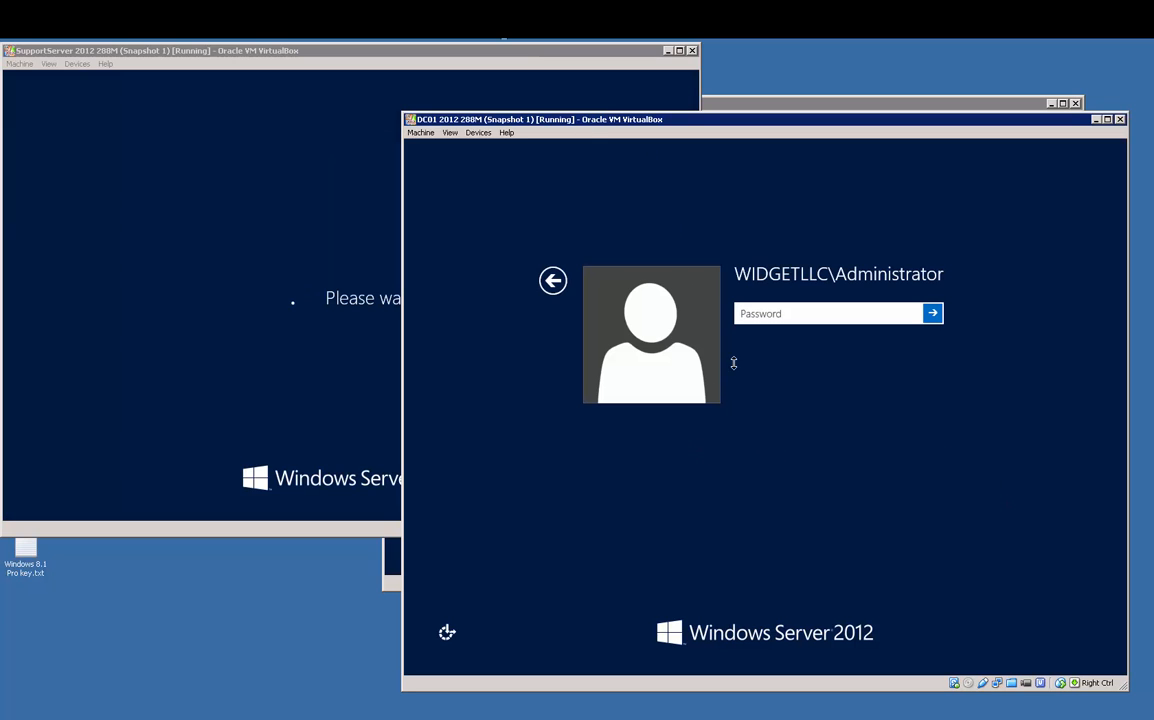
left_click(765, 321)
type("Pa$$w0rd")
key("Return")
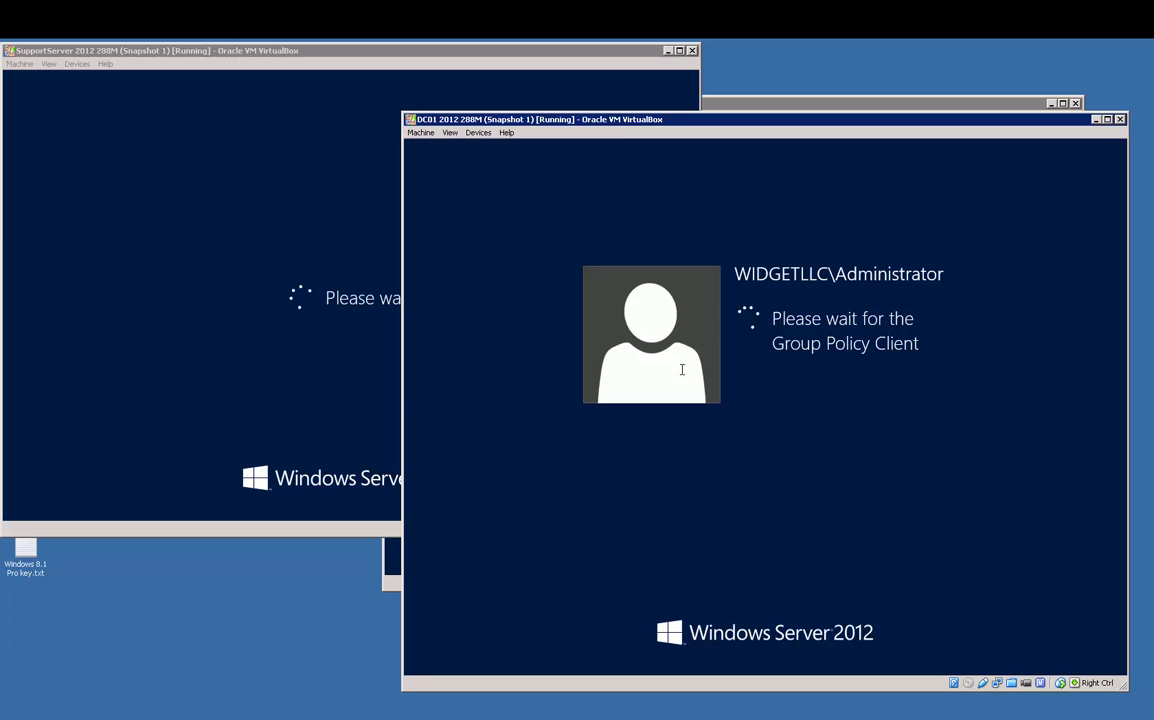
left_click(716, 104)
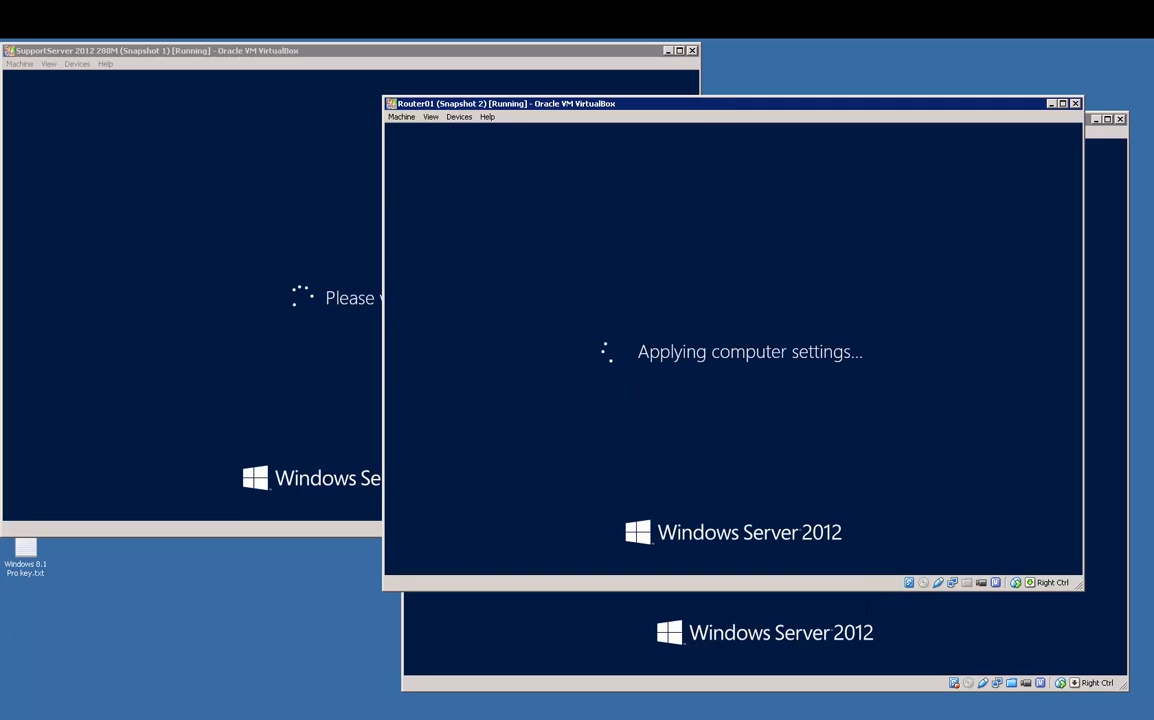
left_click(858, 679)
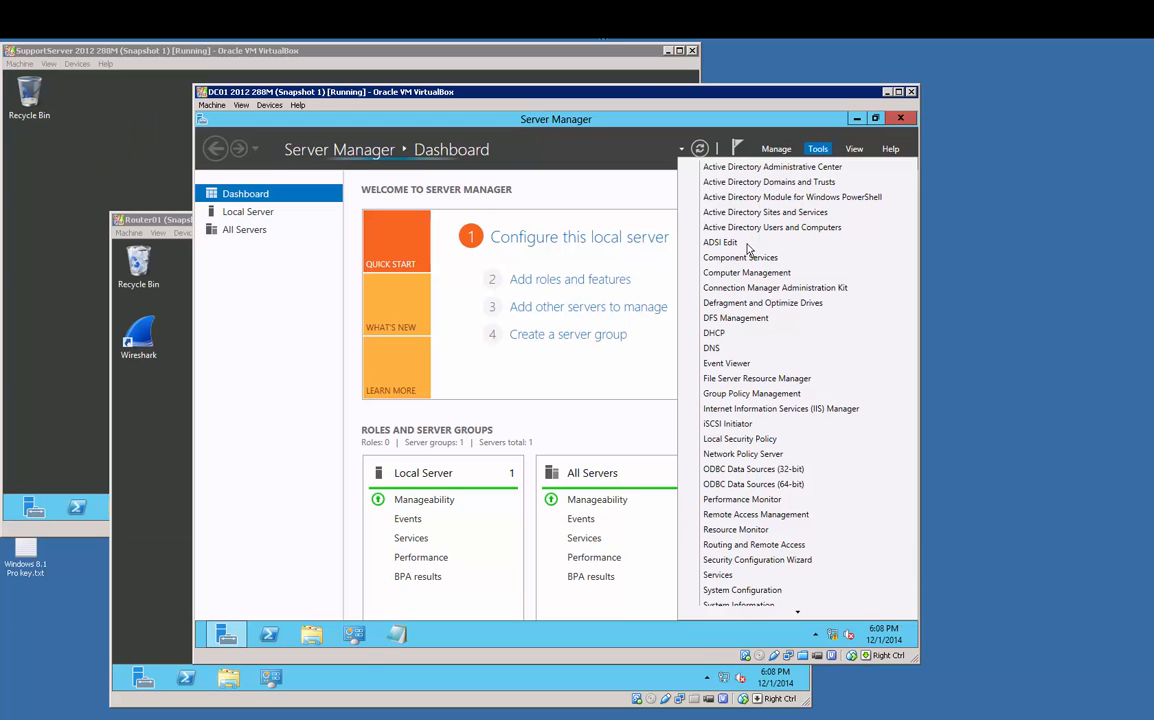
Step: Create the global security group IPAM Servers GG in the Users container
left_click(743, 230)
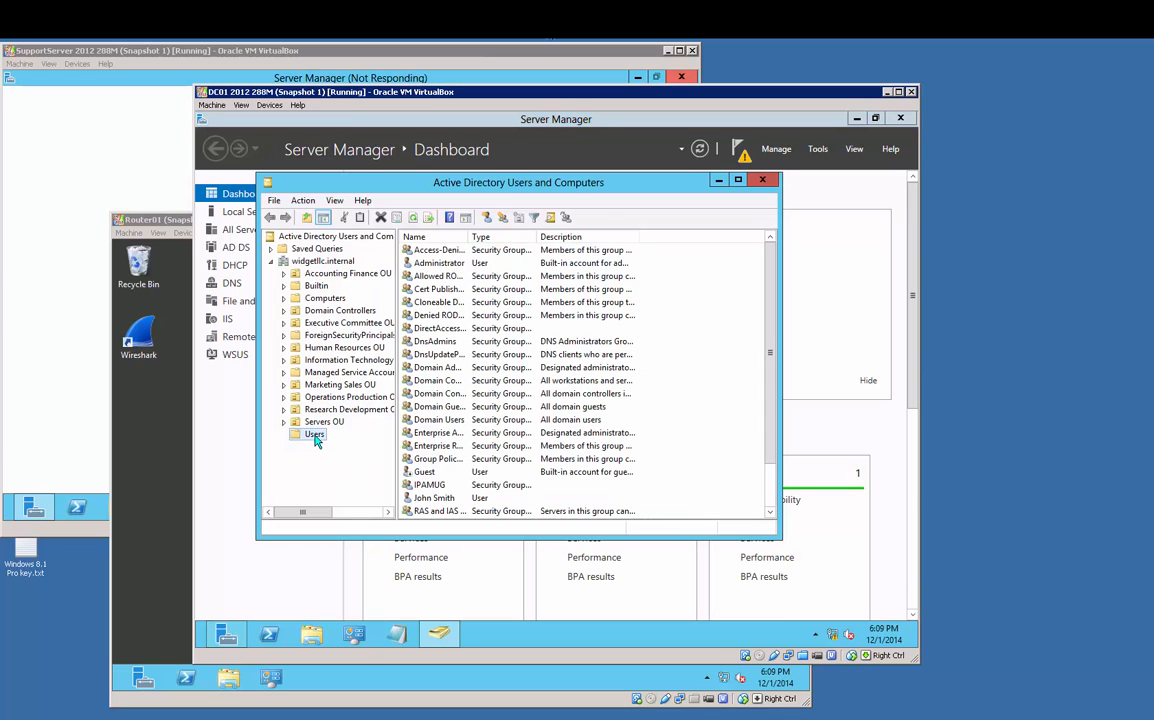
right_click(315, 438)
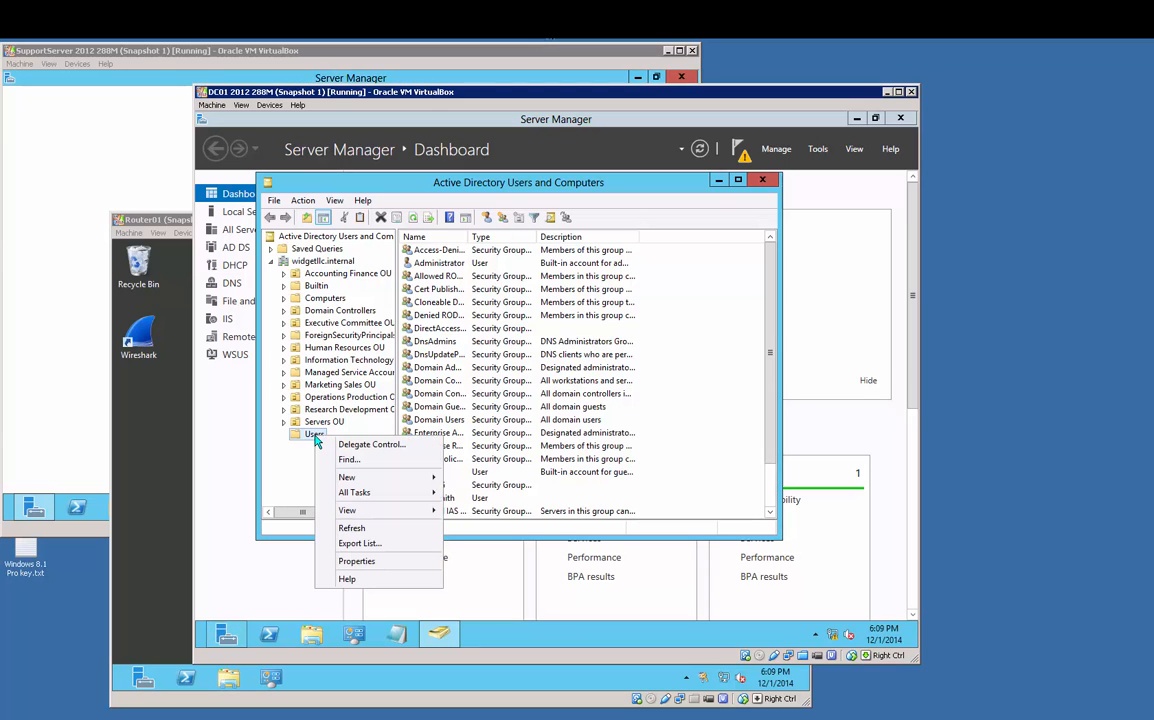
mouse_move(350, 478)
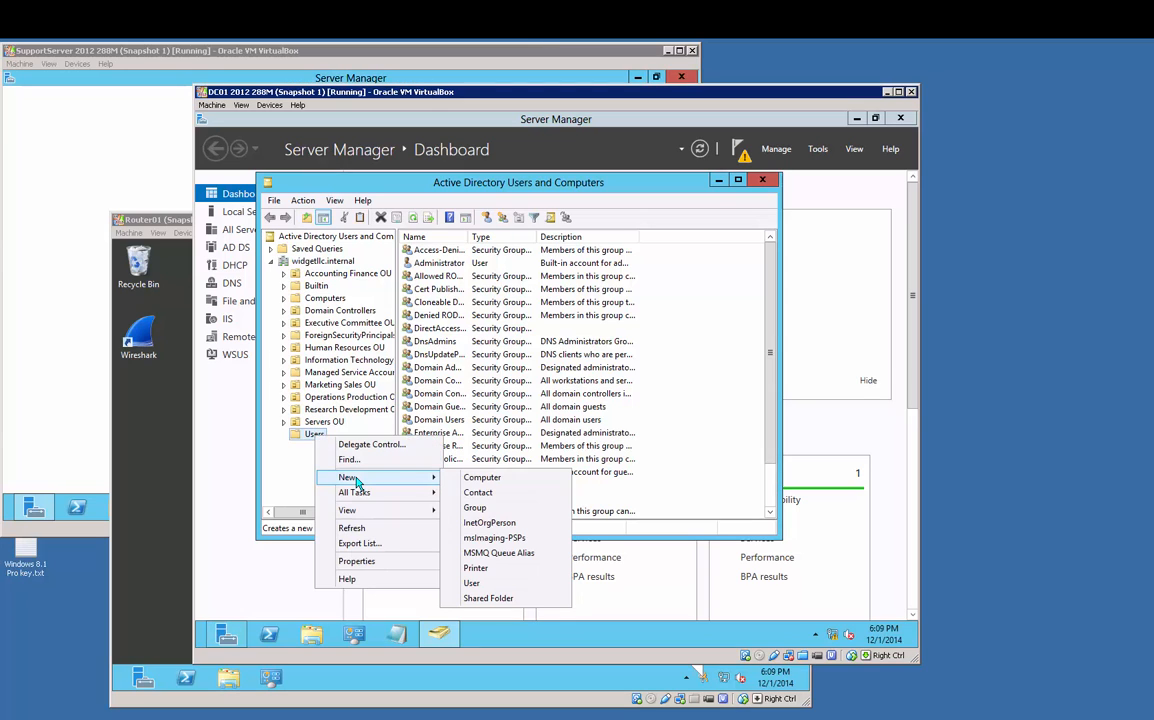
left_click(496, 517)
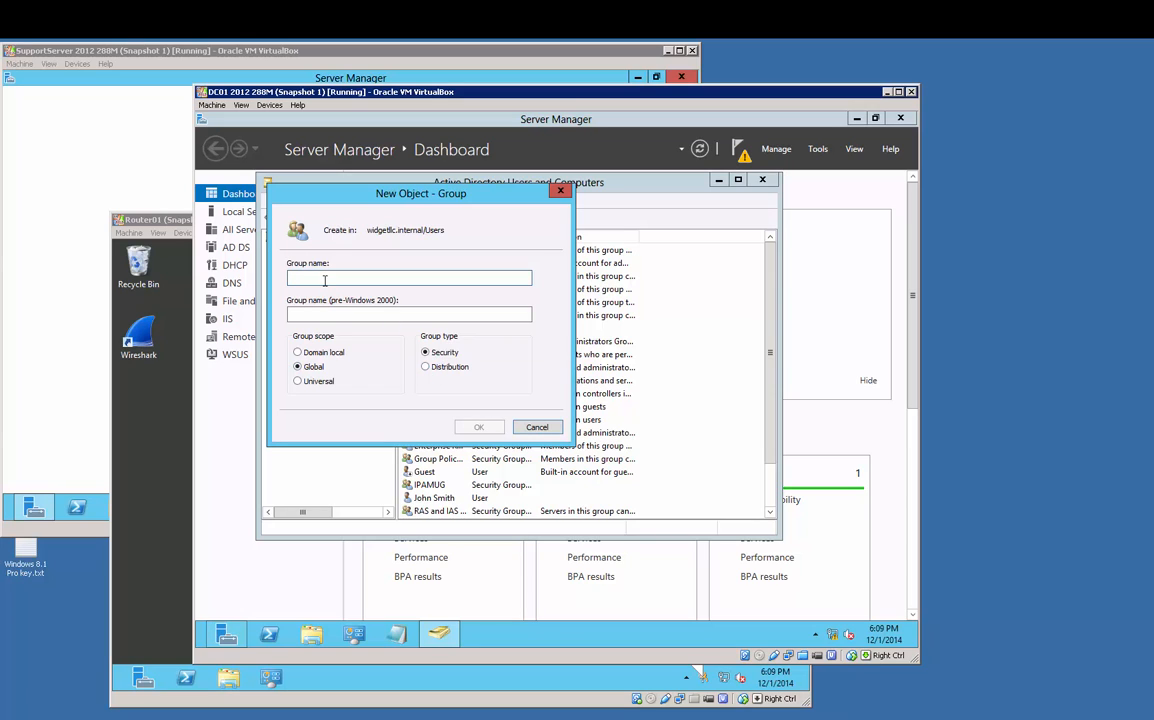
type("IPA")
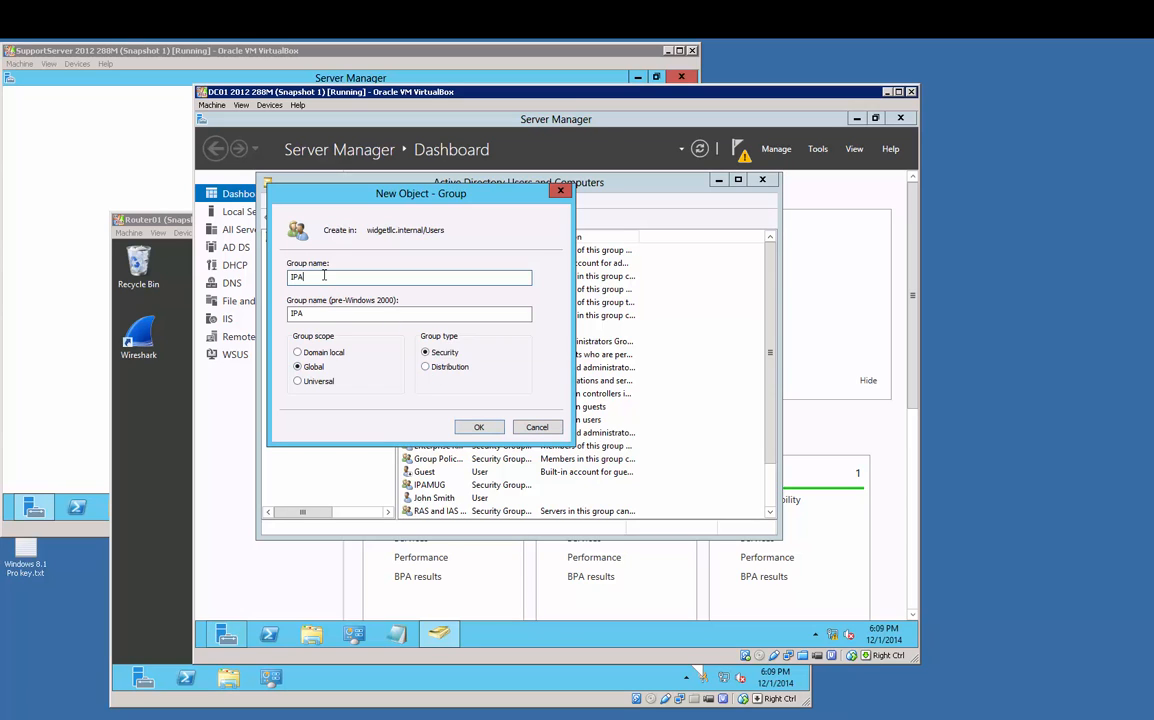
type("M Servers GG")
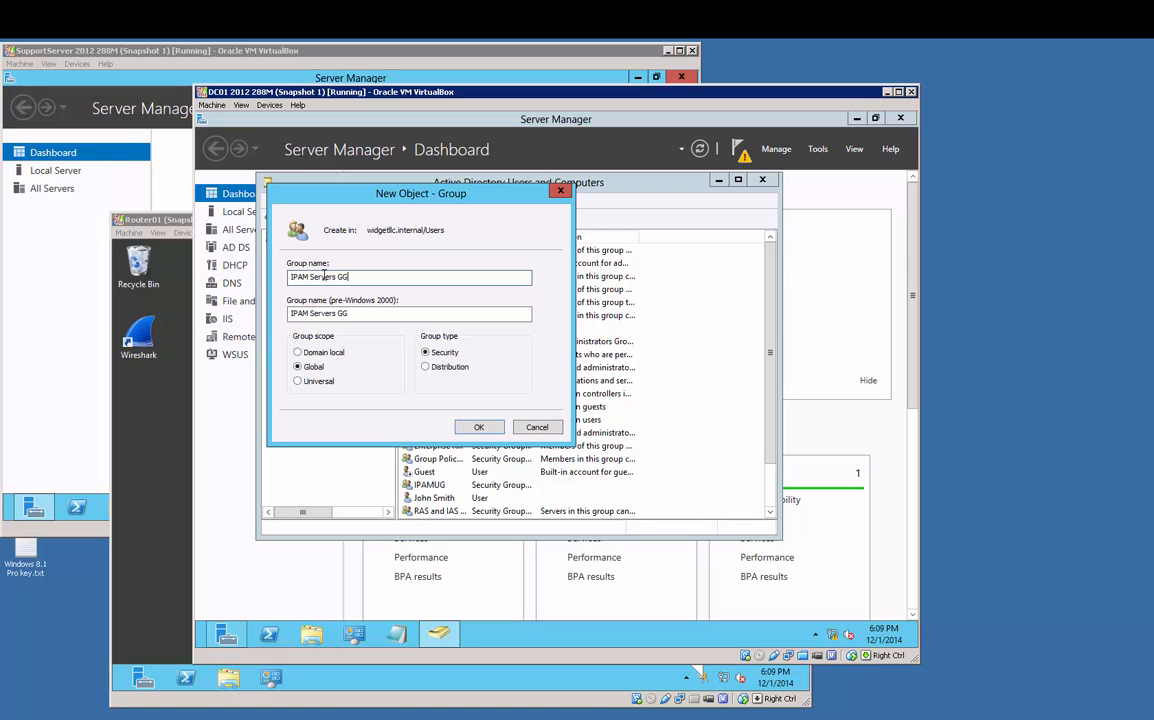
left_click(481, 428)
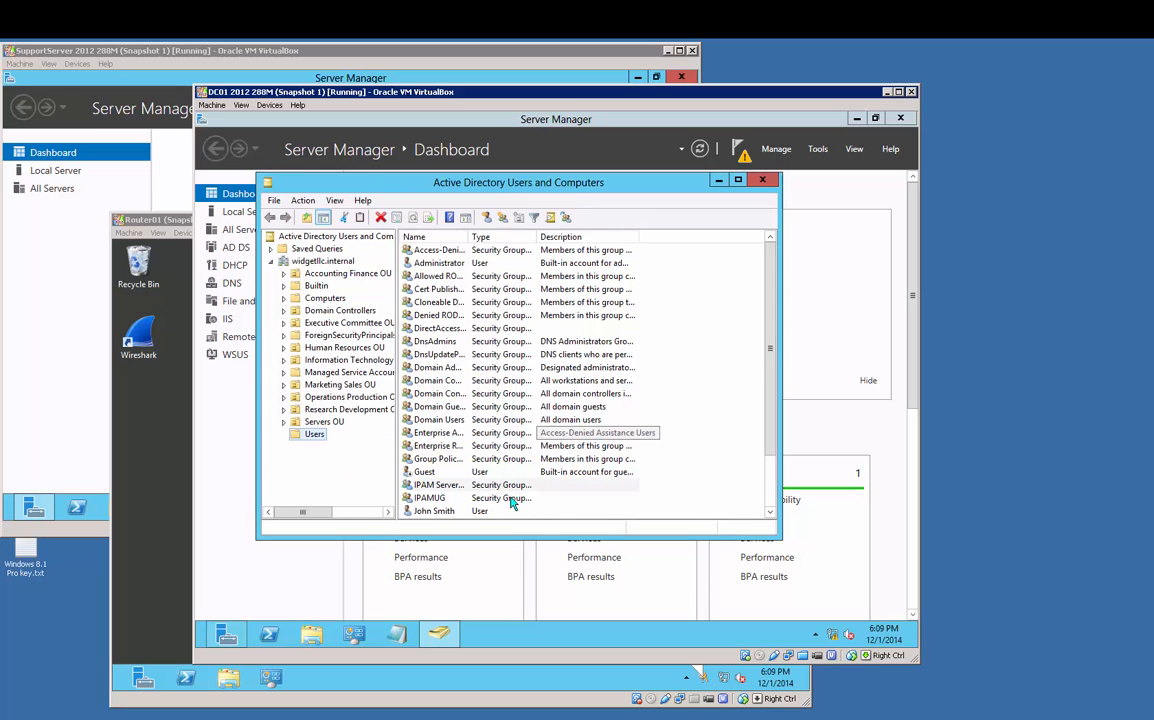
Step: Widen the name column and check which groups IPAM Servers GG belongs to
double_click(469, 238)
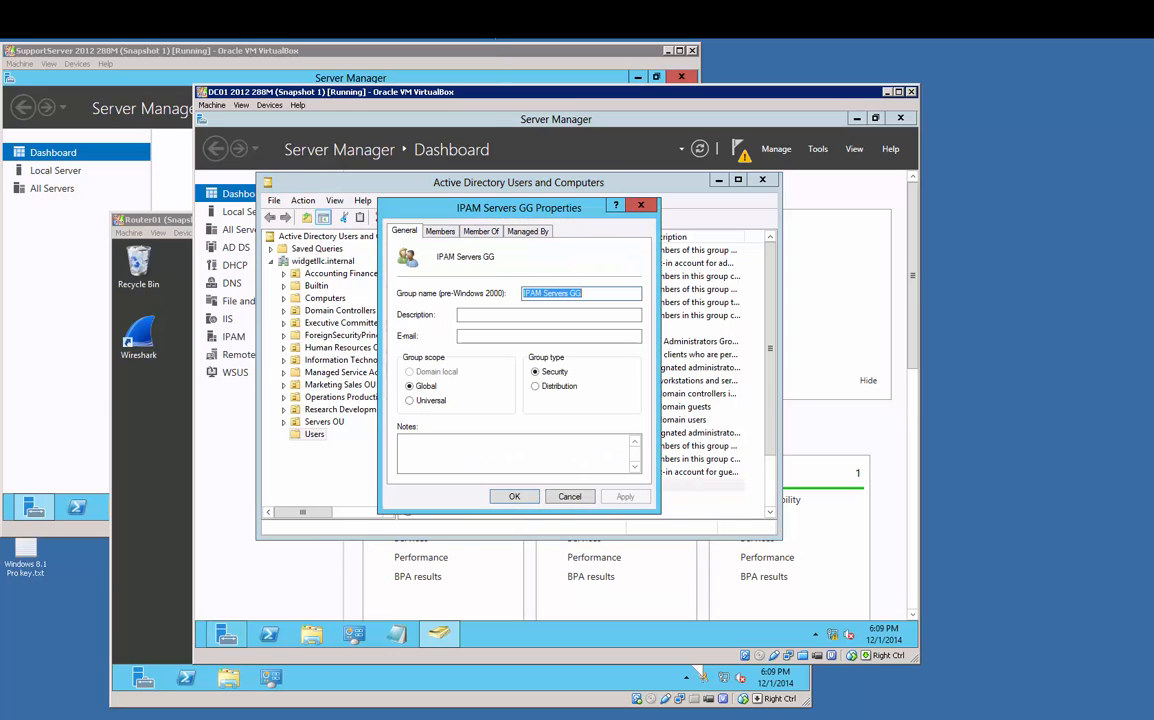
left_click(483, 233)
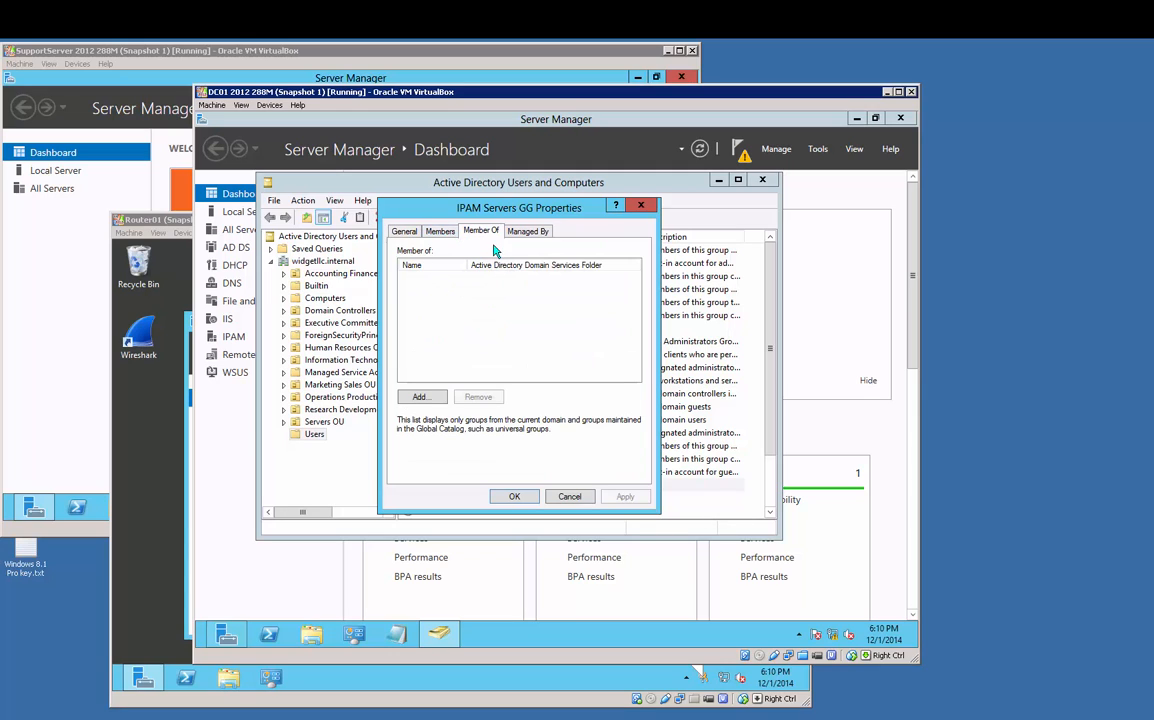
left_click(566, 497)
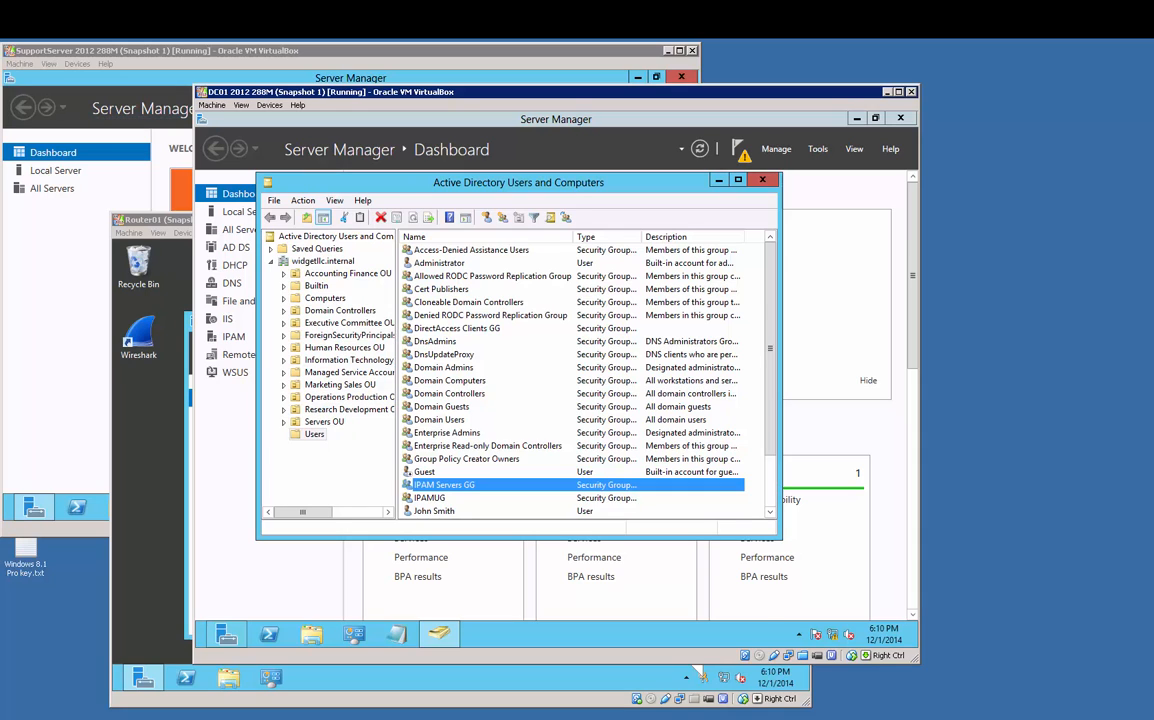
left_click(738, 180)
Step: Add the SUPPORTSERVER computer to IPAM Servers GG, including Computers in the object types
double_click(534, 421)
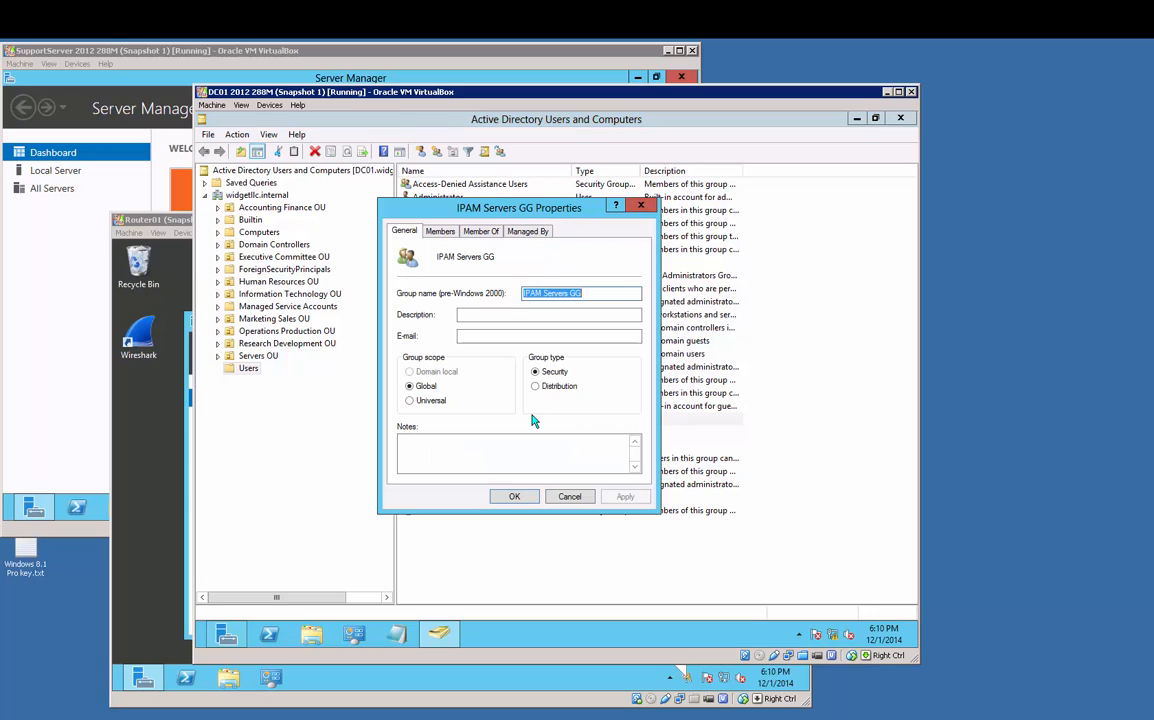
left_click(445, 232)
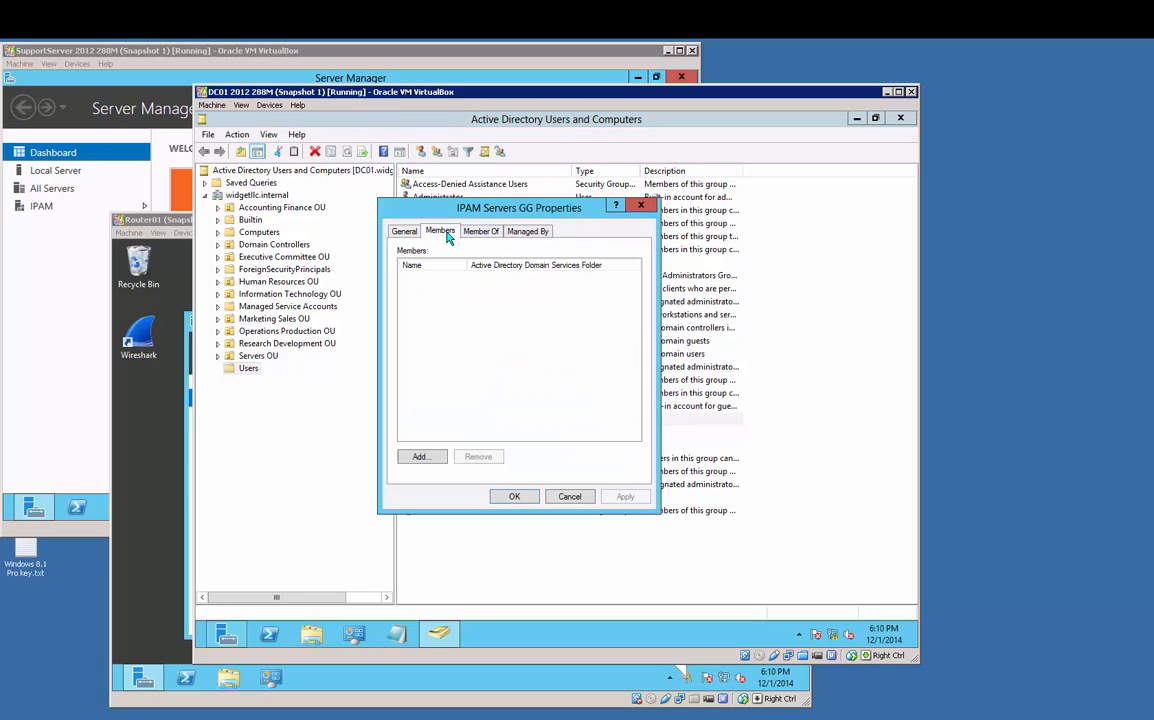
left_click(430, 461)
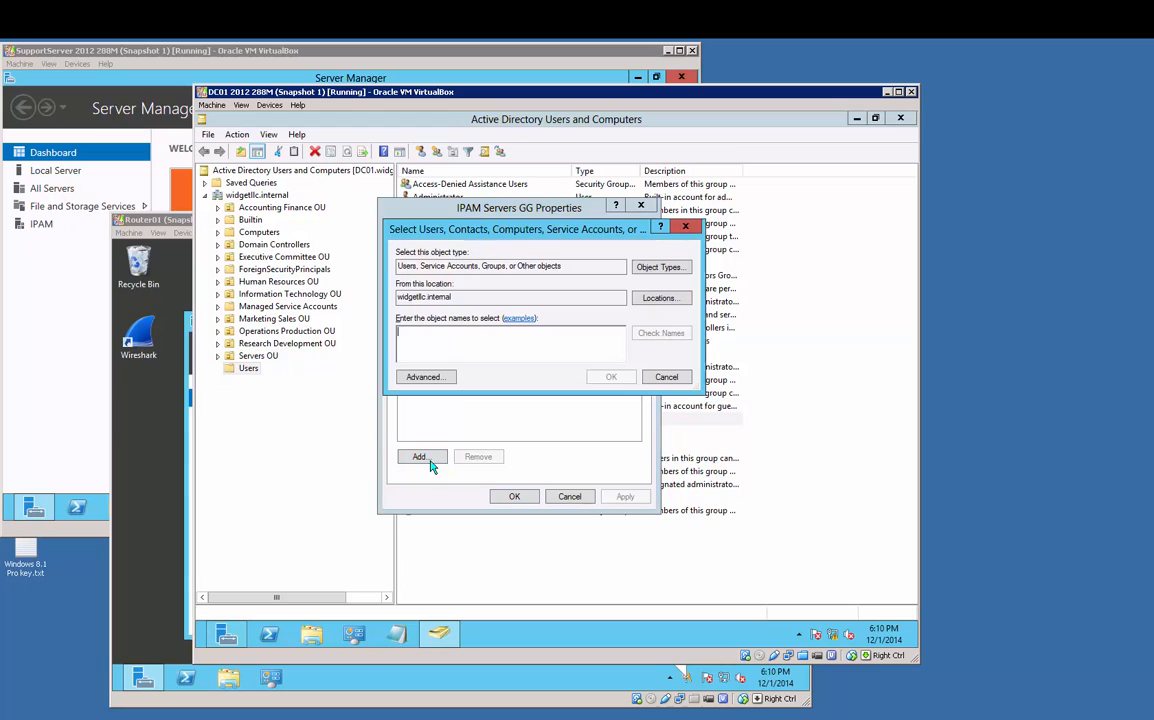
type("s")
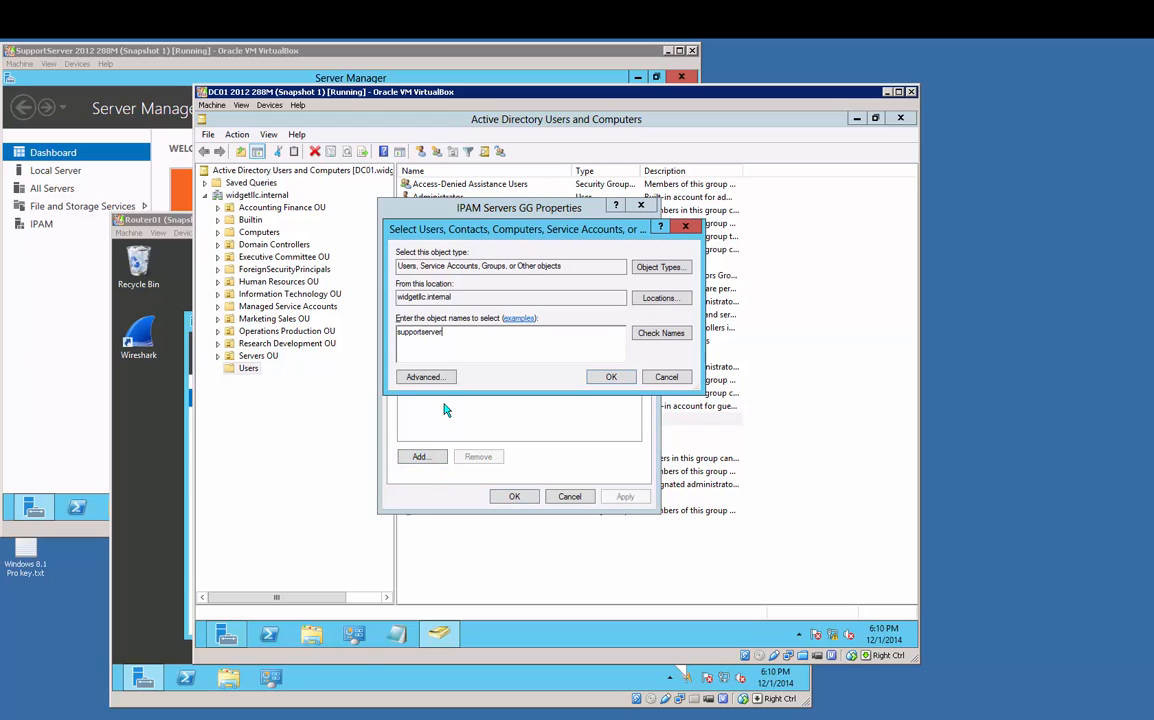
type("upportserver")
left_click(660, 333)
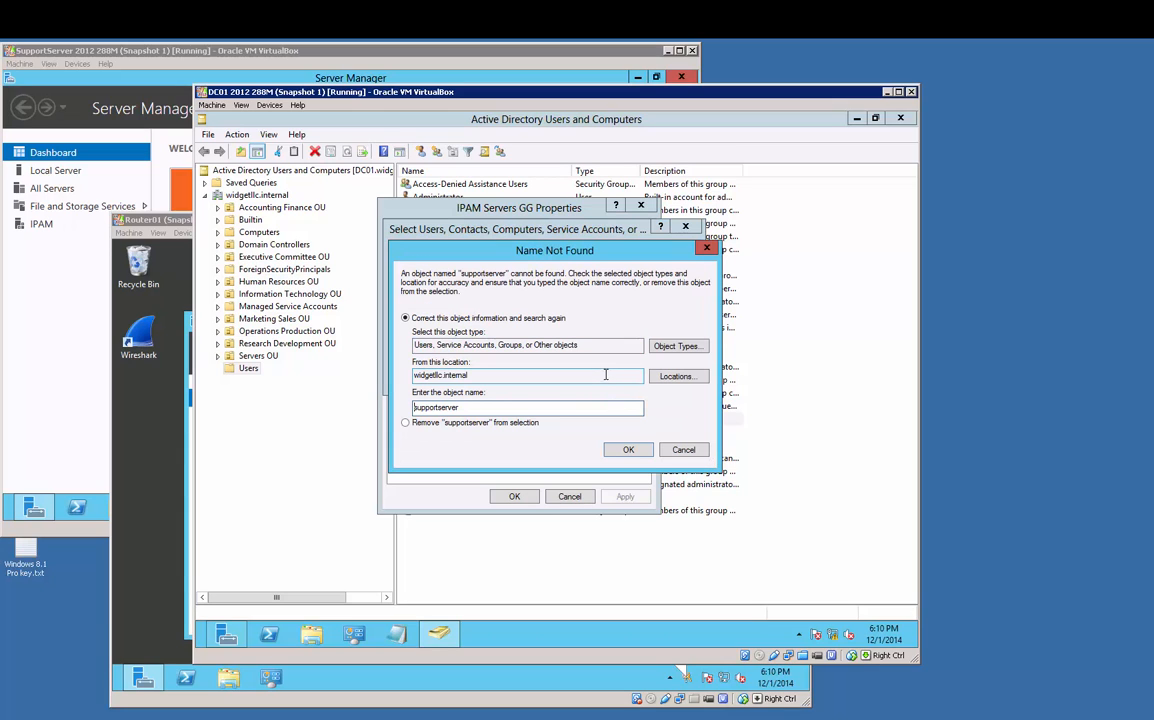
left_click(668, 347)
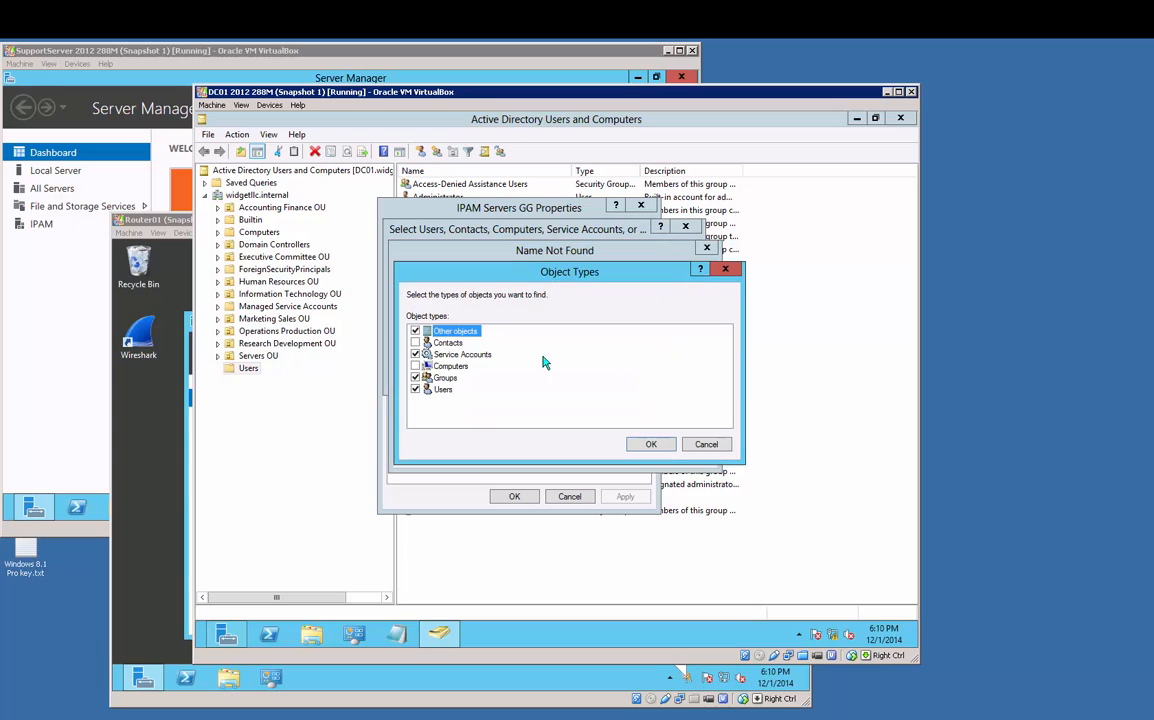
left_click(415, 366)
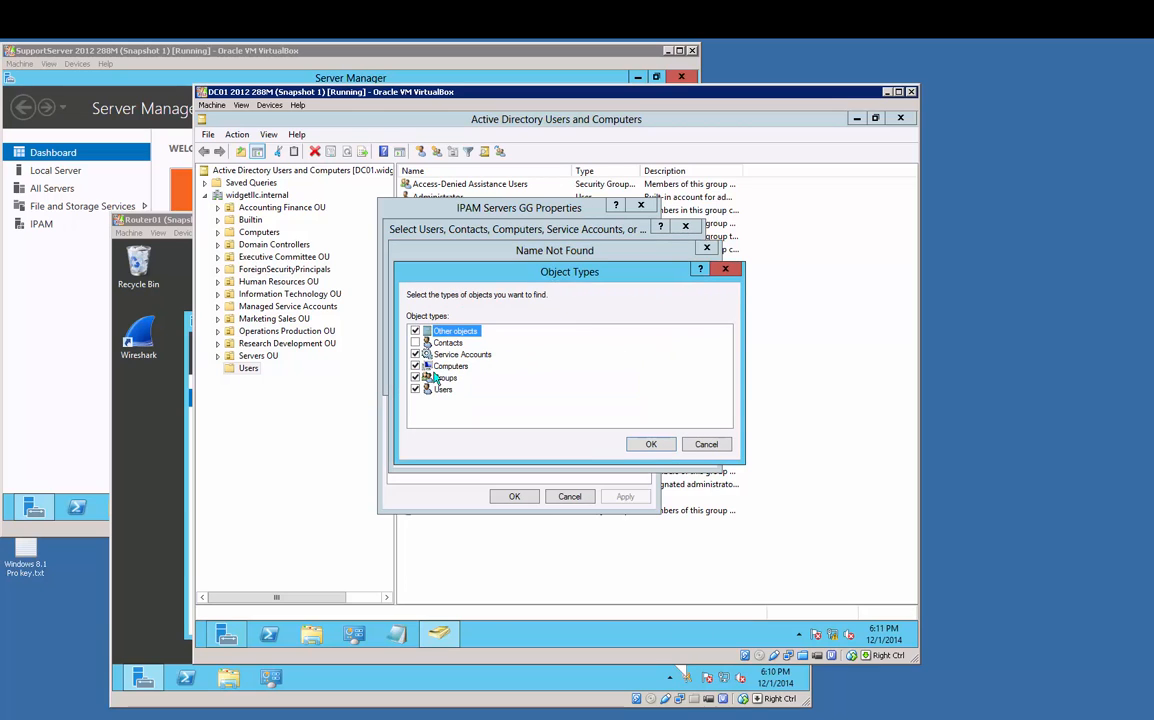
left_click(648, 444)
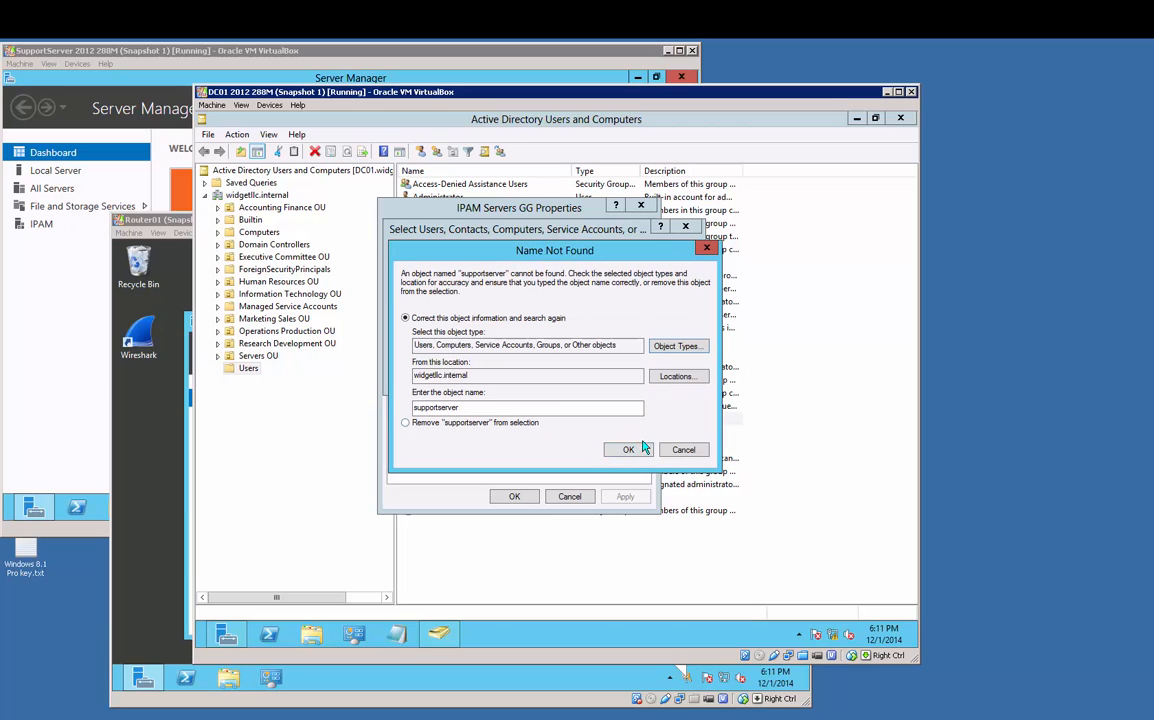
left_click(631, 450)
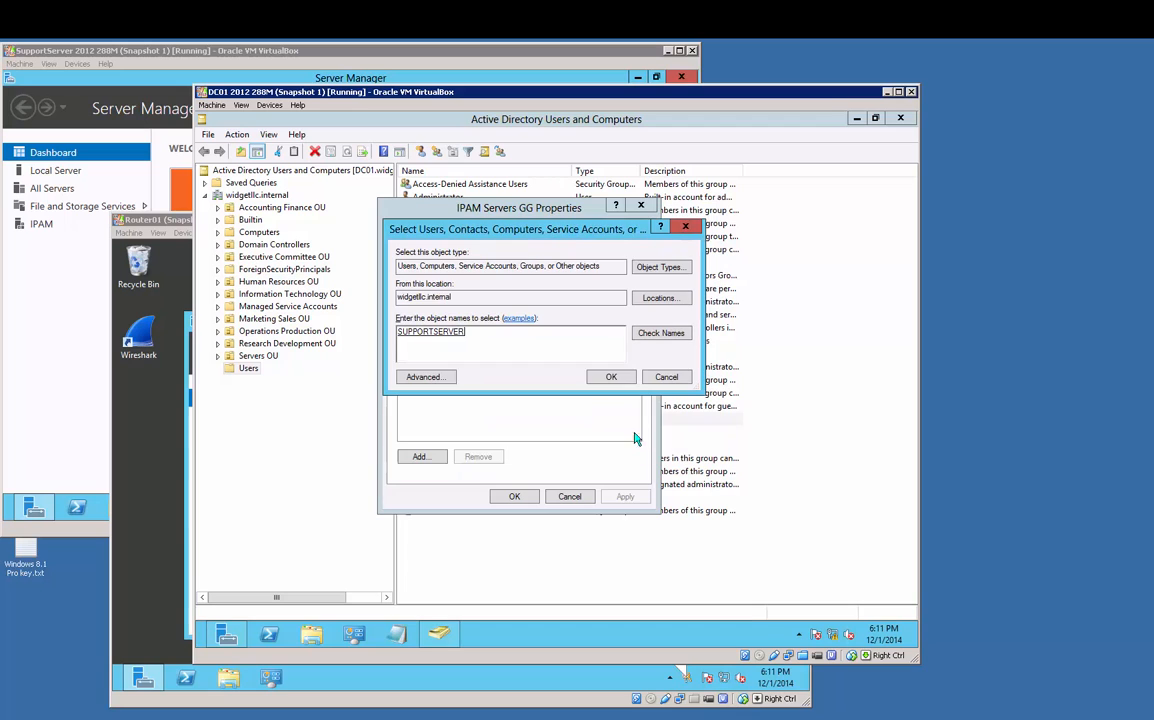
left_click(609, 378)
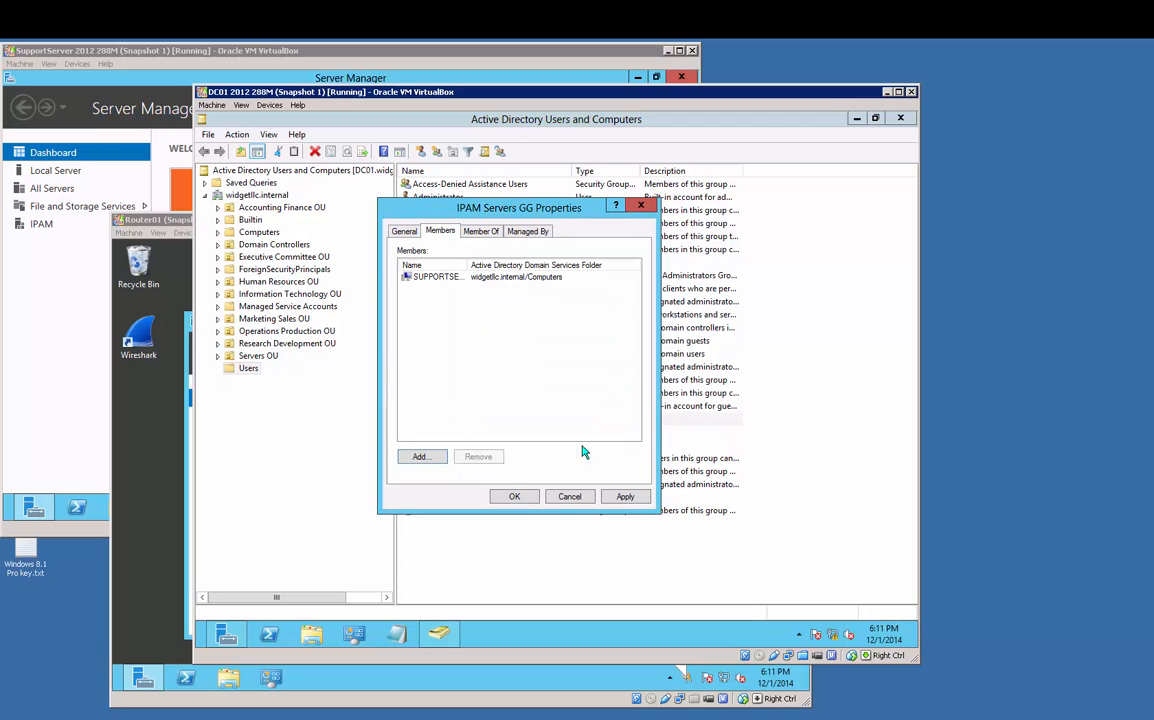
left_click(511, 497)
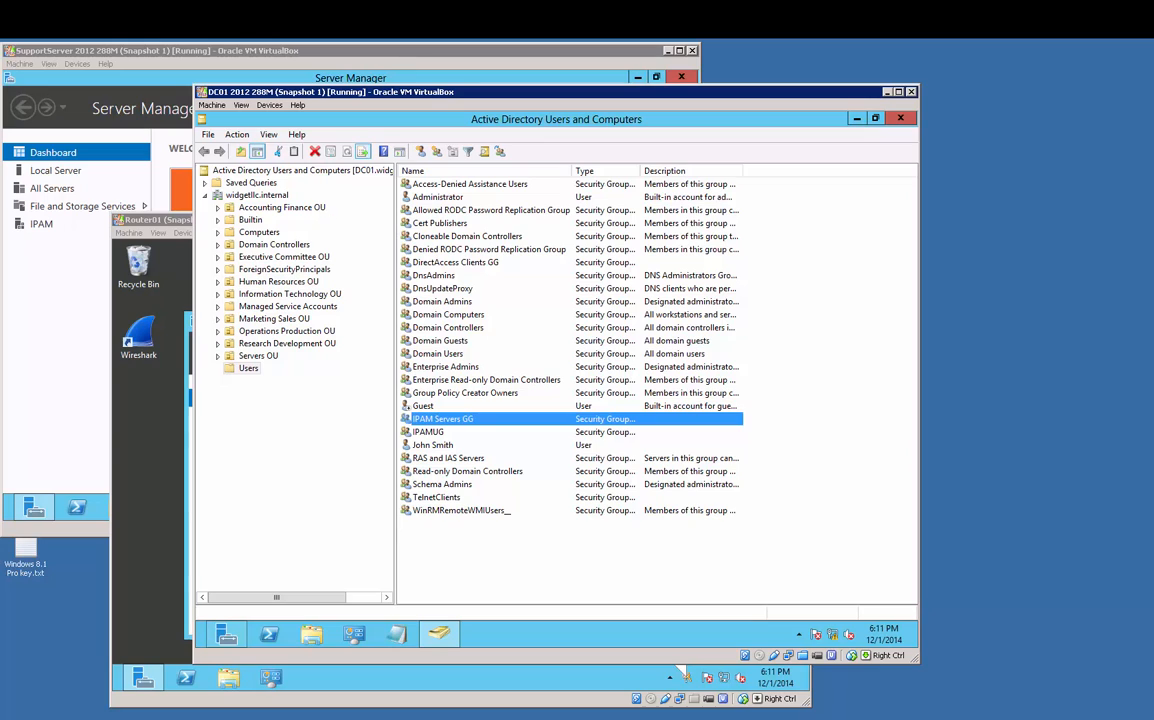
Step: Create the organizational unit IPAM Managed Servers OU under Servers OU
left_click(258, 356)
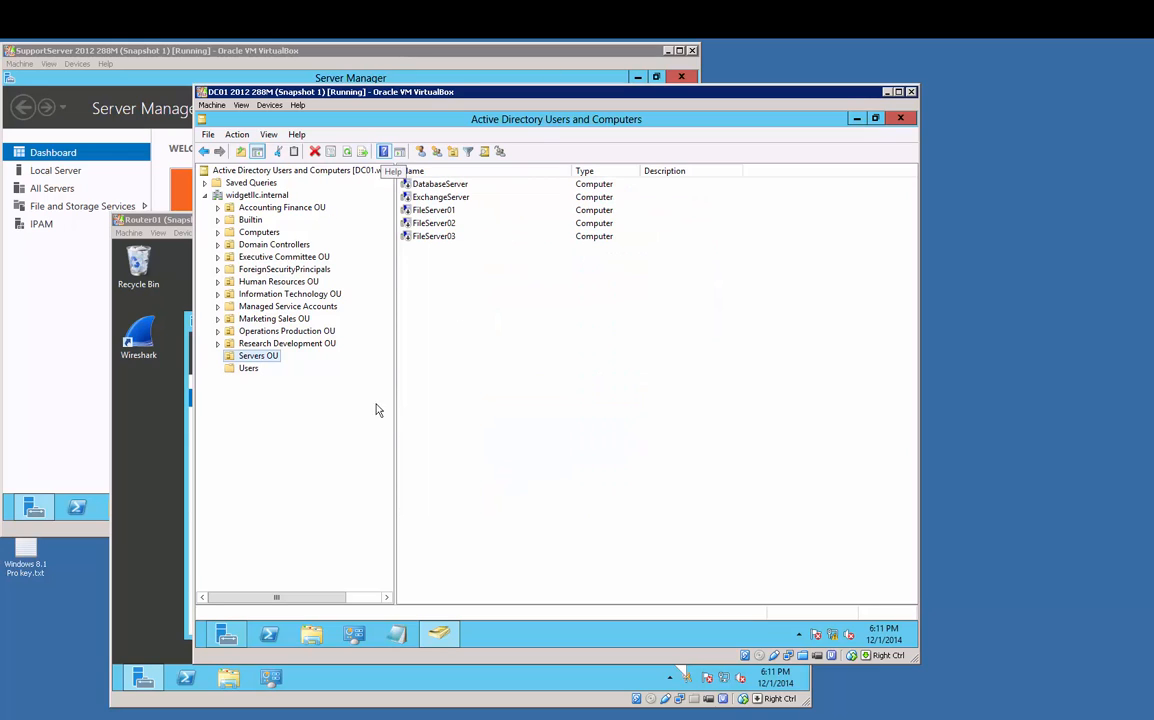
left_click(262, 356)
right_click(270, 357)
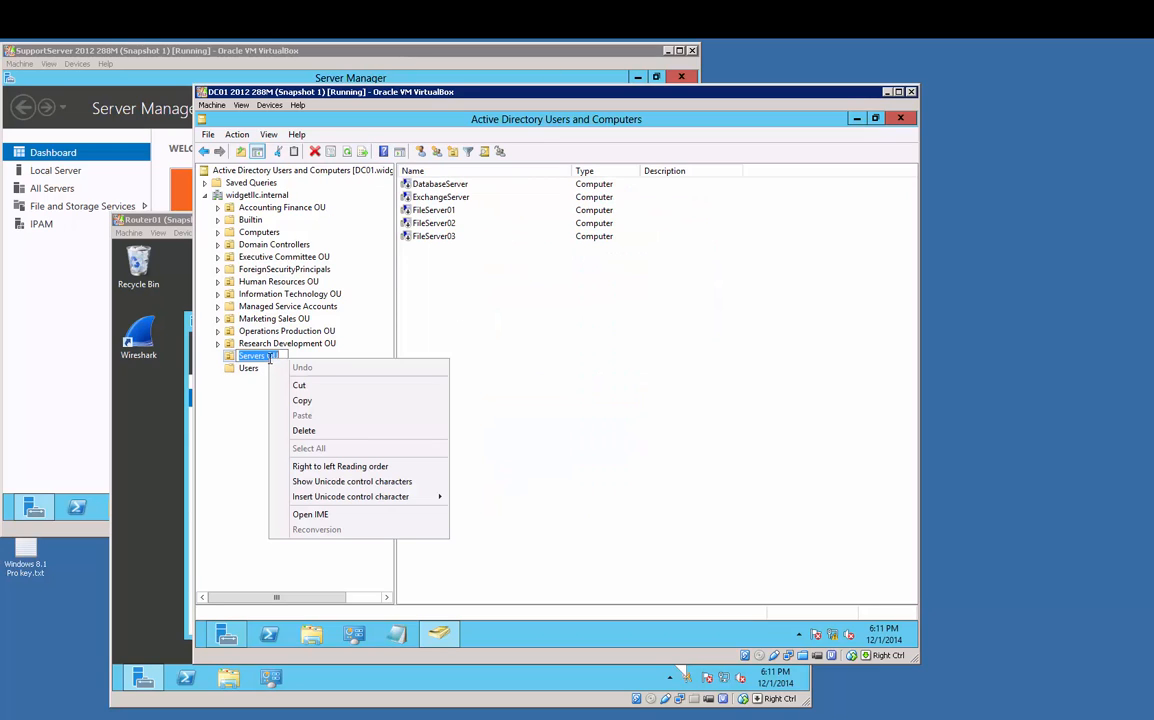
left_click(229, 352)
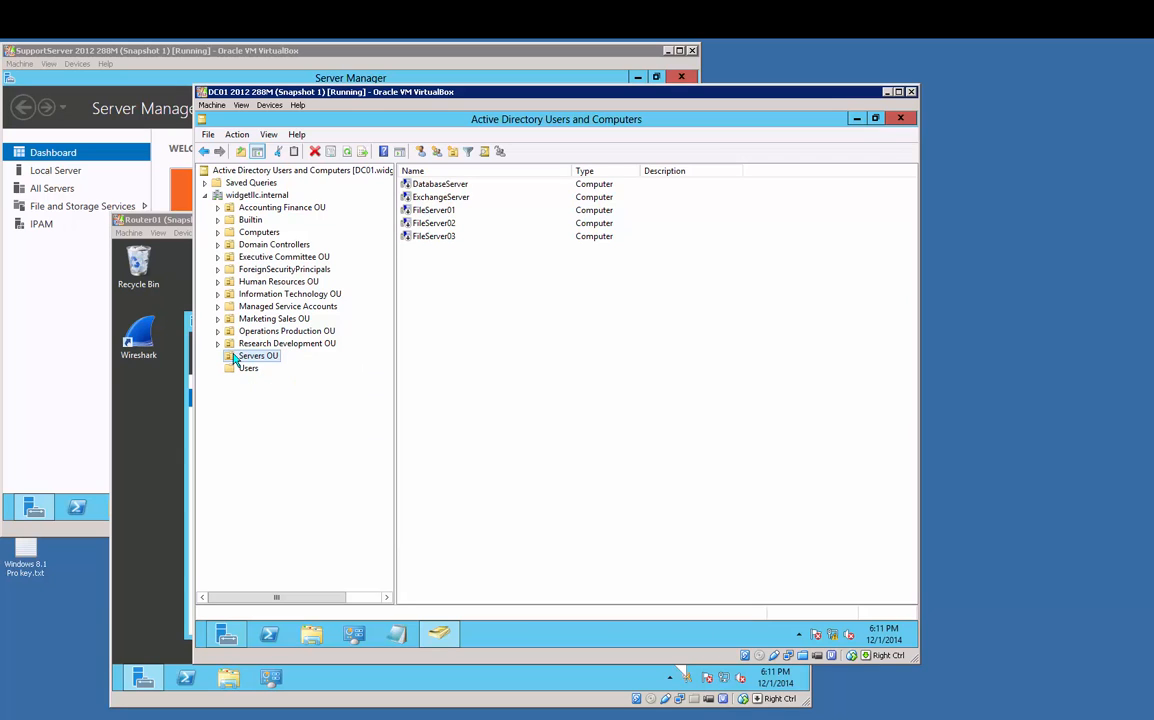
right_click(234, 357)
mouse_move(297, 413)
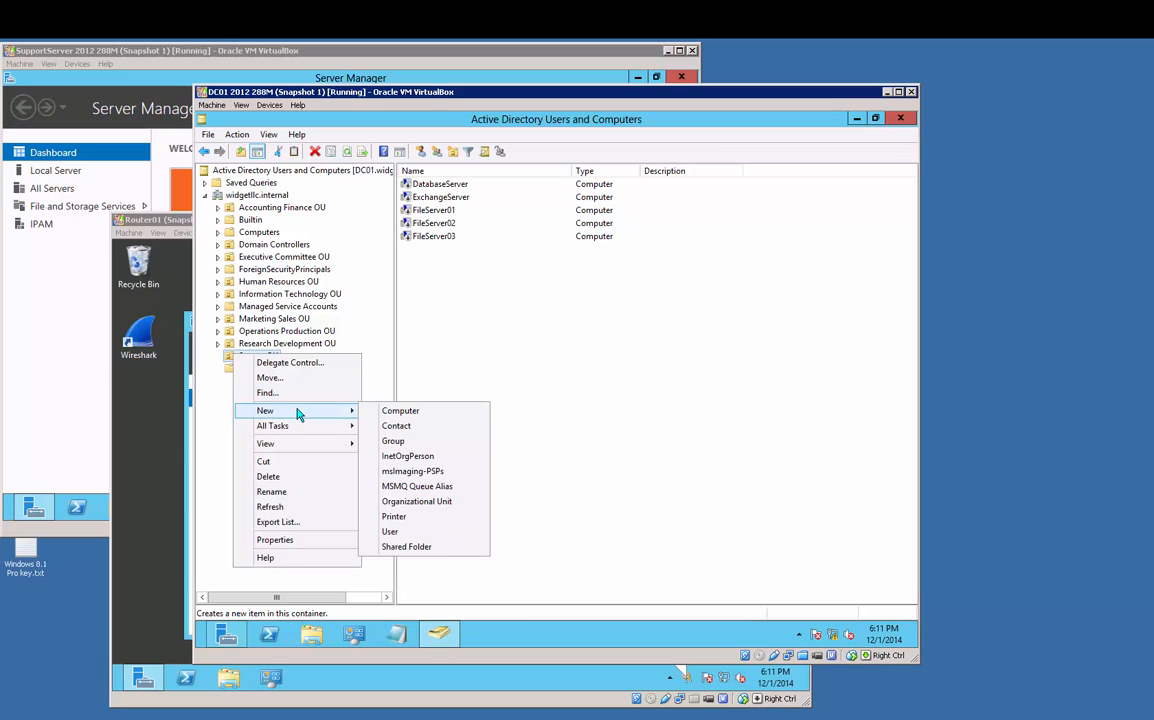
left_click(410, 501)
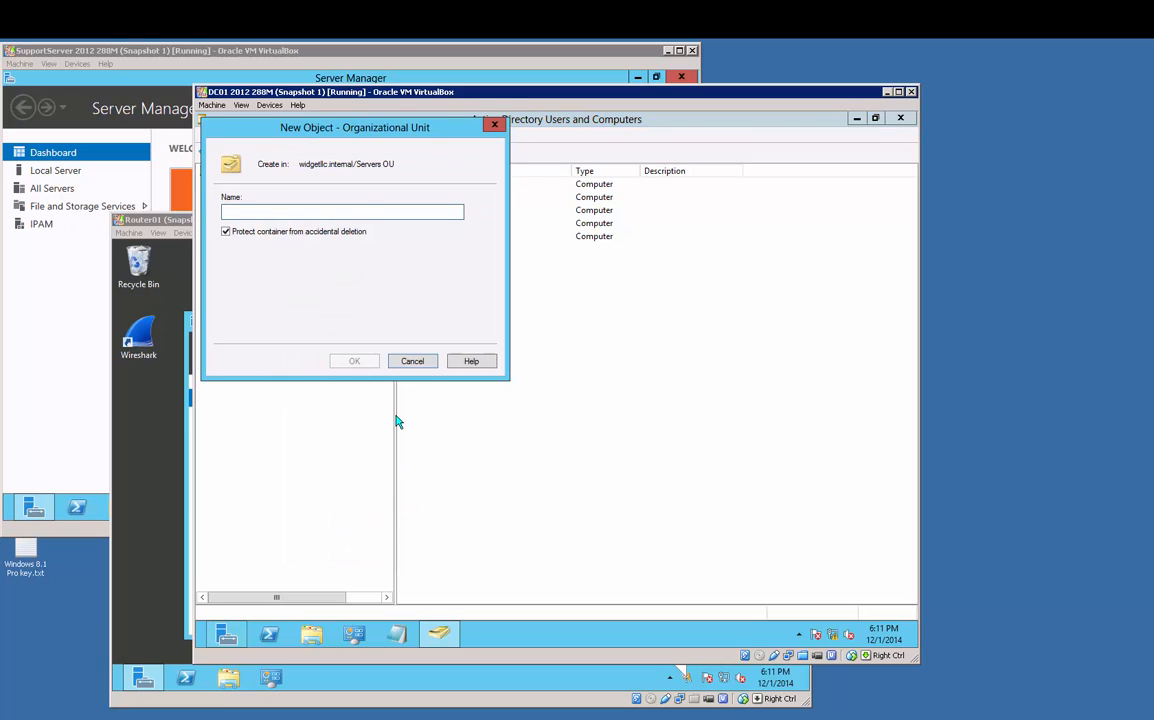
type("IPAM Managed Servers OU")
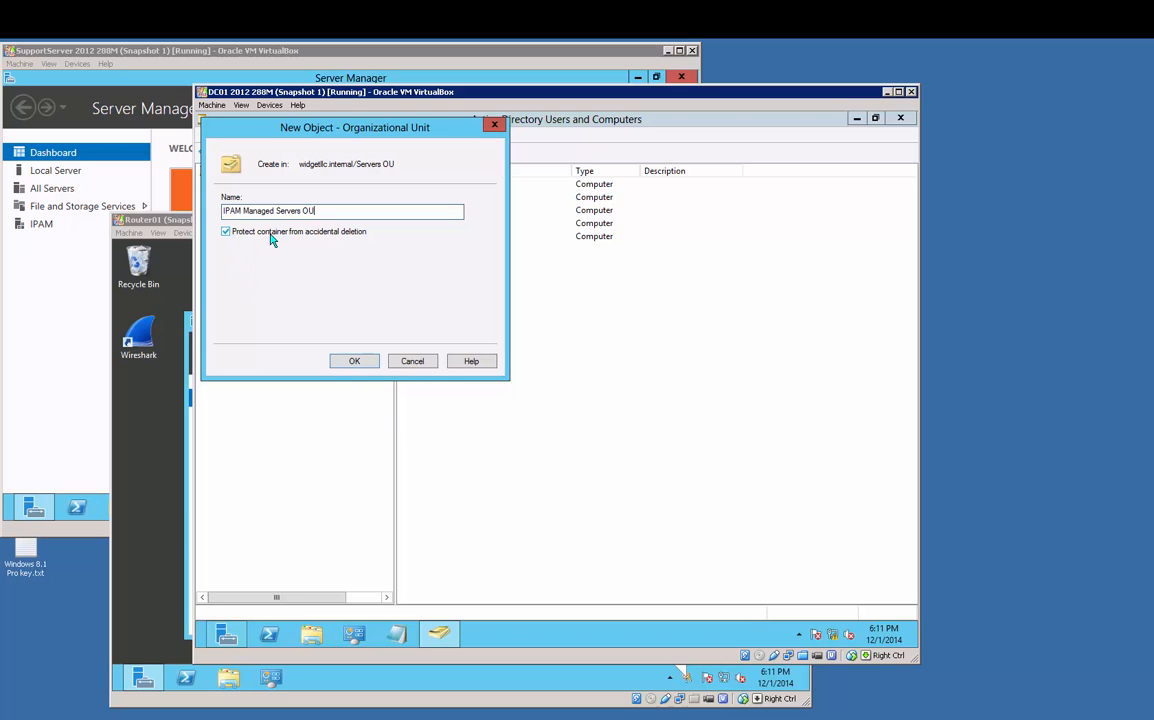
left_click(353, 361)
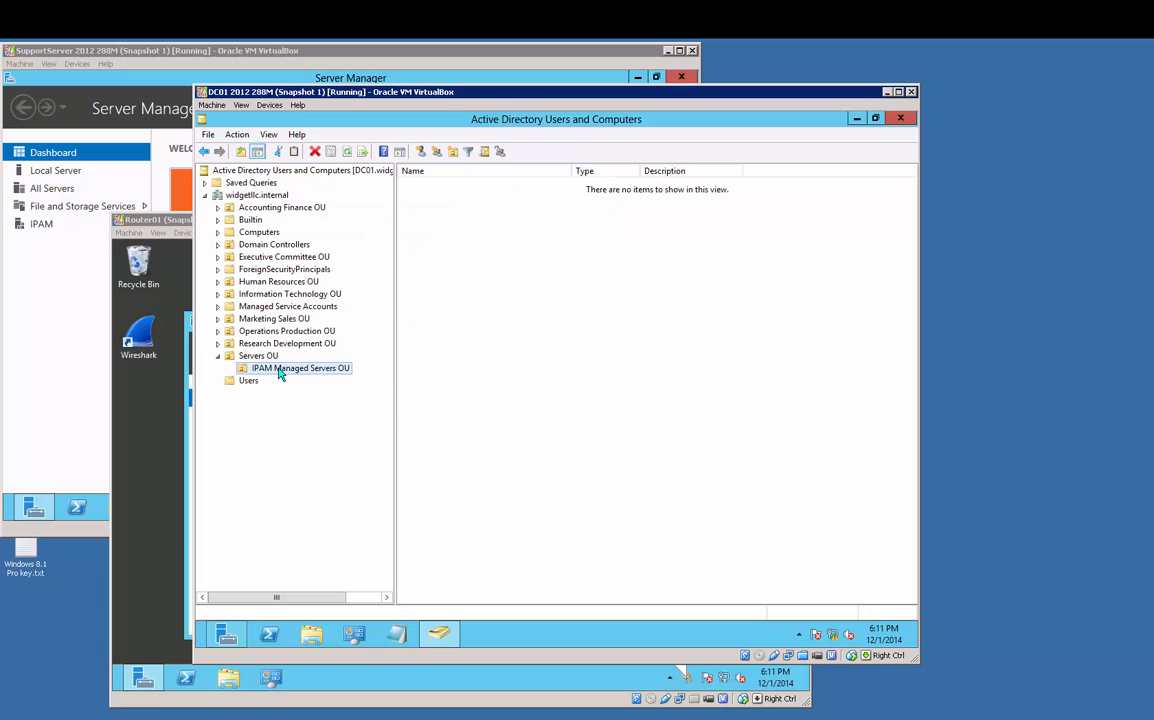
mouse_move(34, 507)
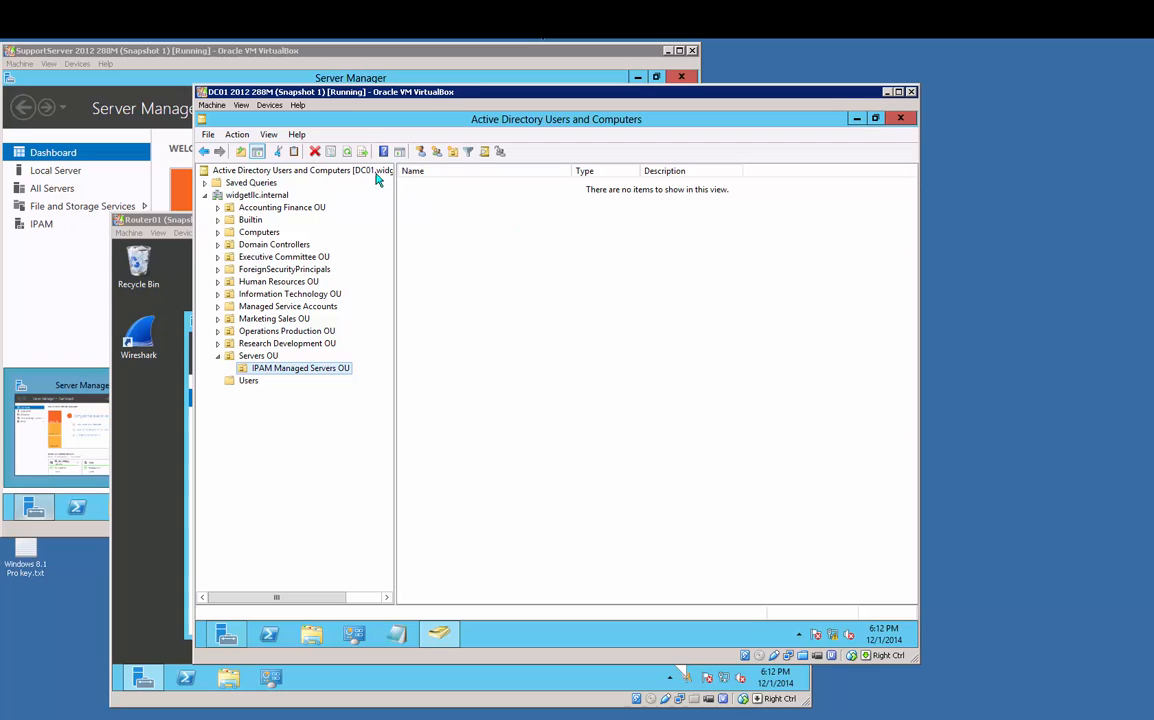
Step: On Router01, launch Computer Management for ROUTER01 from Server Manager's All Servers list
left_click(153, 457)
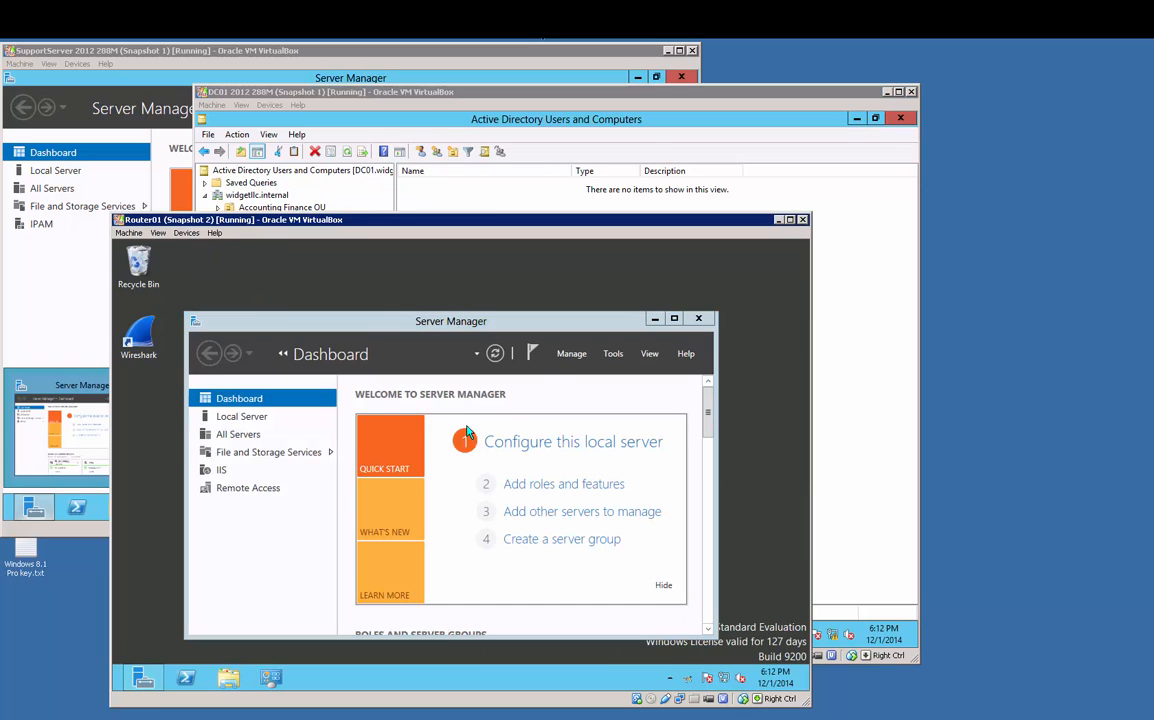
left_click(666, 322)
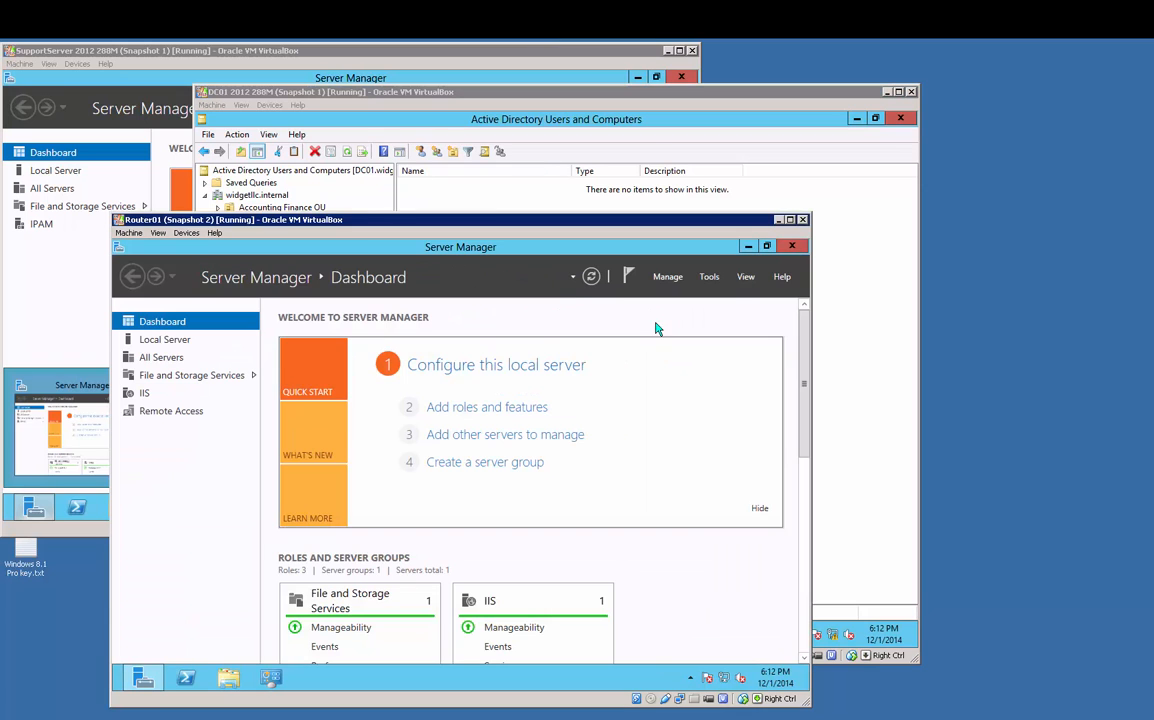
left_click(162, 358)
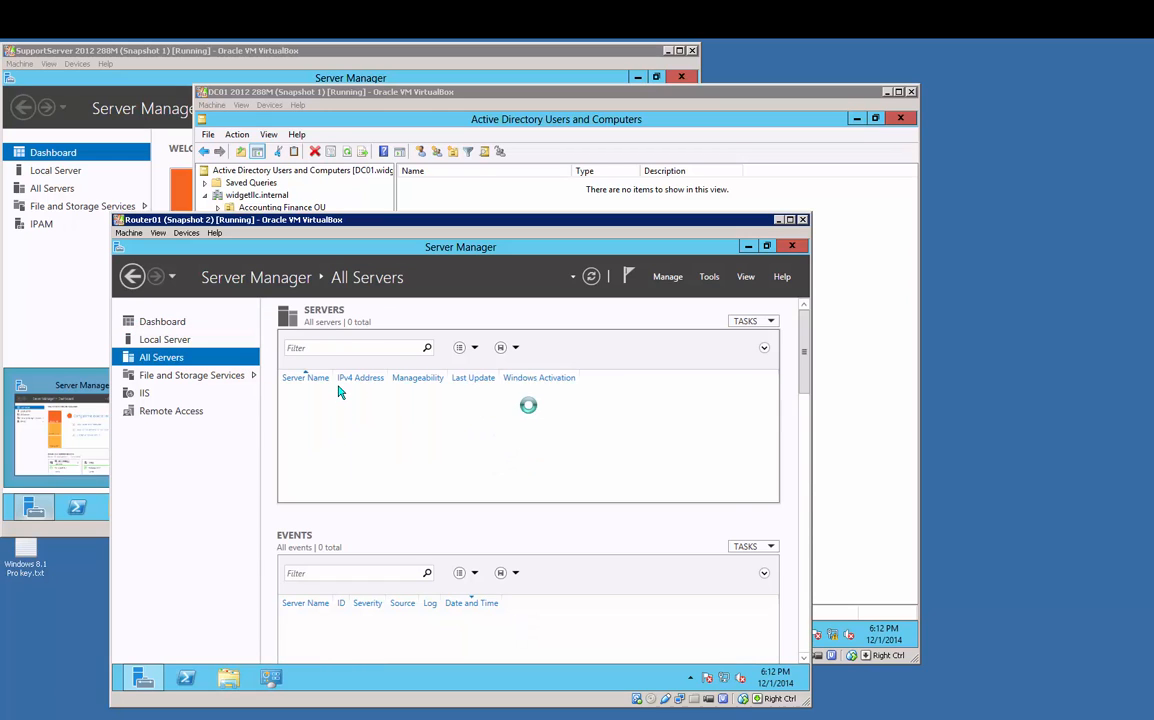
right_click(345, 400)
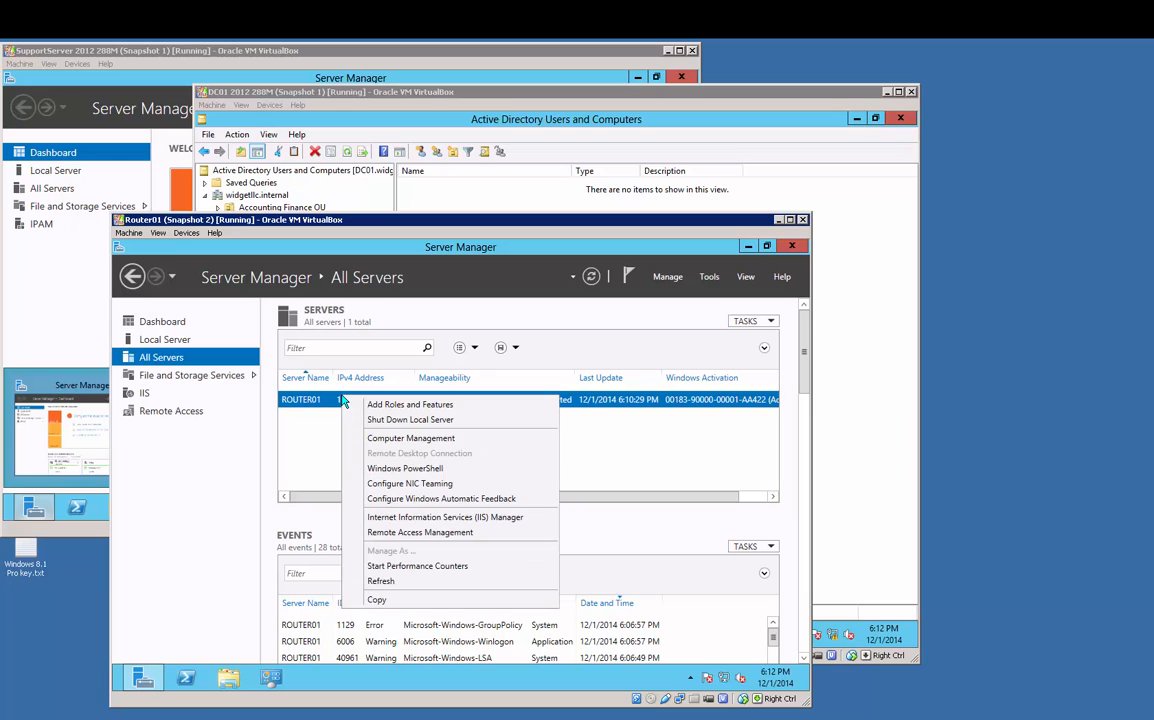
left_click(377, 438)
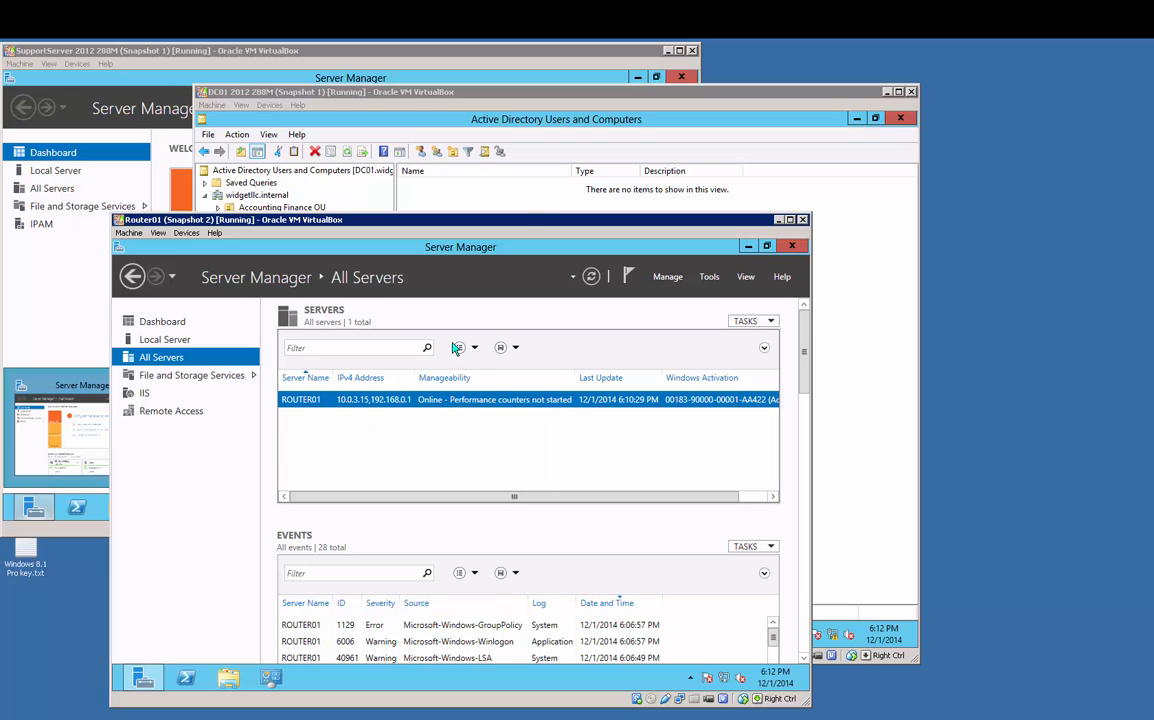
left_click_drag(530, 139, 530, 109)
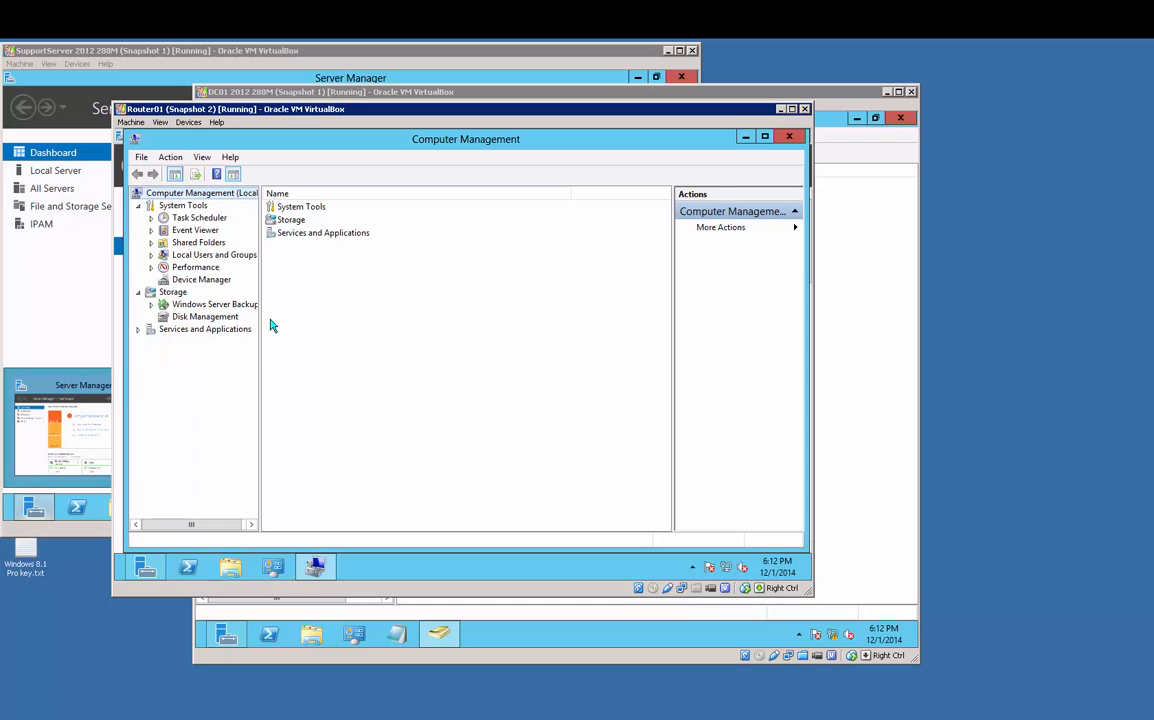
Step: Open ROUTER01's local Administrators group from Local Users and Groups
double_click(223, 259)
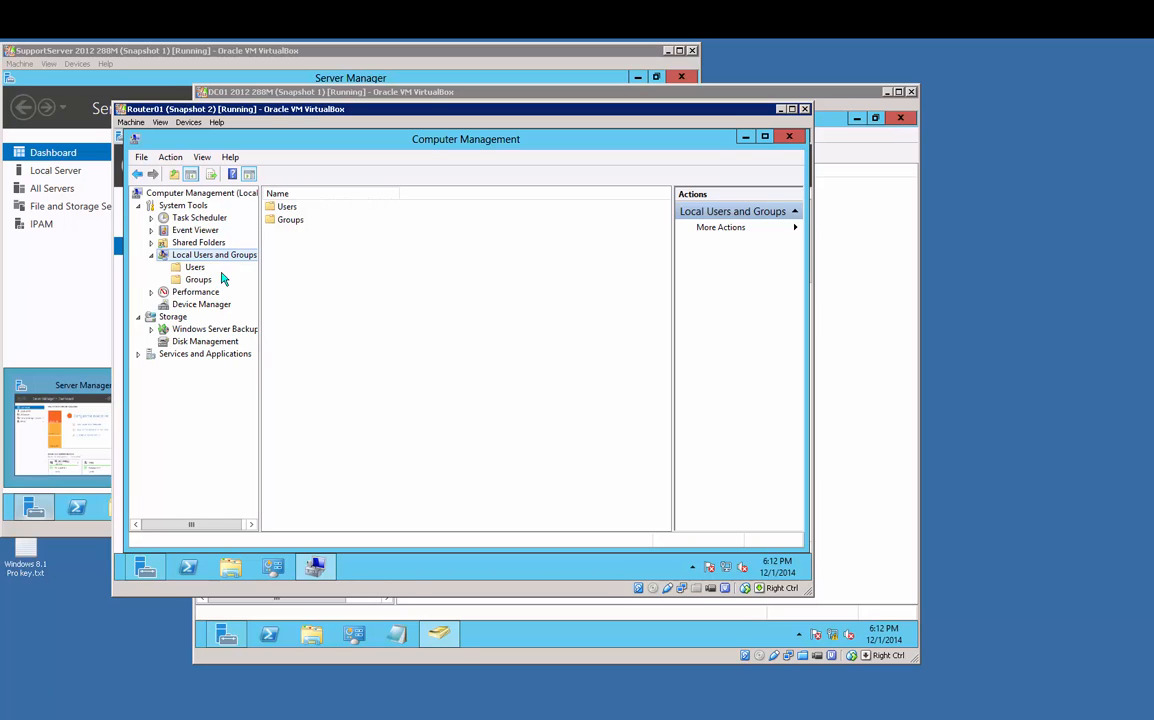
left_click(203, 282)
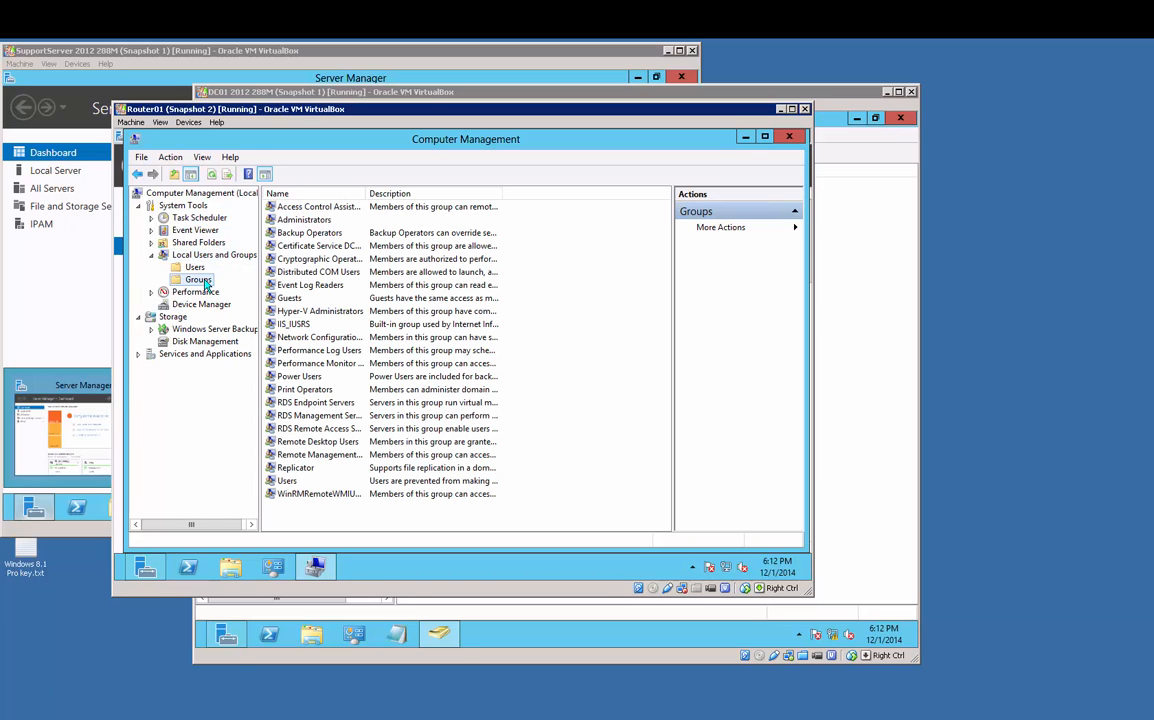
left_click(300, 221)
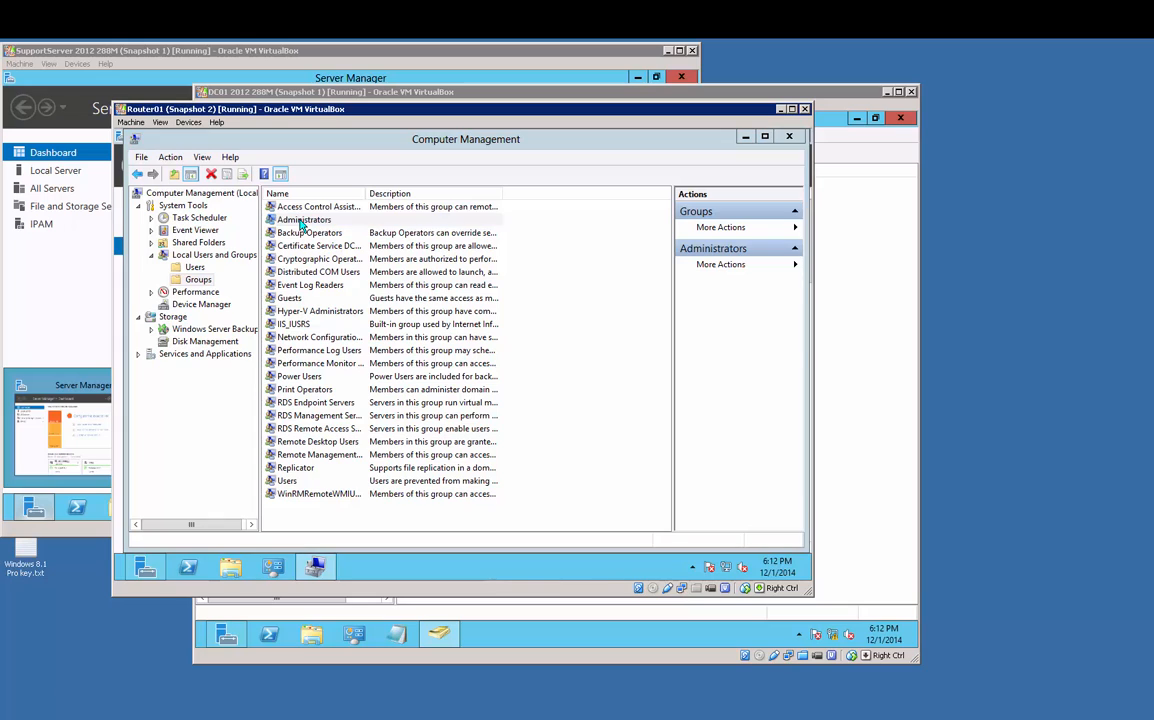
double_click(300, 224)
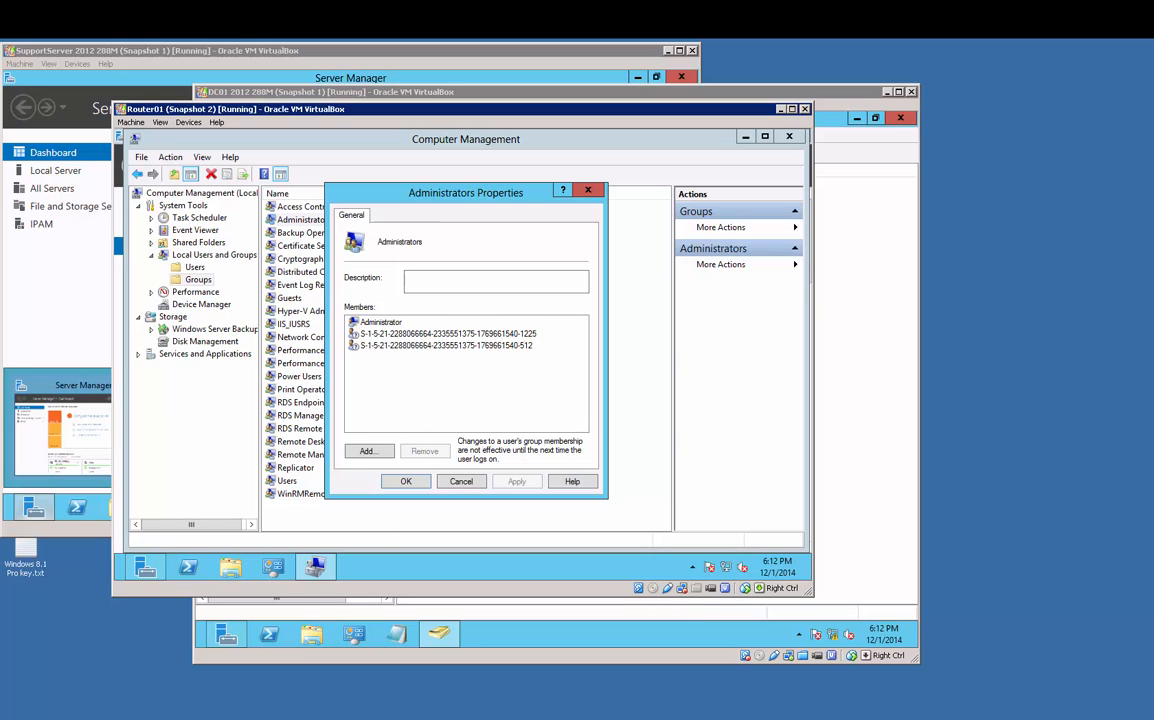
Step: Remove the unresolved SID members, leaving only Administrator, and switch back to DC01
left_click(378, 325)
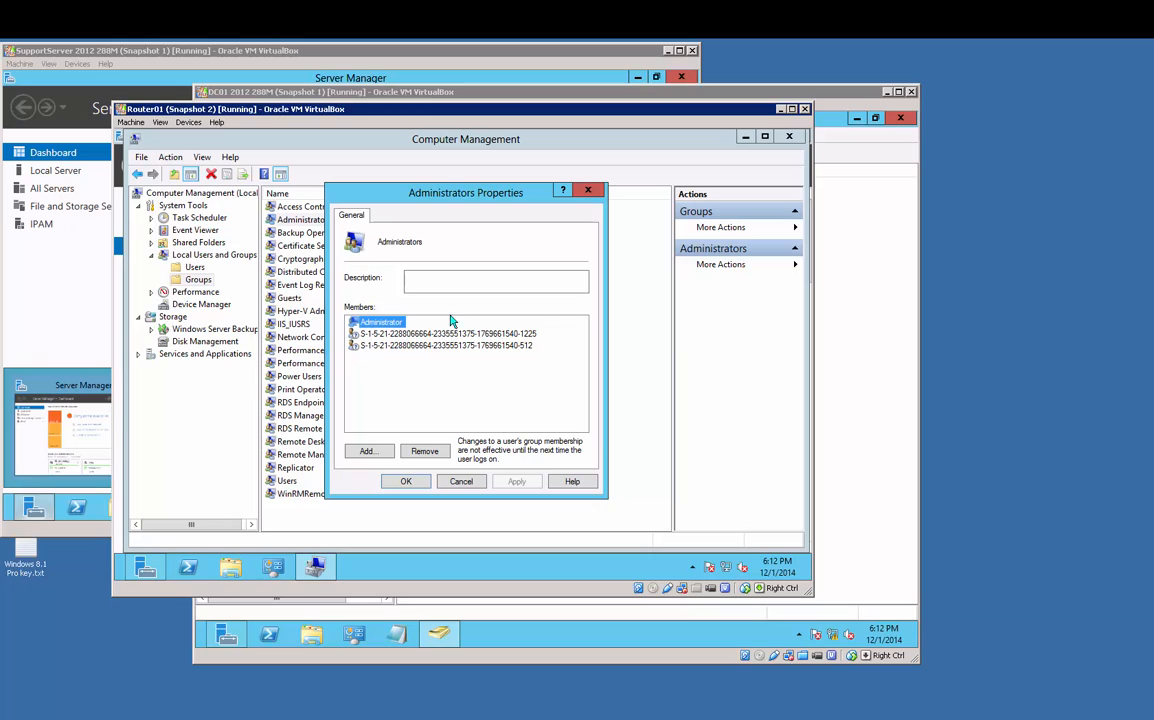
key("Down")
key("Down")
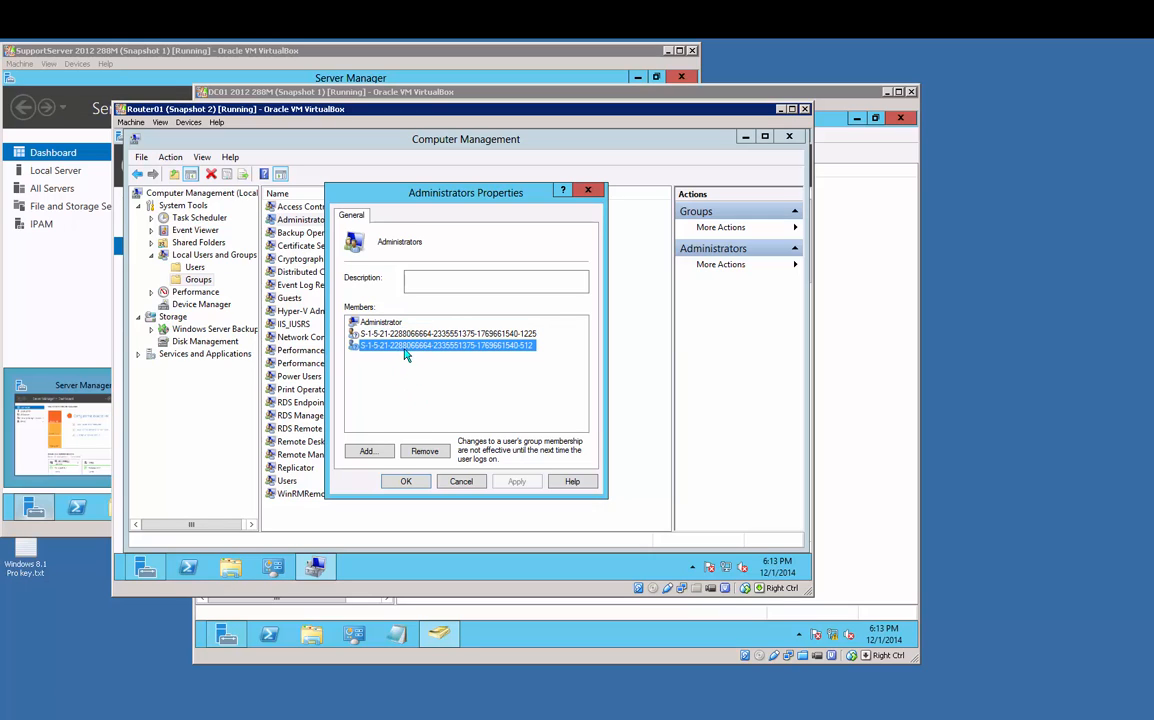
left_click(385, 336)
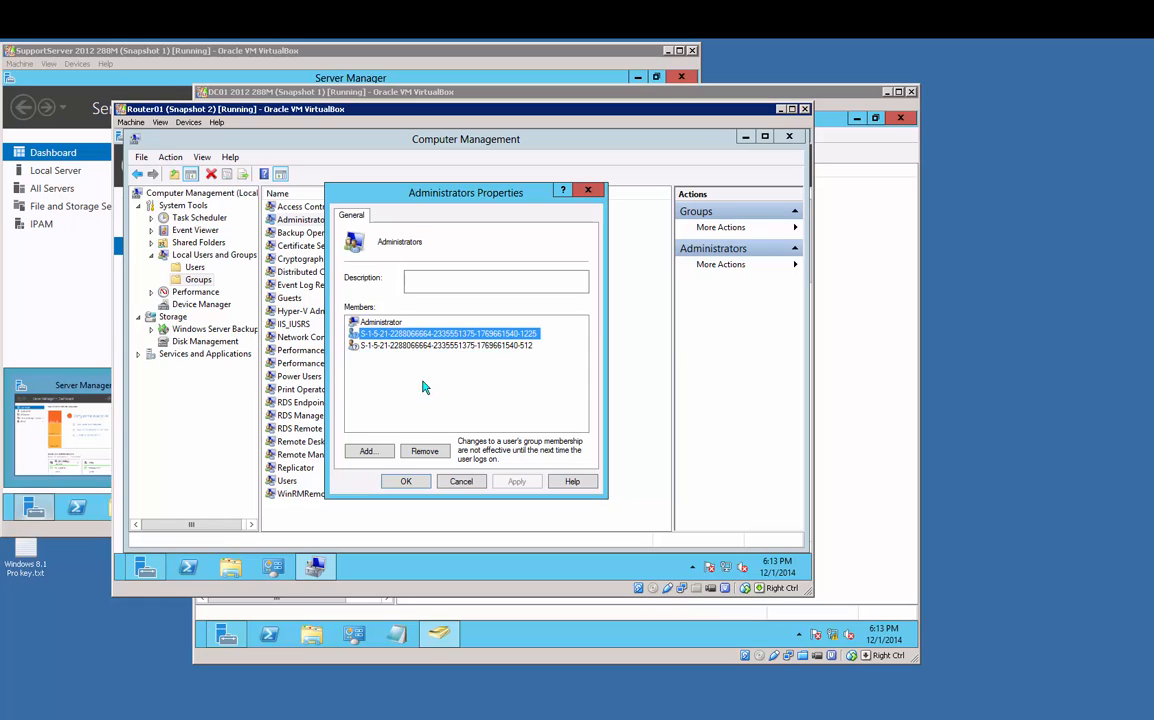
left_click(424, 451)
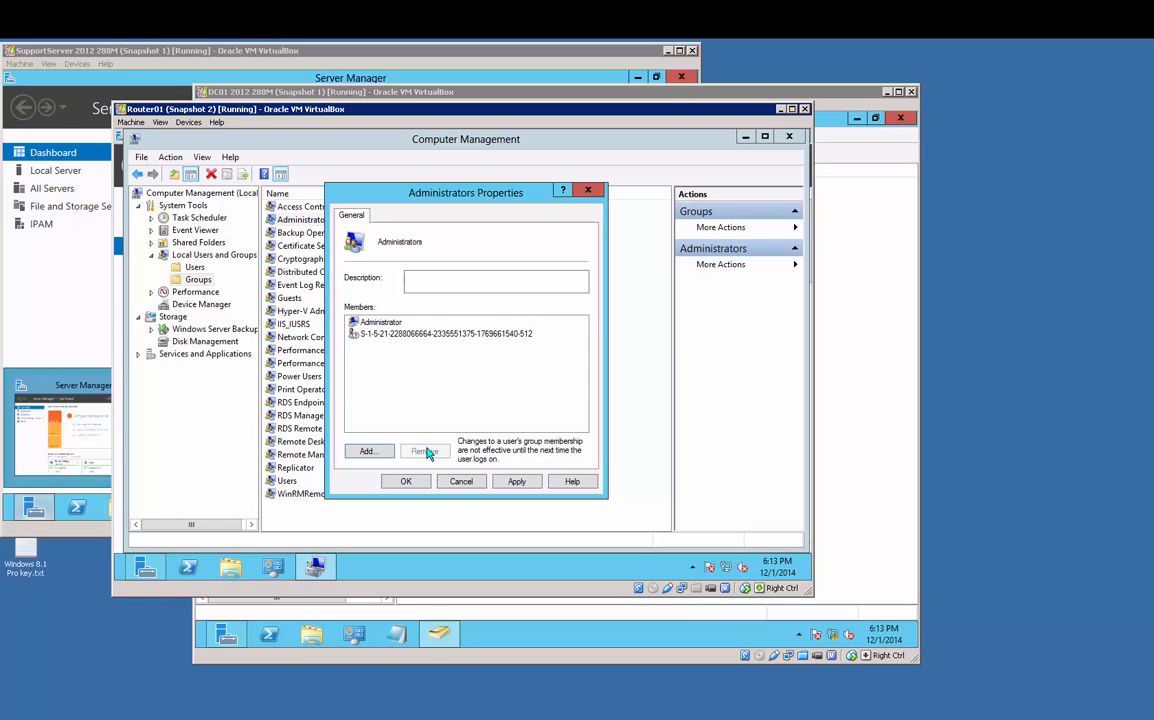
left_click(420, 334)
left_click(424, 451)
left_click(516, 481)
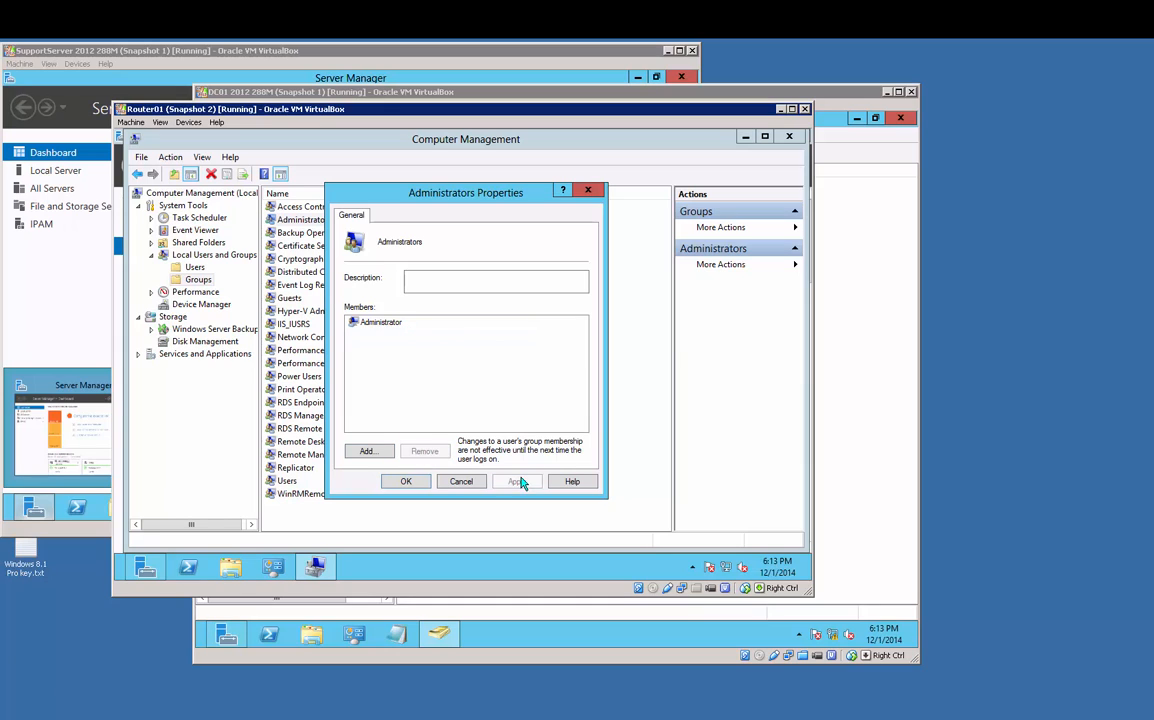
left_click(407, 481)
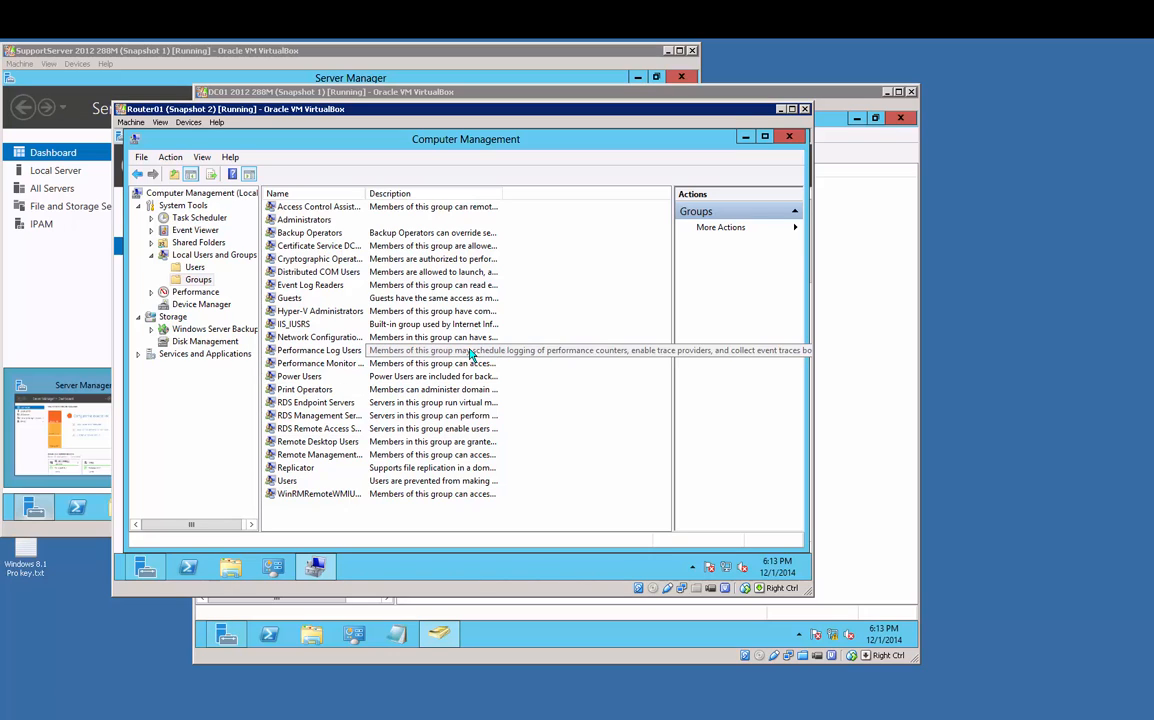
left_click(541, 99)
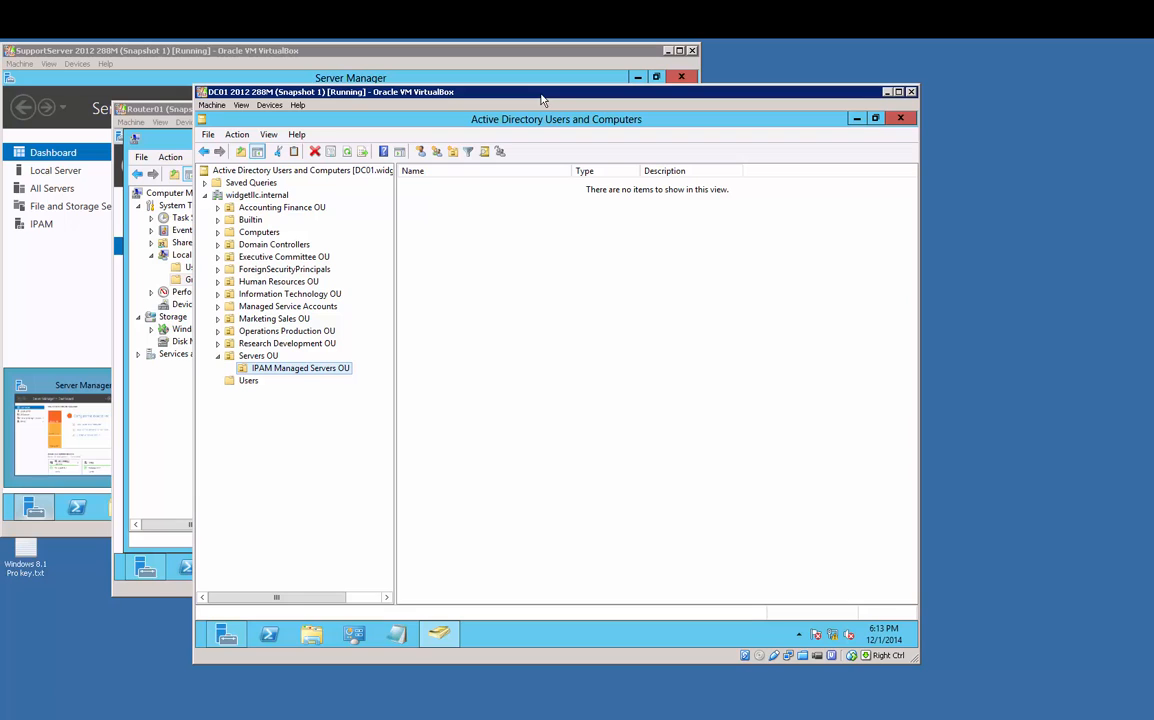
Step: Launch Group Policy Management from DC01's Tools menu and select widgetllc.internal
left_click(857, 118)
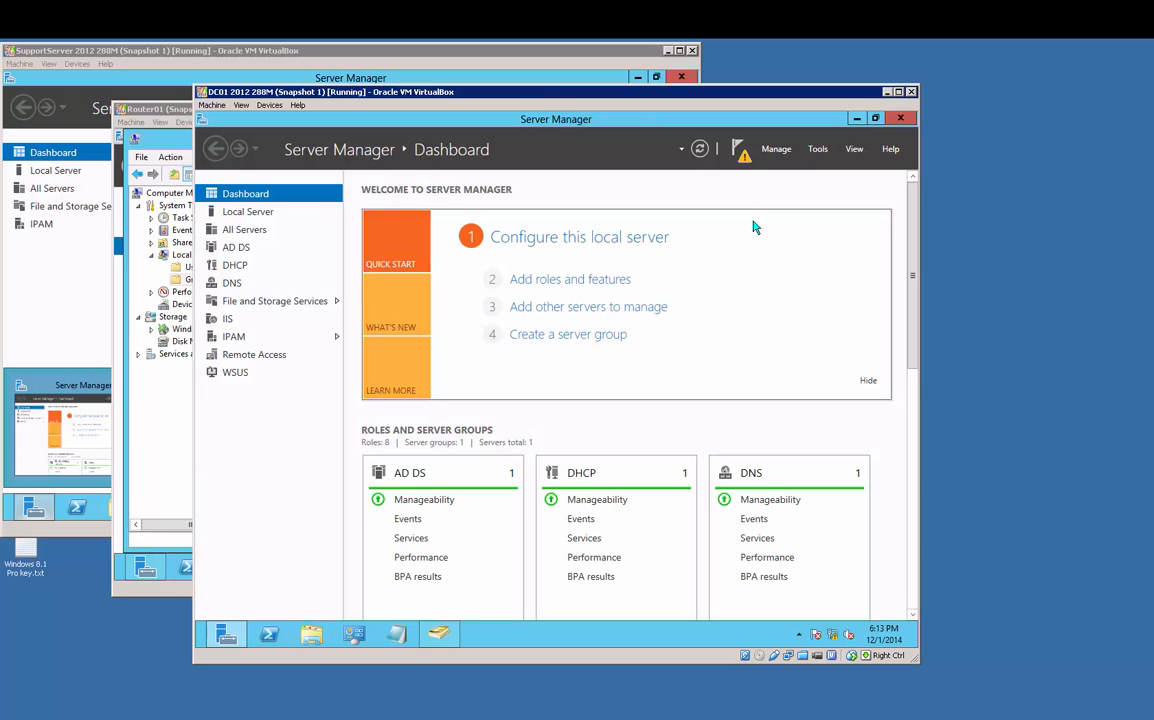
left_click(814, 151)
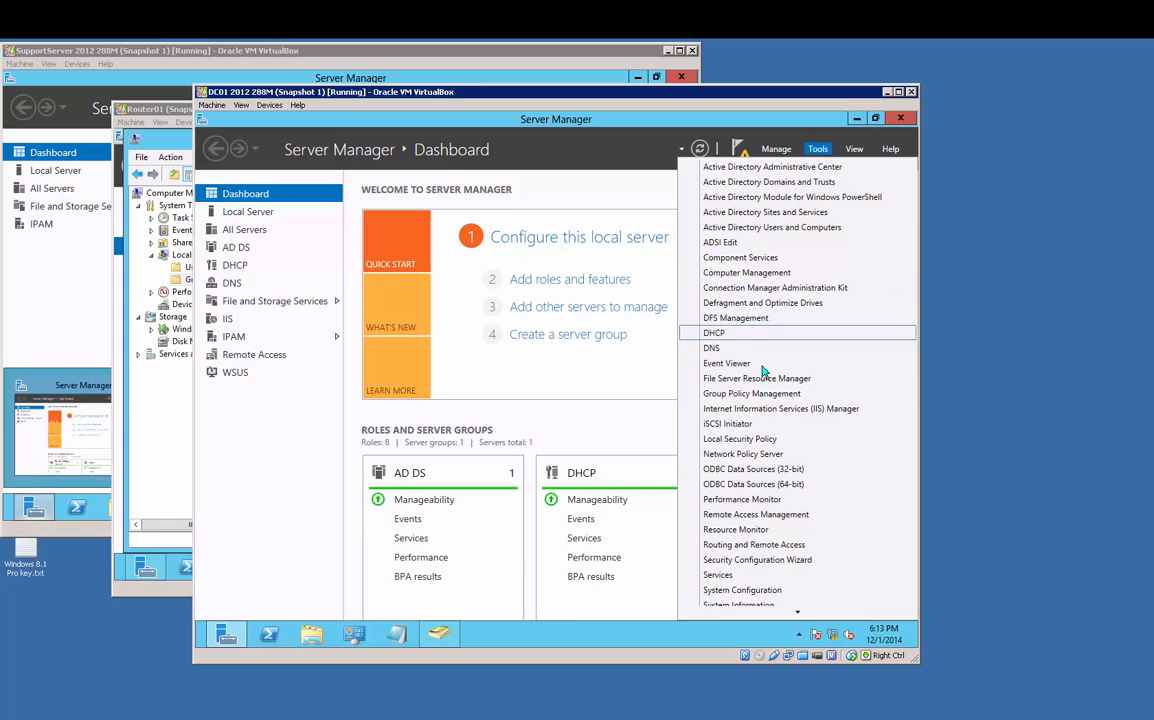
left_click(628, 393)
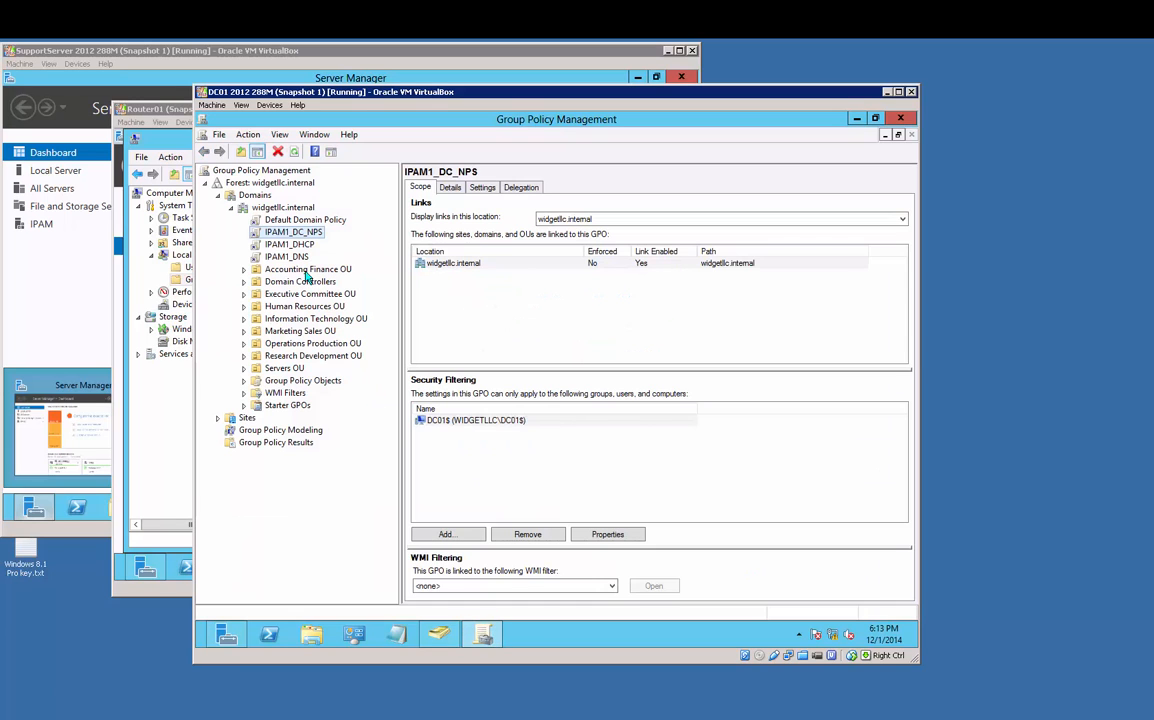
left_click(272, 209)
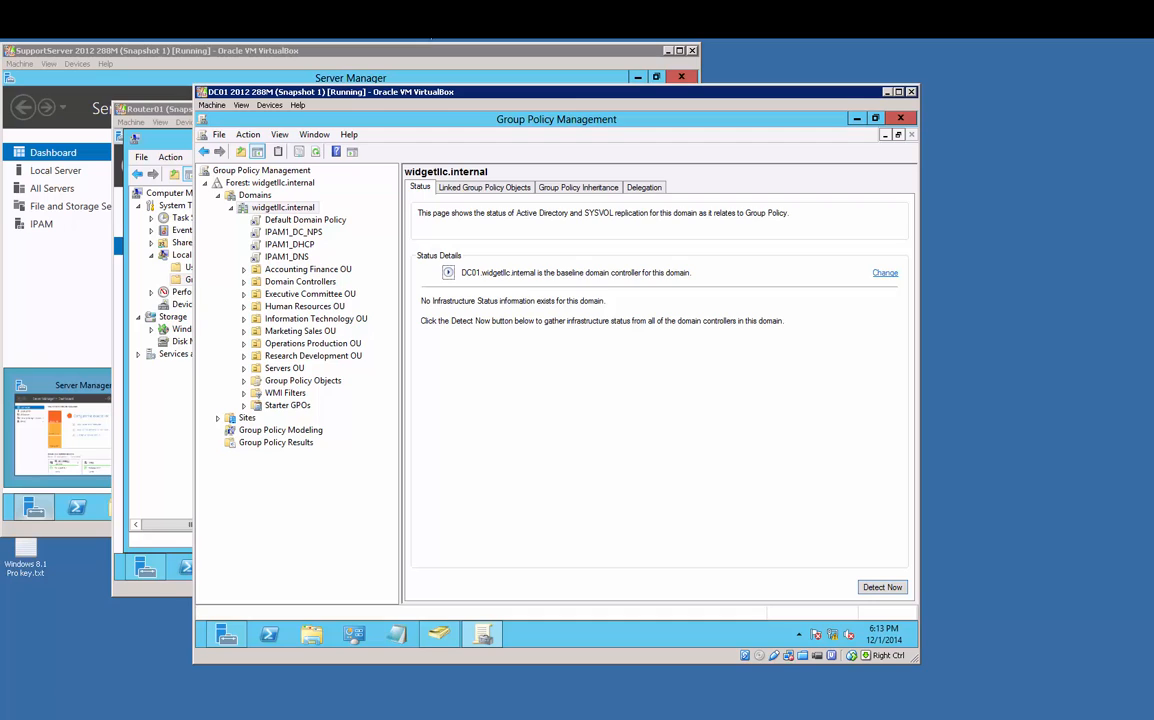
Step: Create the Local Administrators Group Membership GPO linked under Servers OU > IPAM Managed Servers OU
left_click(244, 368)
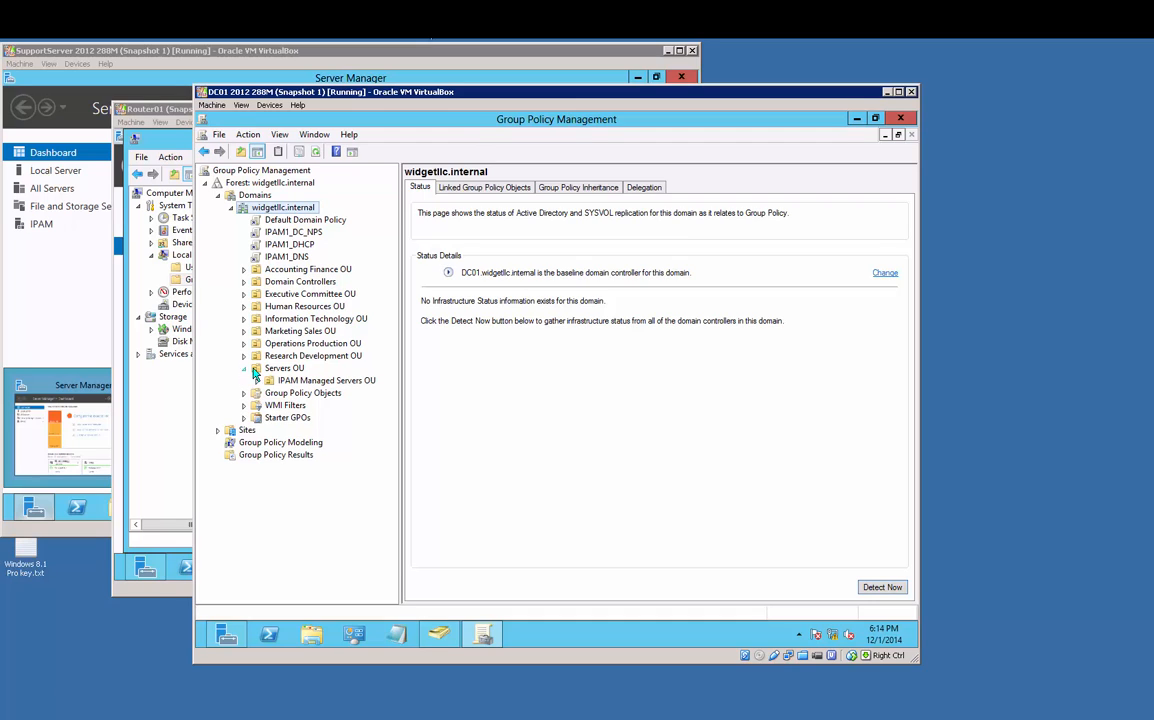
left_click(285, 380)
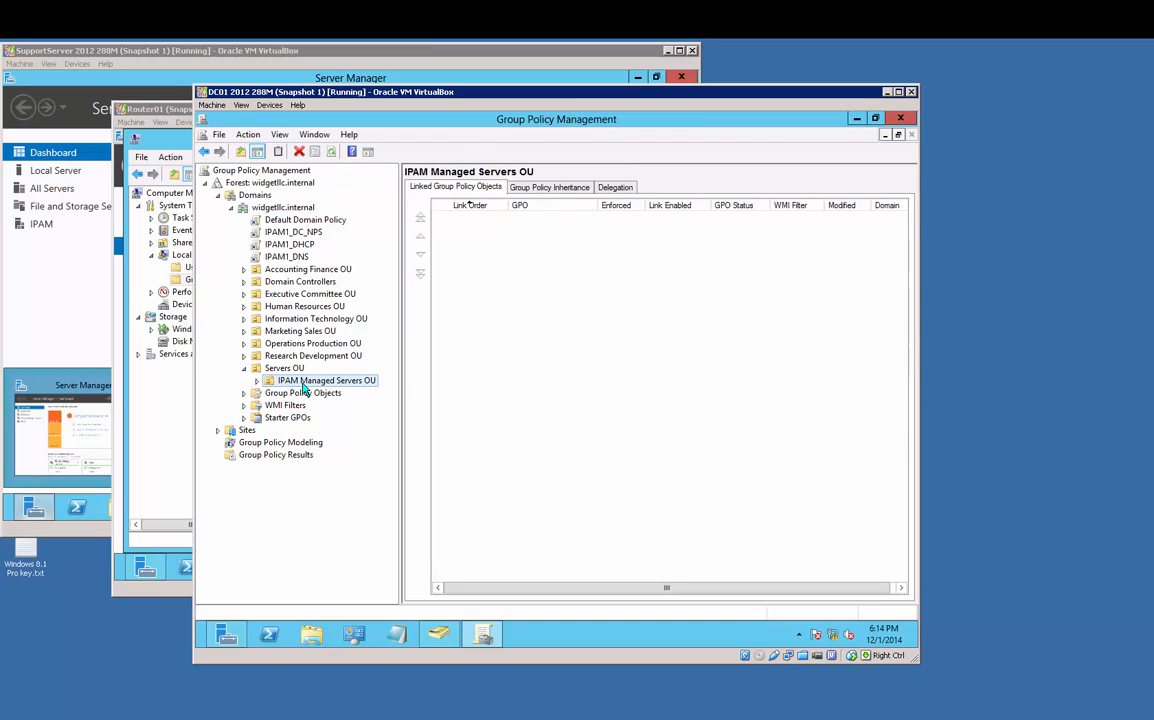
right_click(304, 388)
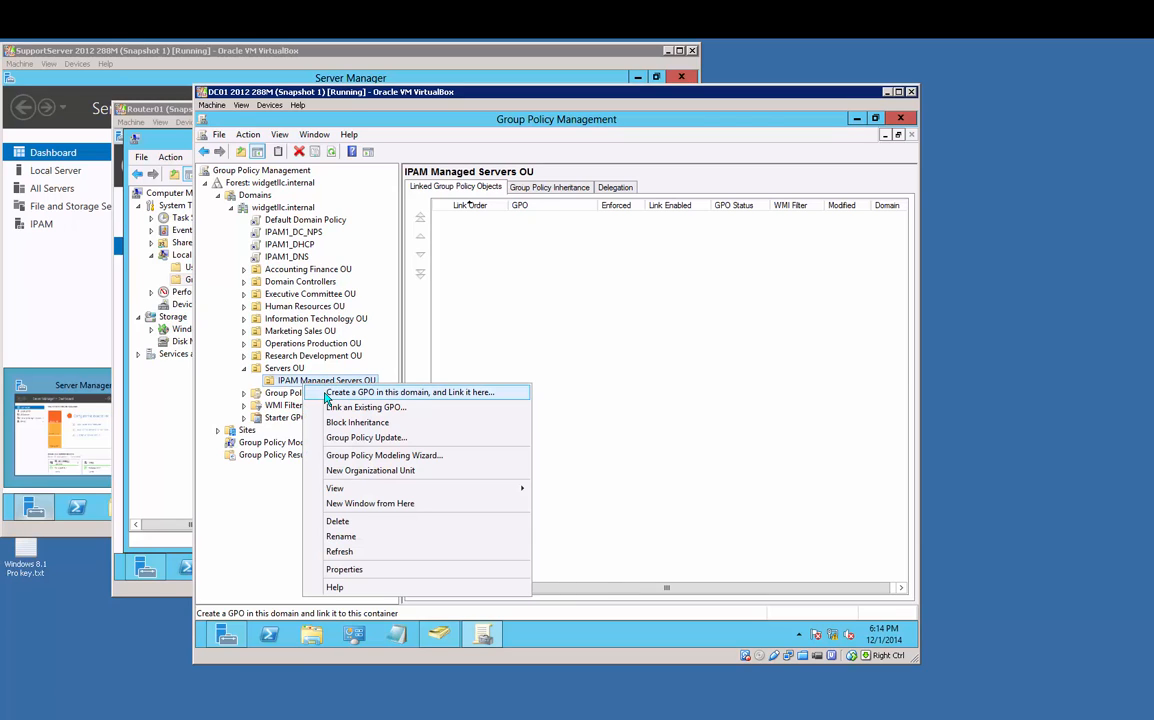
left_click(325, 395)
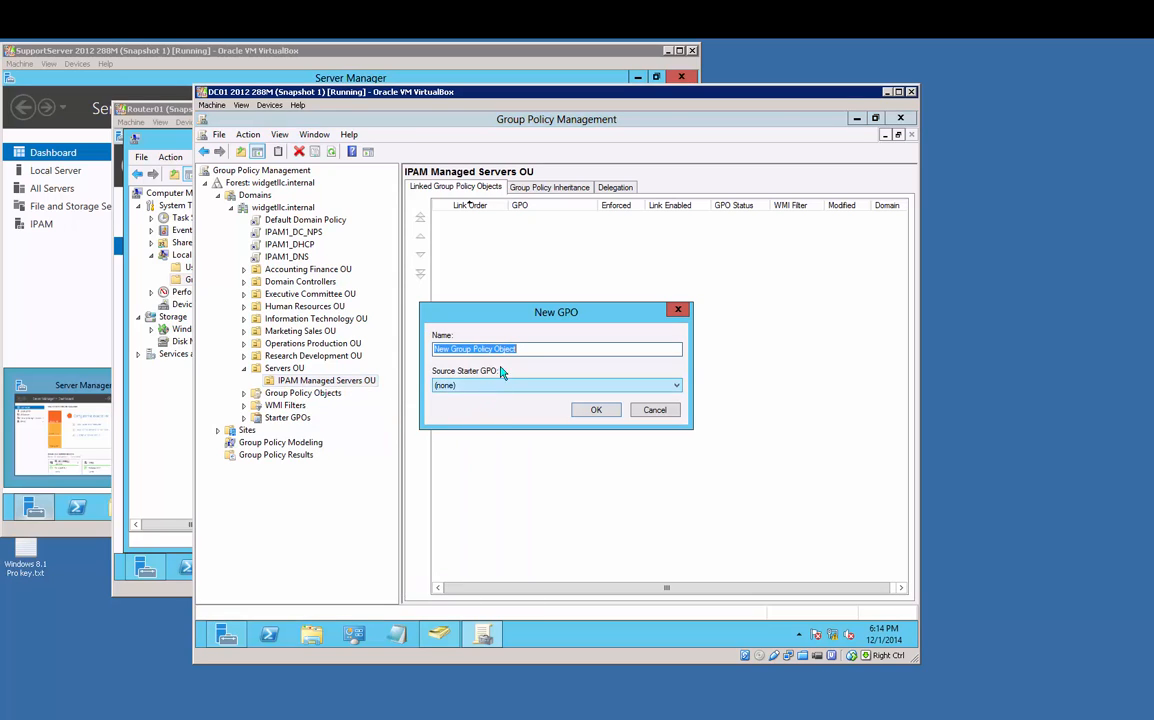
type("Loc")
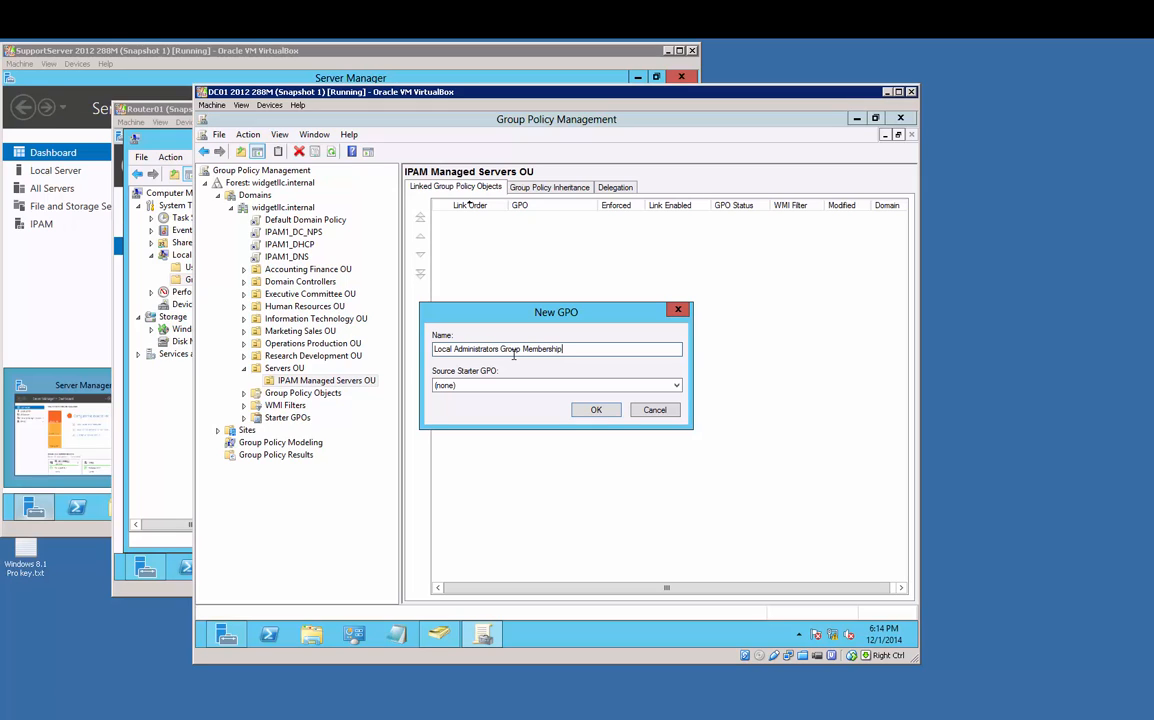
left_click(586, 413)
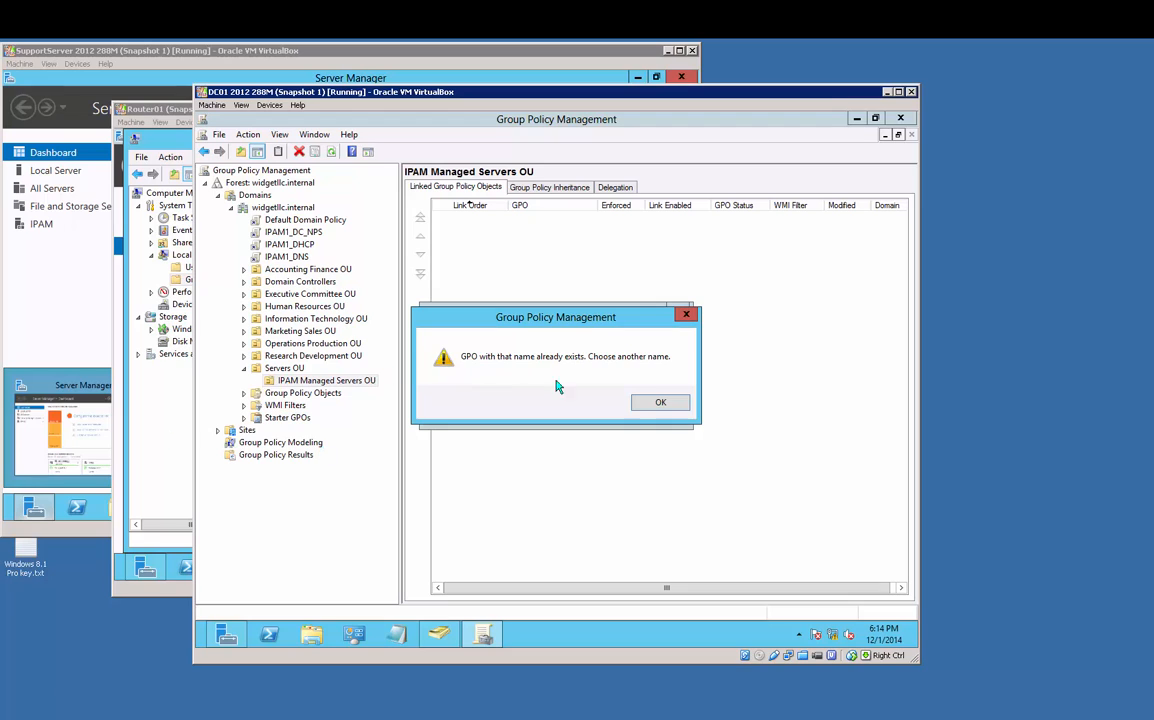
left_click(657, 402)
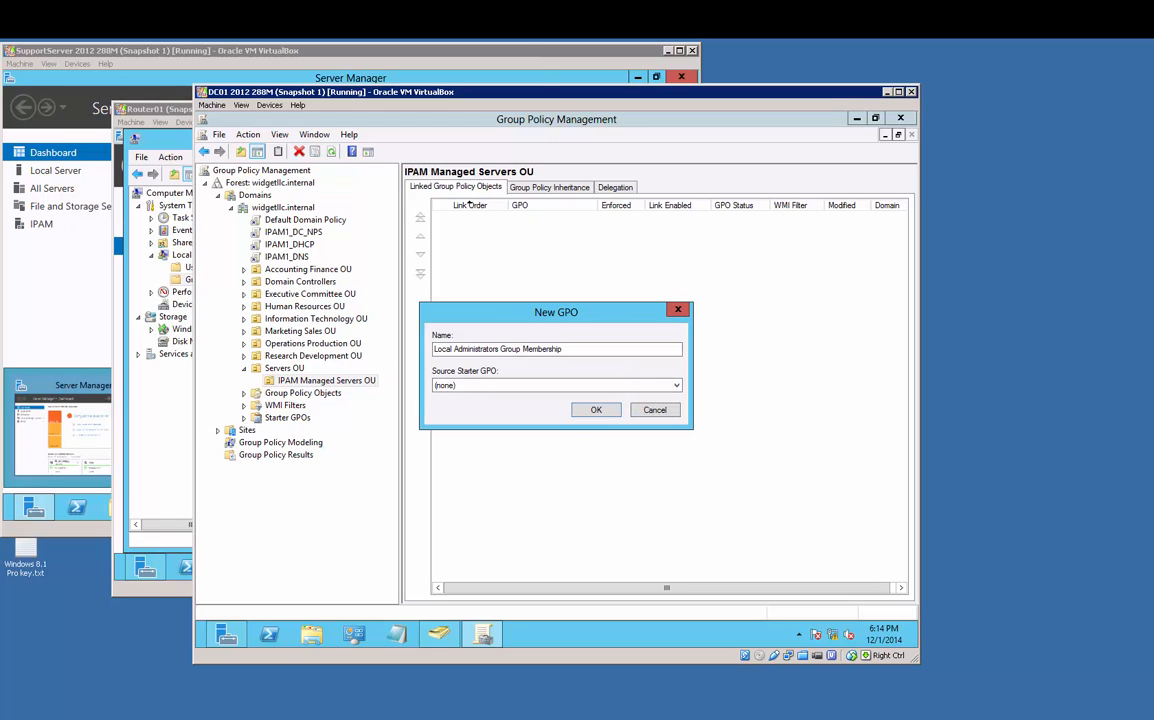
left_click(598, 410)
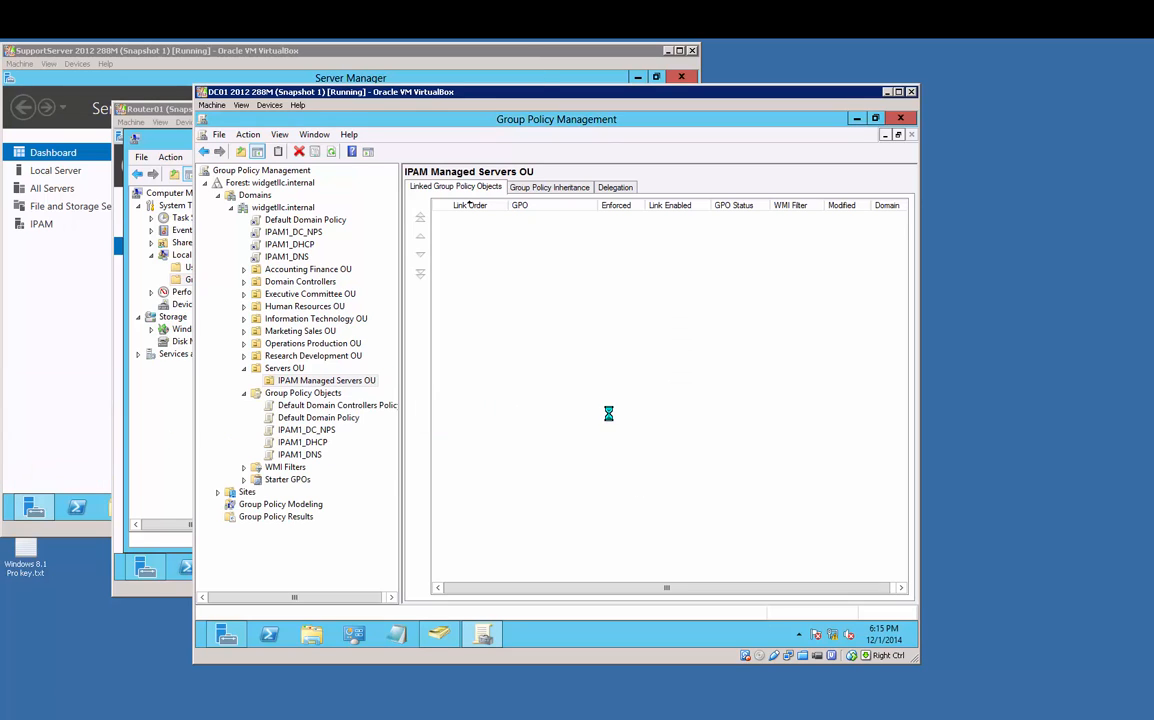
left_click(345, 395)
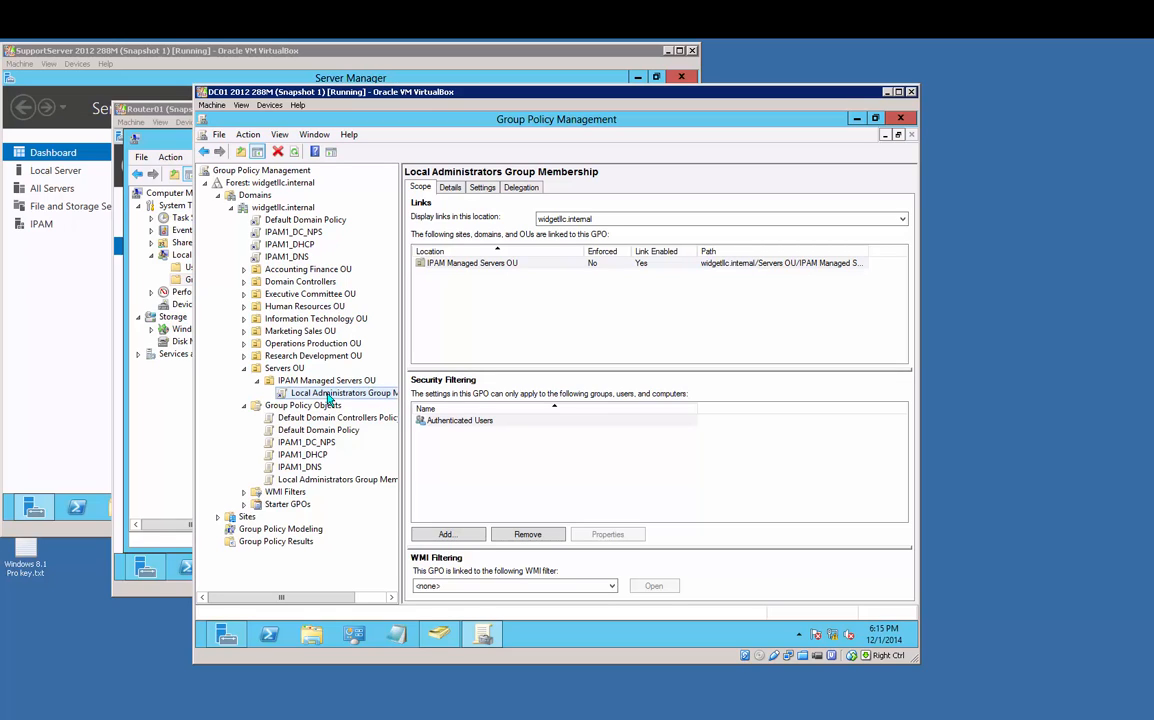
mouse_move(35, 507)
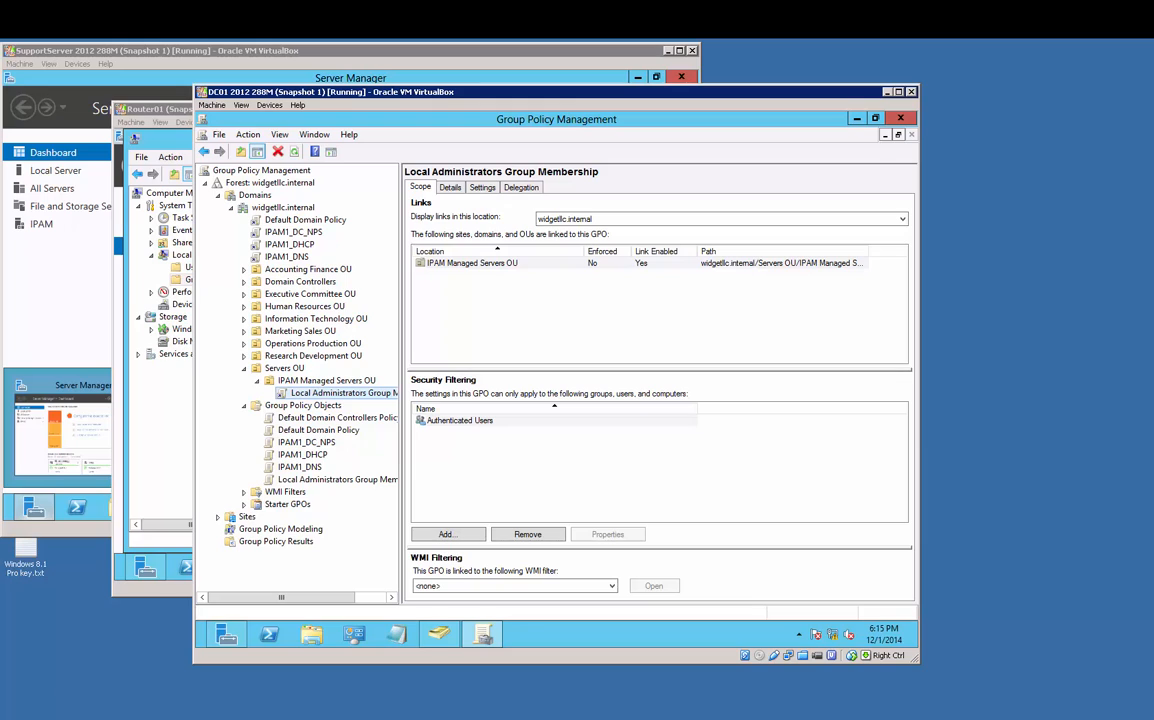
Step: Edit the GPO, expand Computer Configuration > Preferences, and maximize the editor
right_click(321, 396)
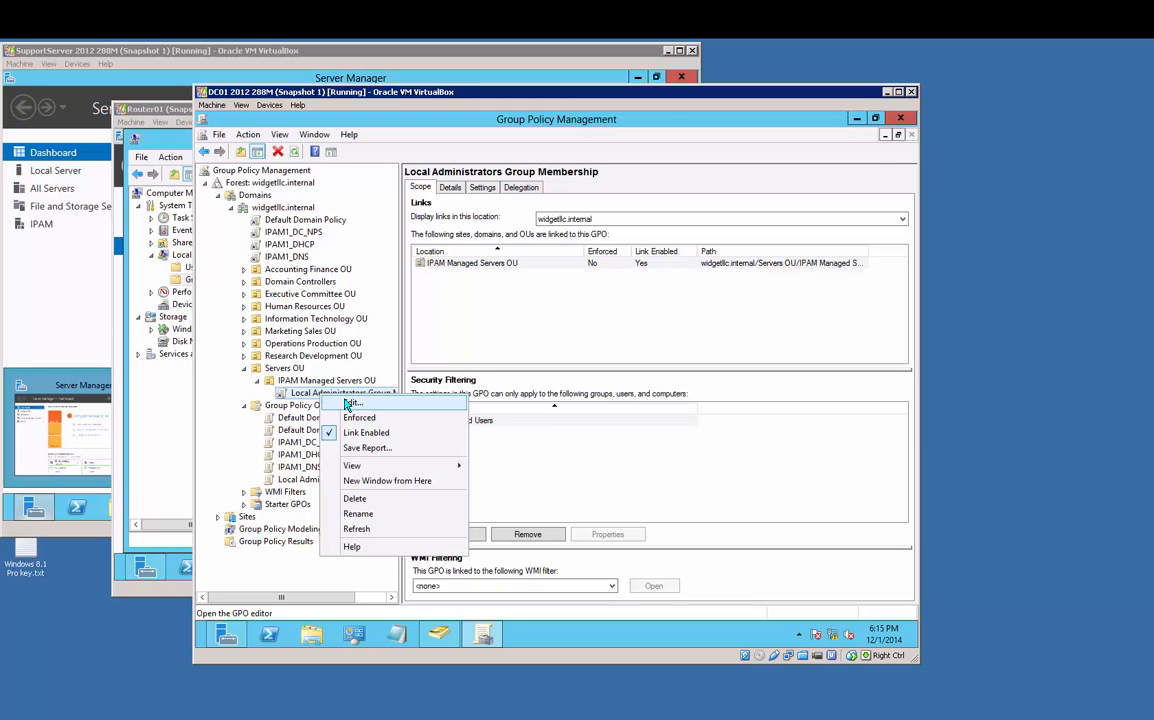
left_click(350, 403)
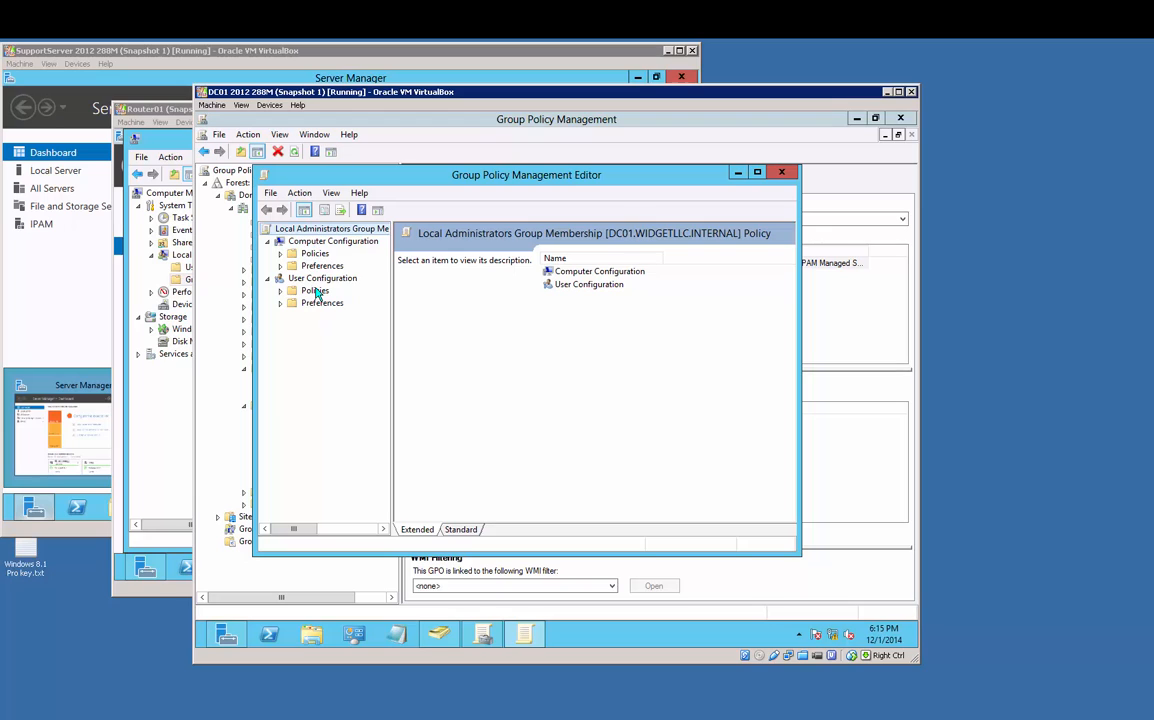
left_click(324, 243)
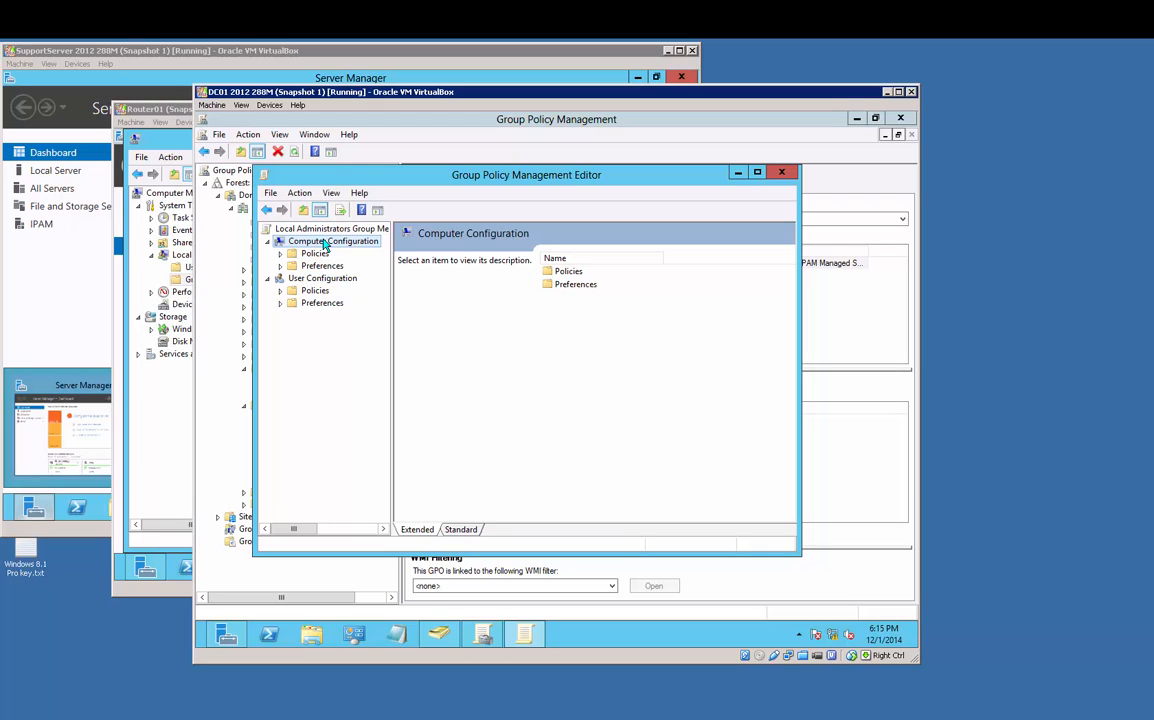
left_click(330, 280)
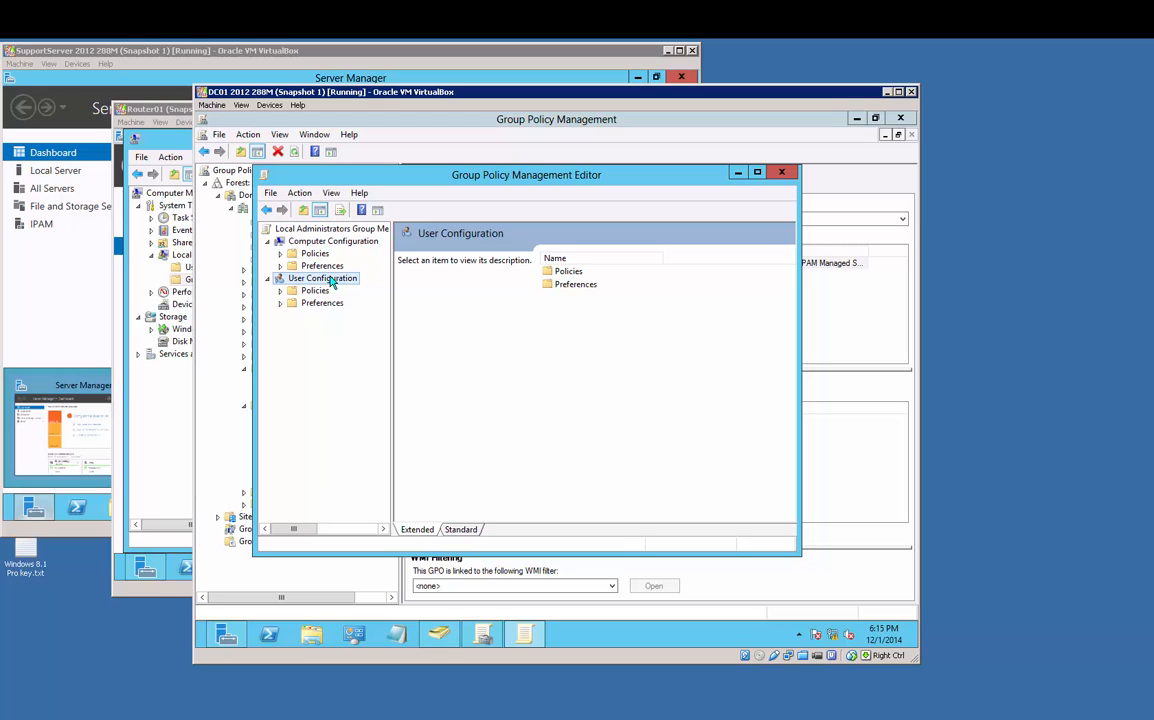
left_click(340, 241)
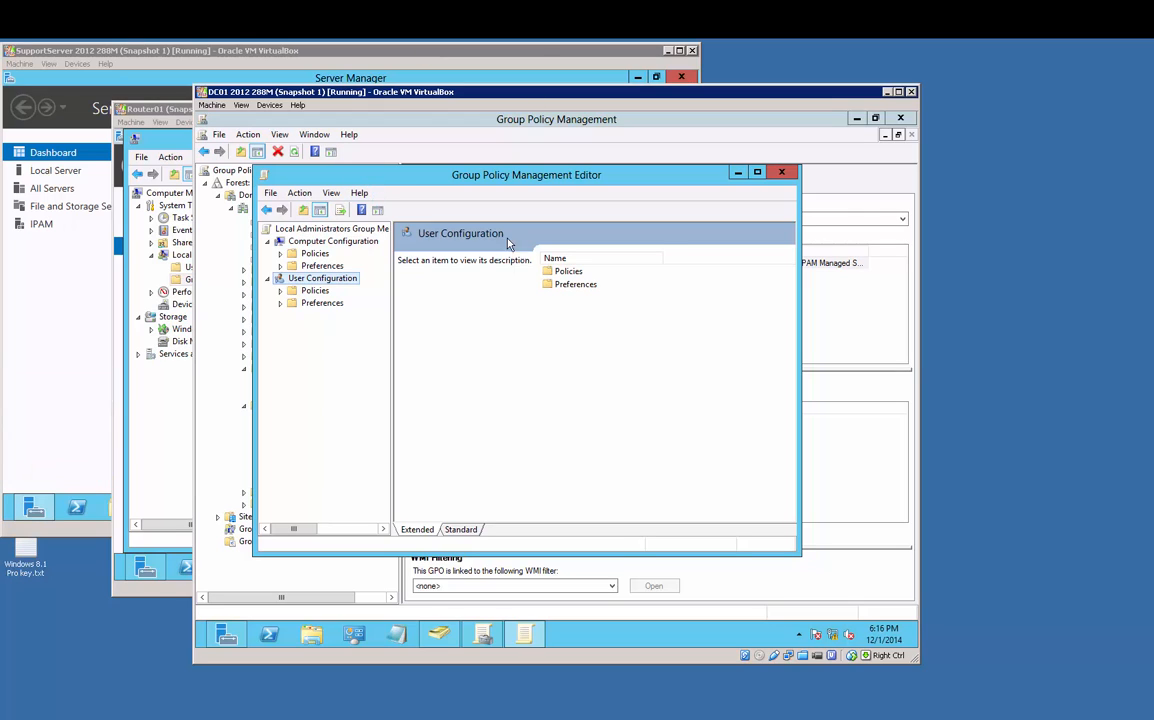
left_click(282, 266)
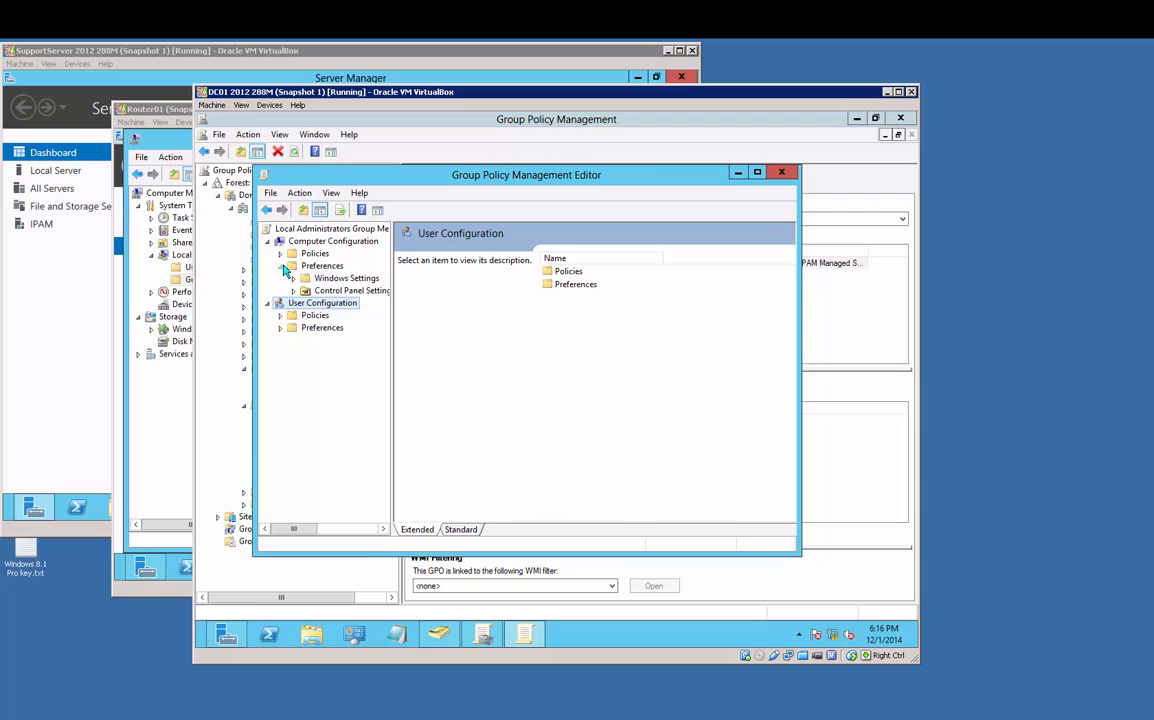
left_click(758, 174)
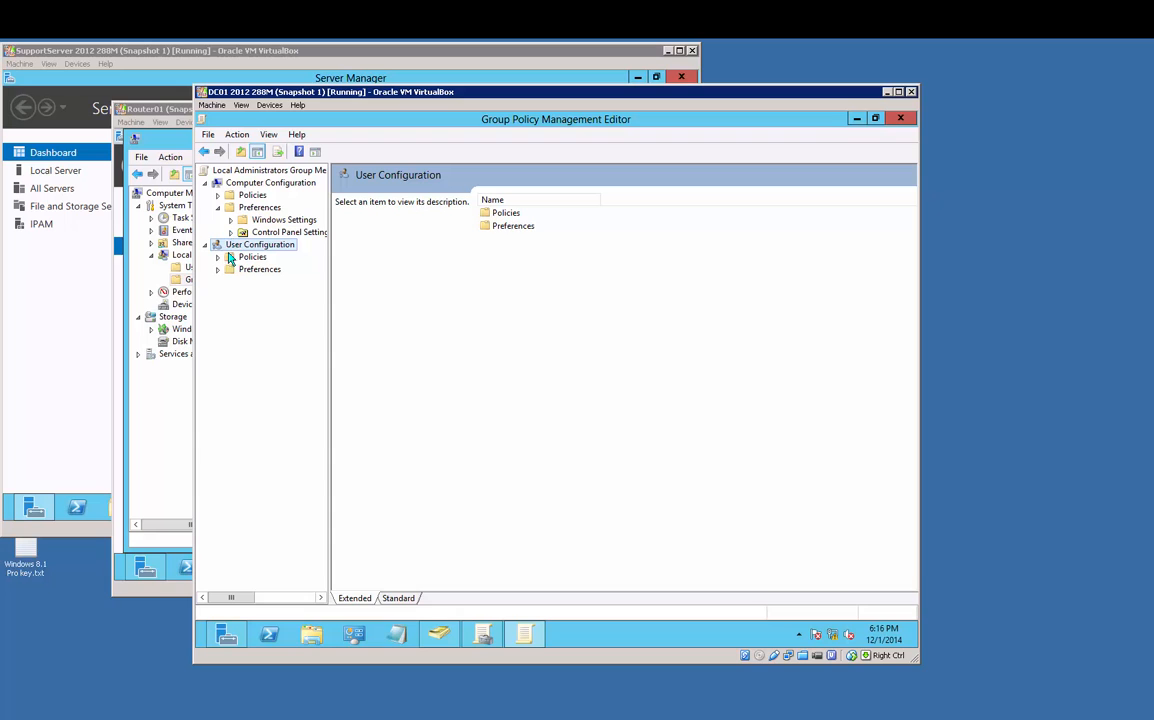
Step: Create a new Local Group preference item for the Administrators (built-in) group
double_click(272, 220)
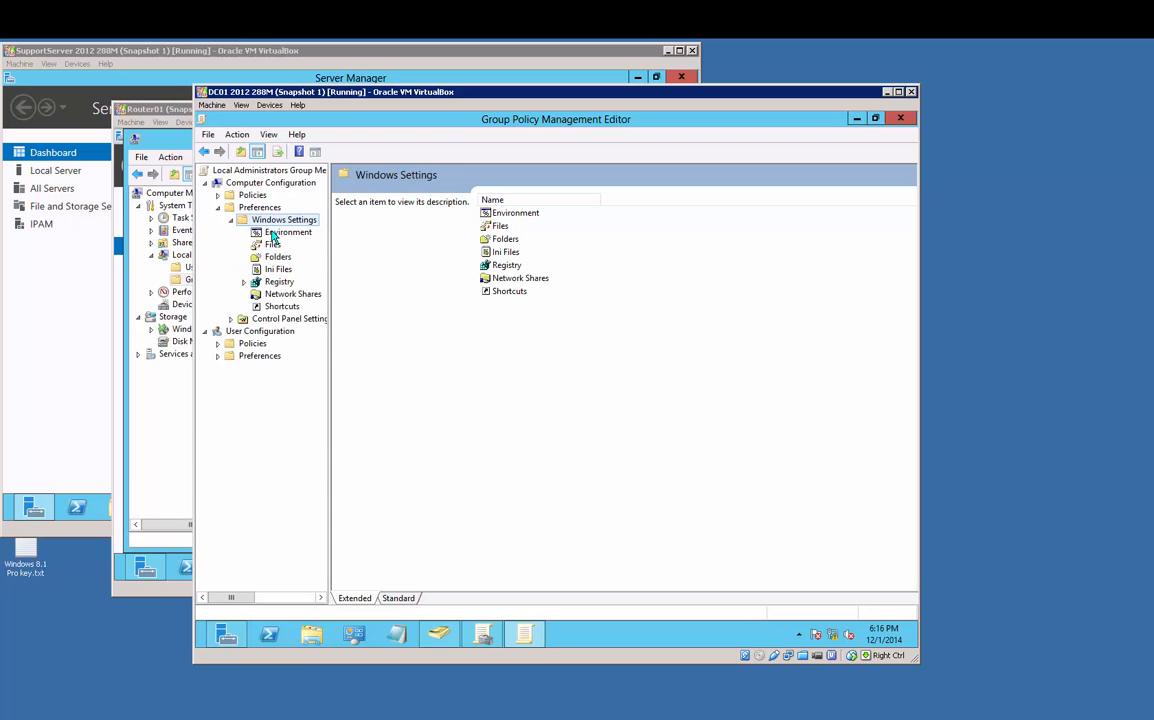
double_click(258, 318)
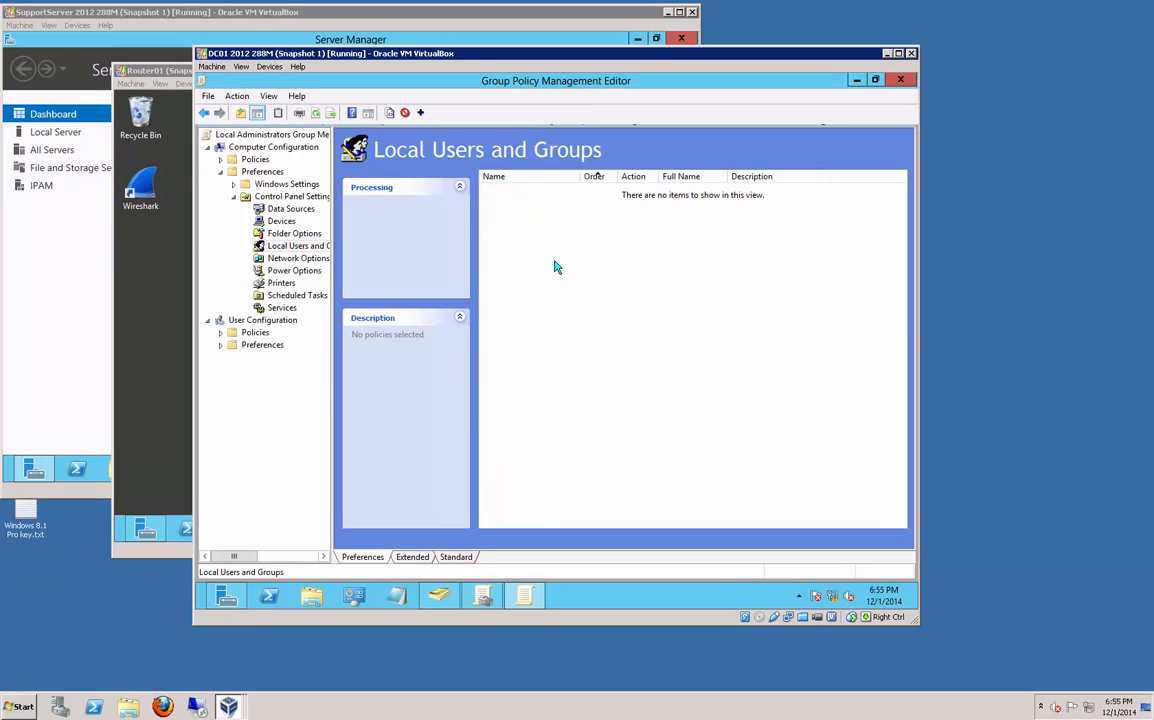
right_click(556, 265)
mouse_move(582, 269)
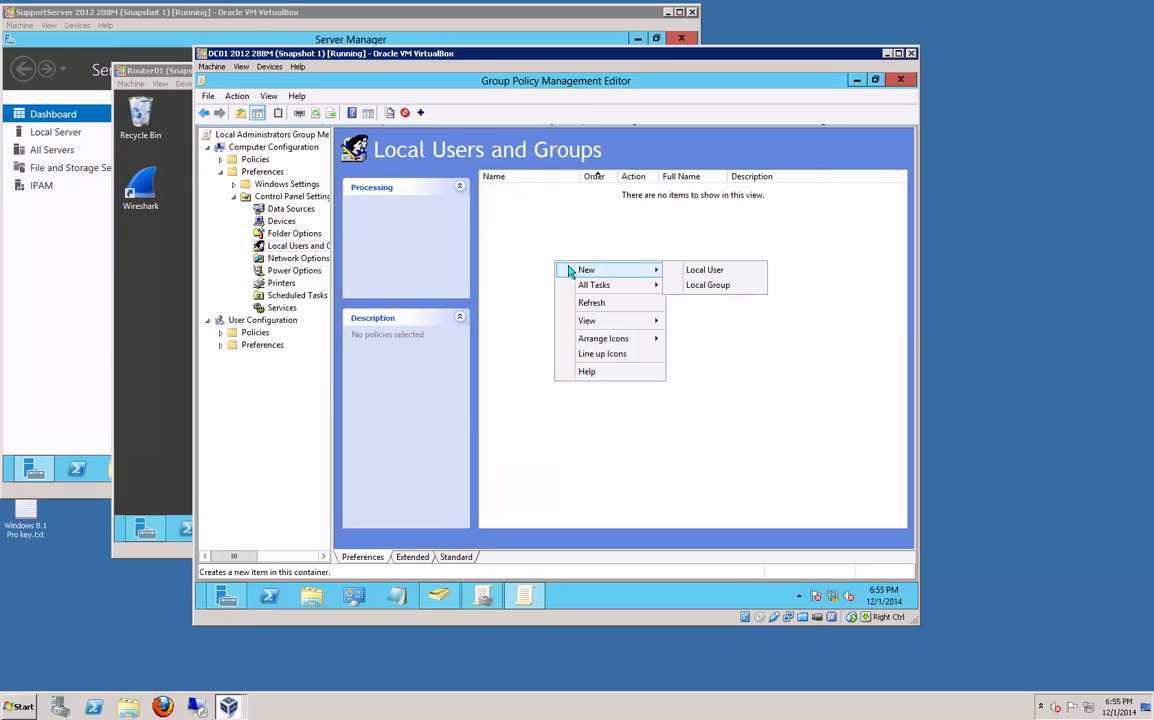
left_click(707, 285)
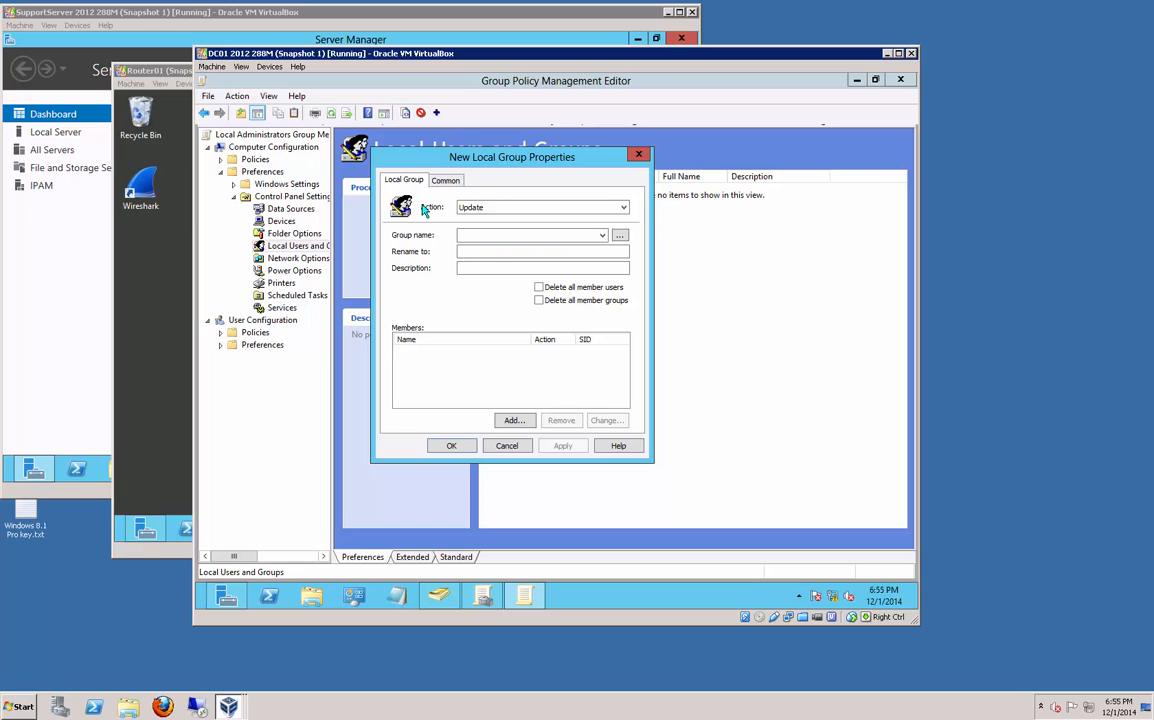
left_click(603, 235)
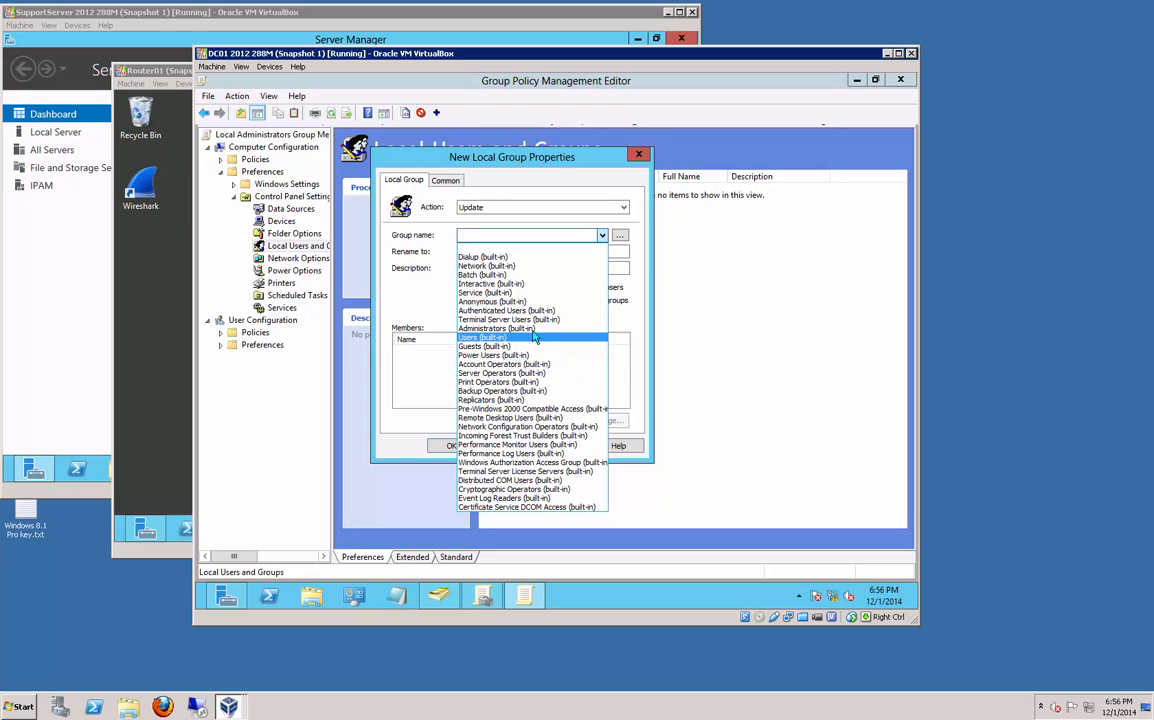
left_click(500, 329)
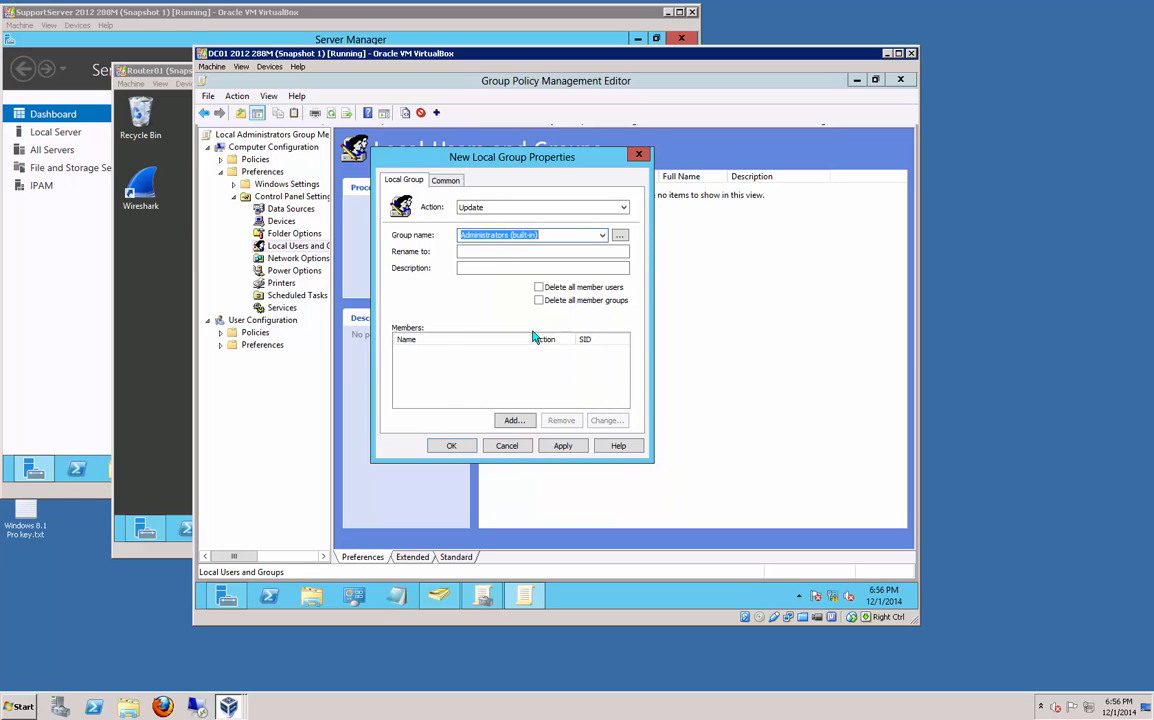
Step: Add WIDGETLLC\IPAM Servers GG as a member and save the Administrators group item
left_click(514, 424)
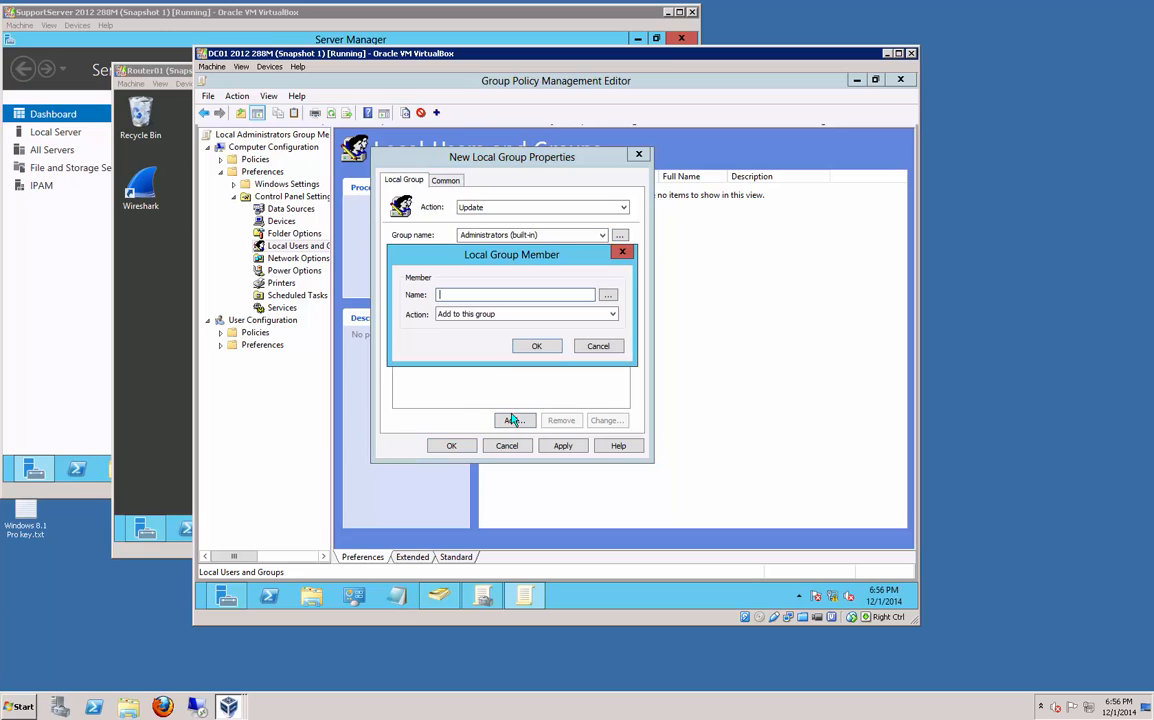
left_click(607, 296)
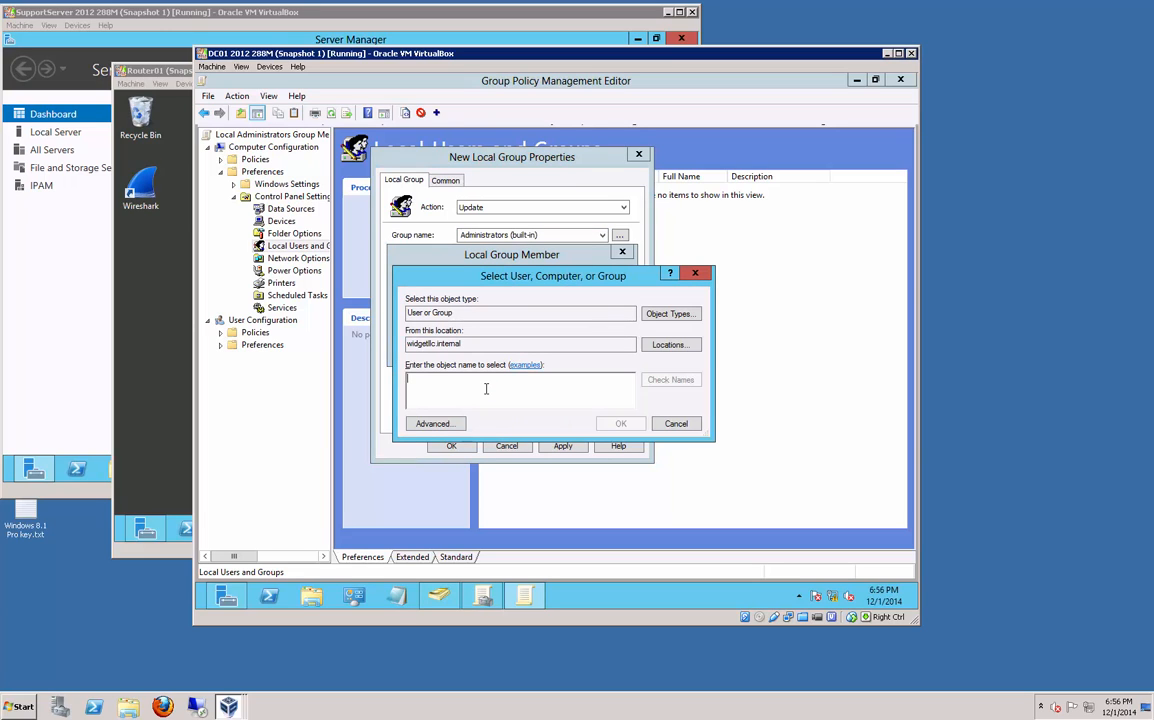
type("sup")
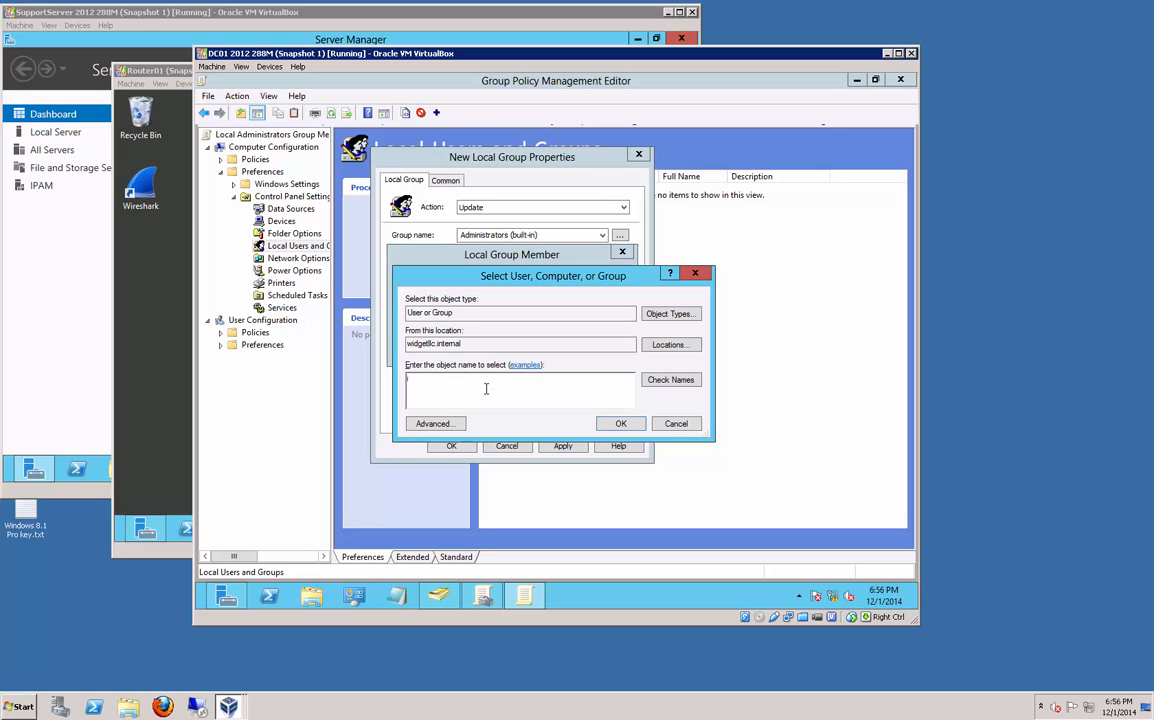
left_click(658, 379)
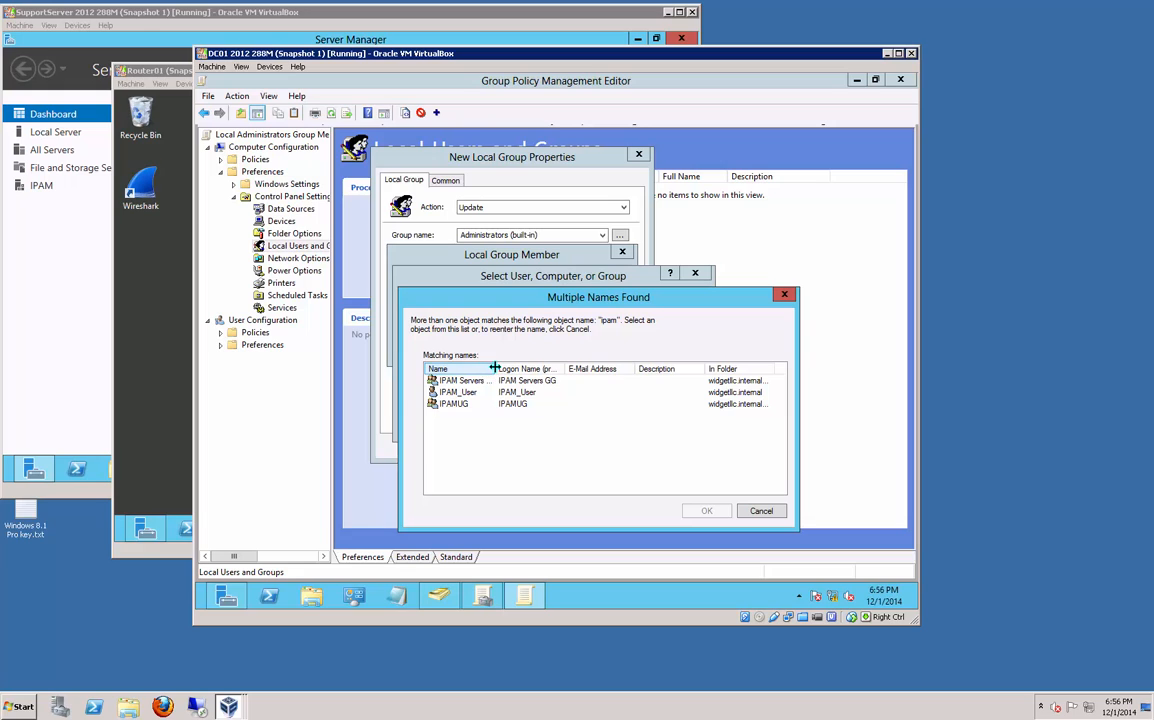
left_click_drag(486, 369, 590, 369)
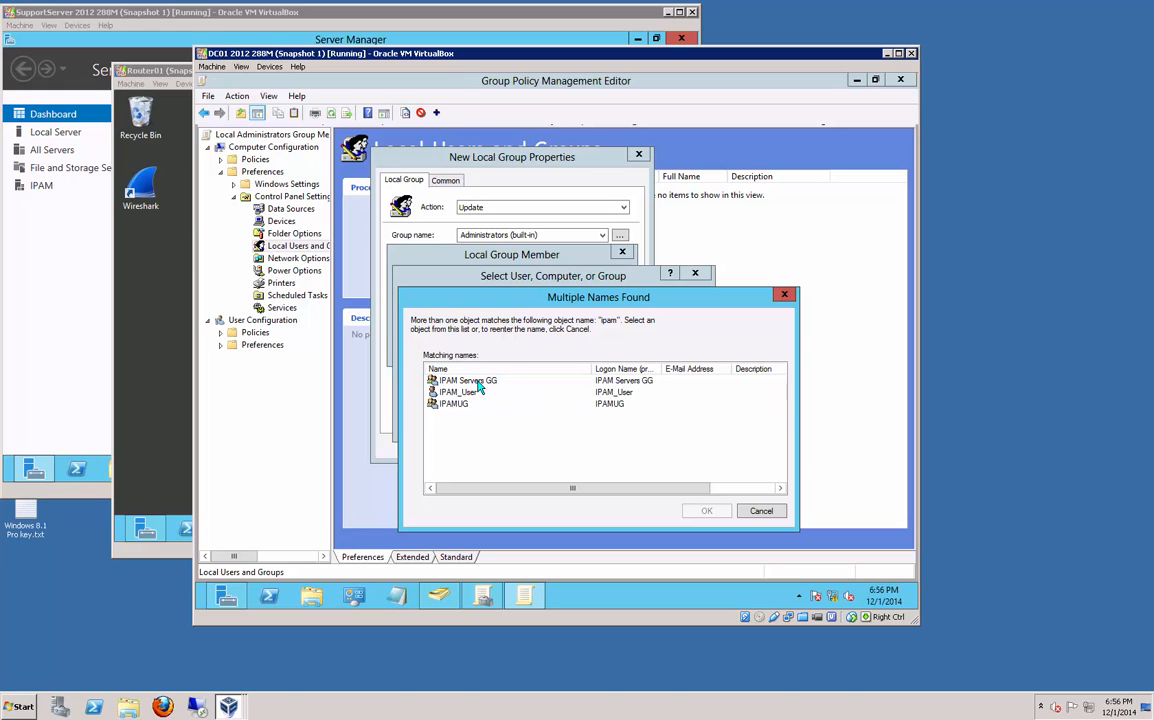
double_click(468, 381)
left_click(620, 425)
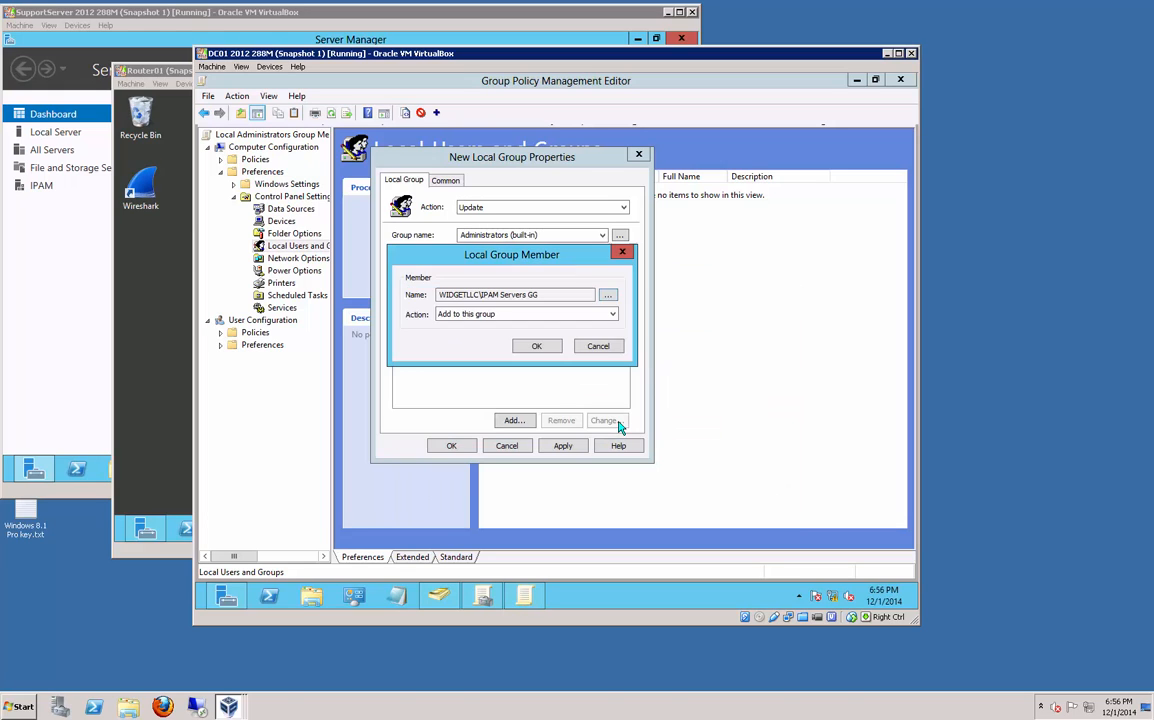
left_click(533, 344)
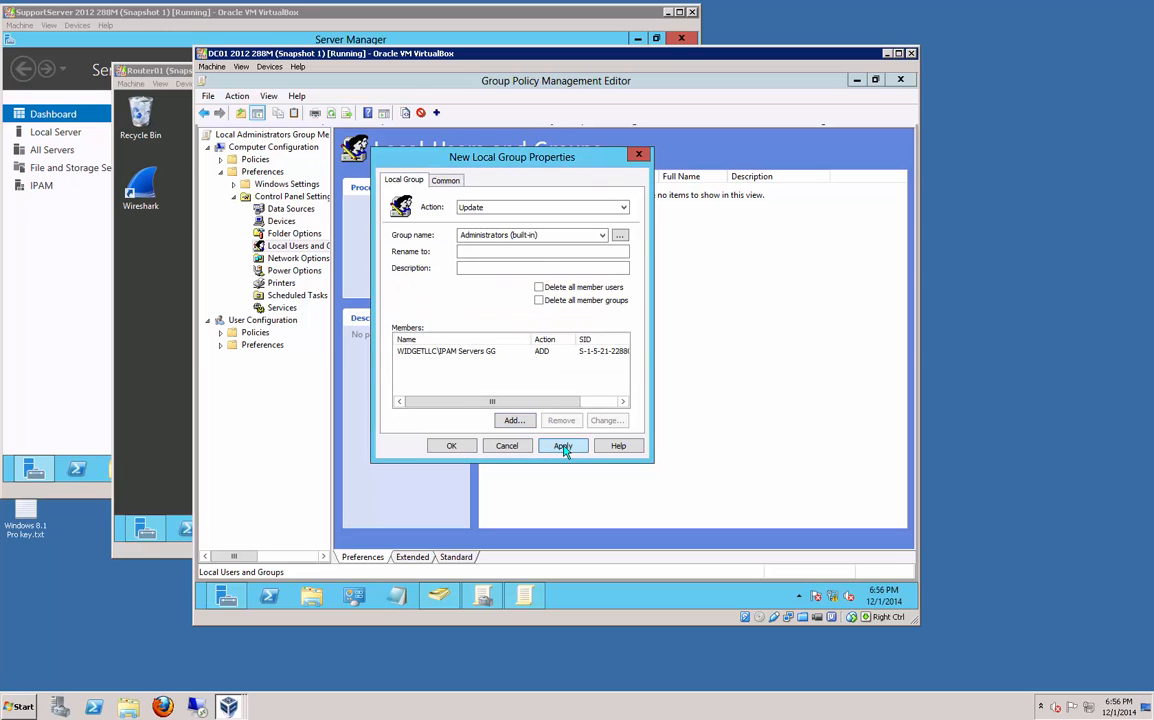
left_click(557, 446)
left_click(451, 446)
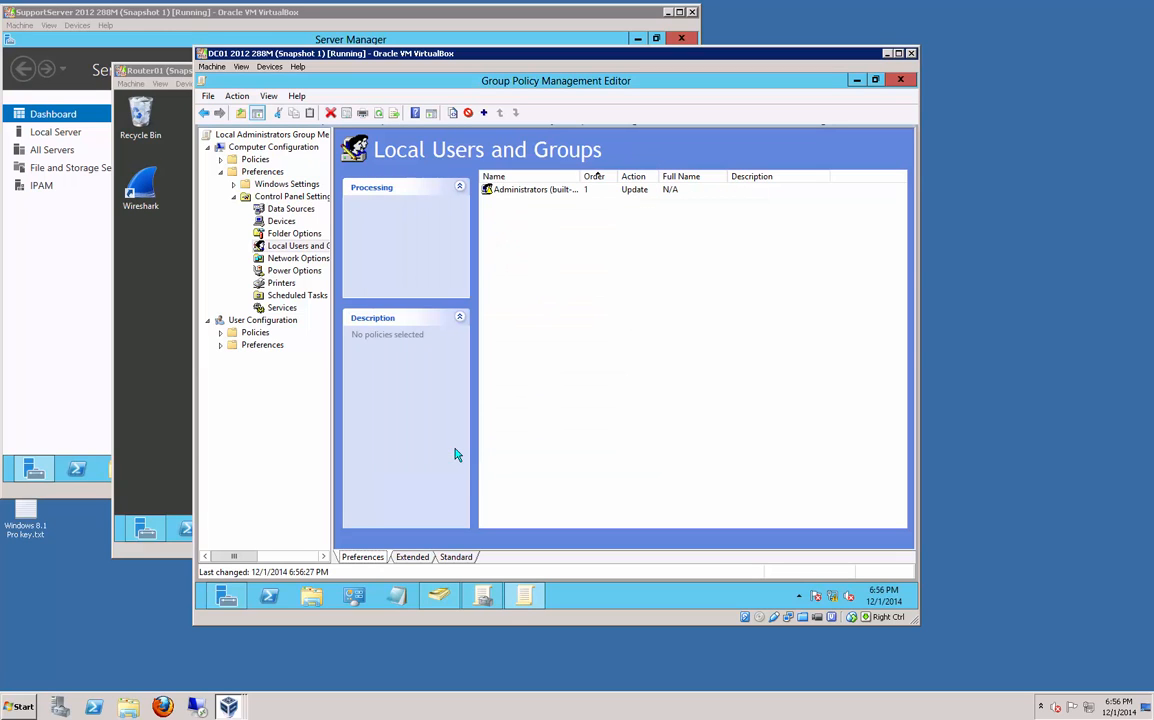
Step: Check the IPAM Servers GG Members tab in ADUC for ROUTER01, then bring Router01 forward
left_click(440, 596)
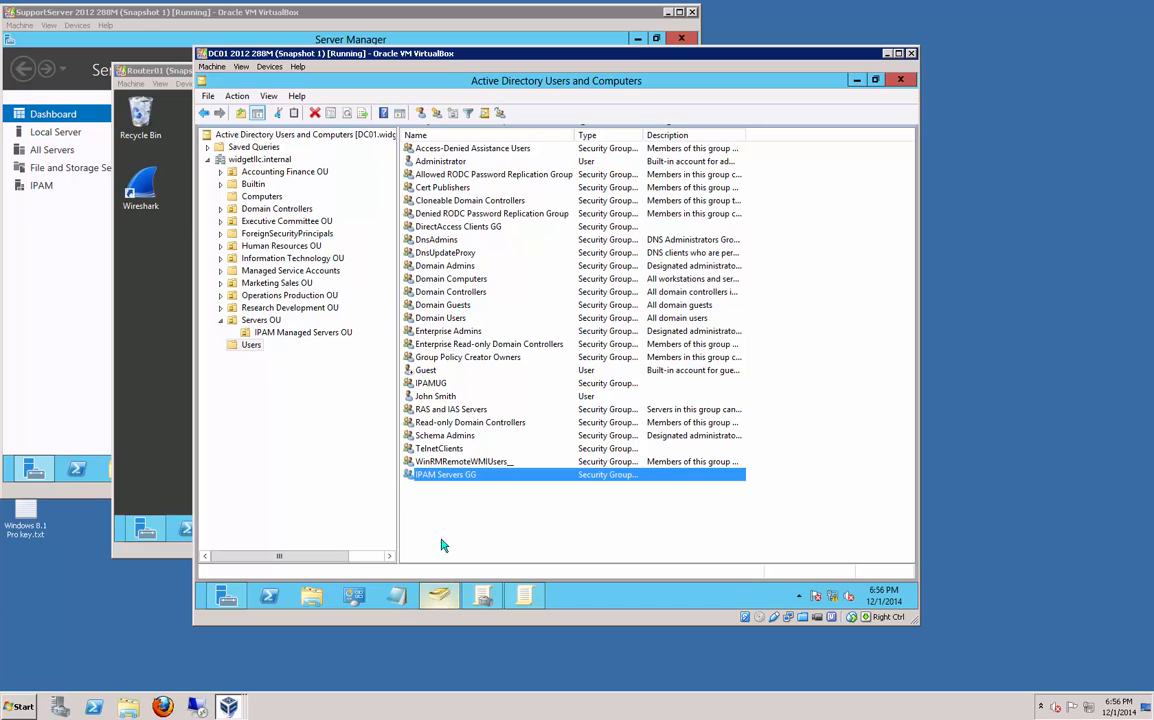
double_click(457, 481)
left_click(439, 192)
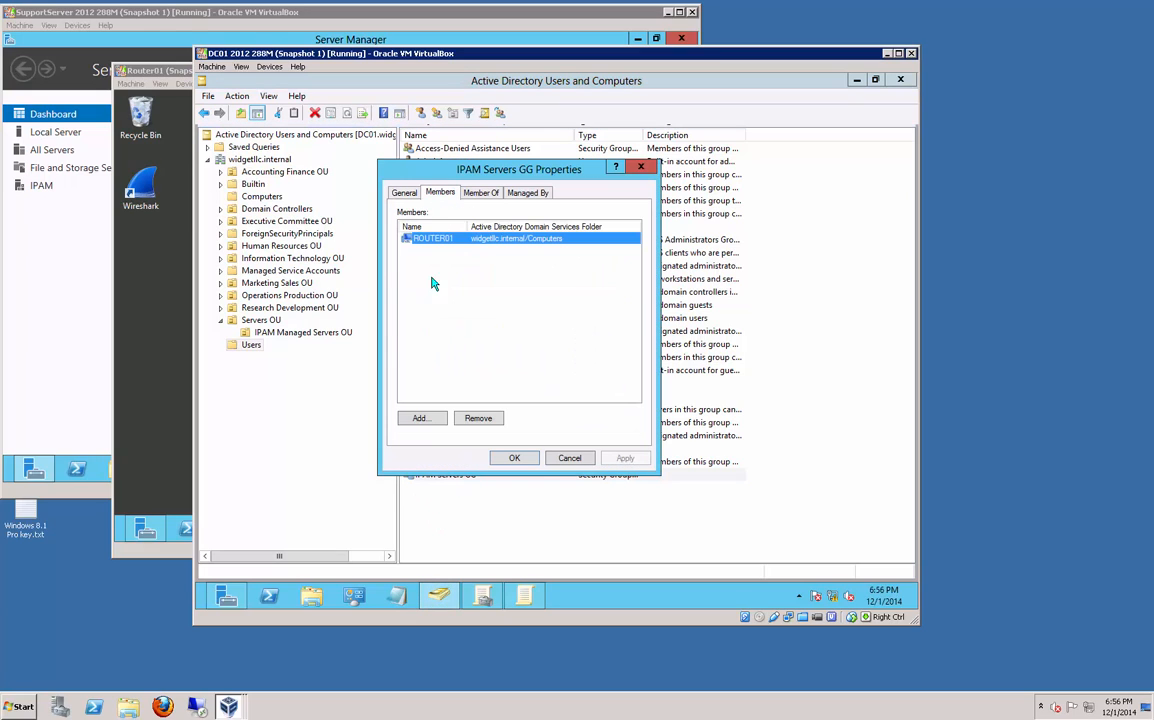
left_click(514, 457)
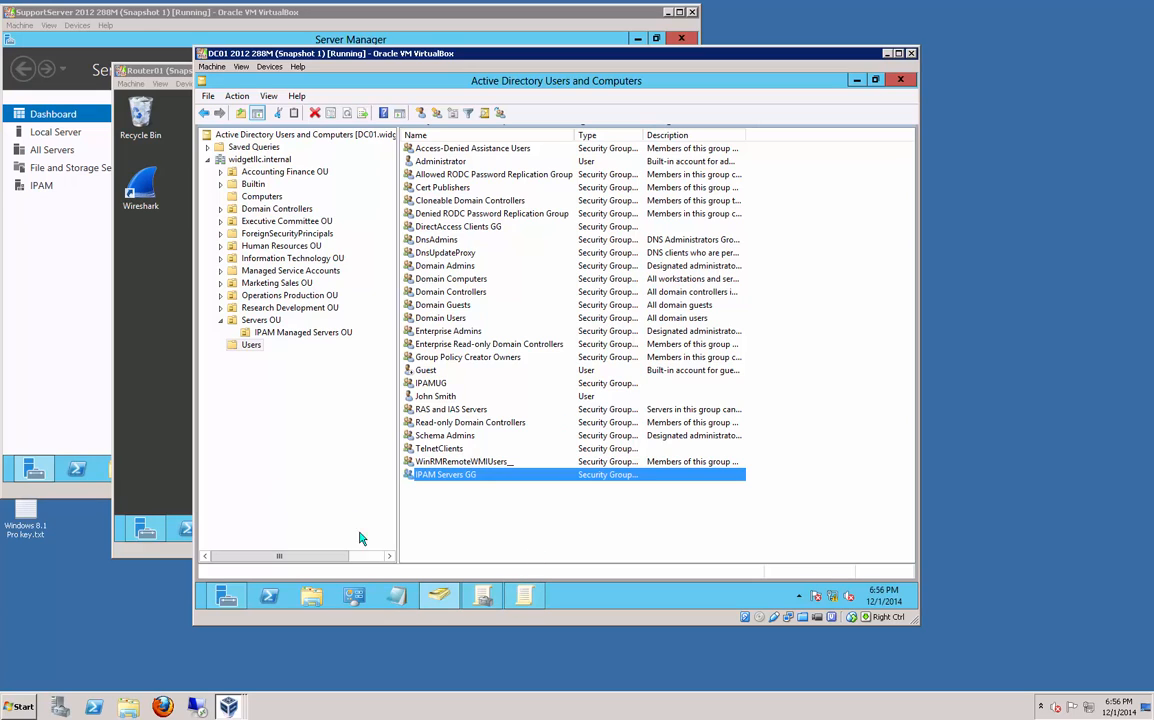
left_click(170, 286)
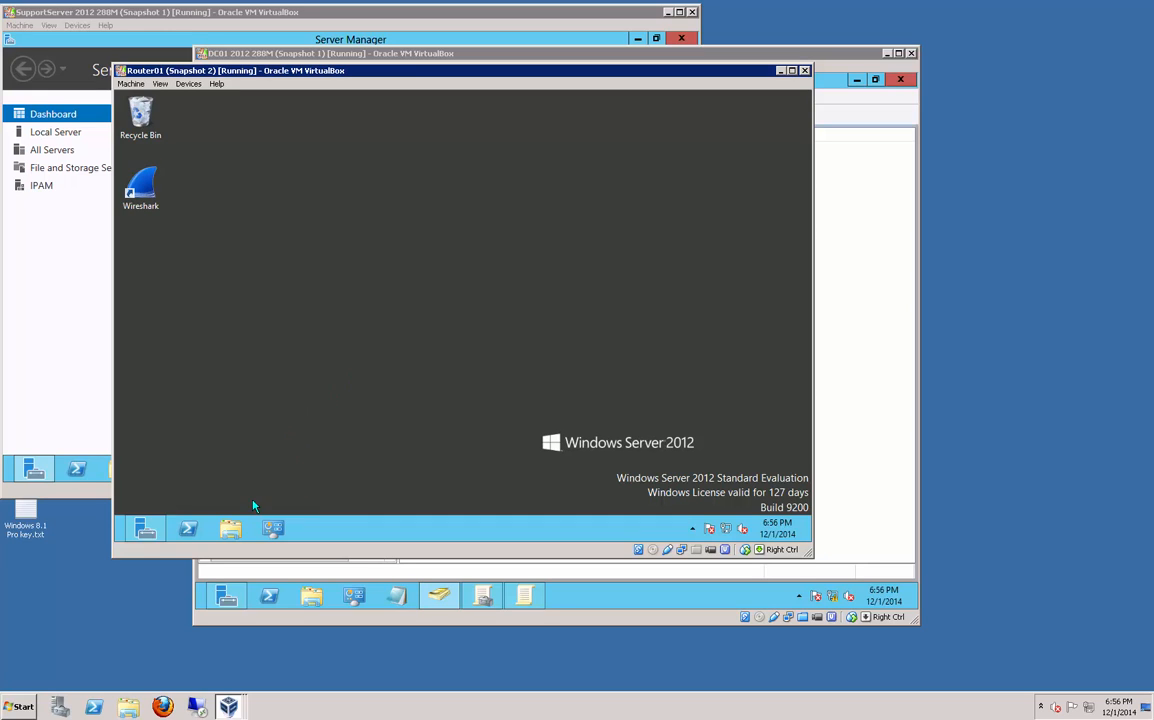
Step: Run gpupdate /force in PowerShell on Router01
left_click(189, 531)
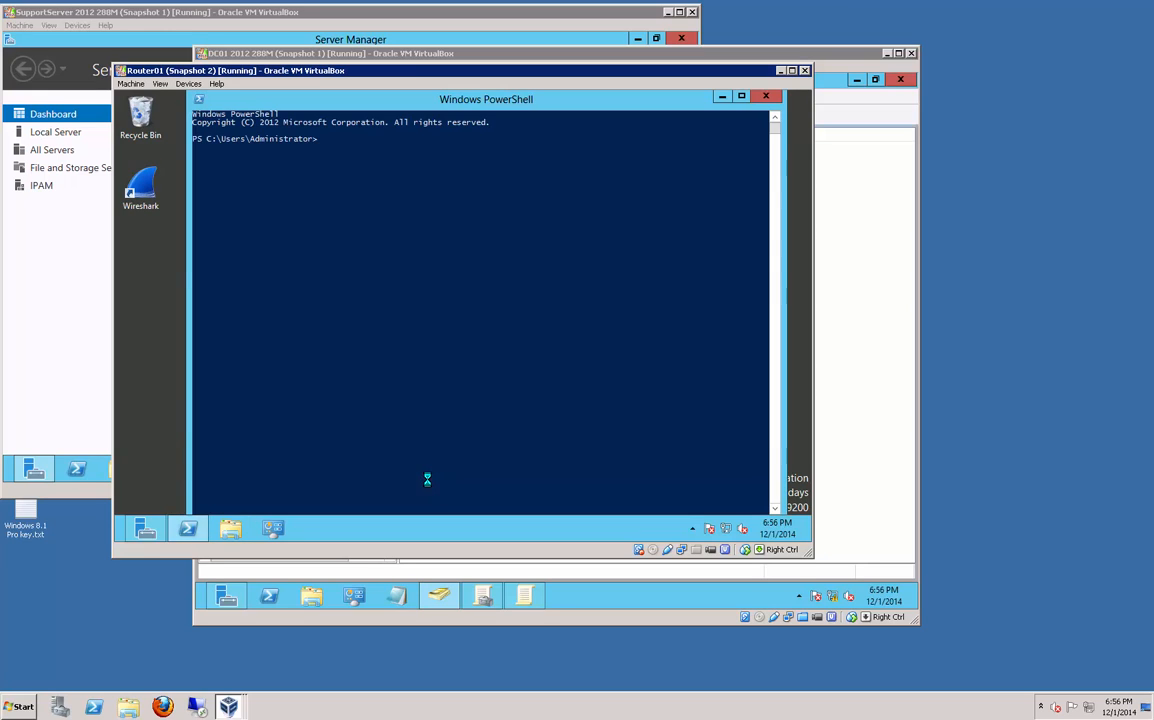
left_click(471, 265)
type("g")
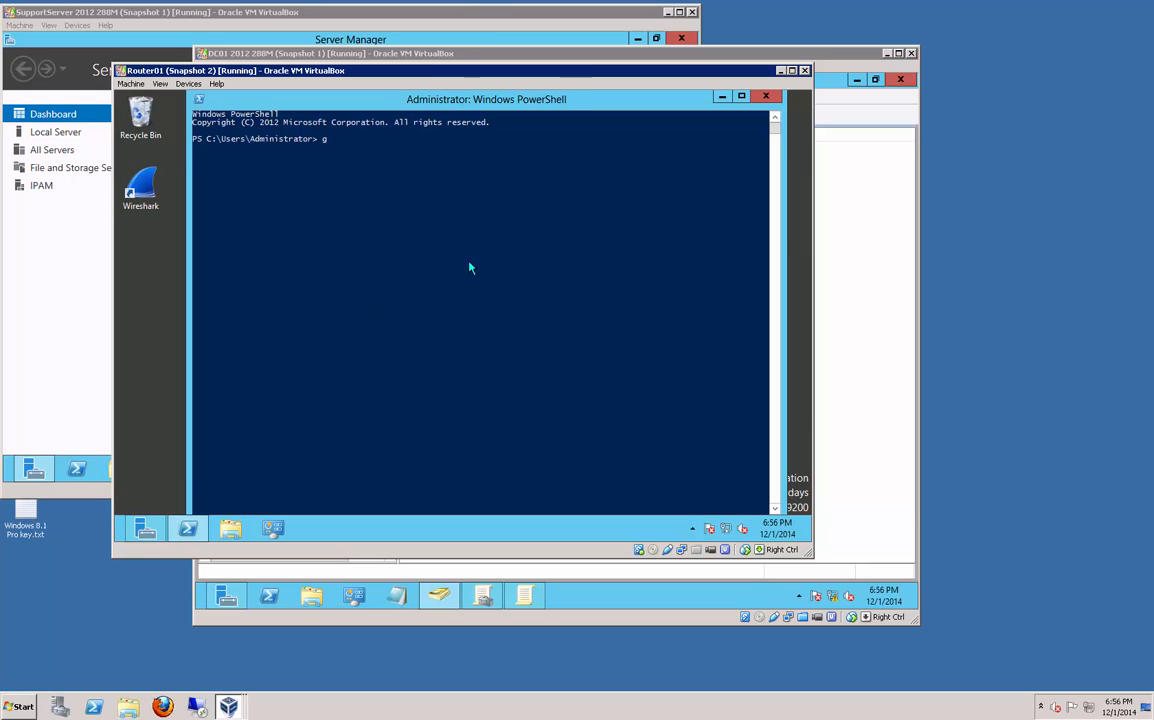
type("pupdate /force")
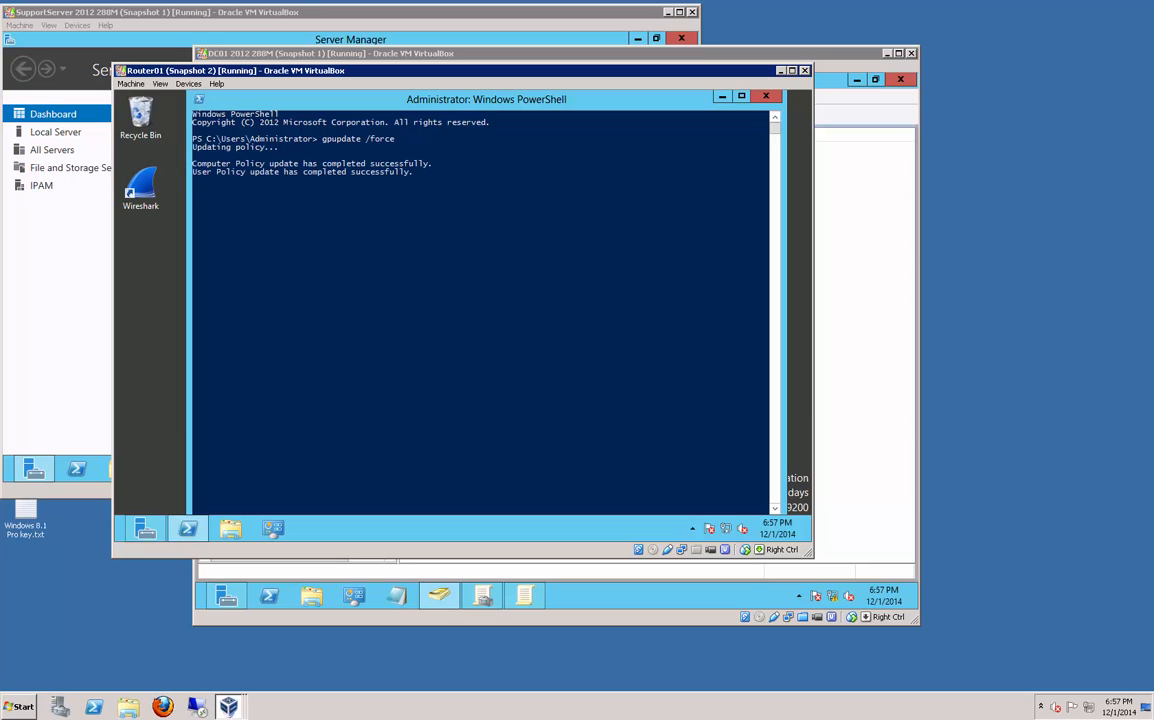
Step: Run gpresult /r and scroll up through the policy results report
left_click(397, 215)
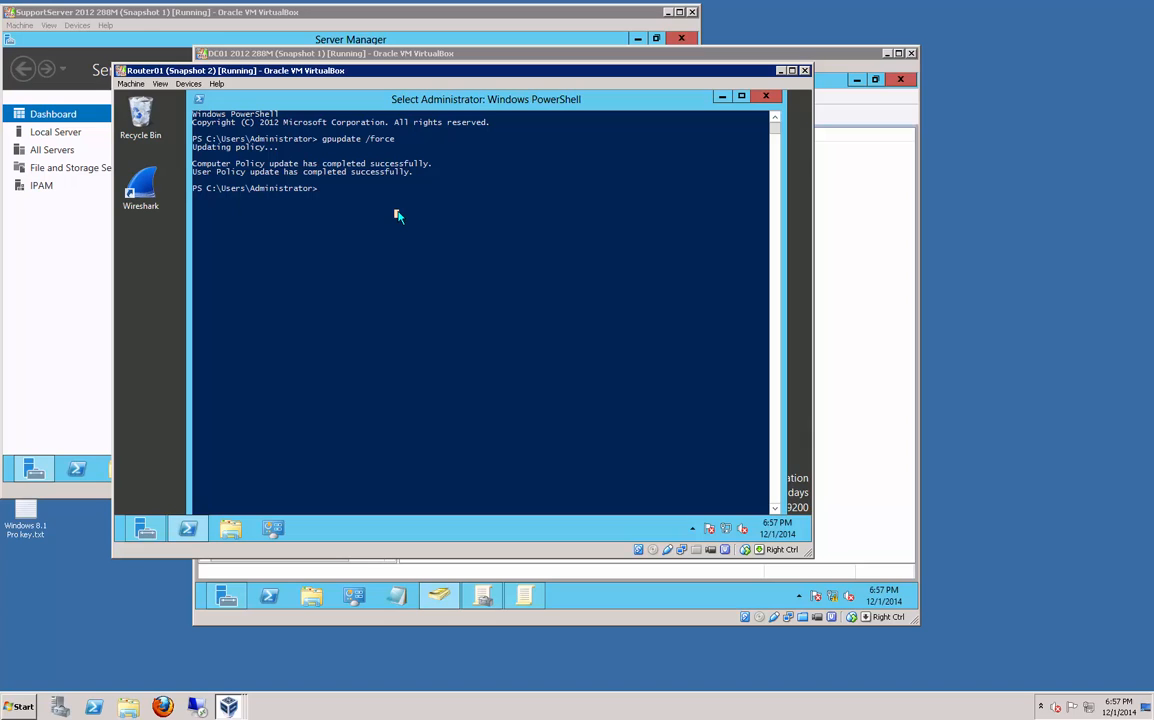
type("gpresult")
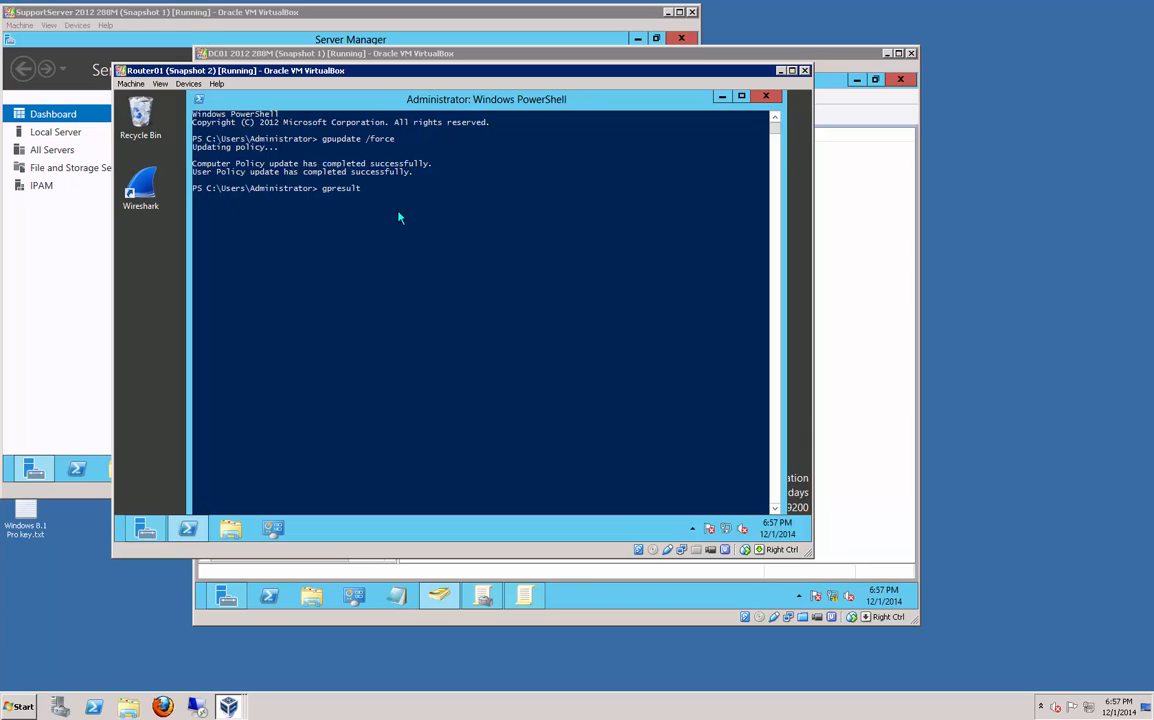
type(" /r")
key("Return")
left_click(519, 320)
scroll(520, 325, "up", 7)
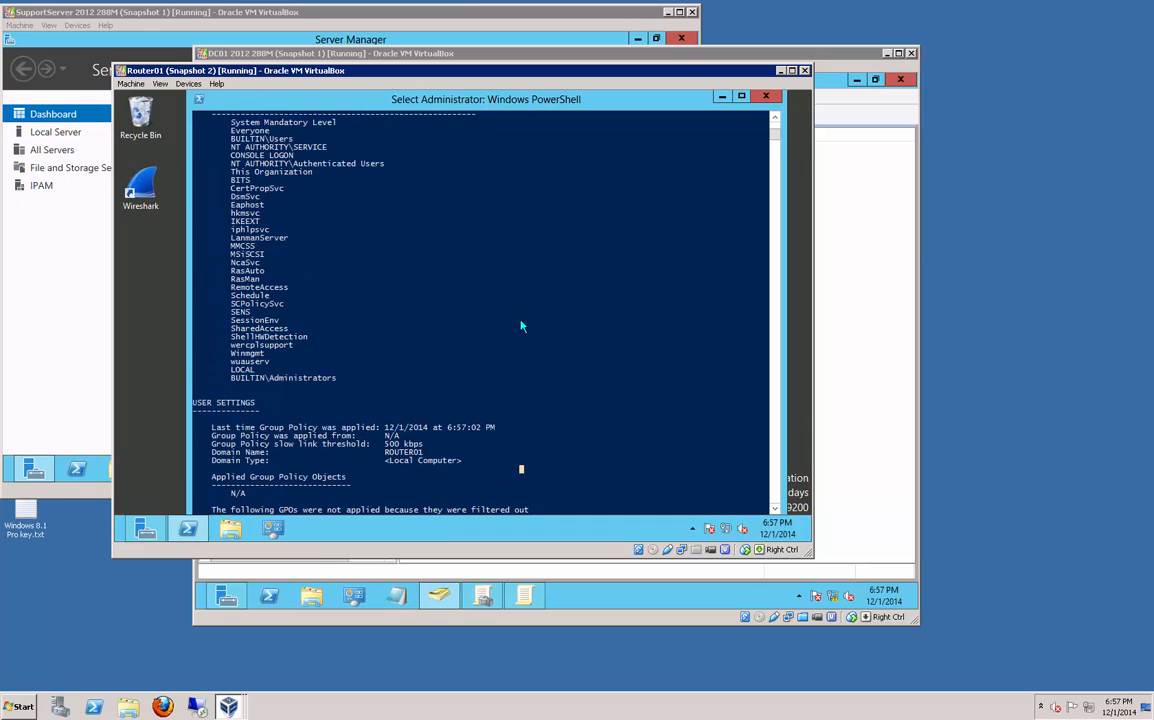
scroll(520, 325, "up", 1)
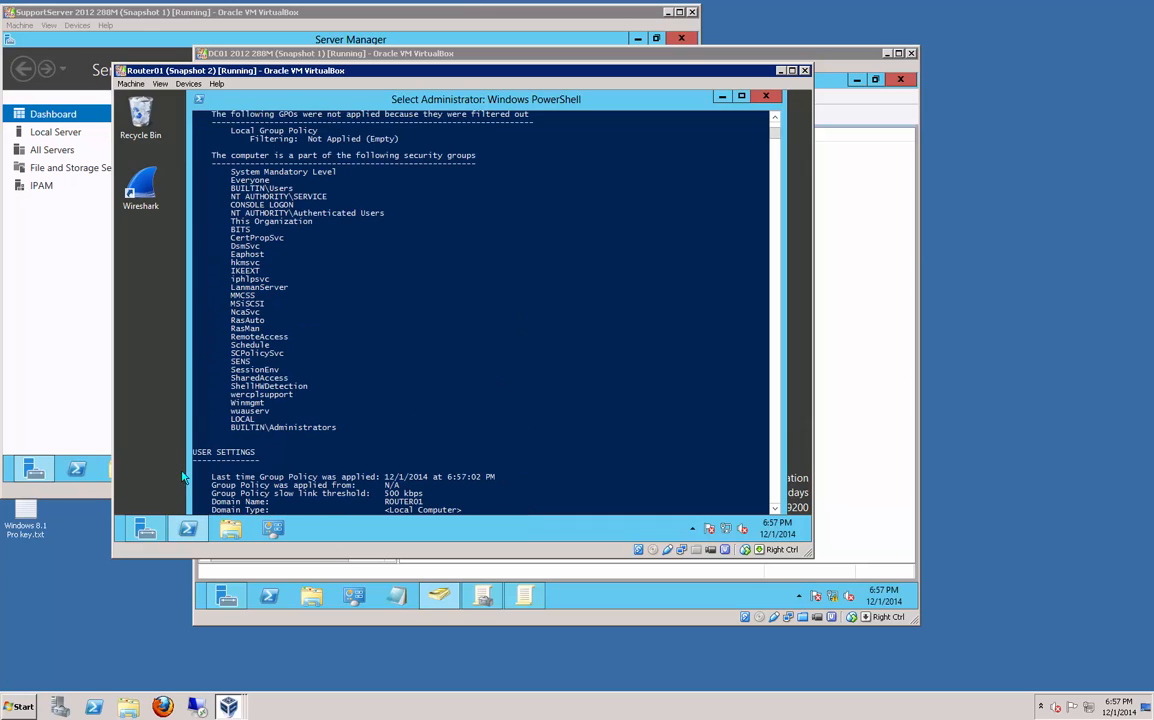
scroll(283, 450, "up", 5)
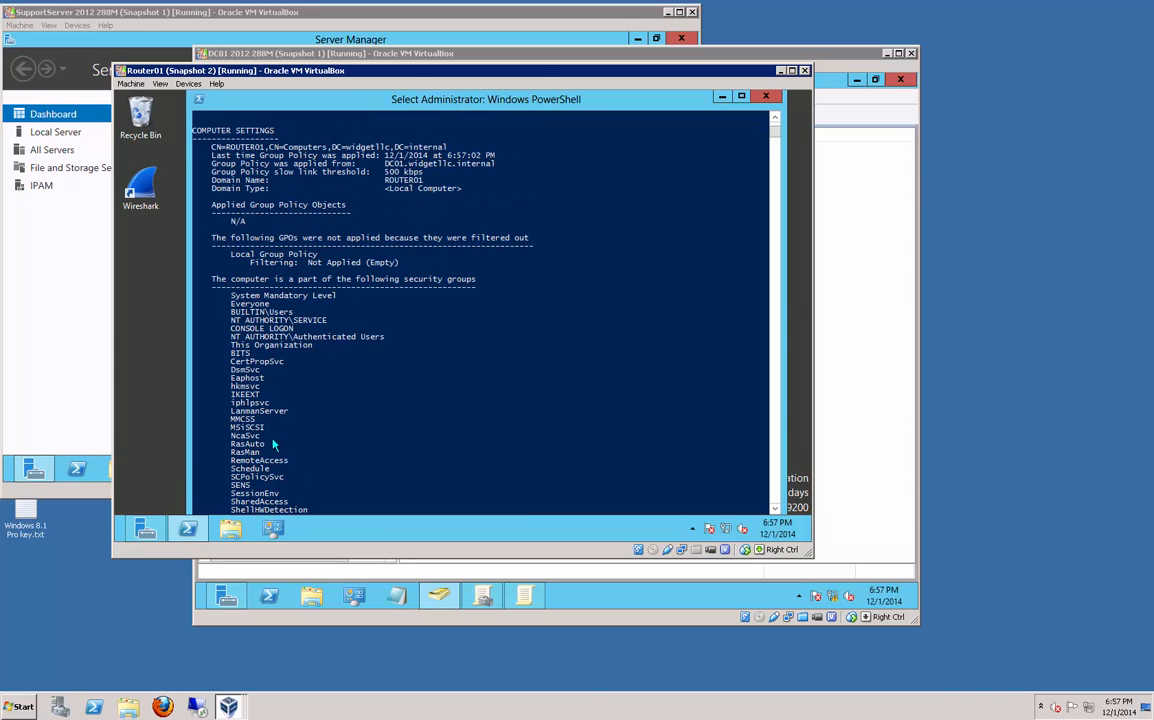
Step: On DC01, create a new Local Group preference for the Administrators (built-in) group
left_click(495, 54)
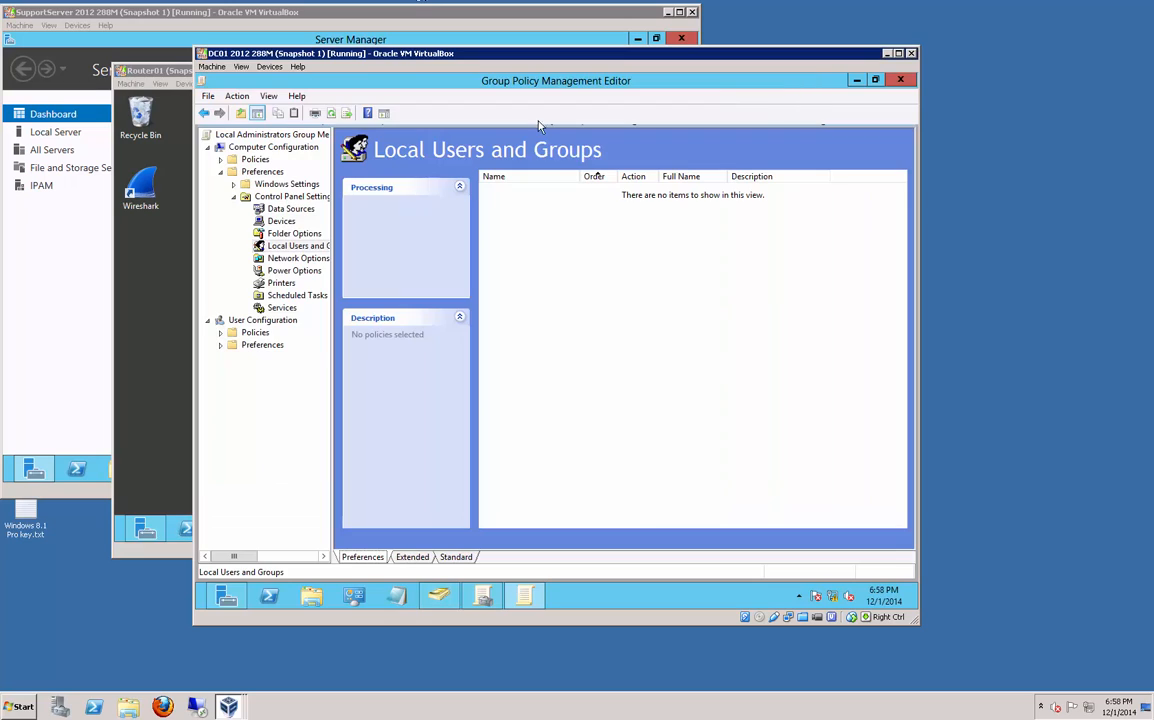
right_click(534, 253)
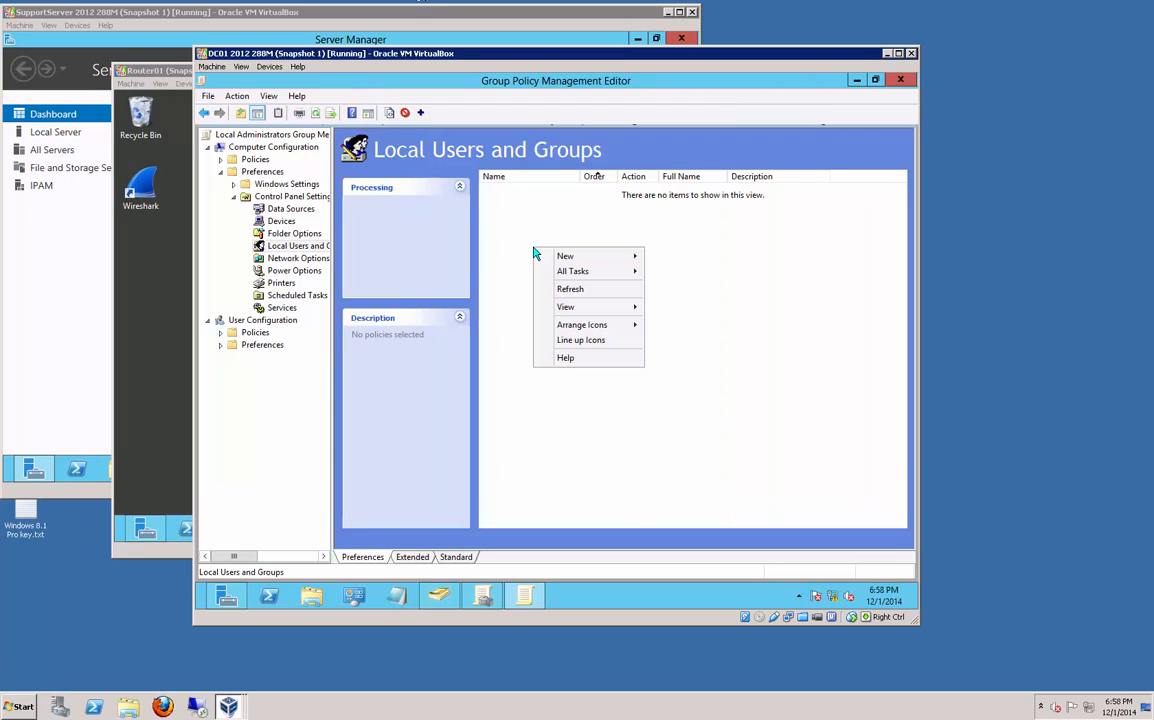
mouse_move(580, 256)
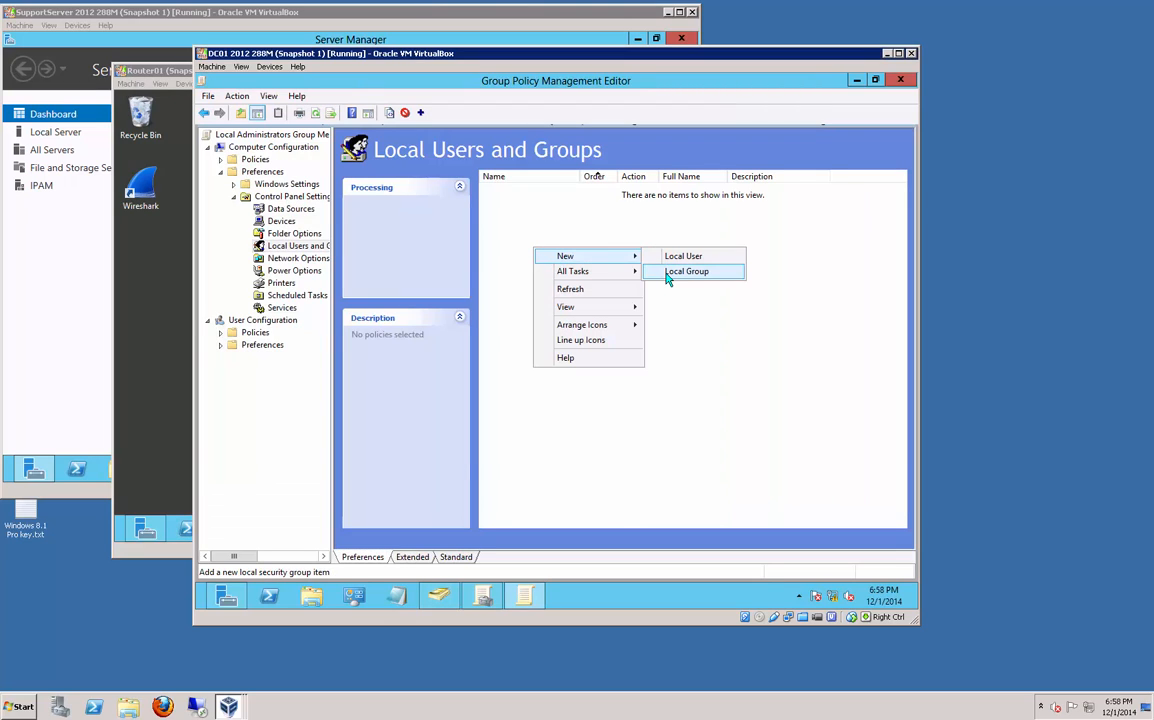
left_click(670, 271)
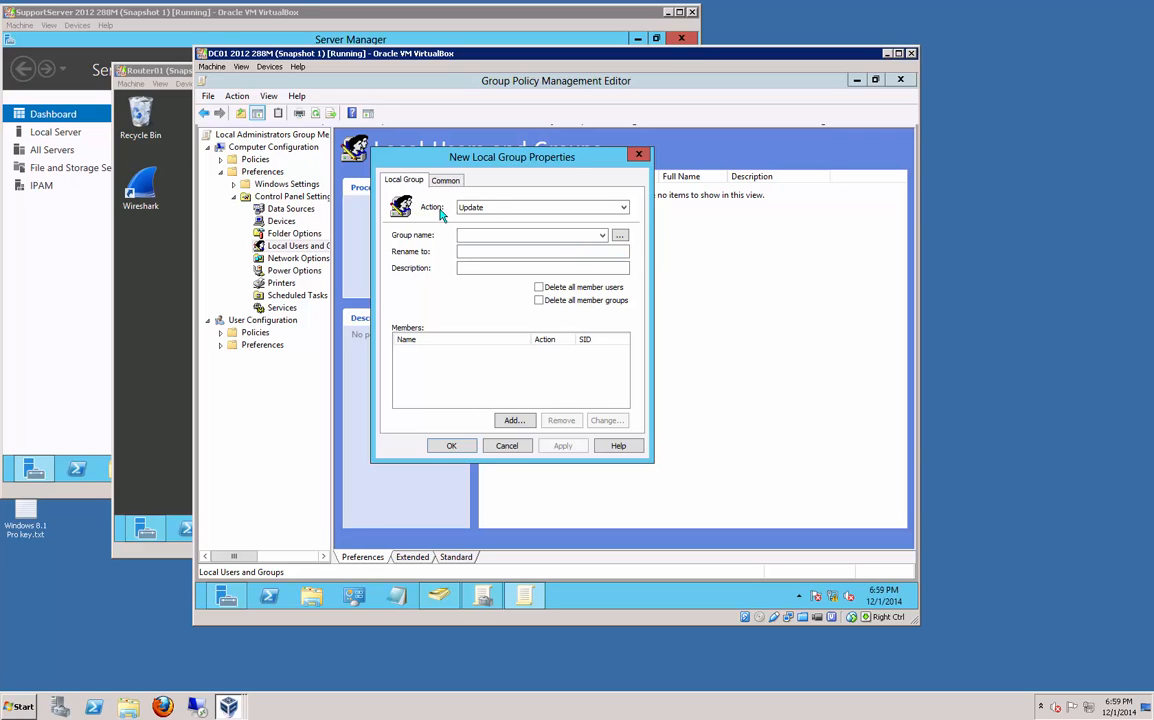
left_click(602, 236)
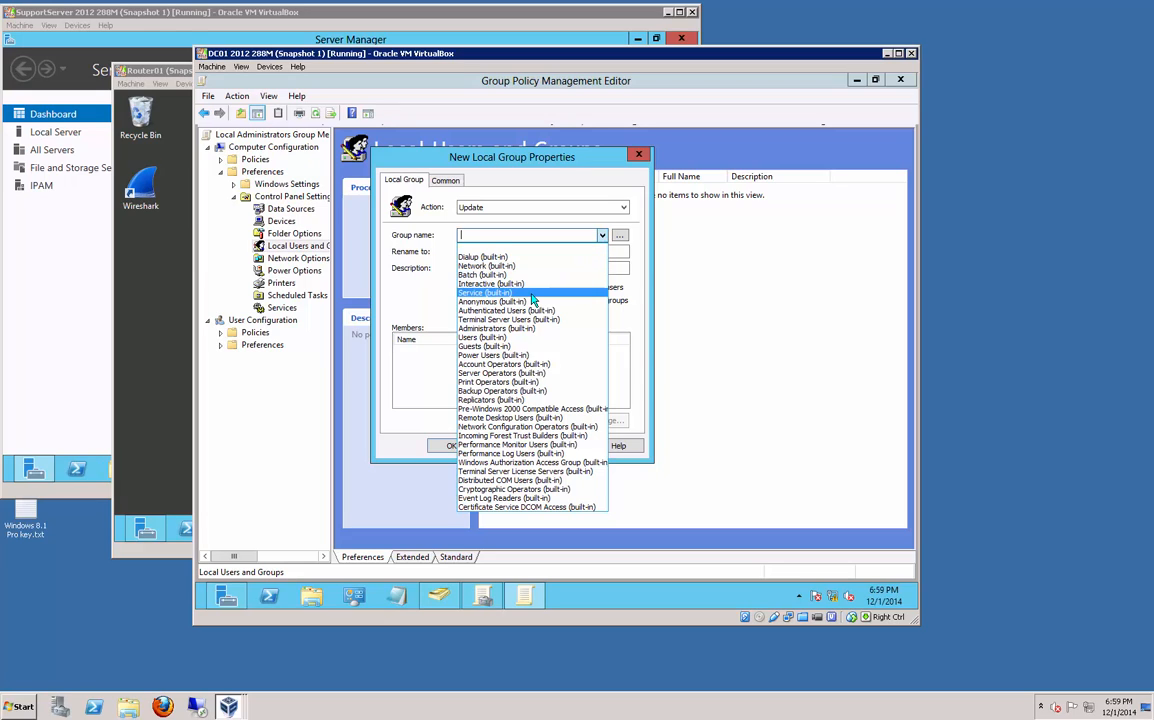
left_click(526, 329)
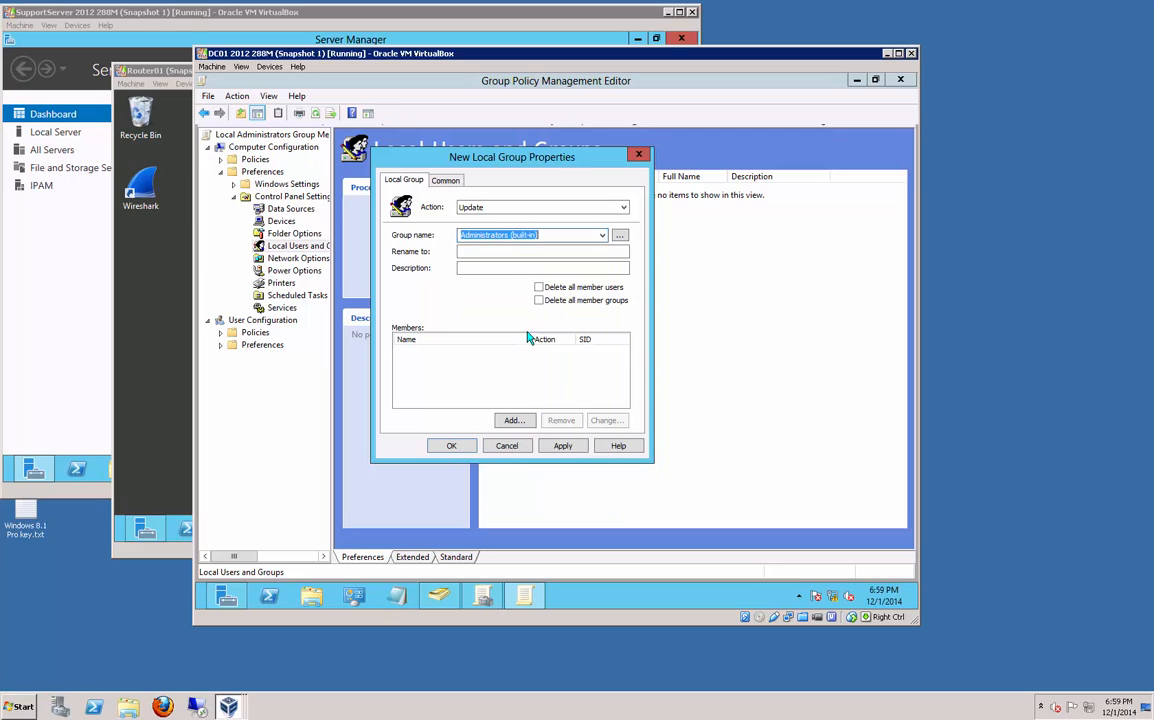
Step: Add IPAM Servers GG to the Administrators members and save the Update item
left_click(509, 421)
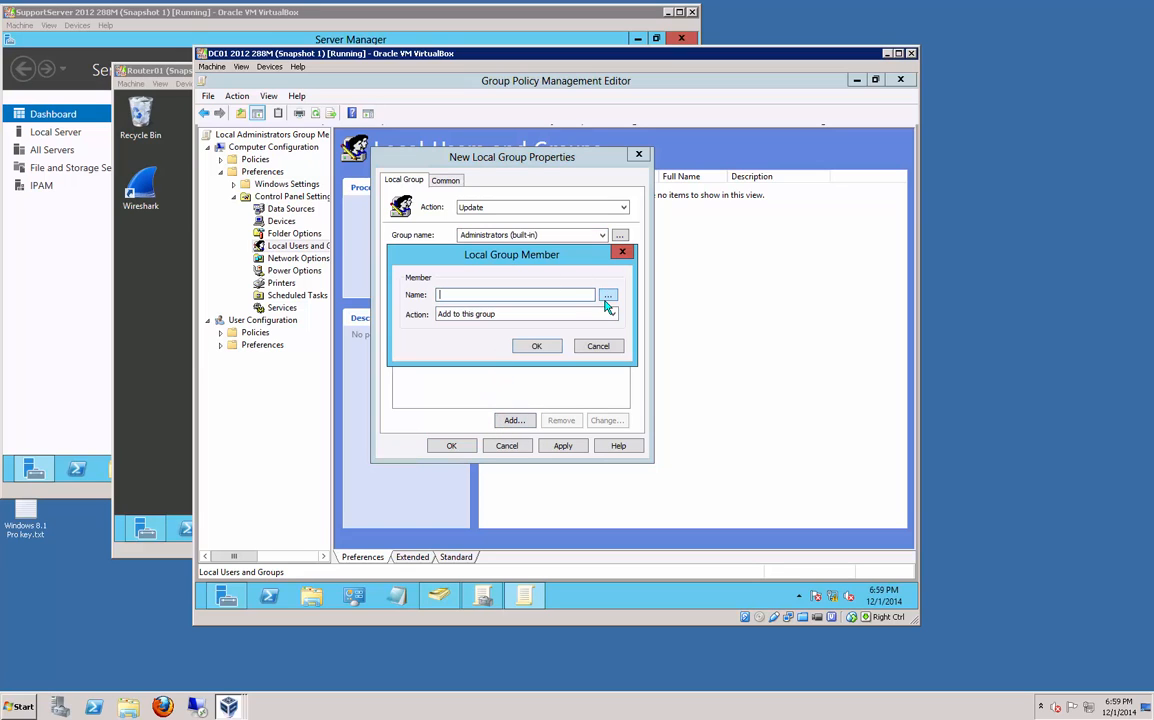
left_click(608, 298)
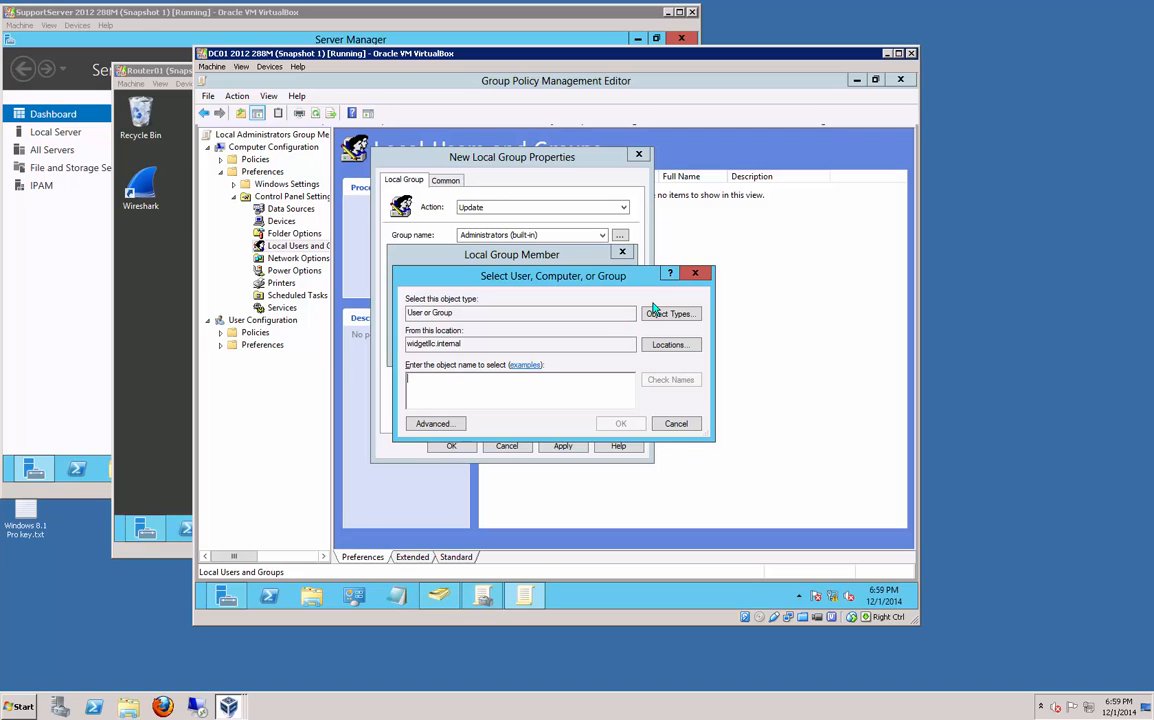
type("ipam")
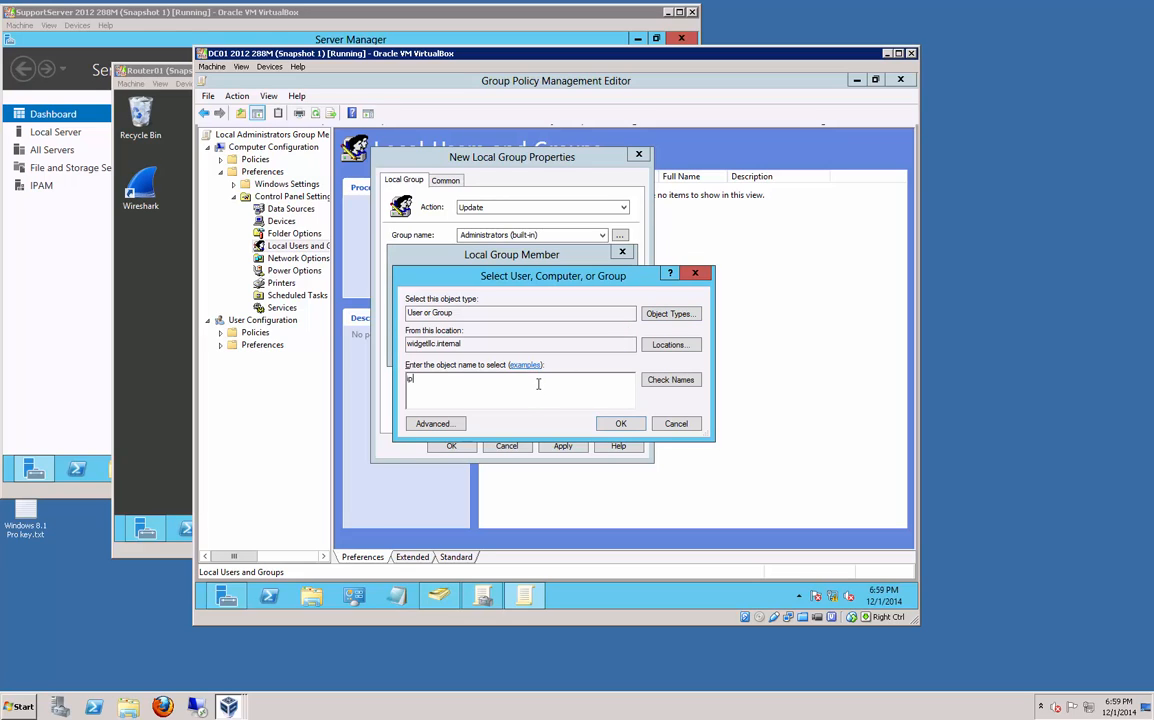
left_click(670, 380)
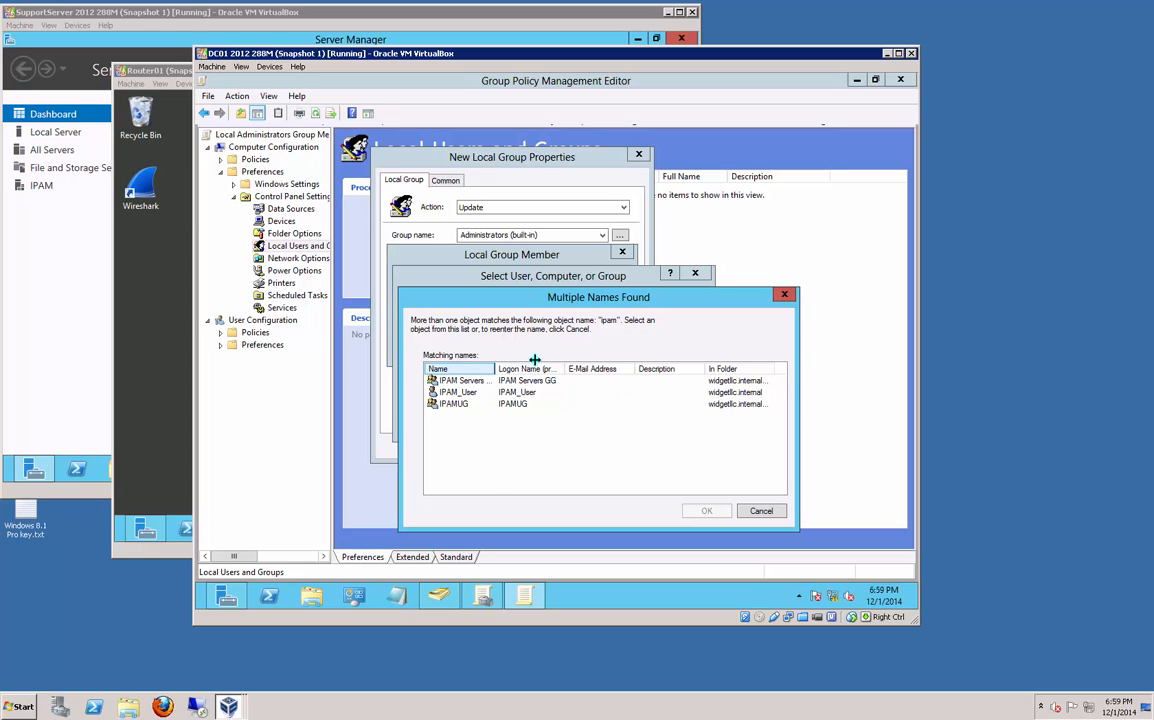
left_click_drag(496, 368, 553, 366)
double_click(487, 382)
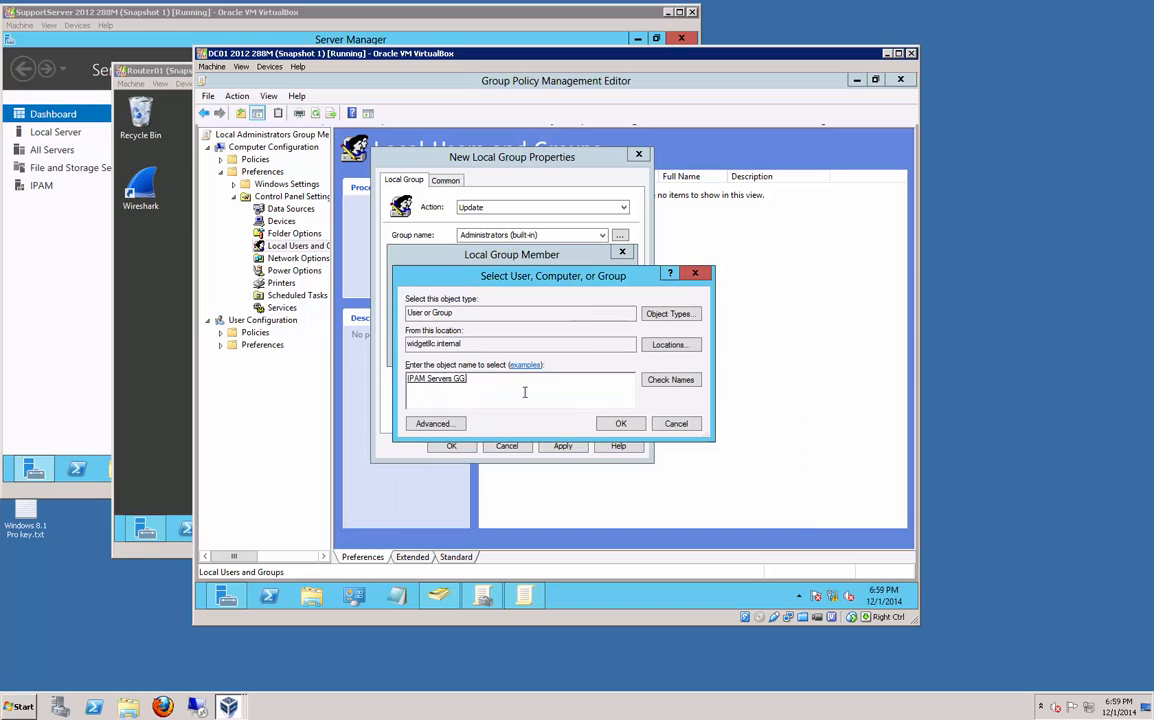
left_click(621, 424)
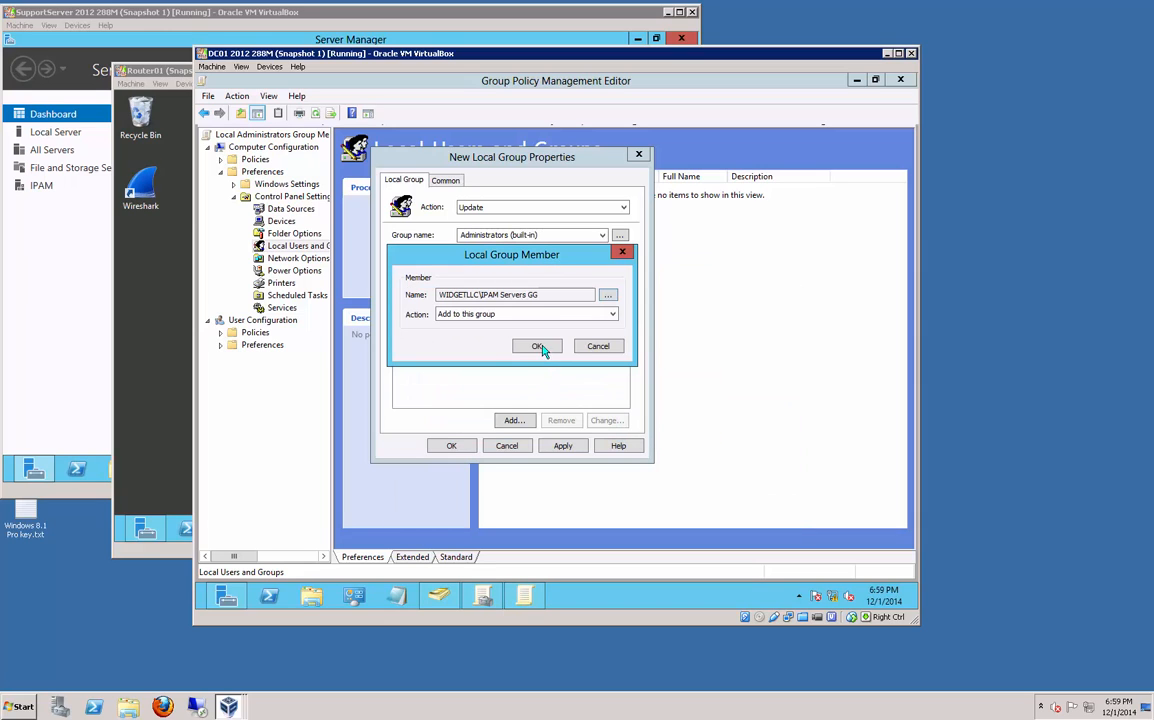
left_click(542, 346)
left_click(563, 447)
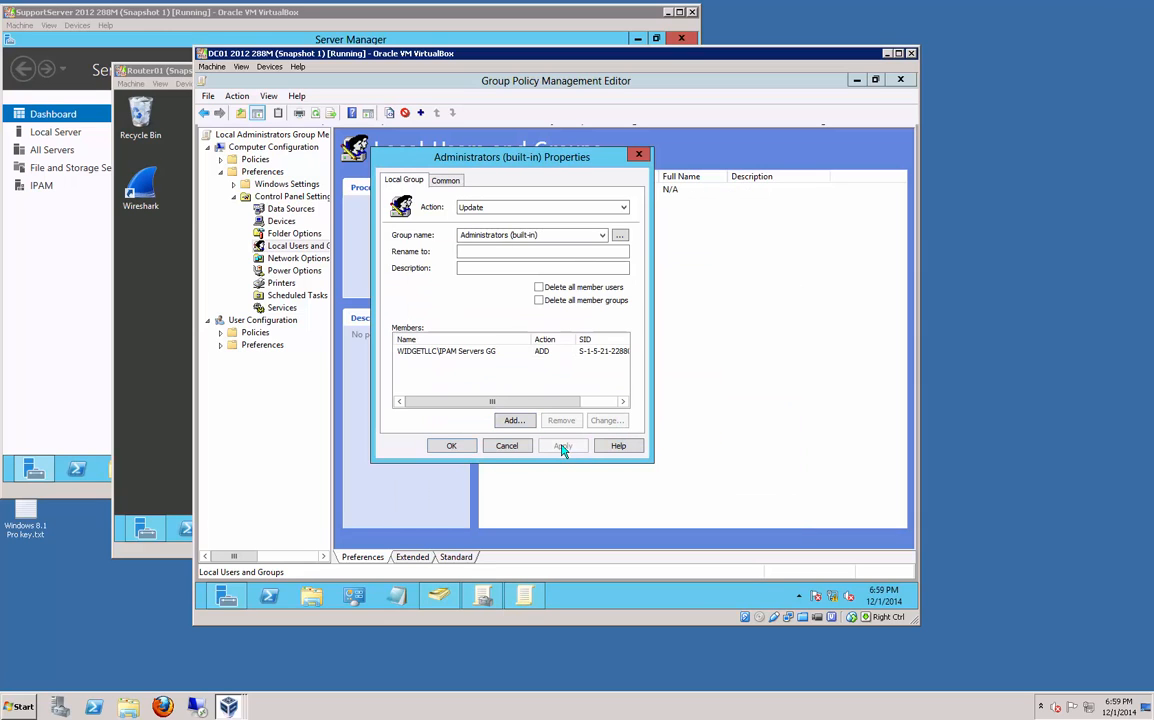
left_click(453, 447)
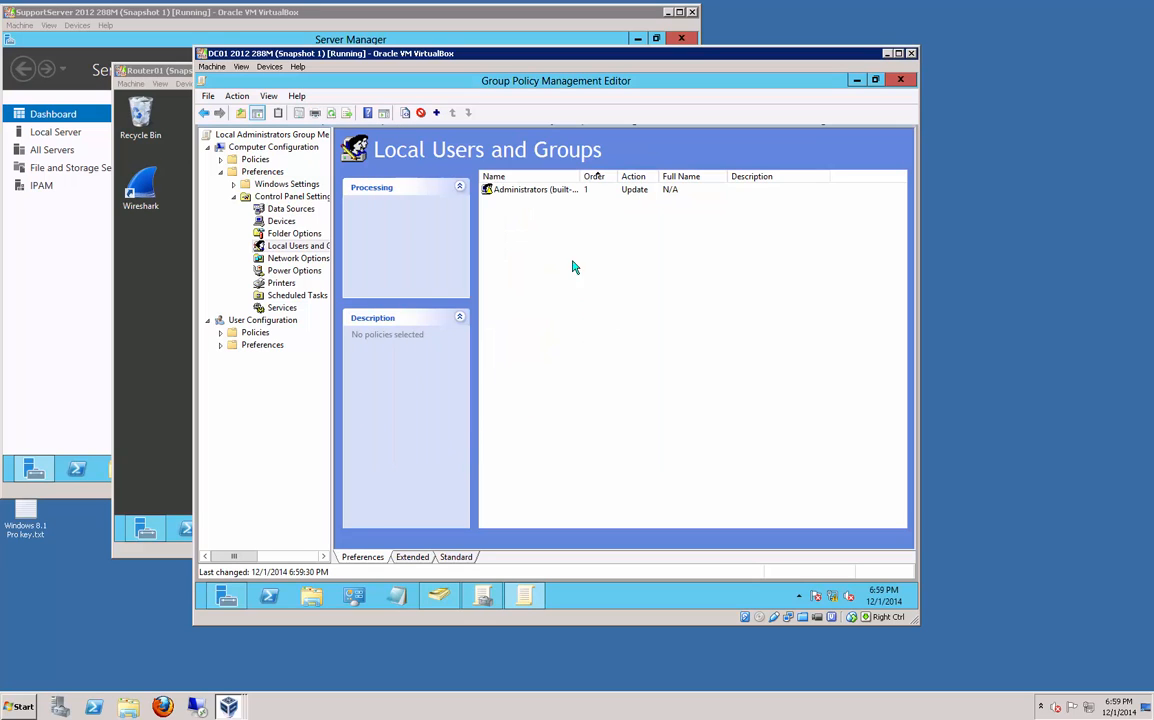
left_click(537, 193)
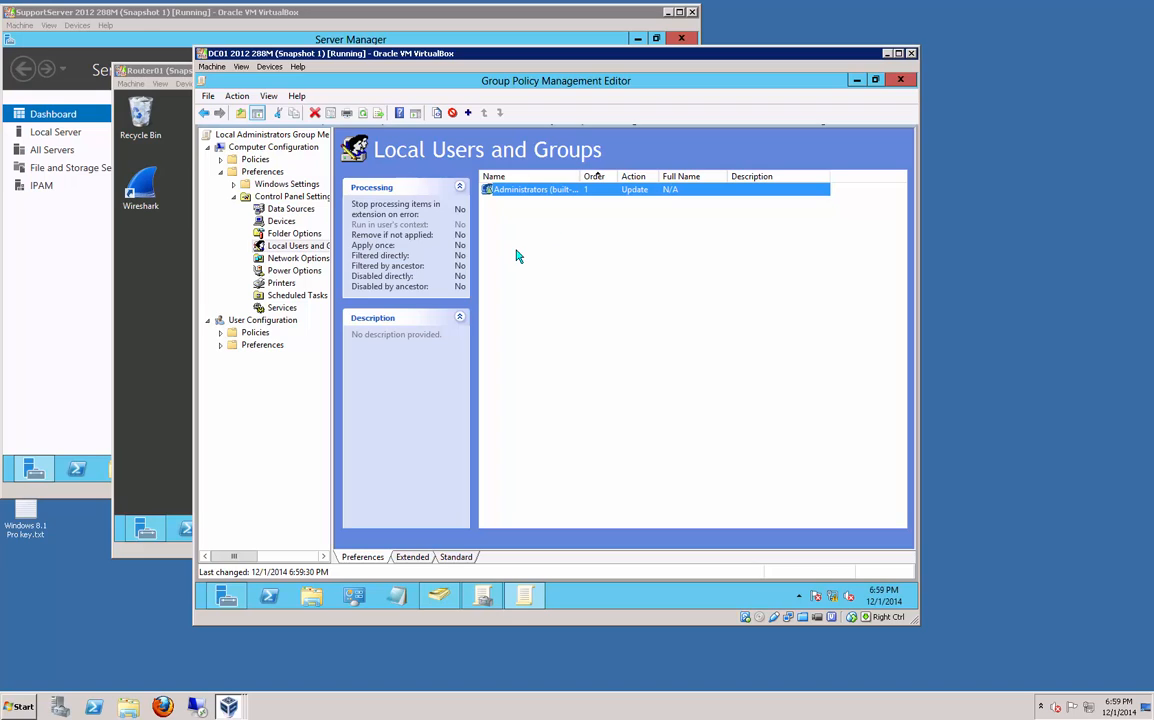
Step: Minimize the policy editor and refresh the Computers container in ADUC
left_click(858, 84)
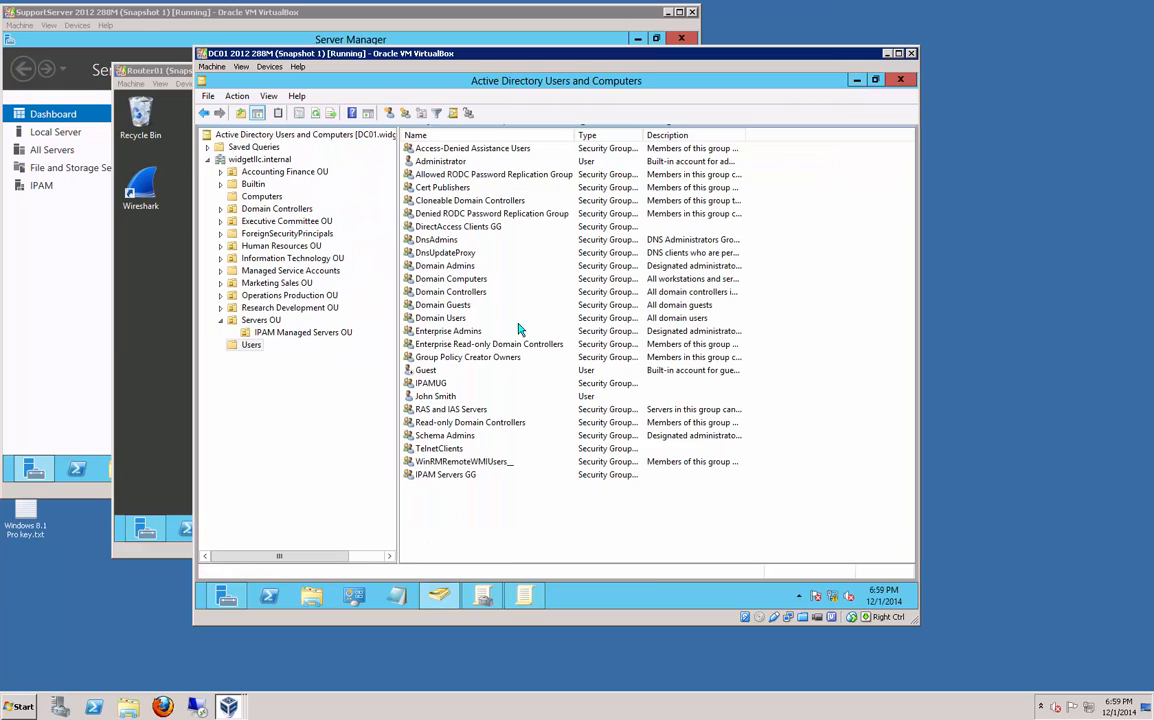
left_click(288, 334)
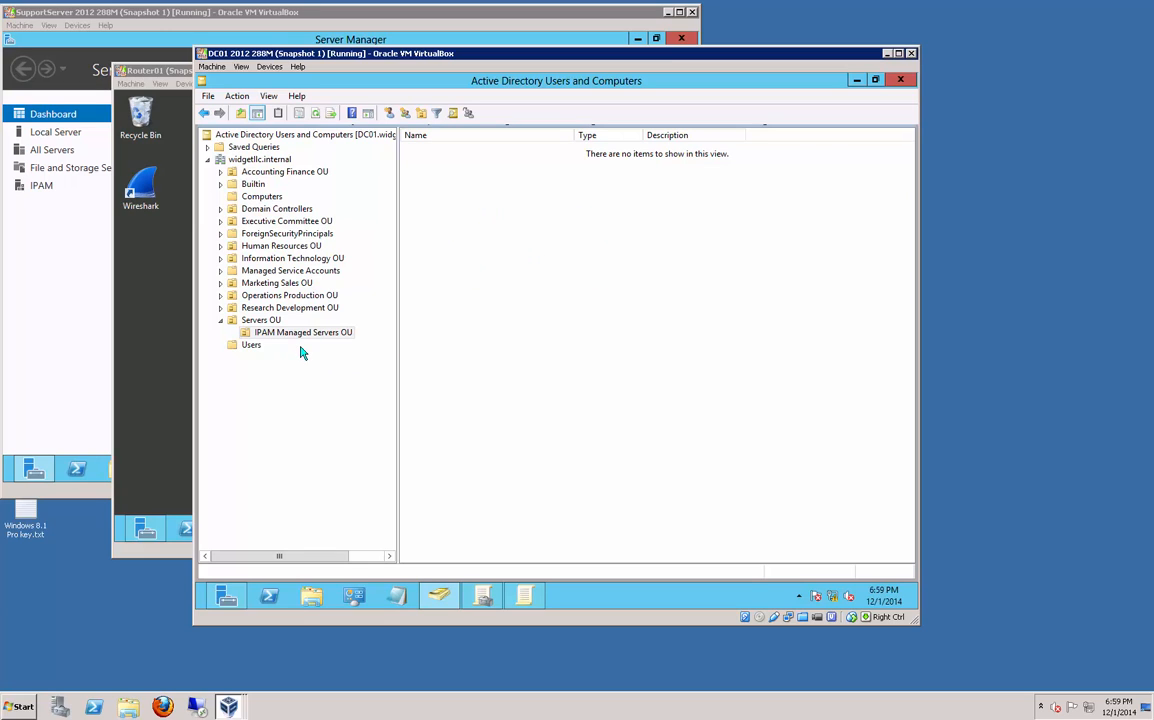
left_click(262, 200)
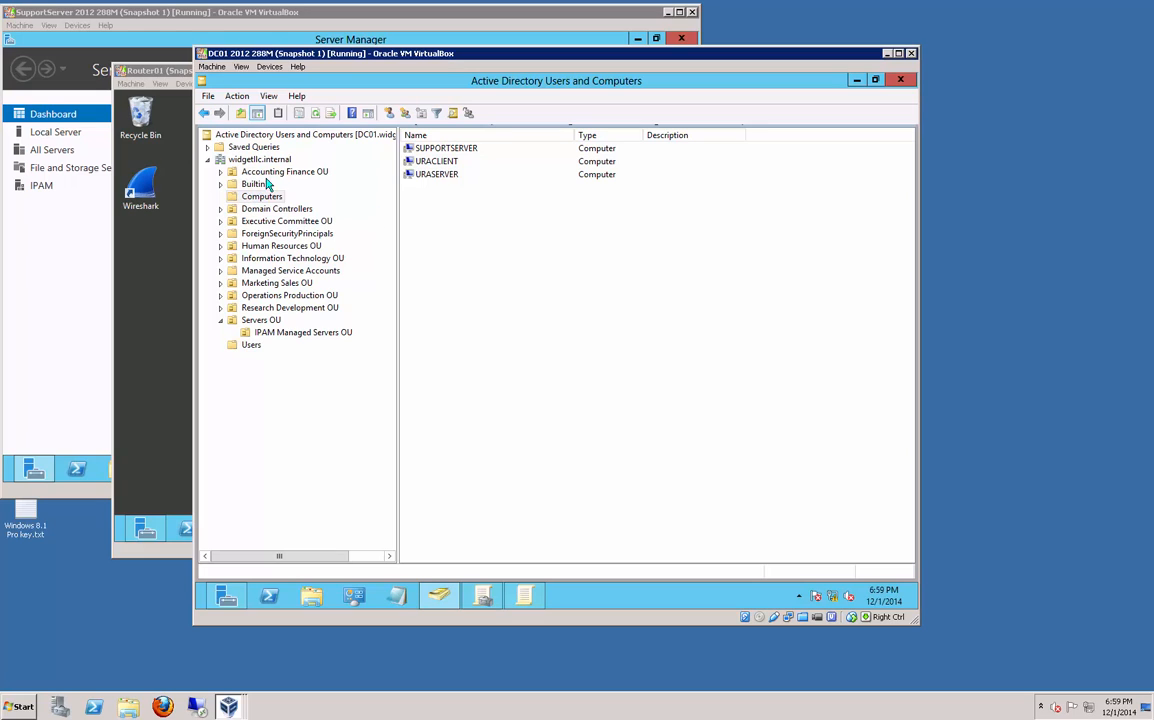
key("F5")
Step: Move ROUTER01 into the IPAM Managed Servers OU, then open PowerShell on Router01
left_click(435, 149)
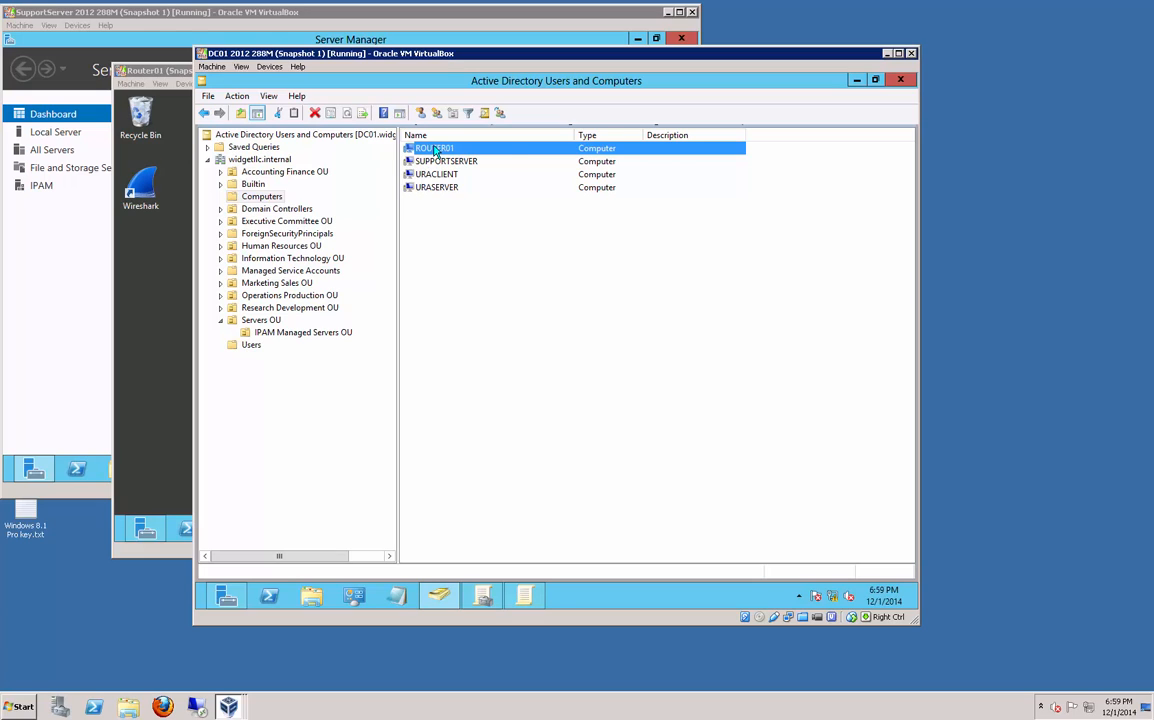
right_click(435, 150)
left_click(423, 150)
left_click_drag(423, 150, 340, 336)
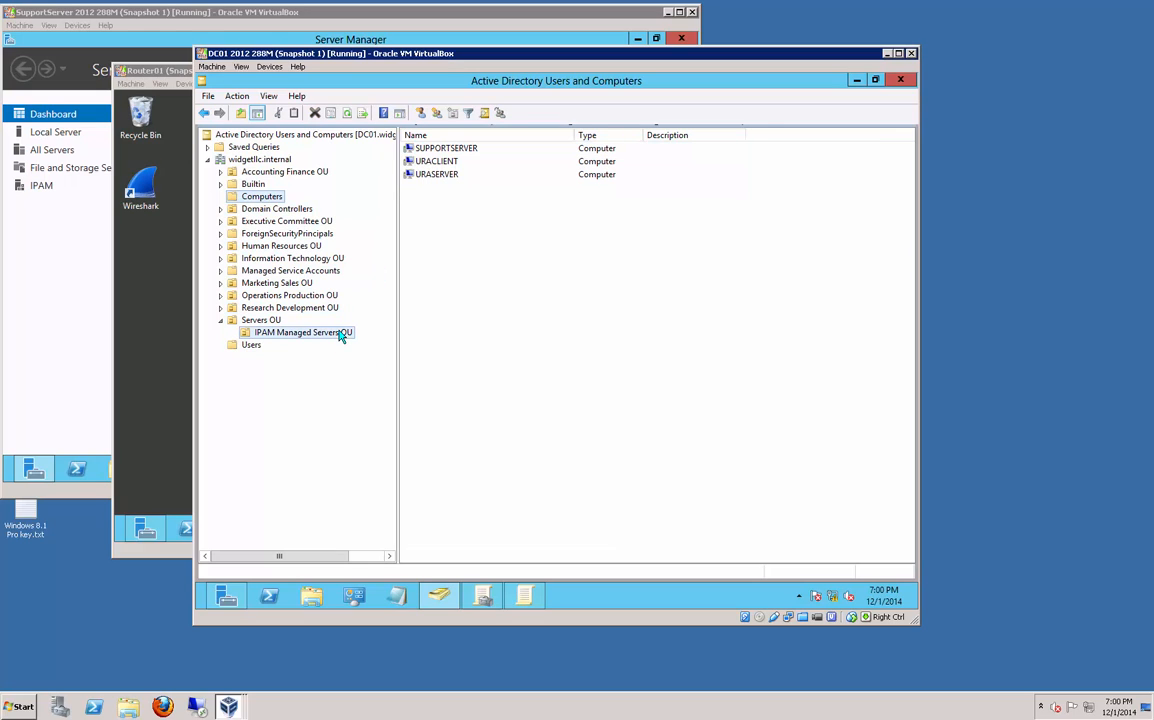
left_click(340, 335)
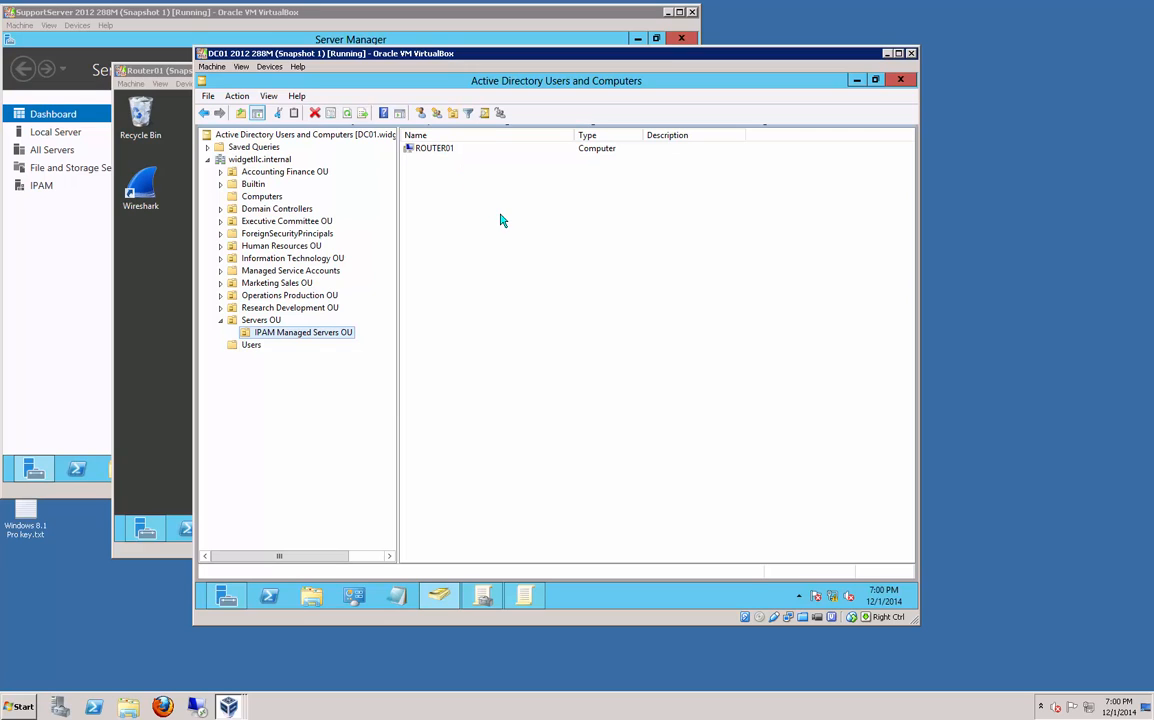
left_click(170, 329)
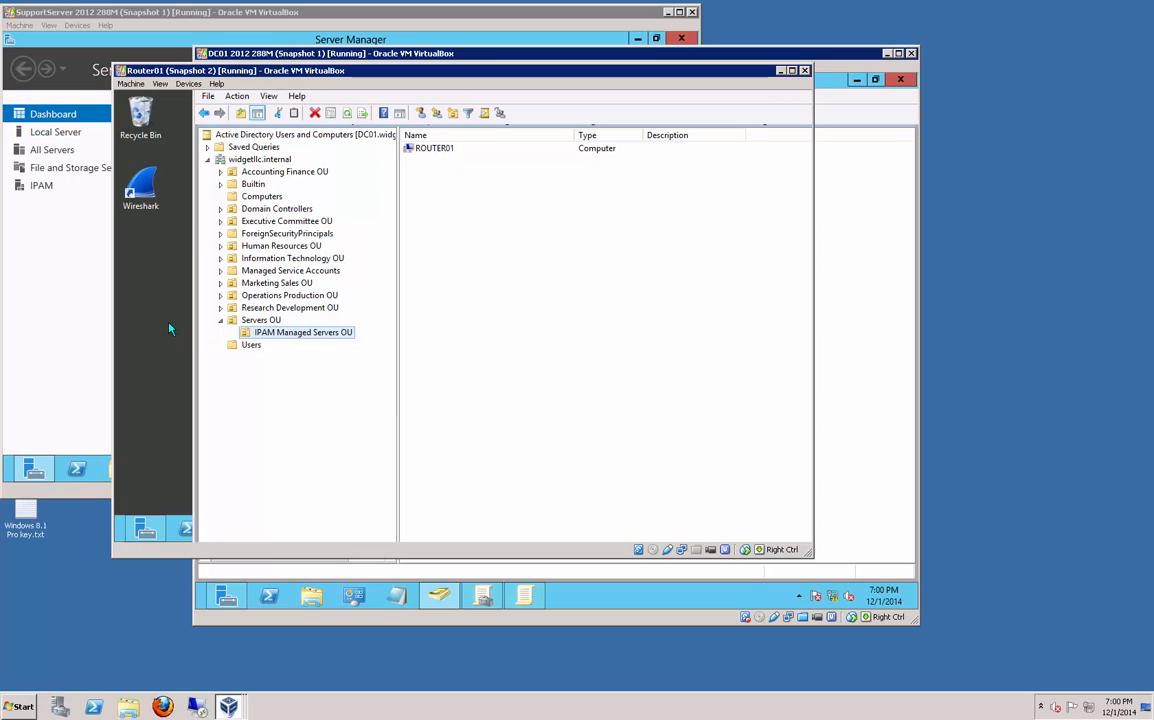
left_click(187, 528)
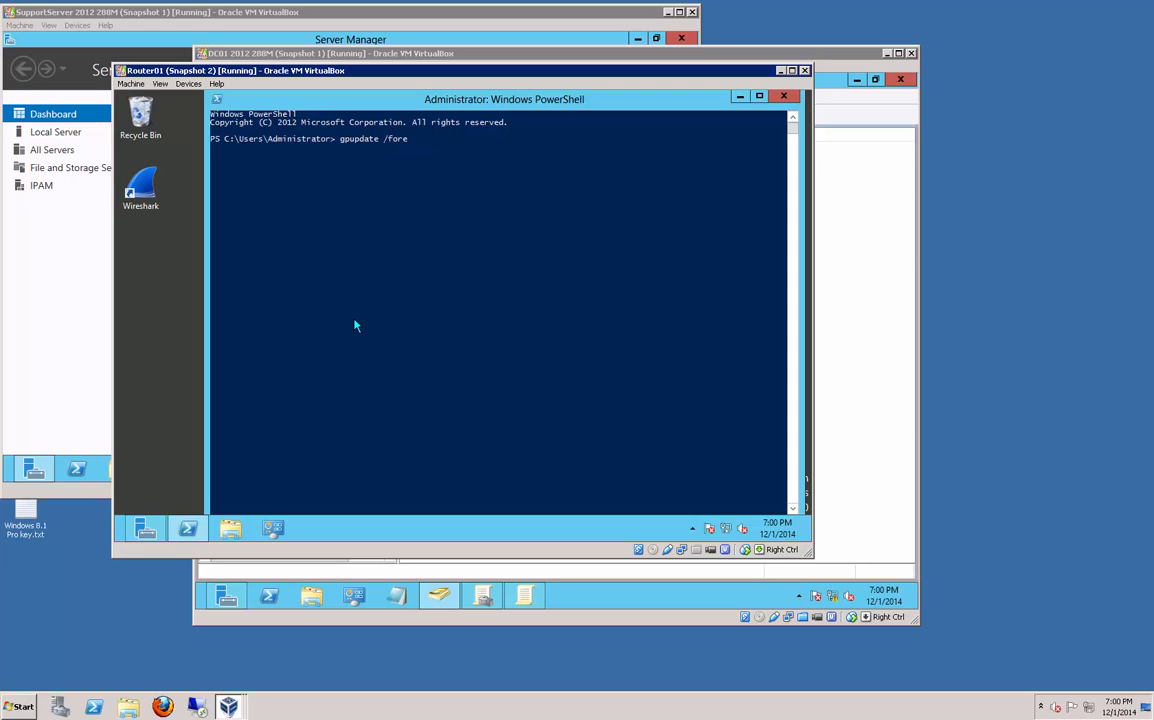
Step: Run gpupdate /force on Router01 and let the paused output finish
key("Return")
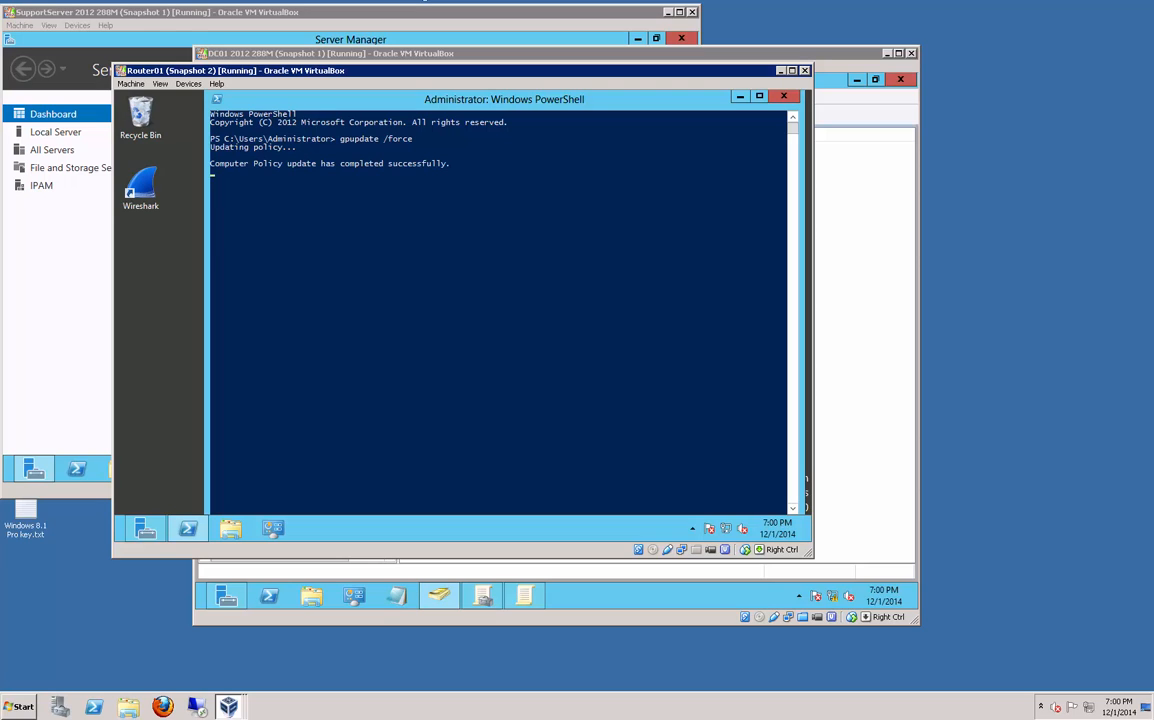
left_click(491, 305)
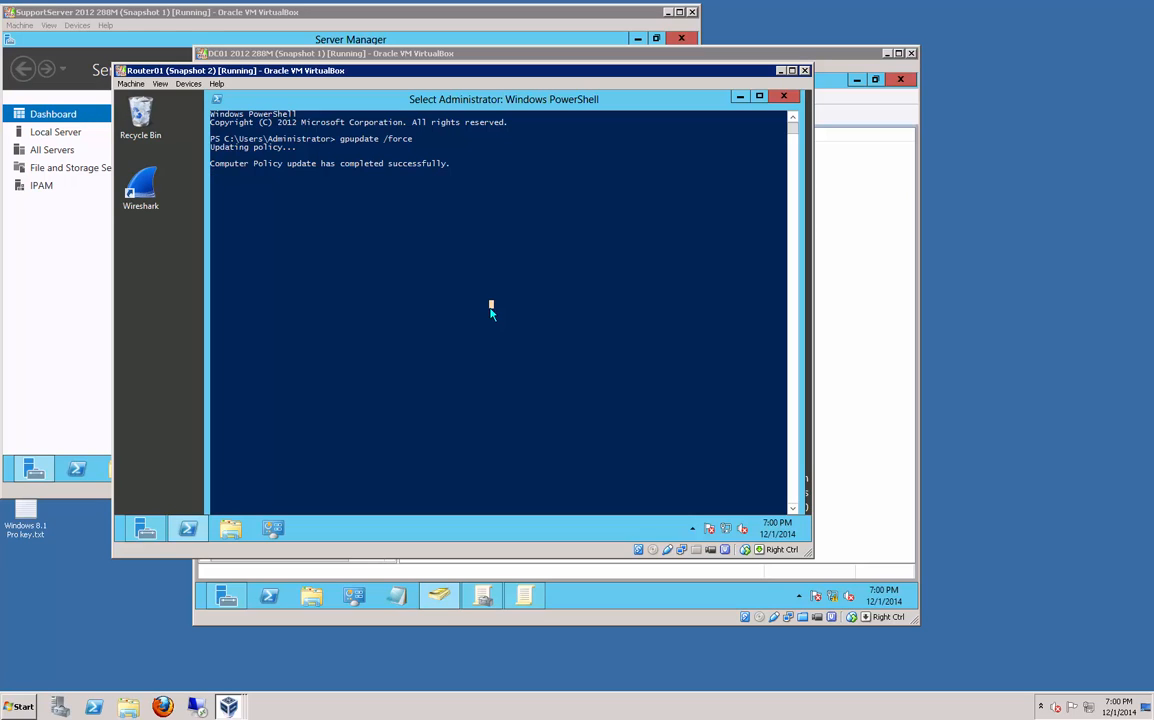
key("Return")
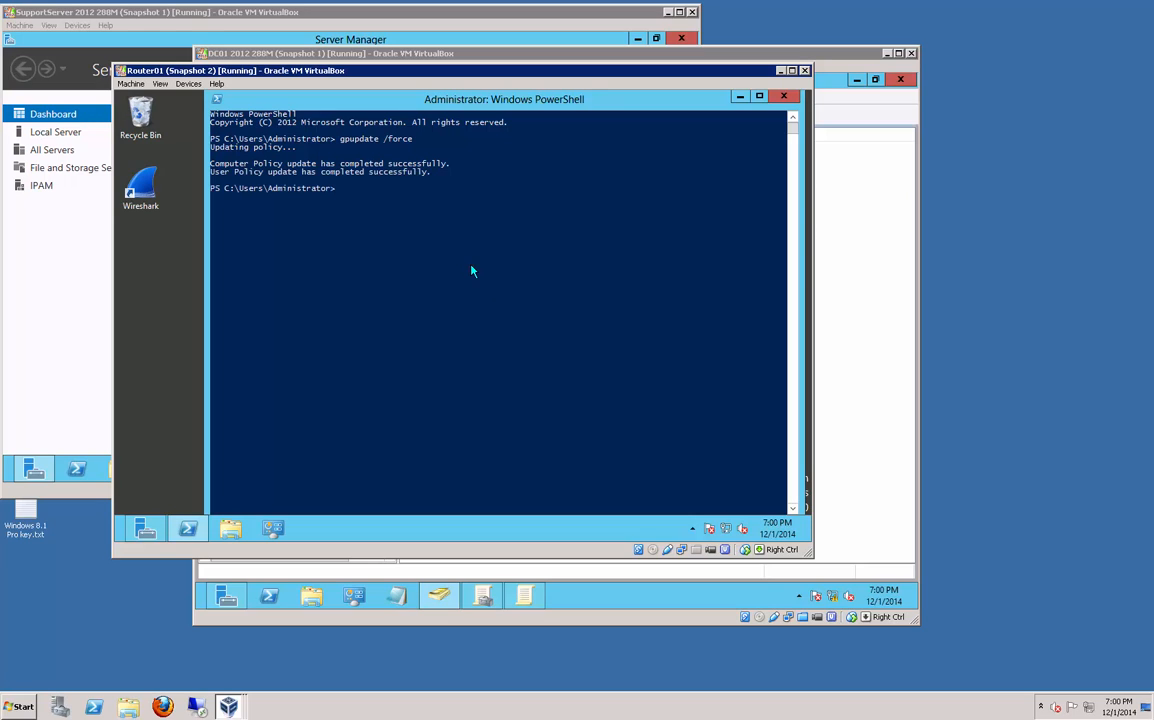
Step: Run gpresult and scroll up to confirm Local Administrators Group Membership is applied
type("gpresult /r")
key("Return")
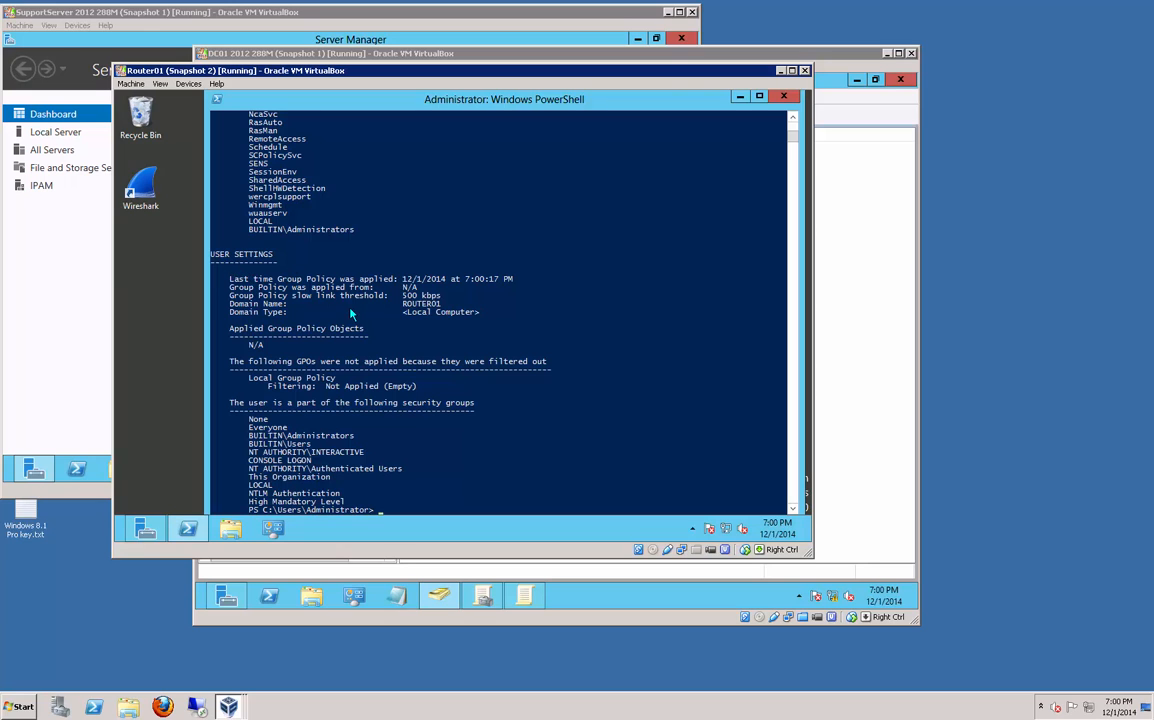
scroll(315, 276, "up", 8)
scroll(350, 314, "up", 5)
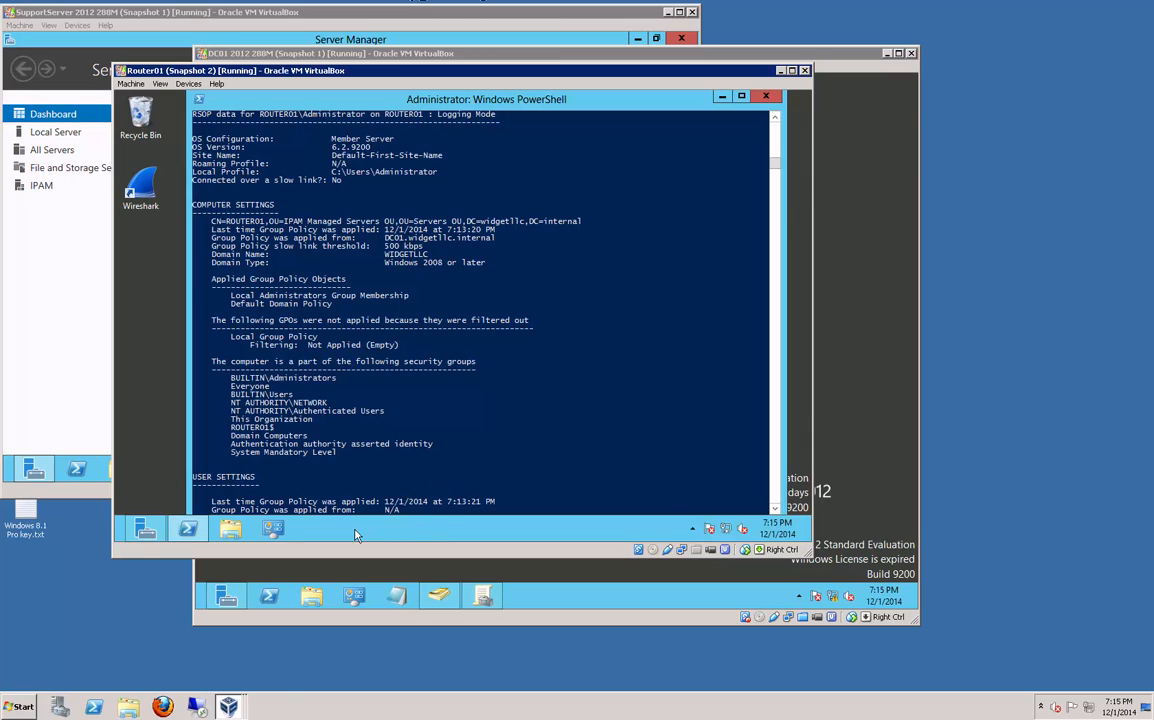
Step: Turn off Windows Firewall for domain, private and public networks through Control Panel
left_click(274, 530)
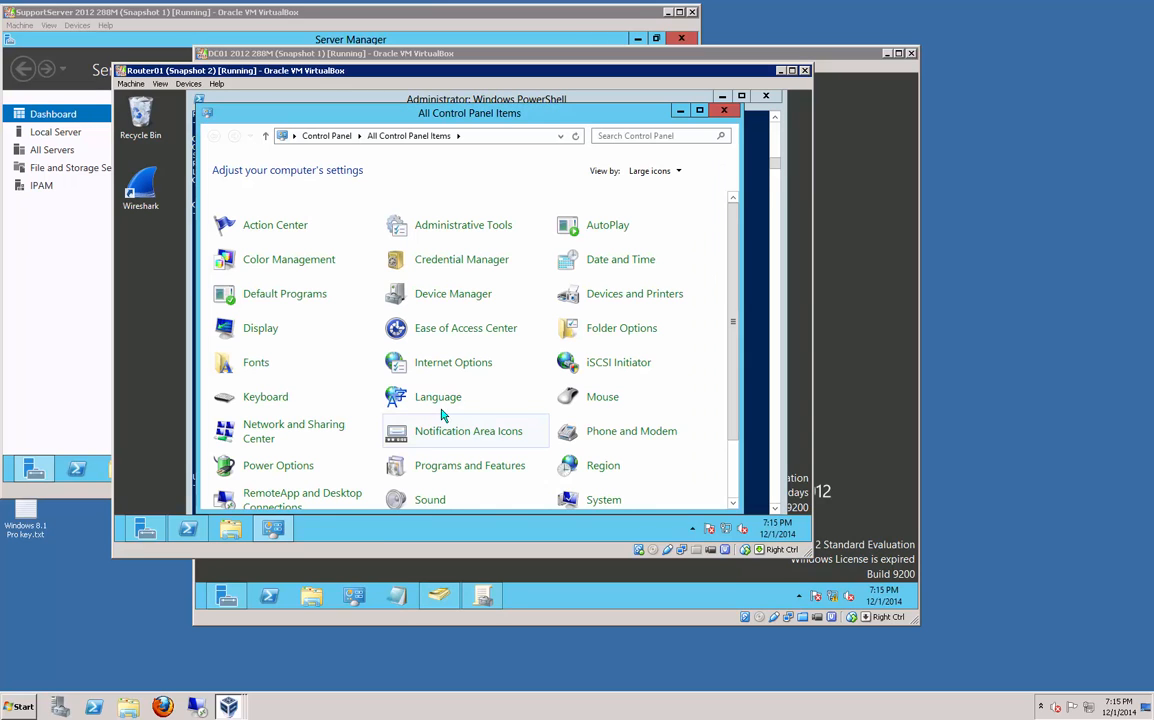
scroll(737, 465, "down", 1)
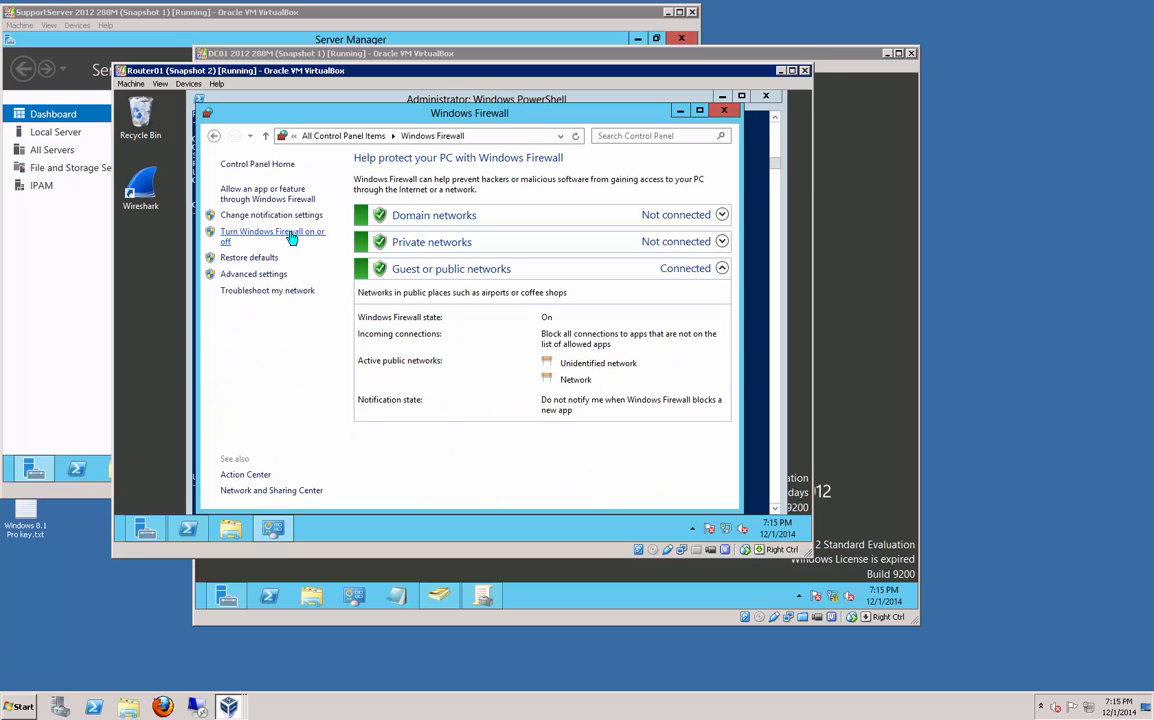
left_click(289, 233)
left_click(311, 263)
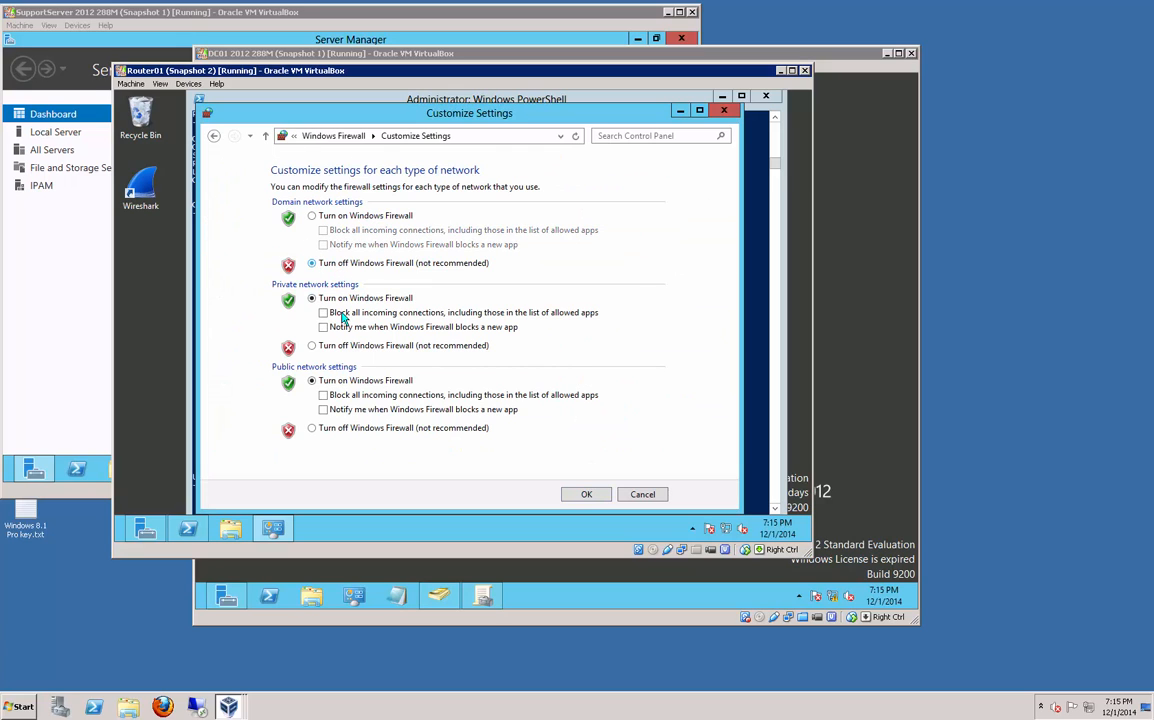
left_click(312, 345)
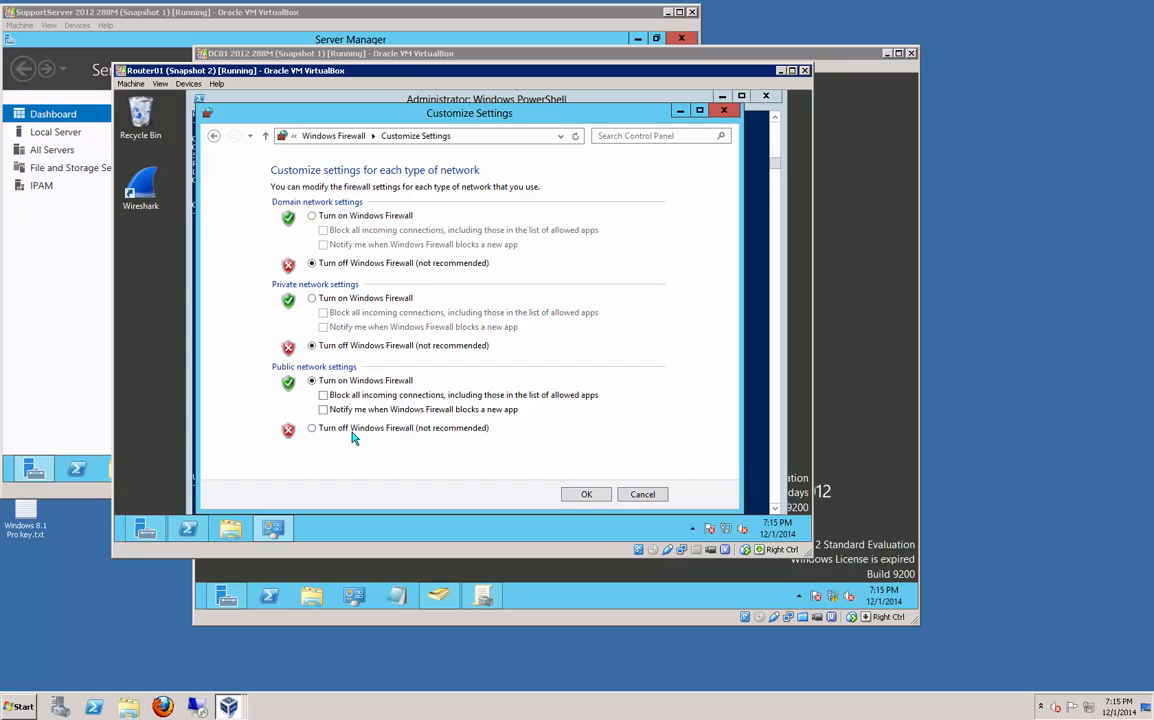
left_click(314, 428)
left_click(580, 494)
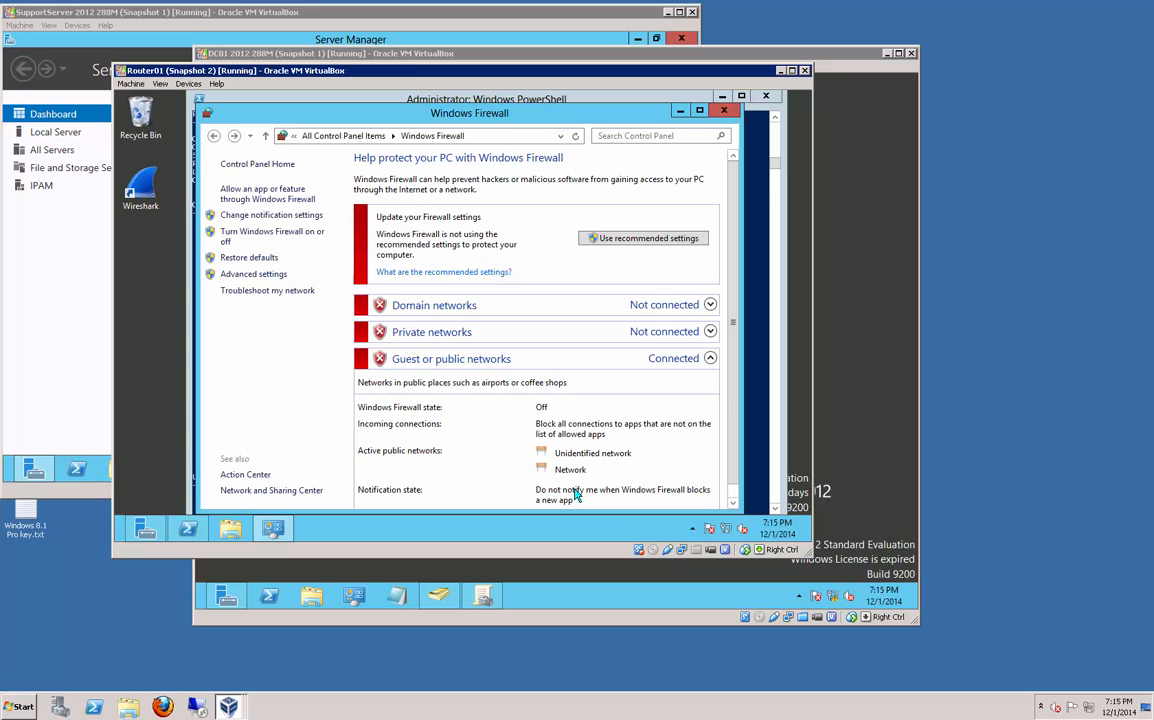
left_click(680, 110)
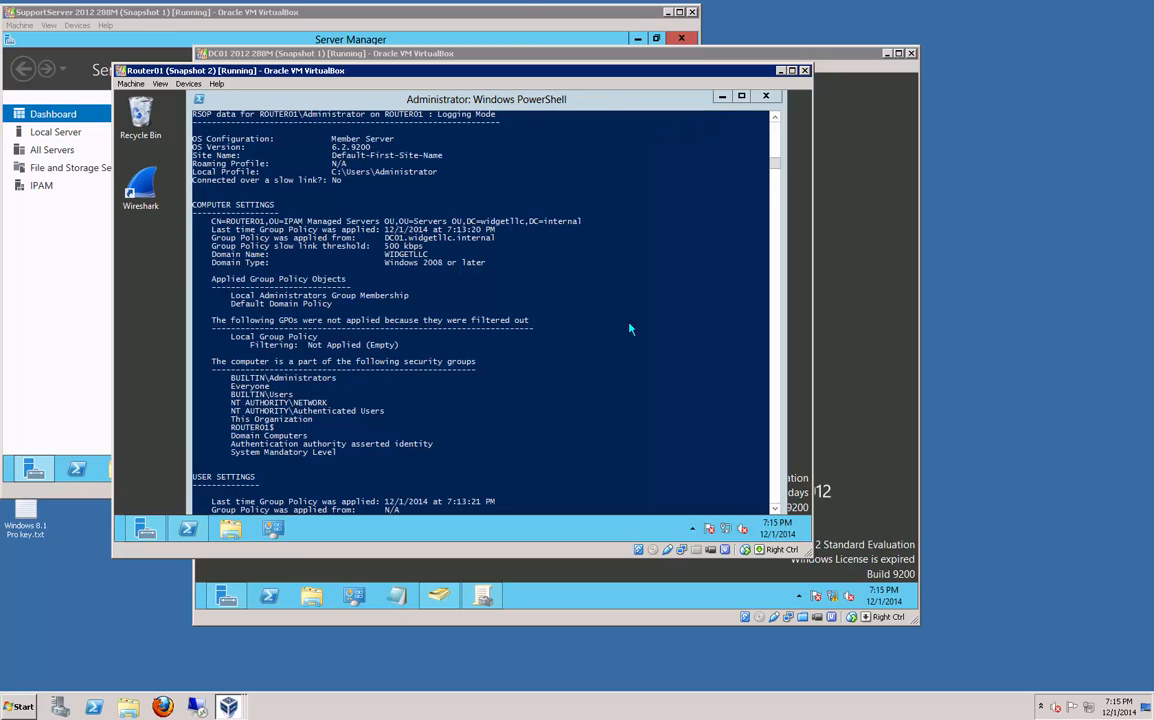
Step: Close PowerShell, minimize Server Manager, and restart the Router01 guest
left_click(766, 97)
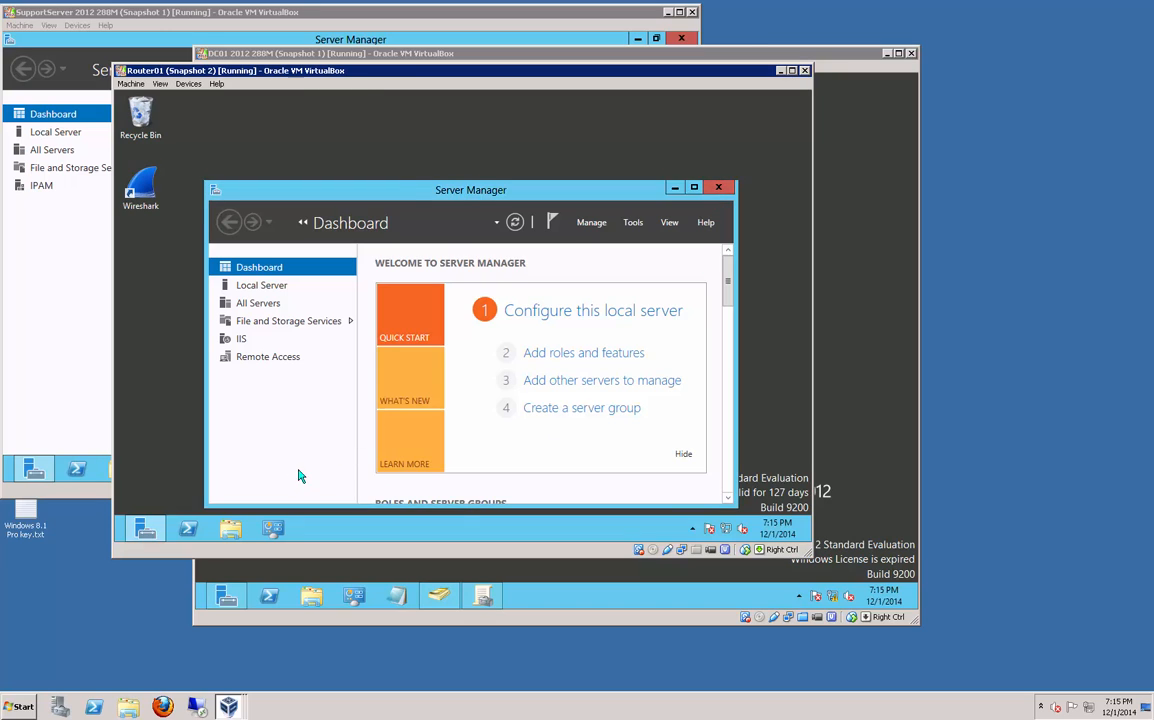
left_click(675, 187)
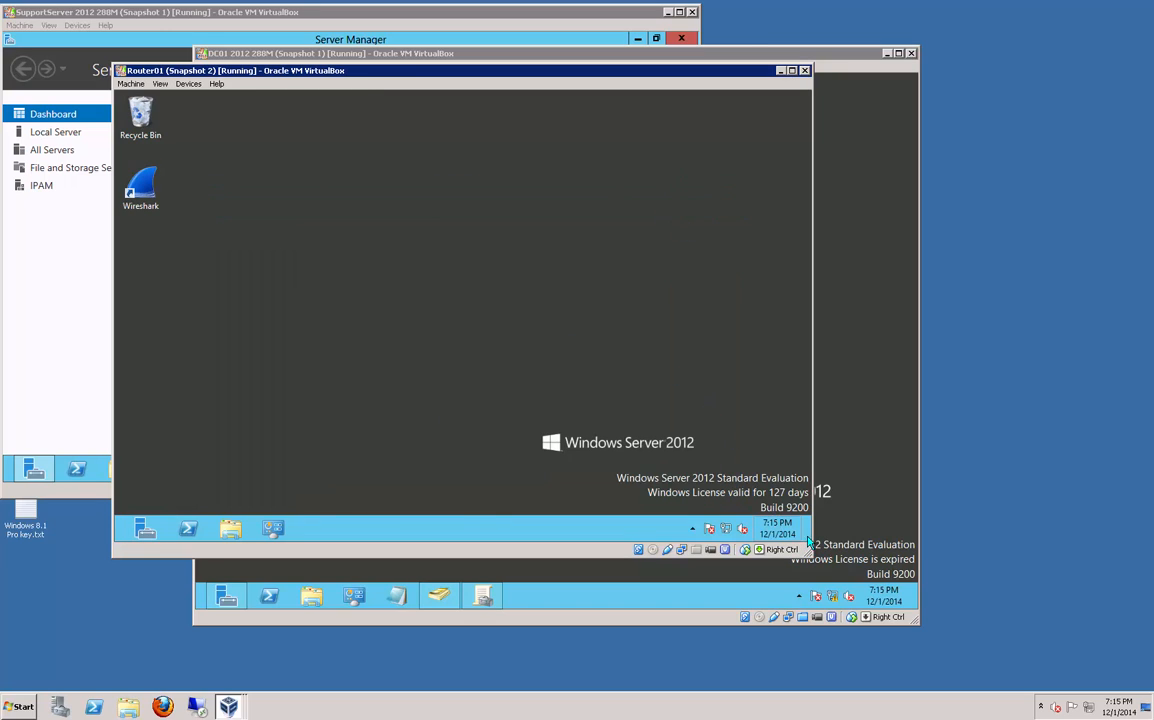
mouse_move(808, 541)
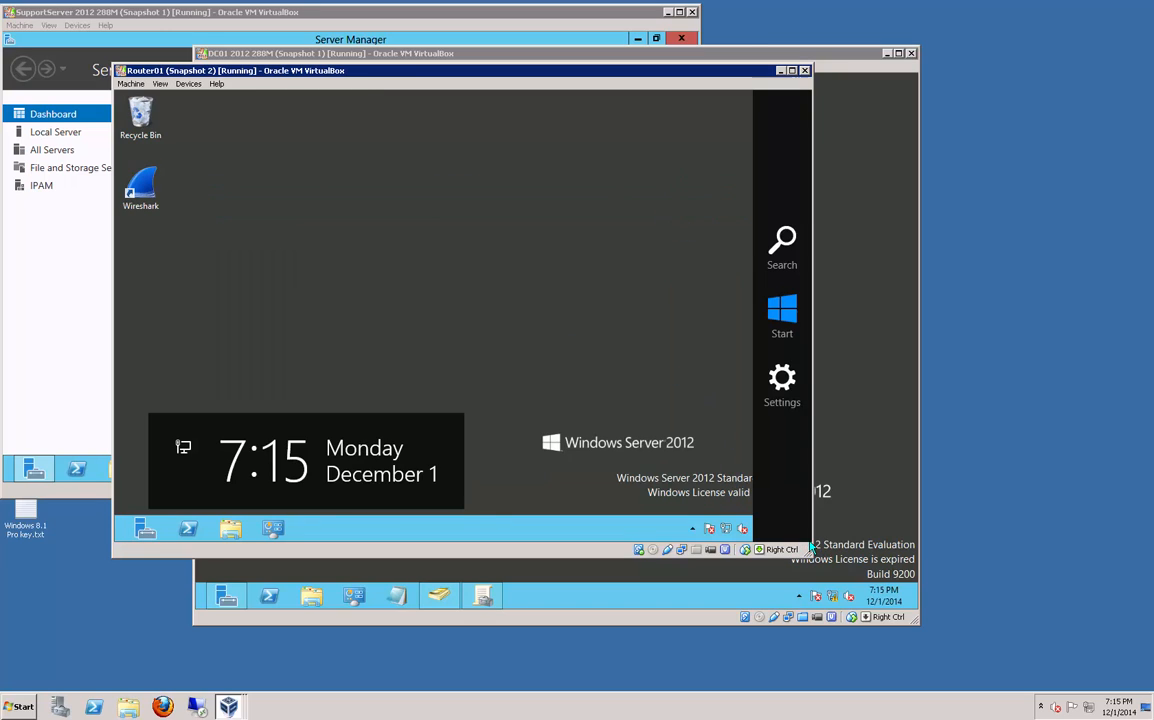
left_click(787, 381)
left_click(692, 443)
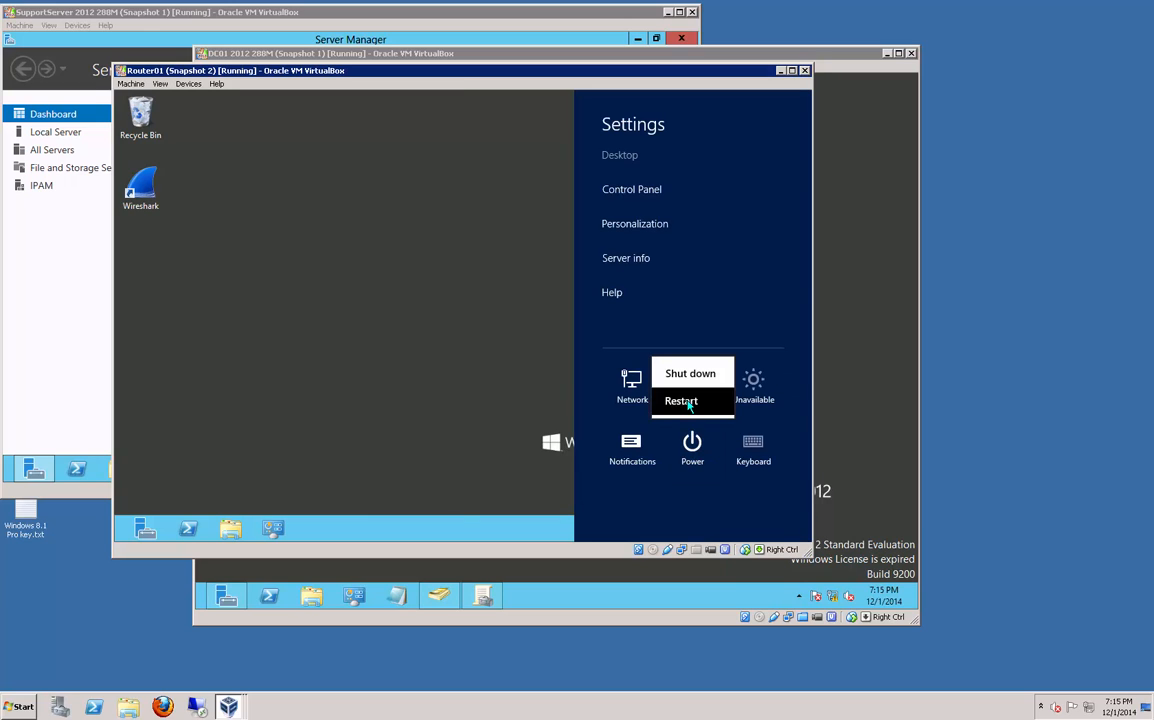
left_click(688, 402)
left_click(760, 394)
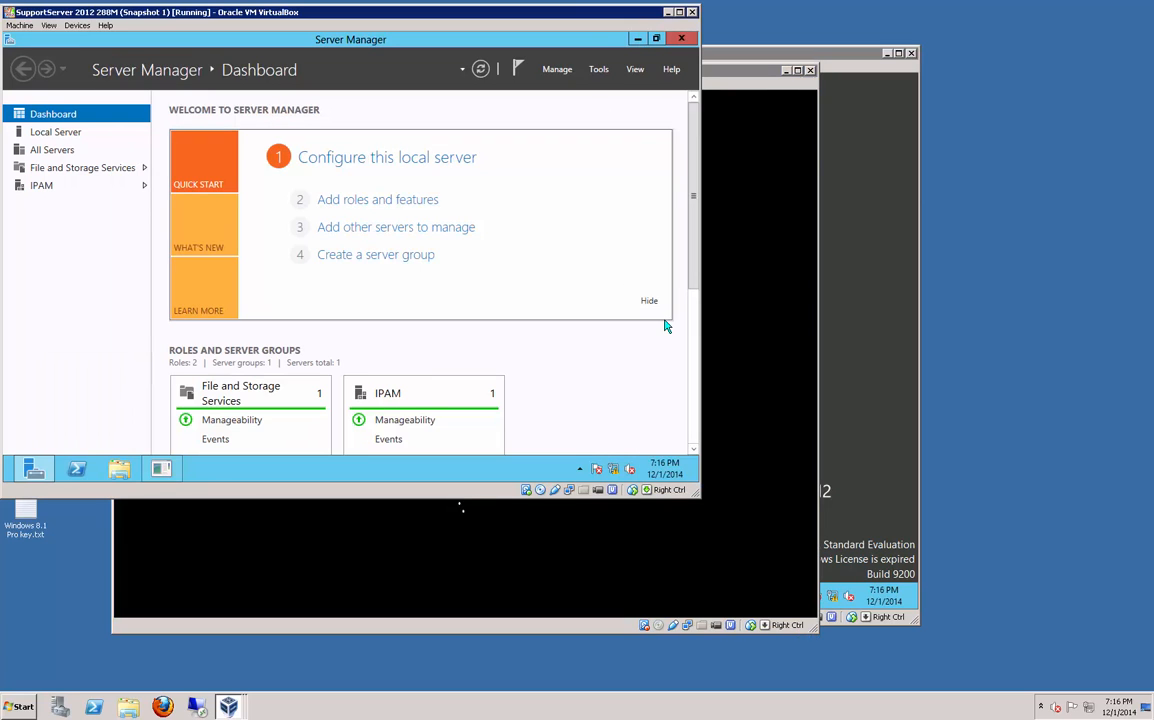
Step: Restart the SupportServer guest and bring the DC01 window forward
key("super+i")
left_click(579, 384)
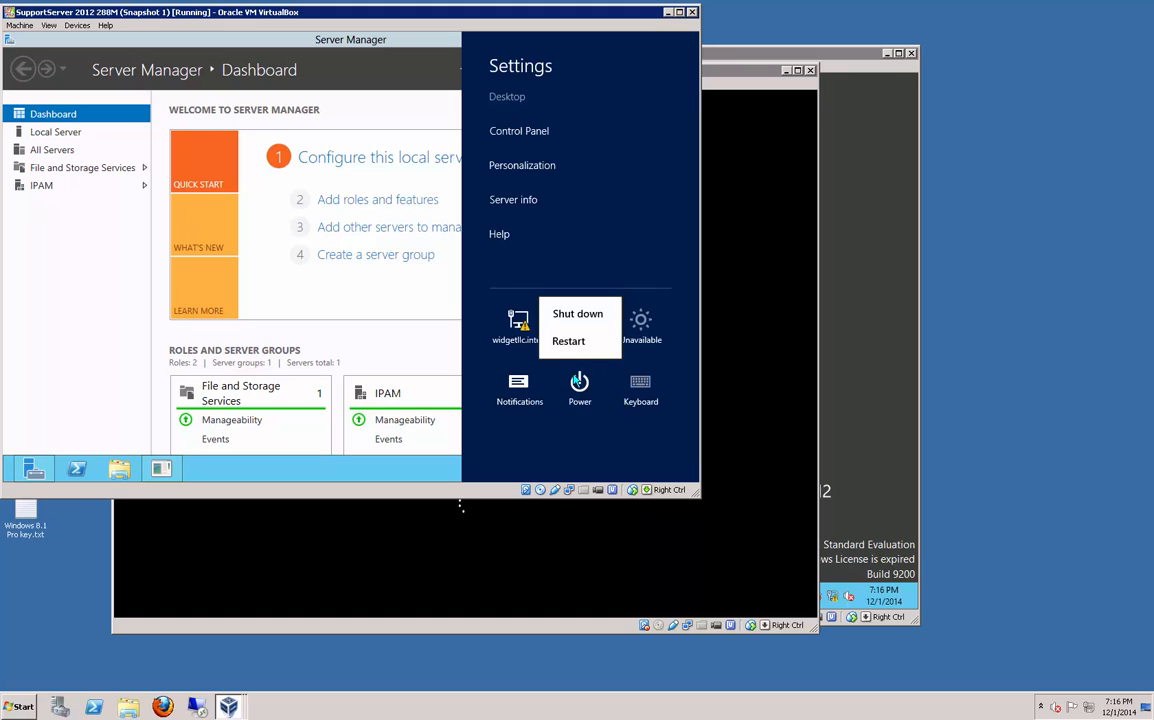
left_click(572, 341)
left_click(640, 333)
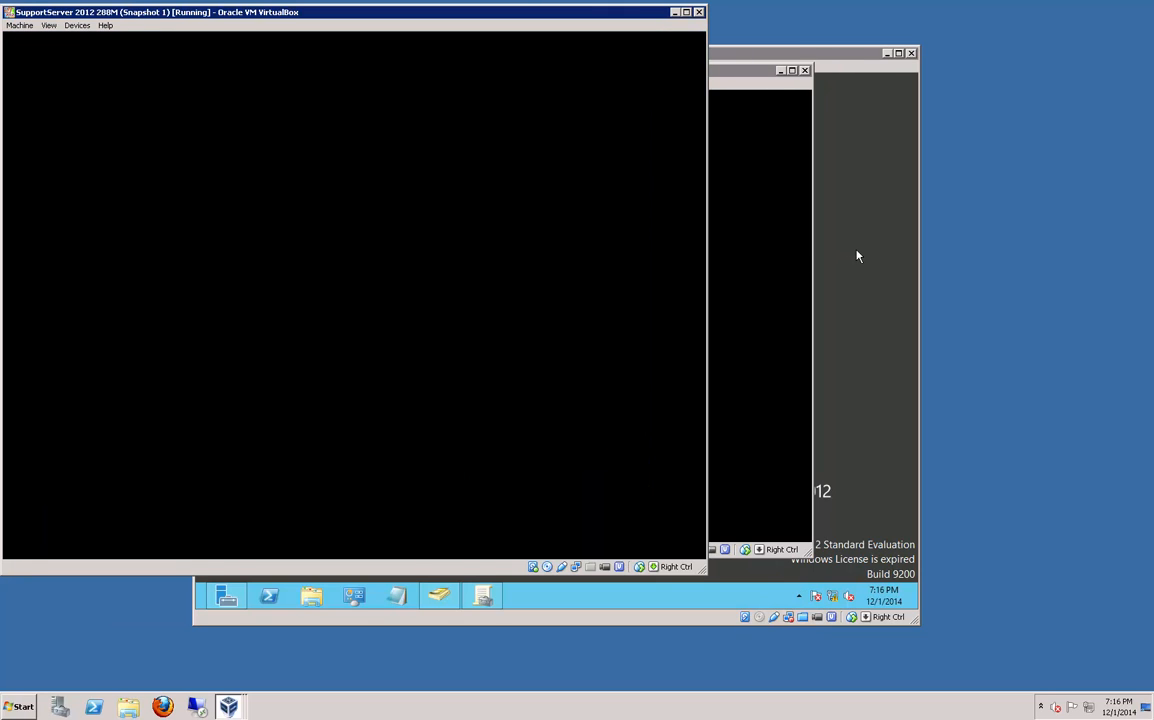
left_click(857, 257)
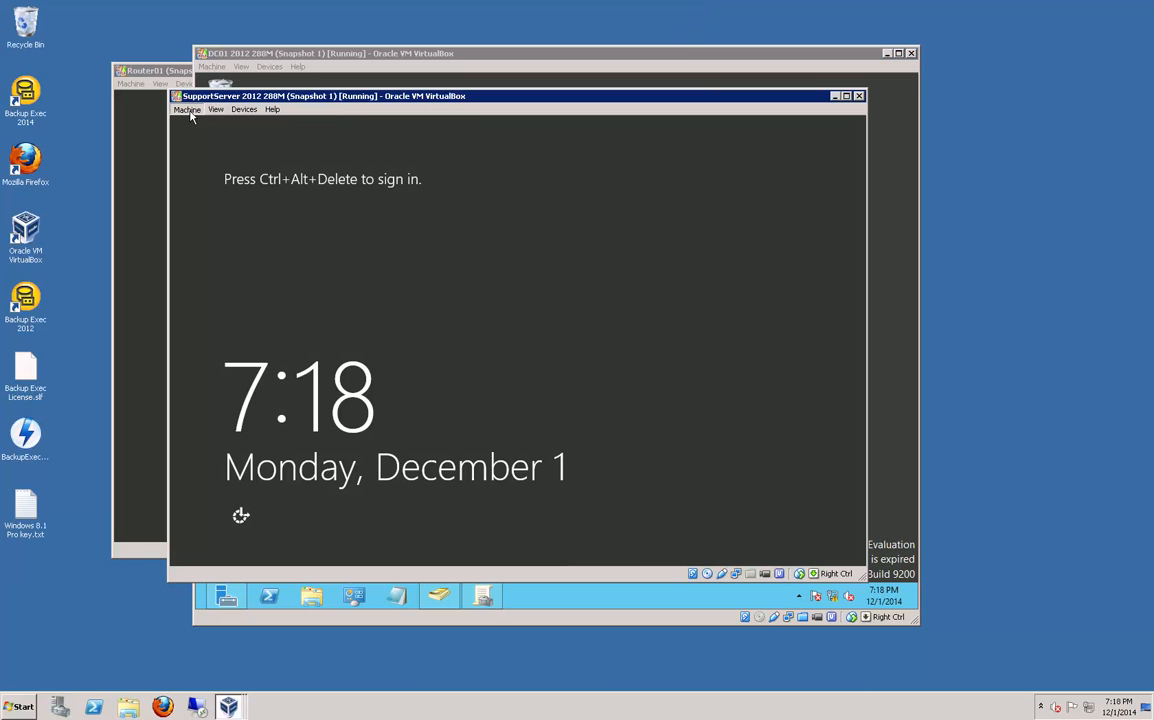
Step: Send Ctrl-Alt-Del to SupportServer and sign in with the administrator password
left_click(187, 109)
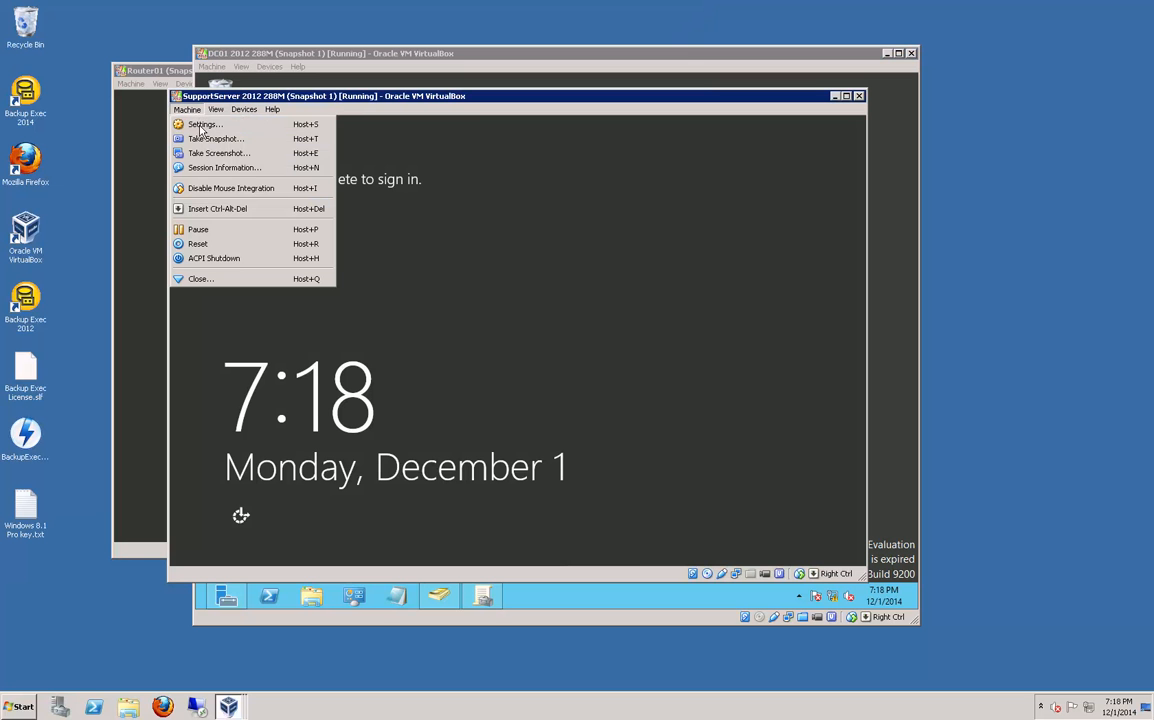
left_click(317, 209)
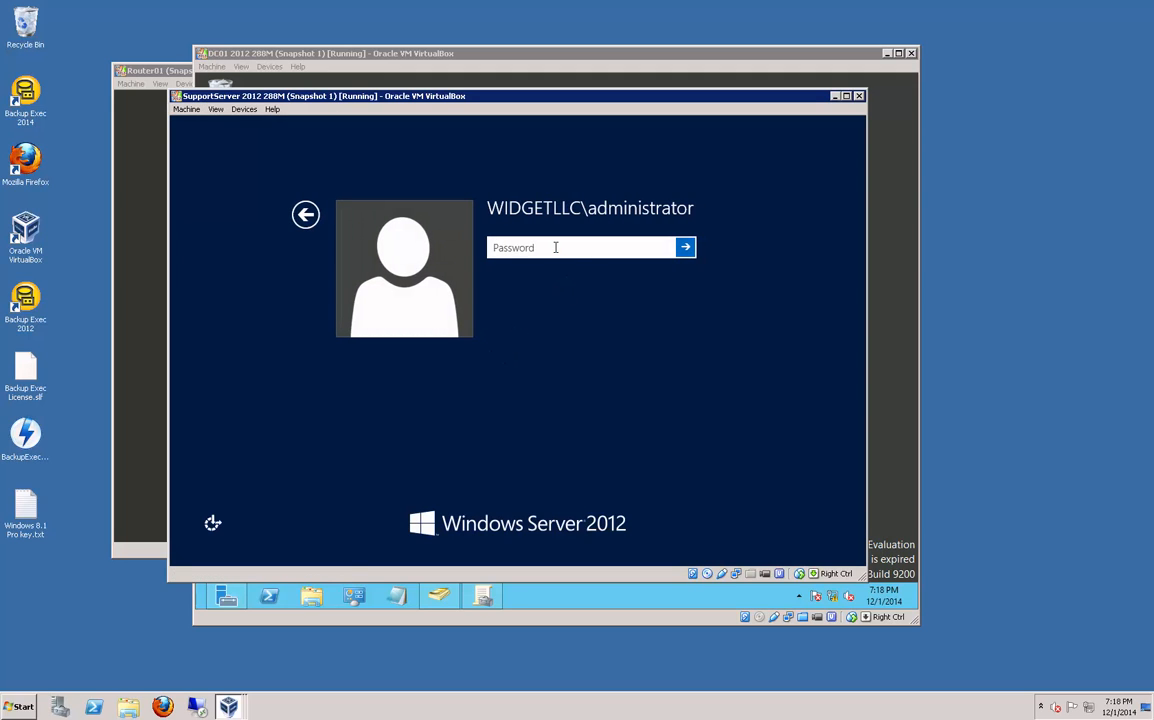
type("••••••••")
key("Return")
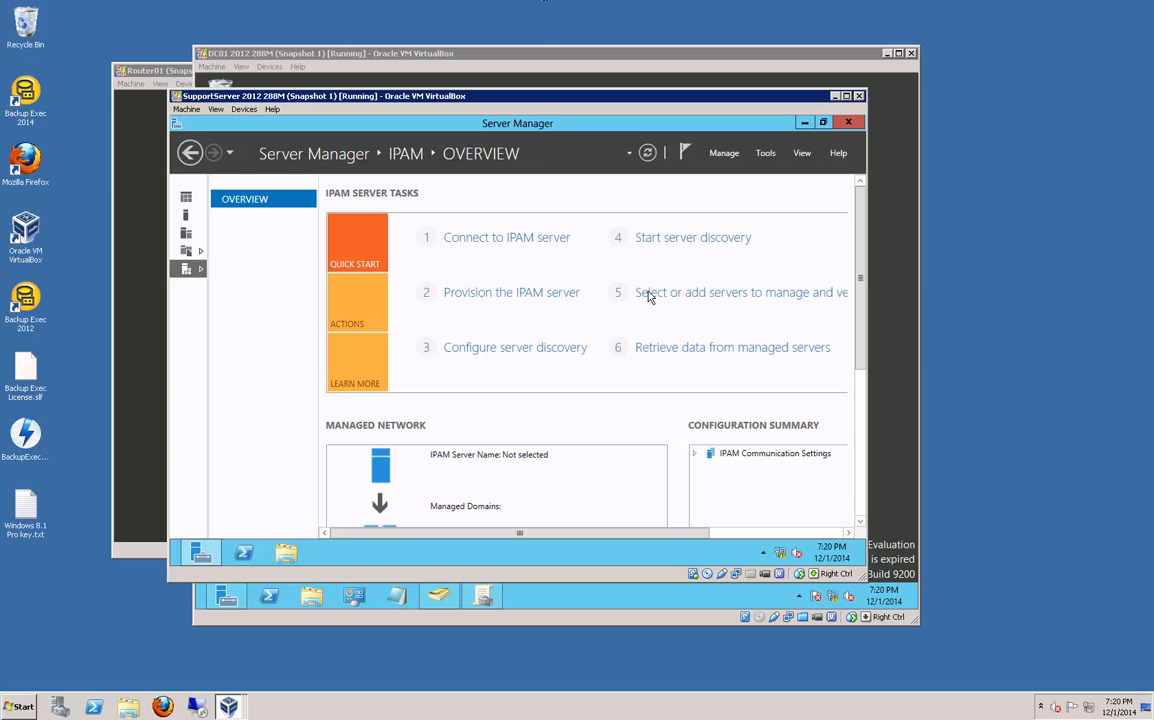
Step: Start adding a server in IPAM inventory and verify router01.widgetllc.internal
left_click(686, 296)
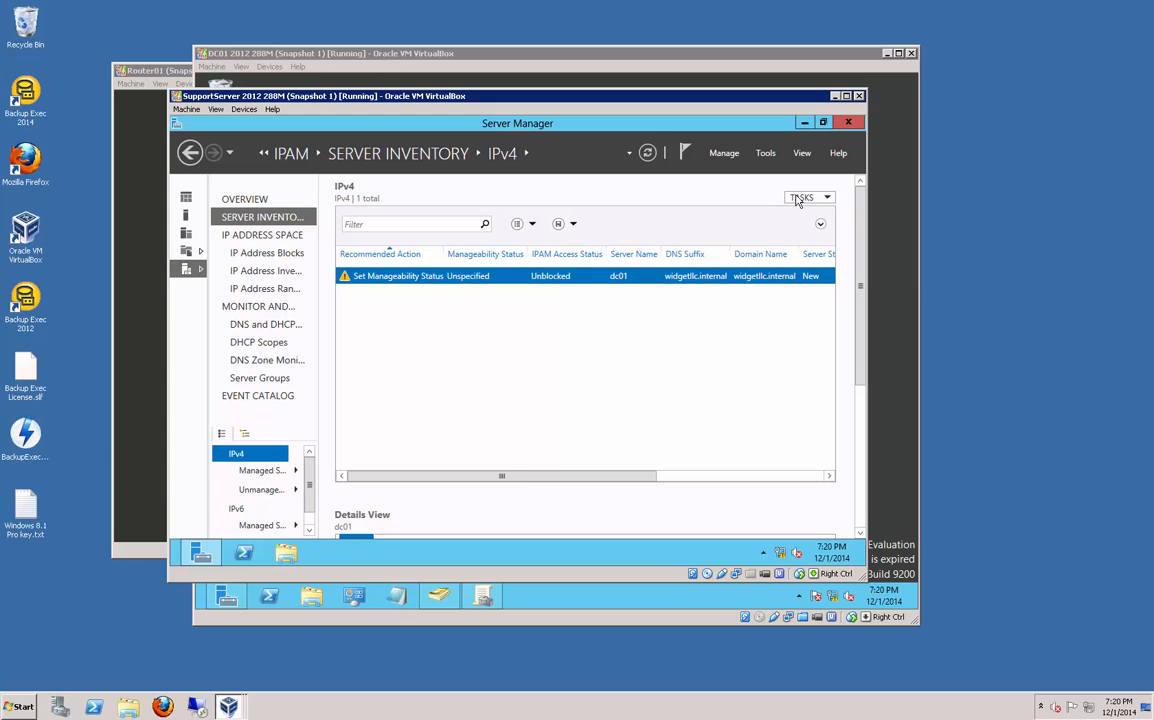
left_click(797, 200)
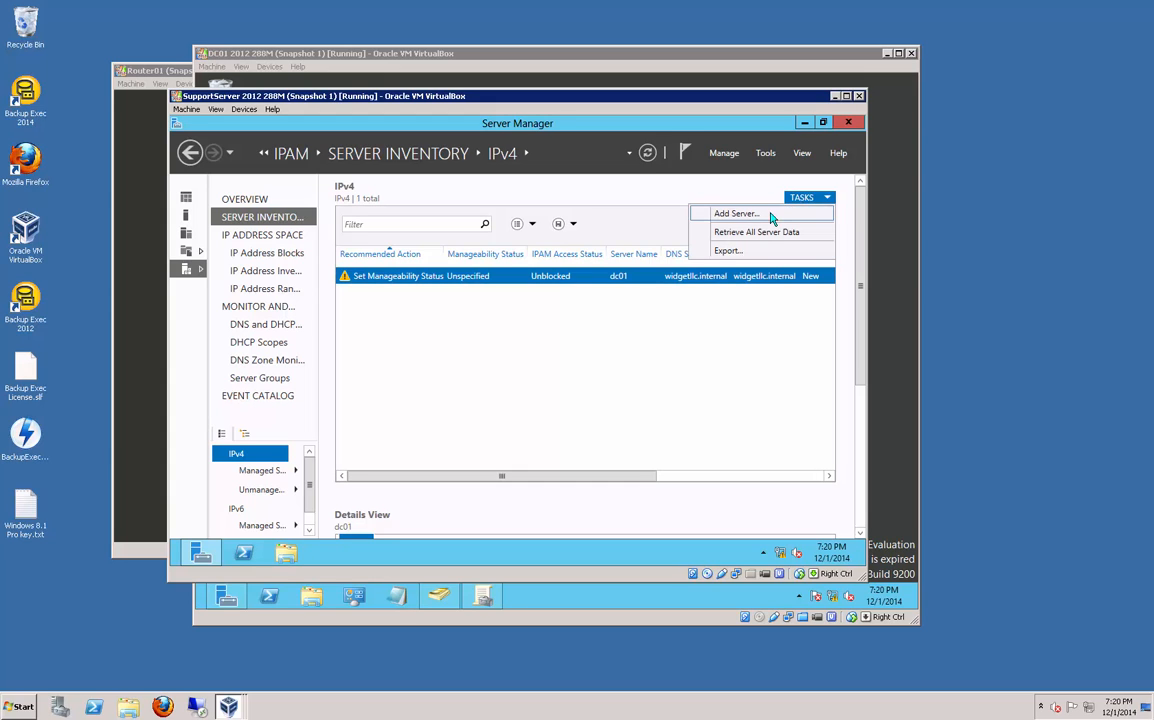
left_click(631, 309)
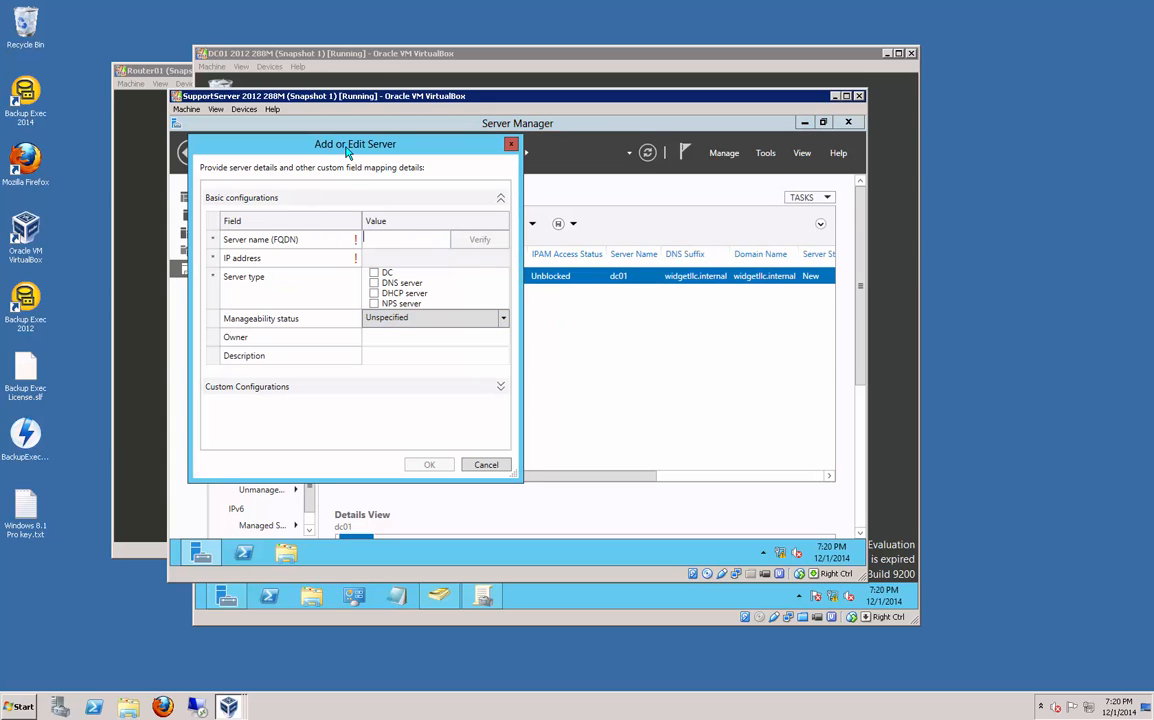
left_click_drag(312, 140, 528, 162)
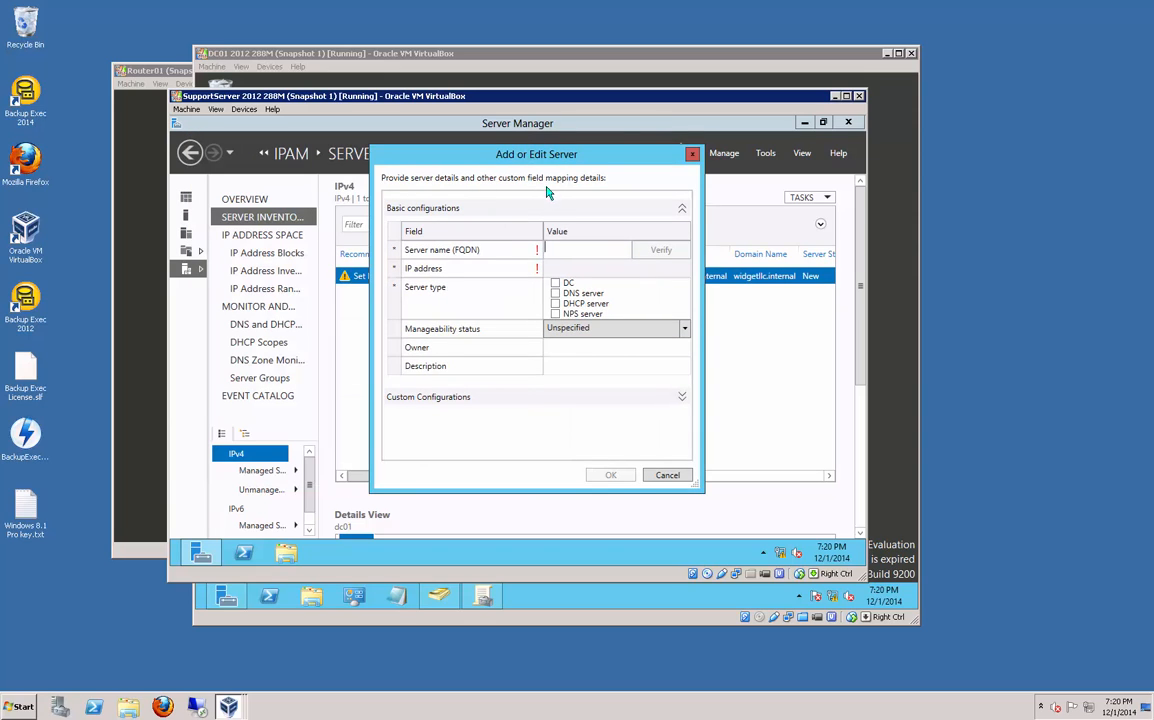
left_click(564, 251)
type("router01")
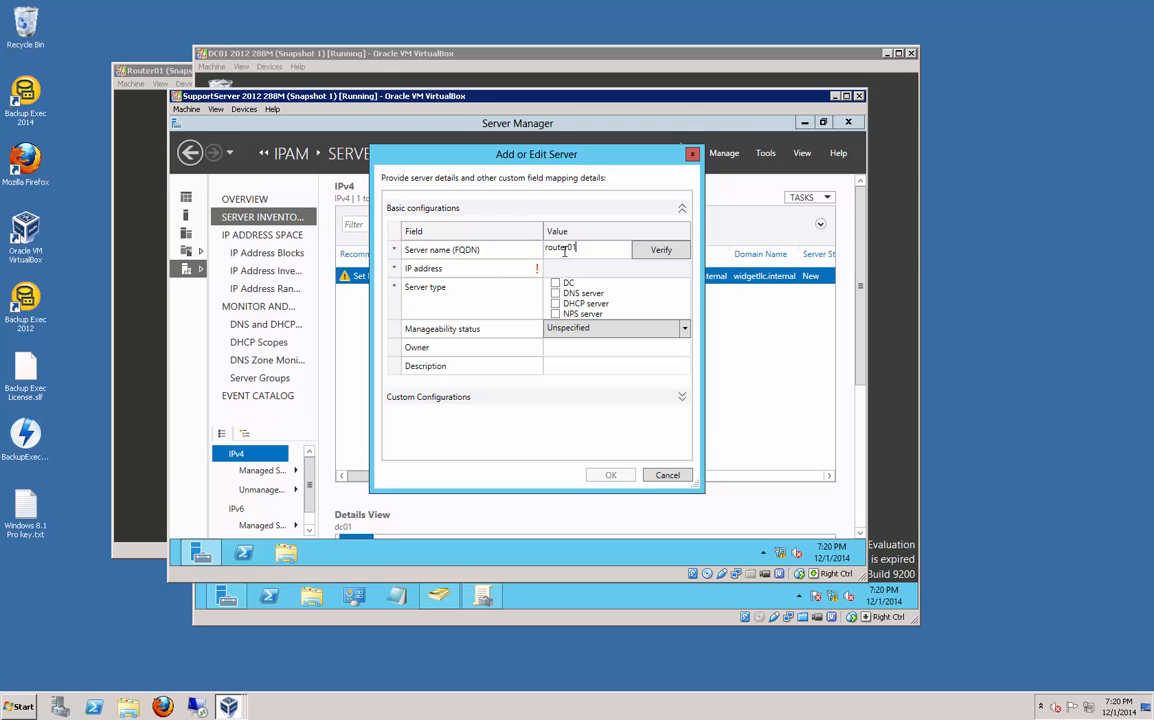
type(".widgetllc.internal")
left_click(659, 250)
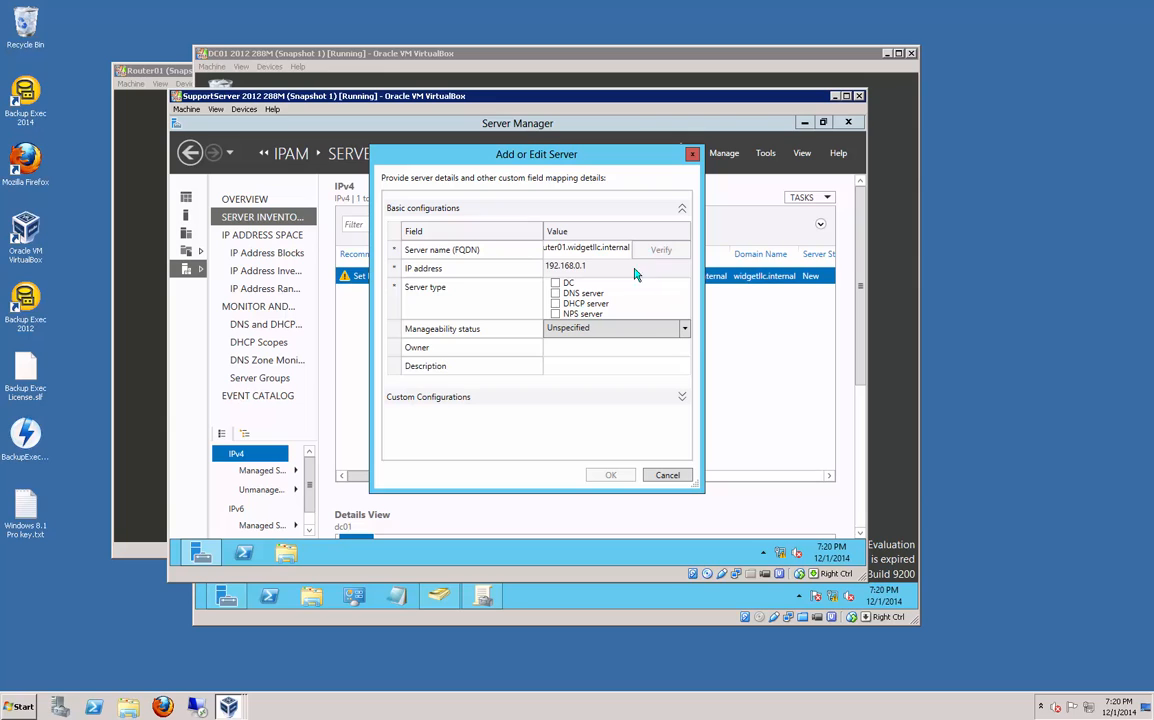
Step: Mark router01 as a DNS server with manageability status Managed
left_click(576, 295)
left_click(611, 477)
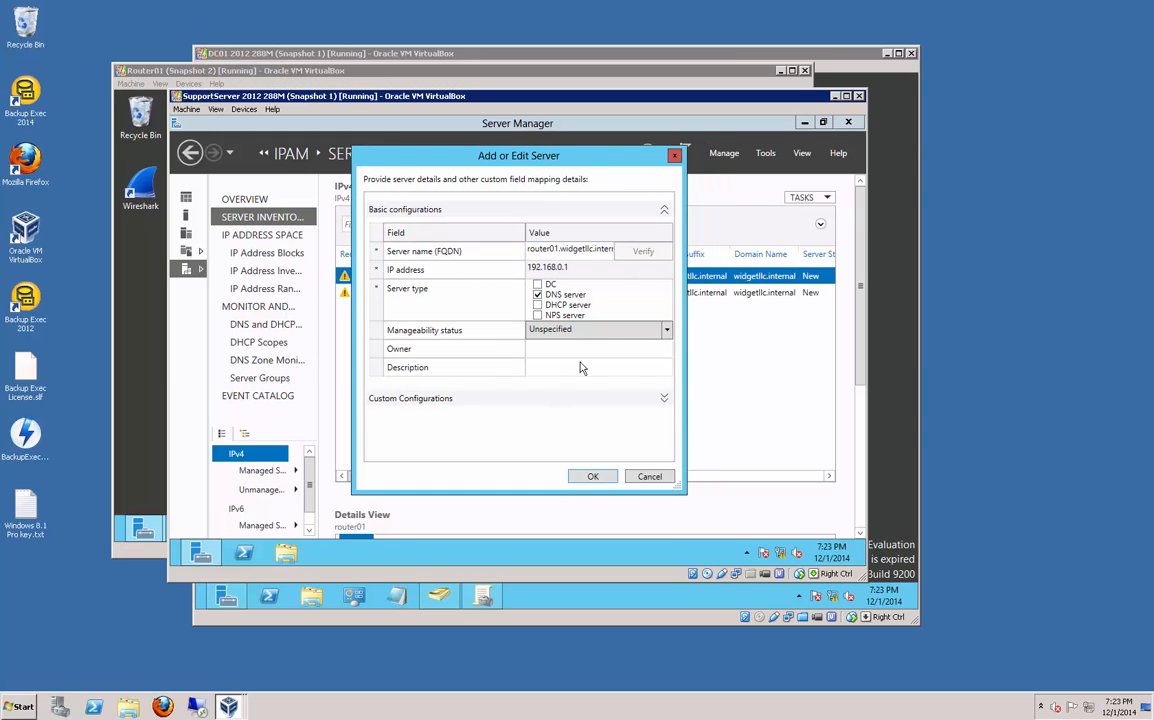
left_click(665, 331)
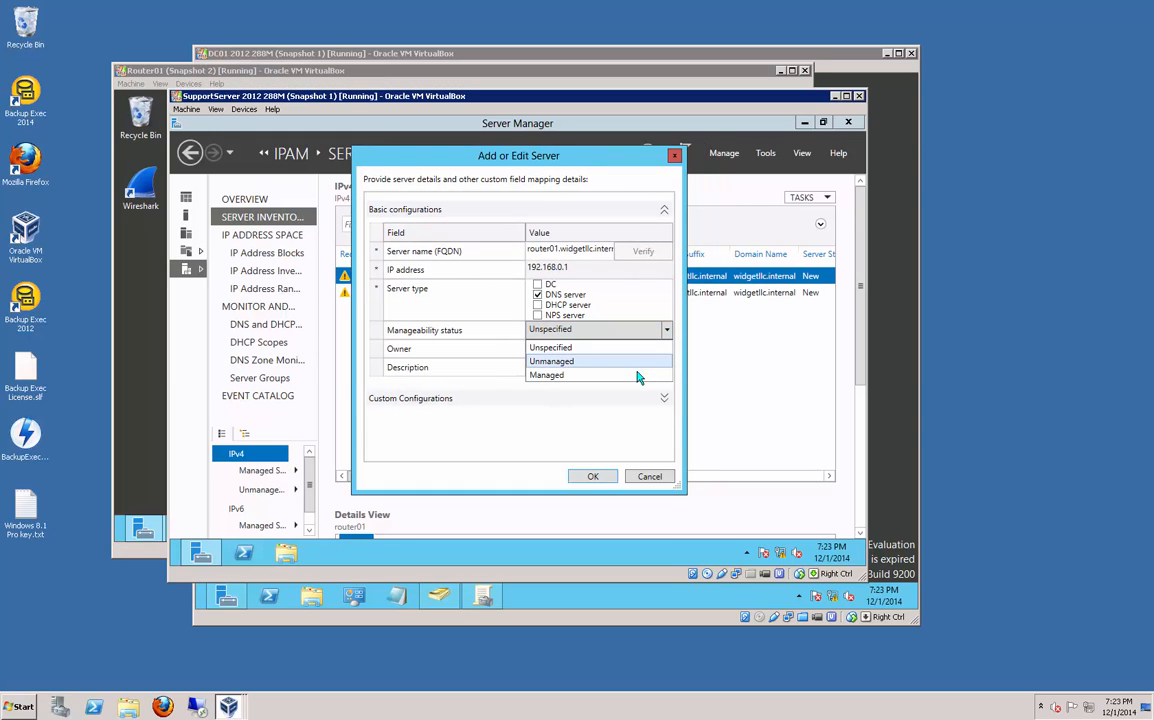
left_click(637, 376)
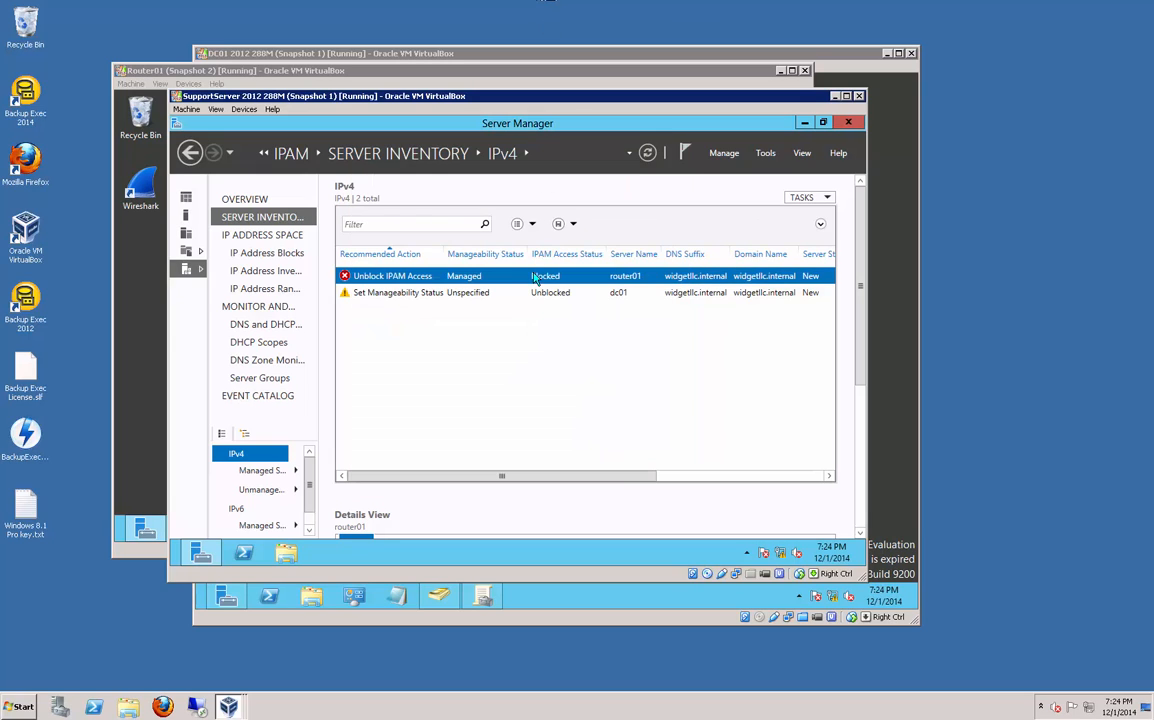
Step: Refresh router01's server access status (still Blocked), review the discovery task, then switch to the Router01 VM
right_click(535, 279)
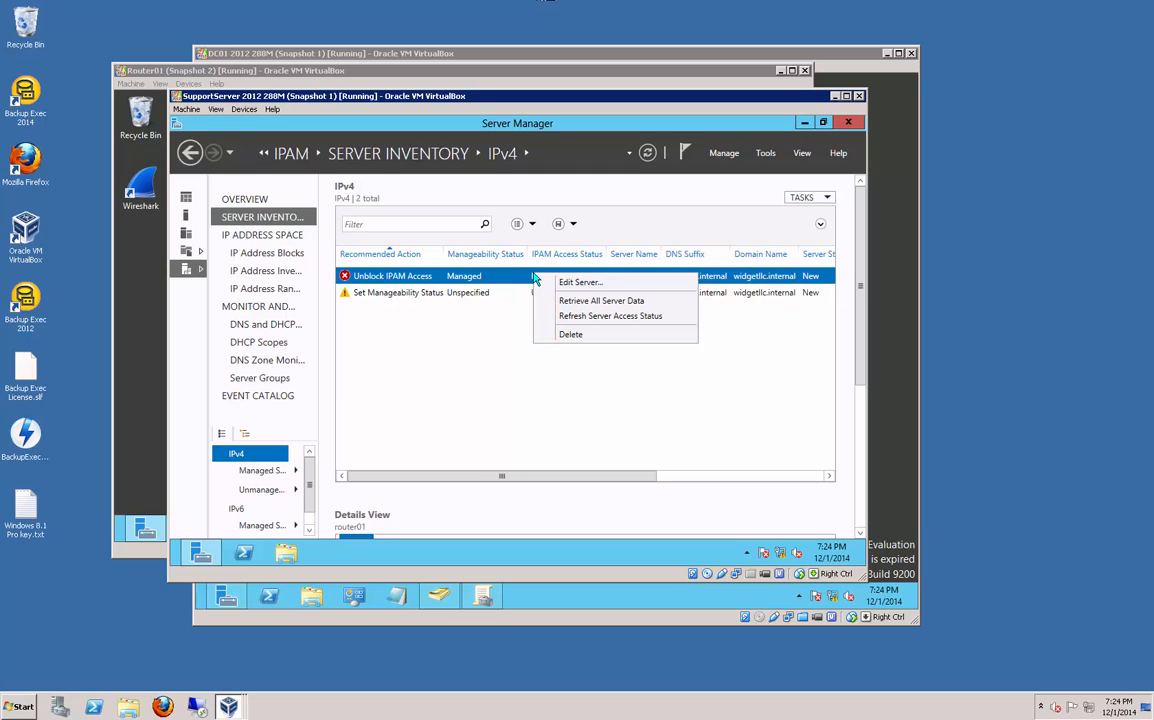
left_click(572, 318)
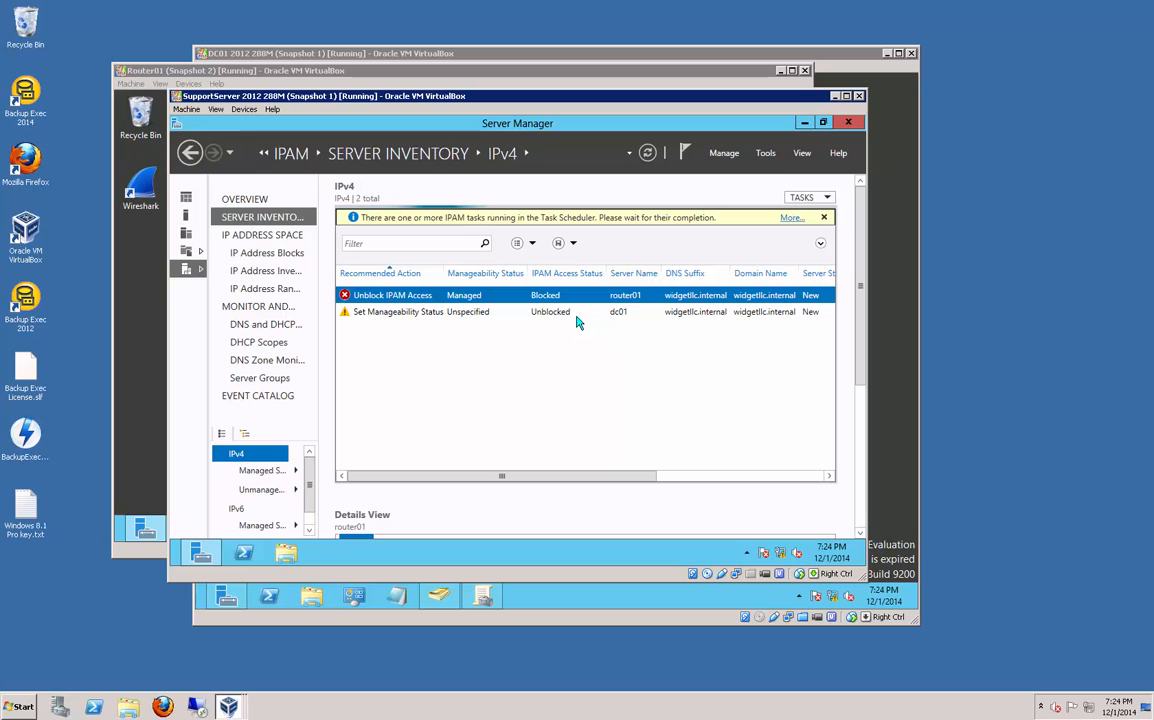
left_click(793, 218)
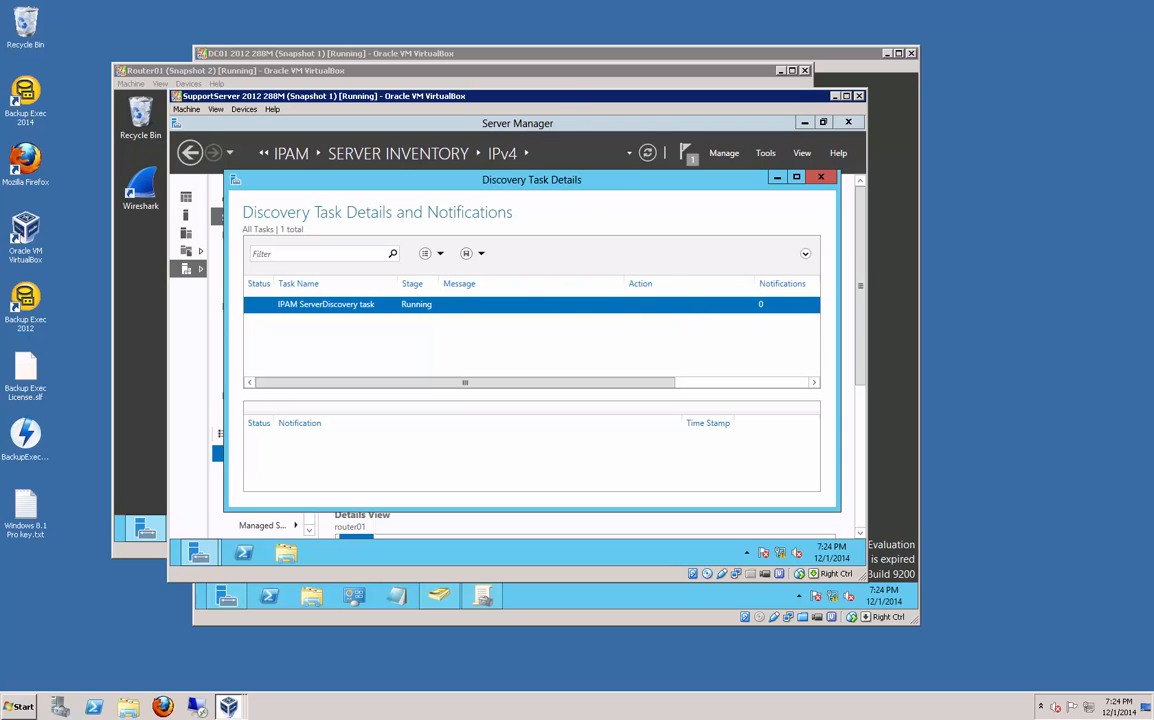
left_click(821, 178)
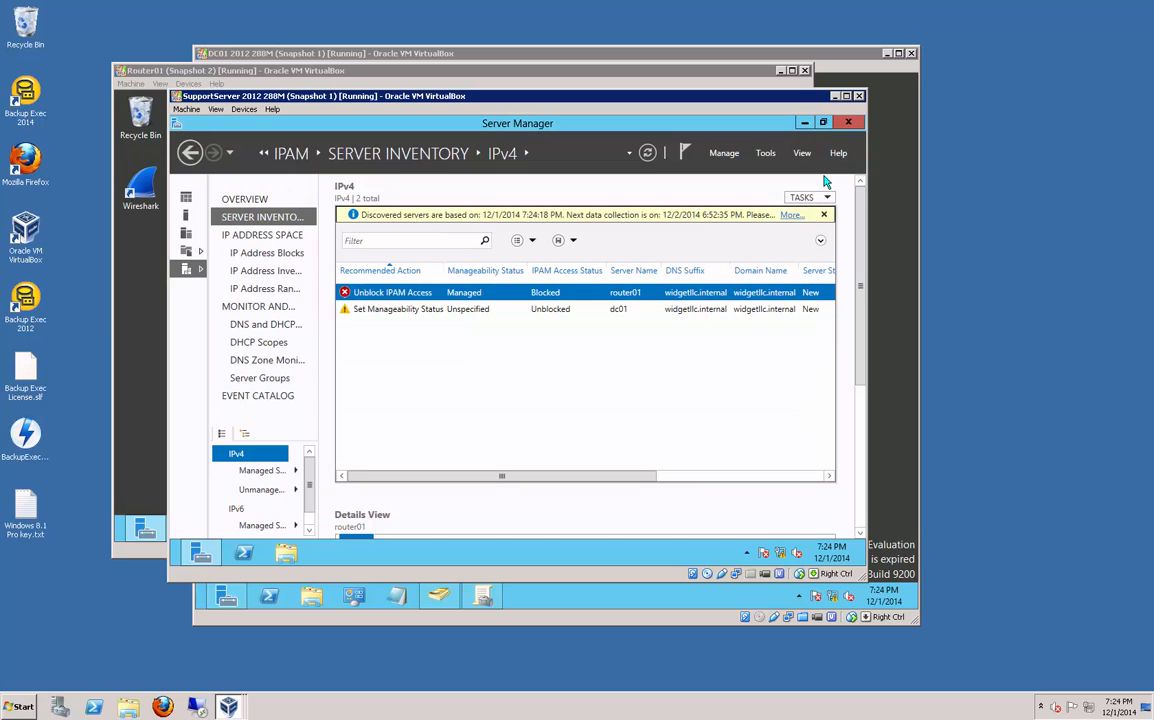
left_click(373, 69)
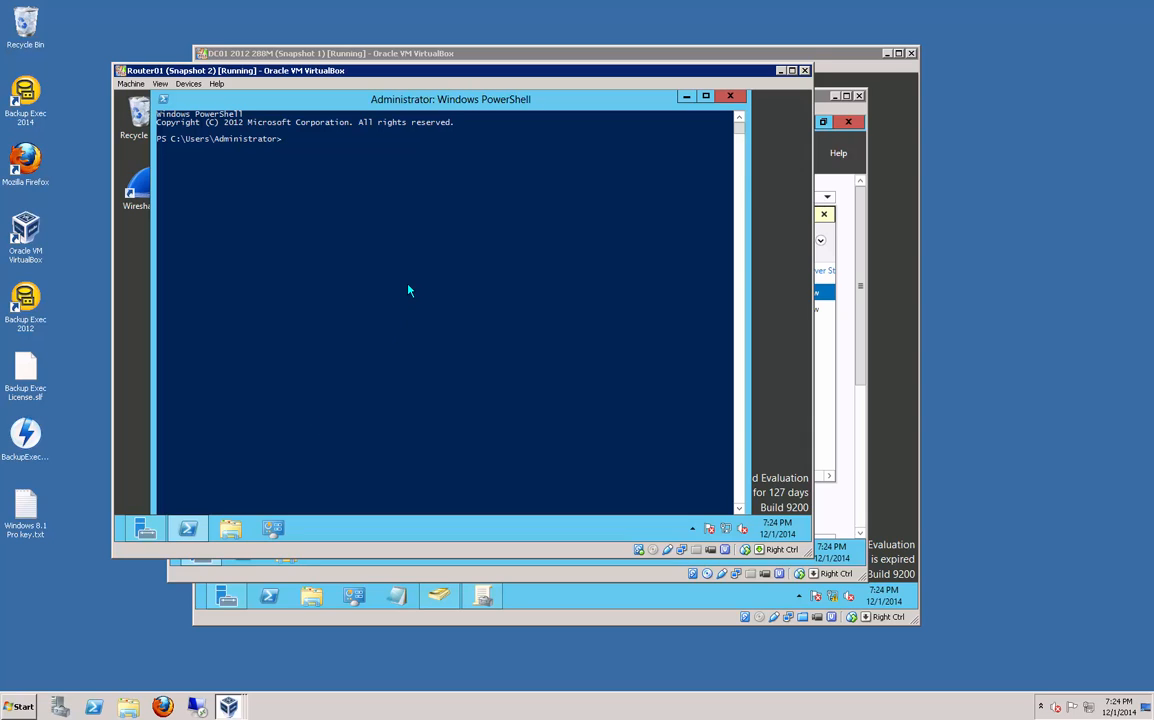
Step: Run gpupdate /force on Router01, then gpresult /r to confirm IPAM1_DNS is an applied GPO
type("gpupdat")
type("e ")
type("/forc")
type("e")
key("Return")
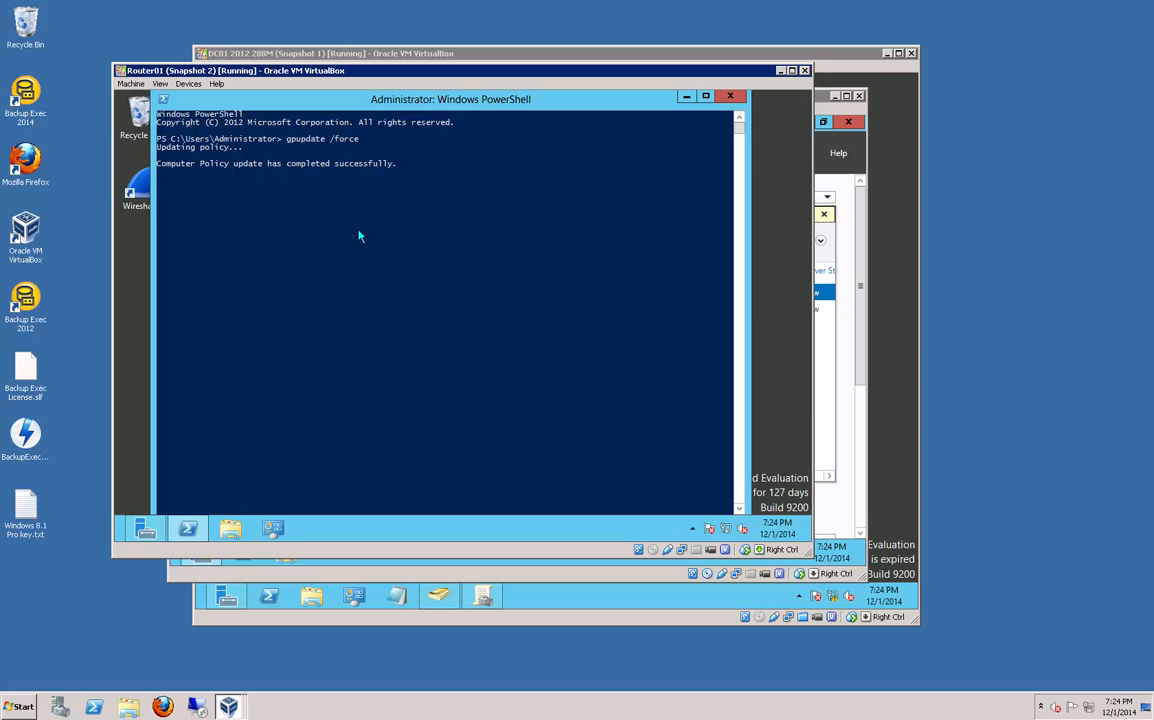
key("Up")
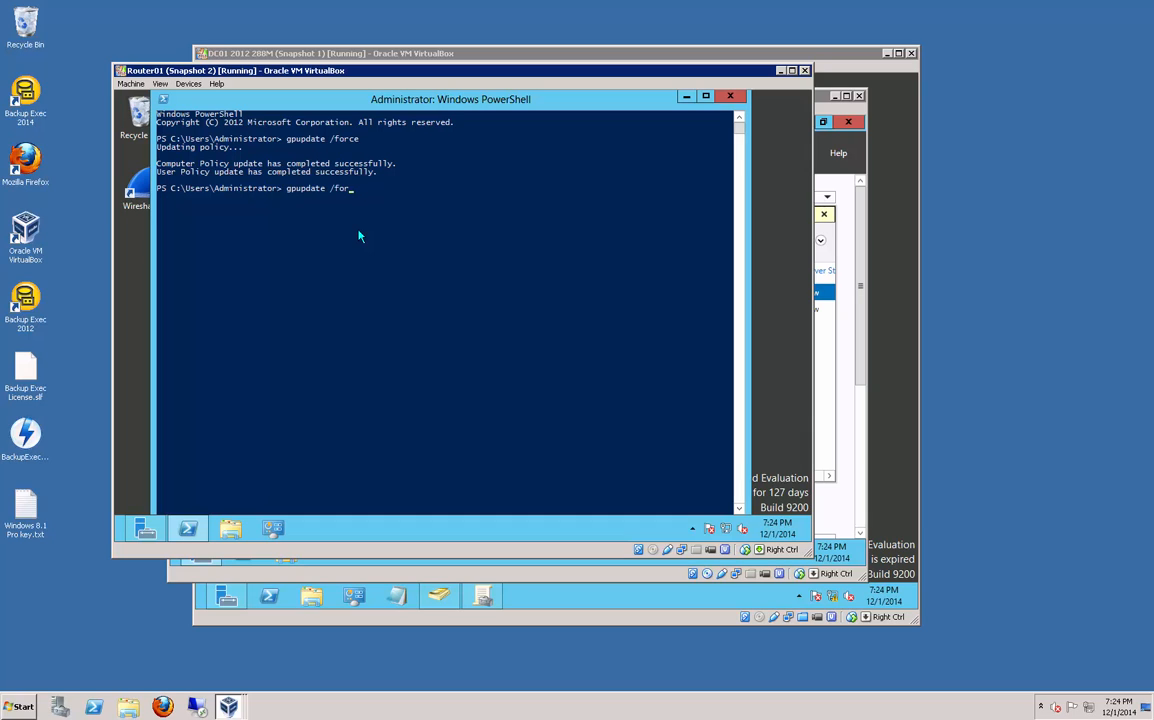
key("BackSpace")
key("BackSpace")
key("BackSpace")
key("BackSpace")
key("BackSpace")
key("BackSpace")
key("BackSpace")
key("BackSpace")
key("BackSpace")
key("BackSpace")
type("result /r")
key("Return")
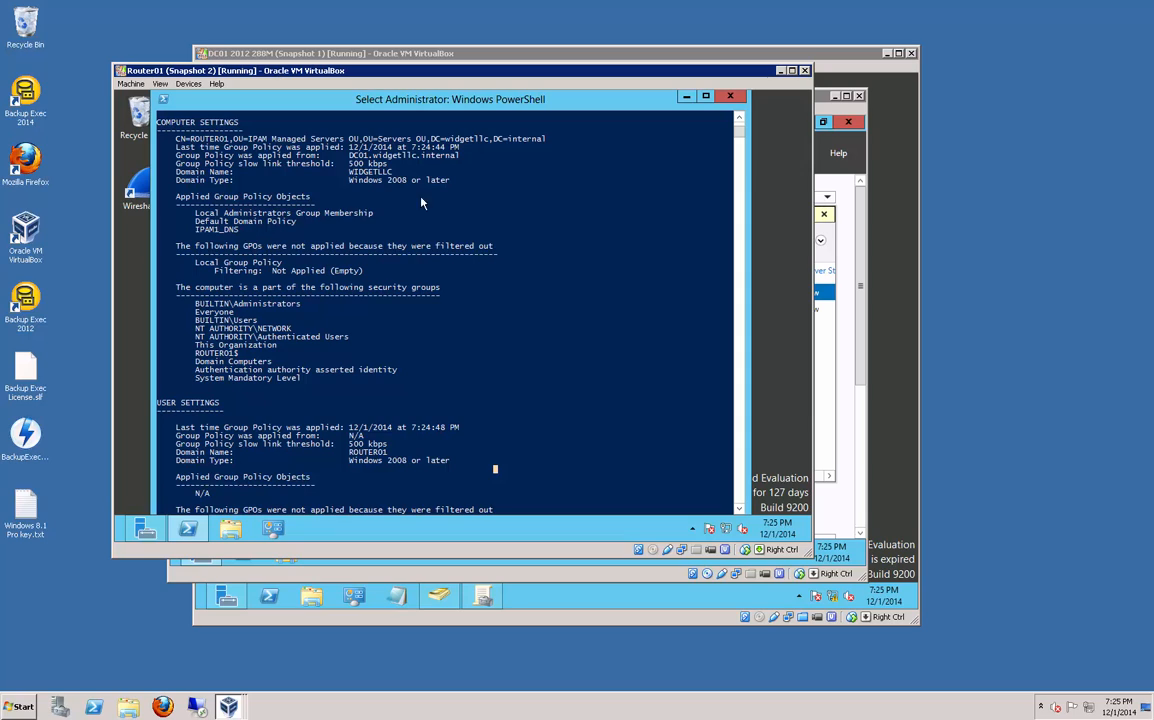
Step: Back on SupportServer, retrieve all data from the managed servers via the router01 entry
left_click(540, 580)
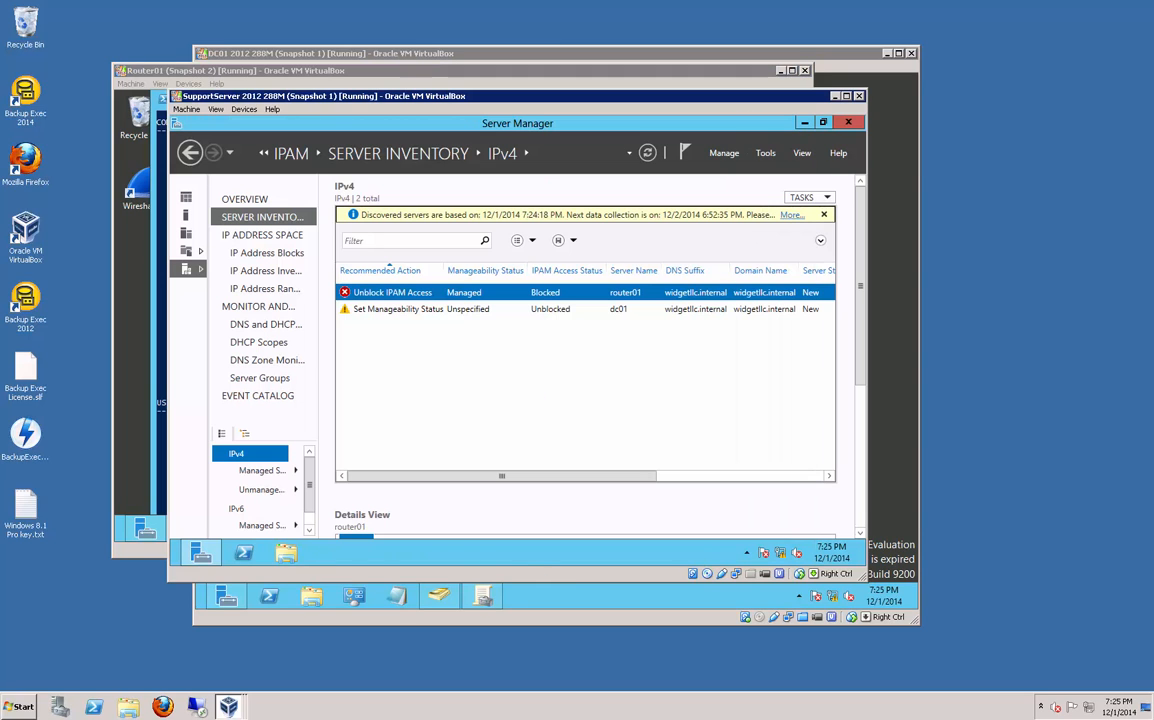
right_click(527, 296)
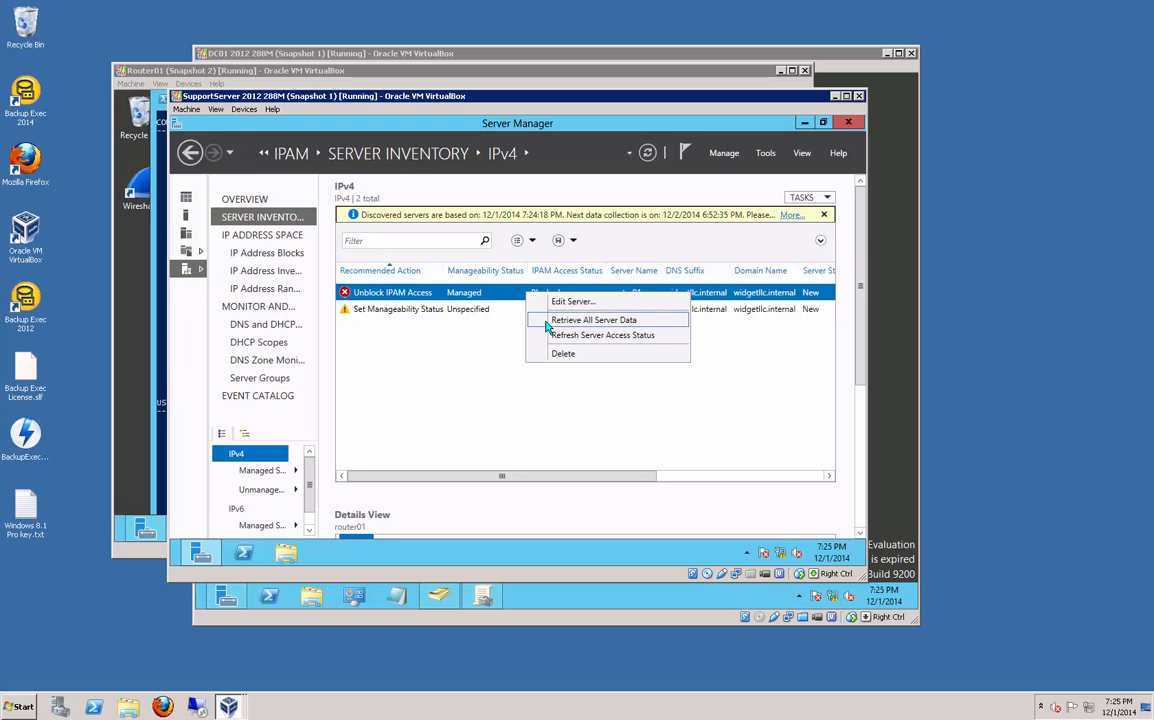
left_click(547, 321)
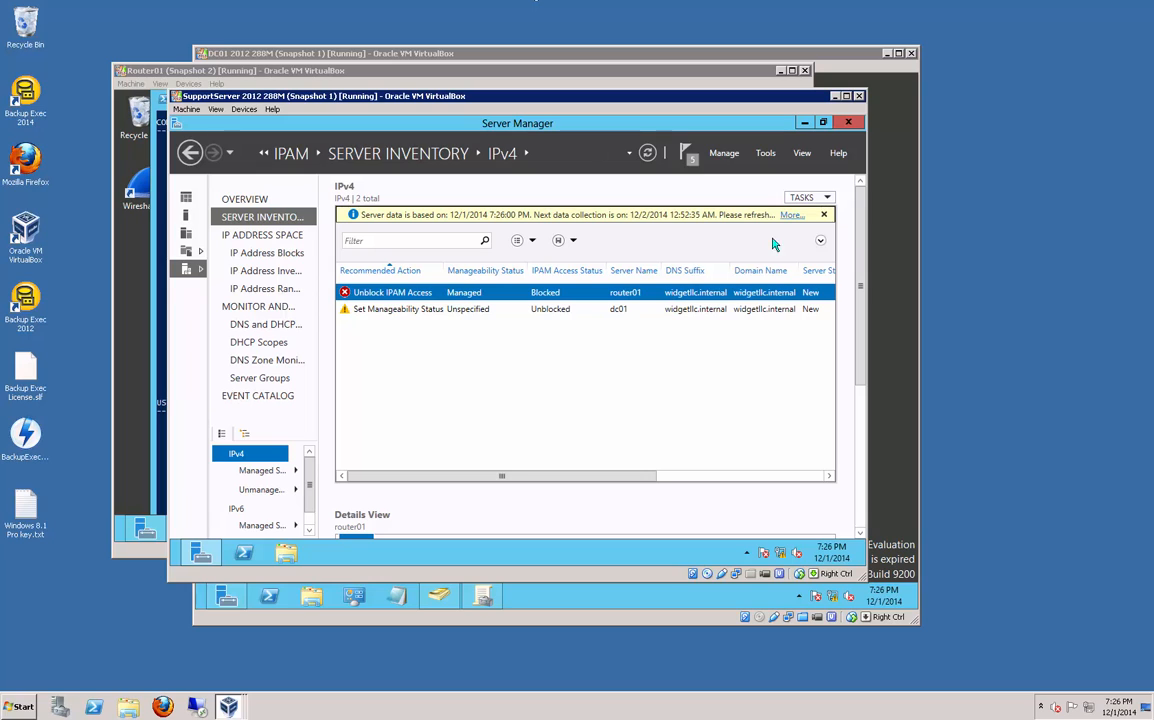
Step: Check the IPAM task details, then compare the dc01 and router01 Details View
left_click(792, 214)
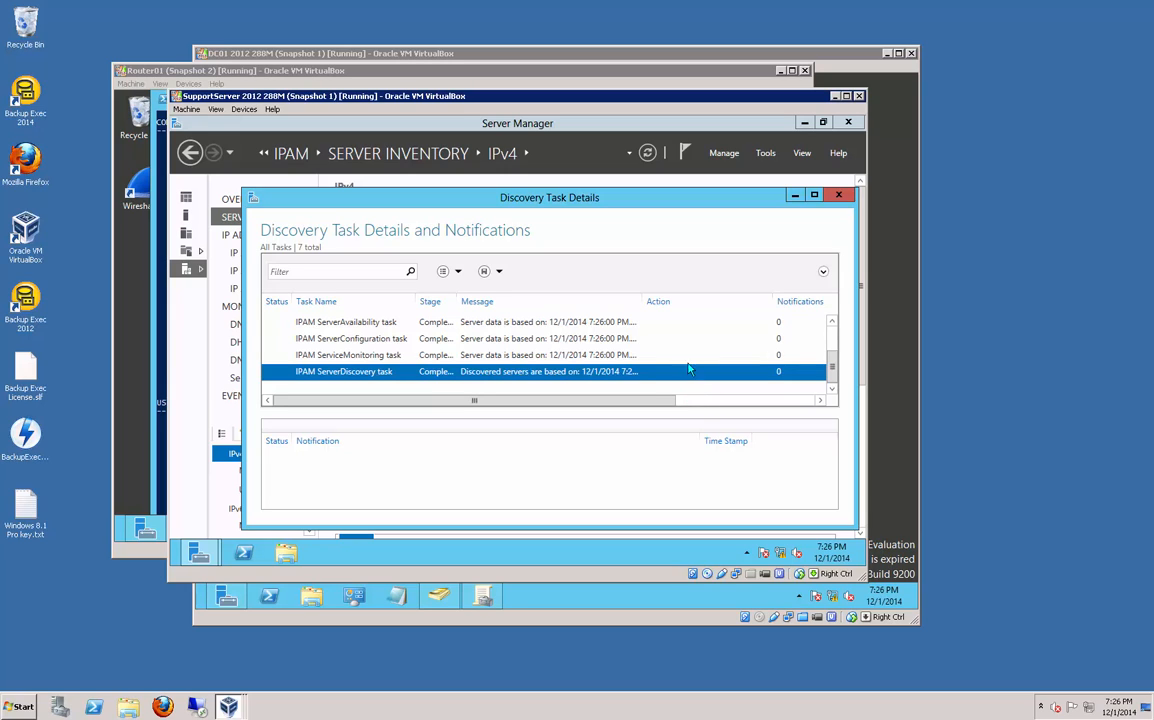
left_click(758, 183)
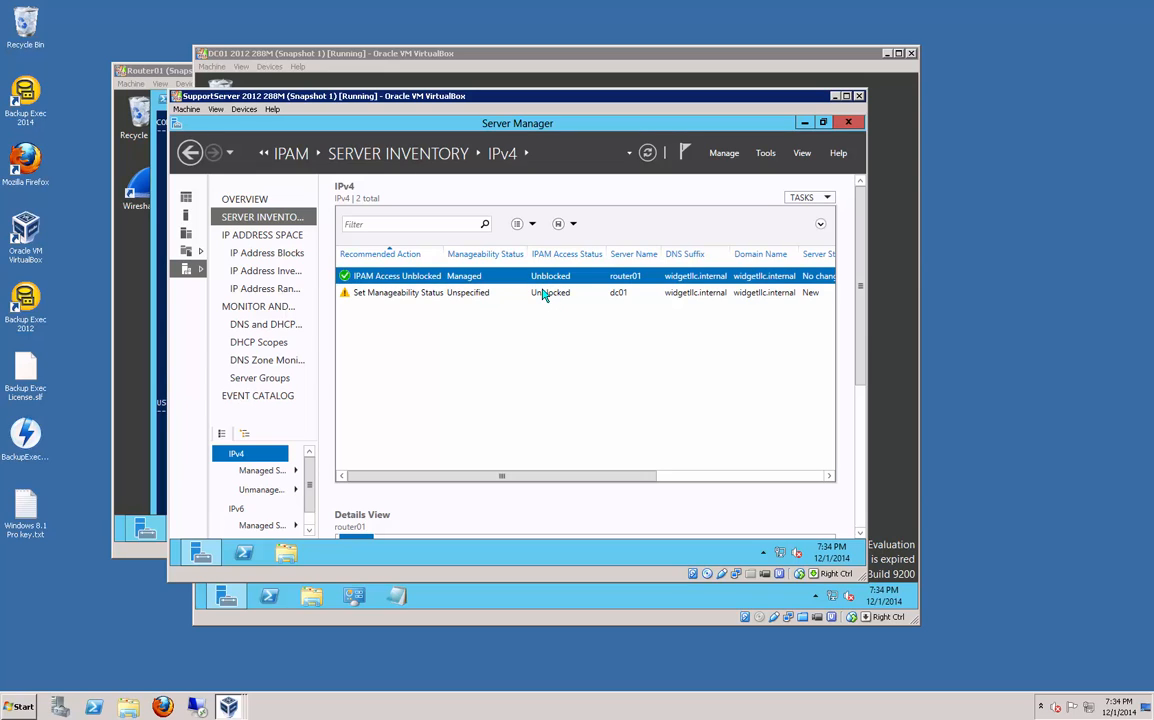
left_click(494, 293)
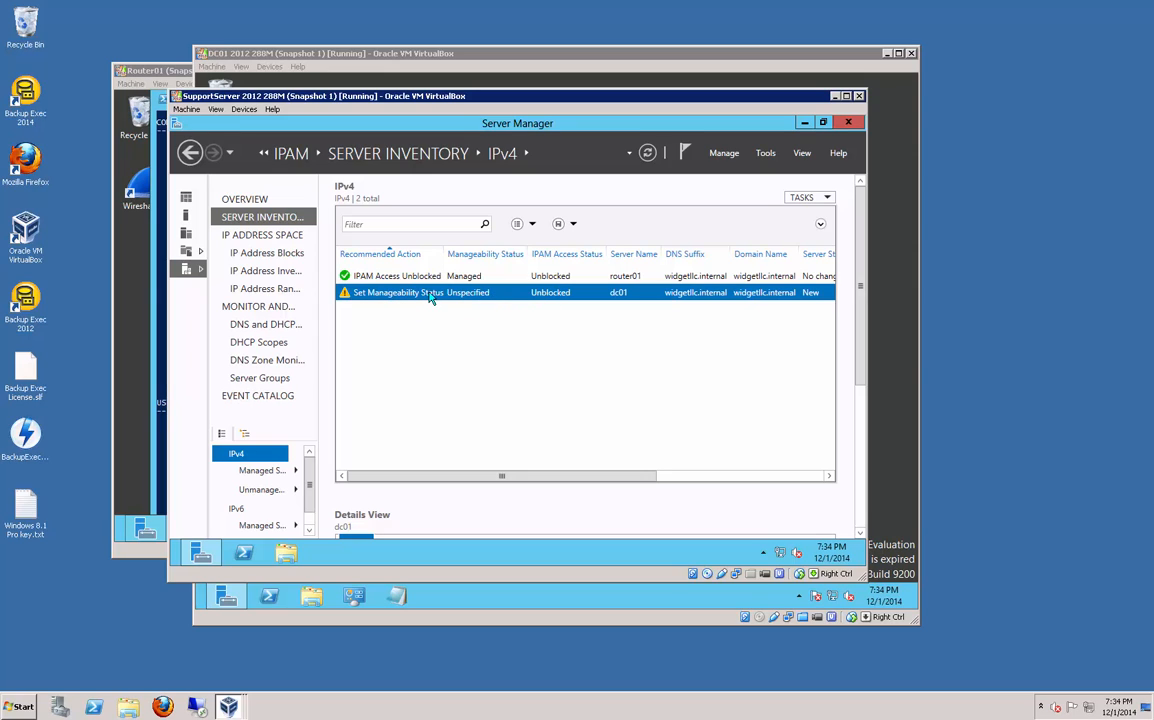
left_click(400, 276)
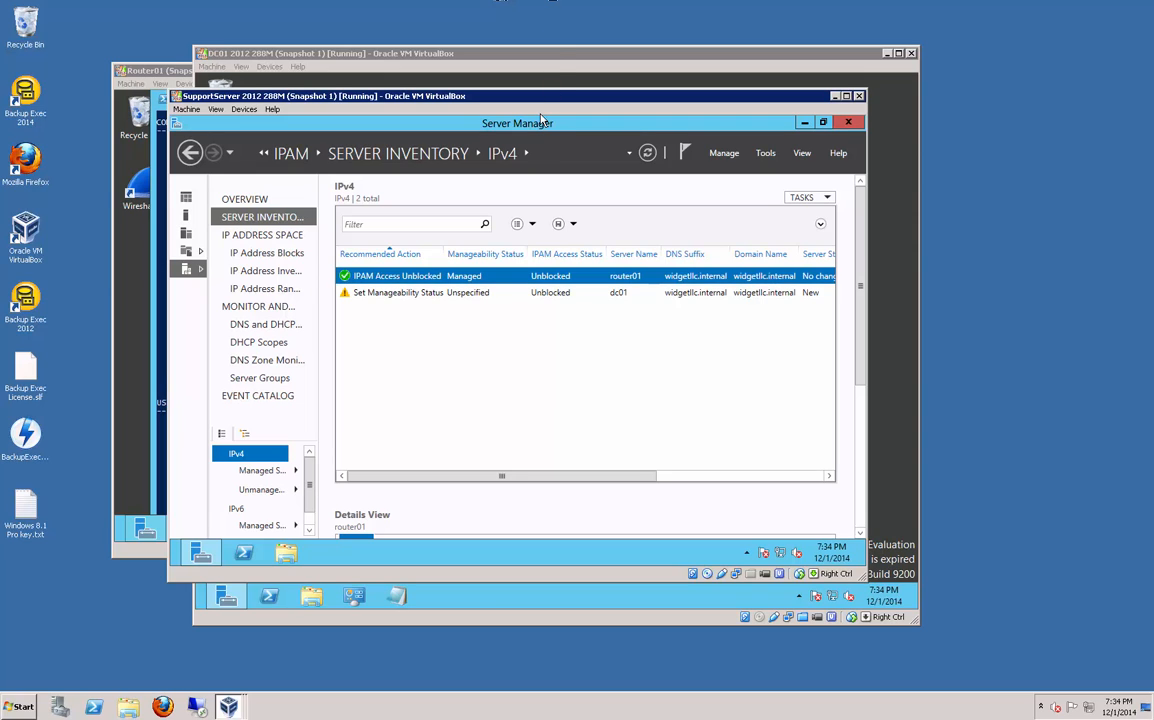
Step: On DC01, maximize Server Manager and start Group Policy Management from Tools
left_click(494, 56)
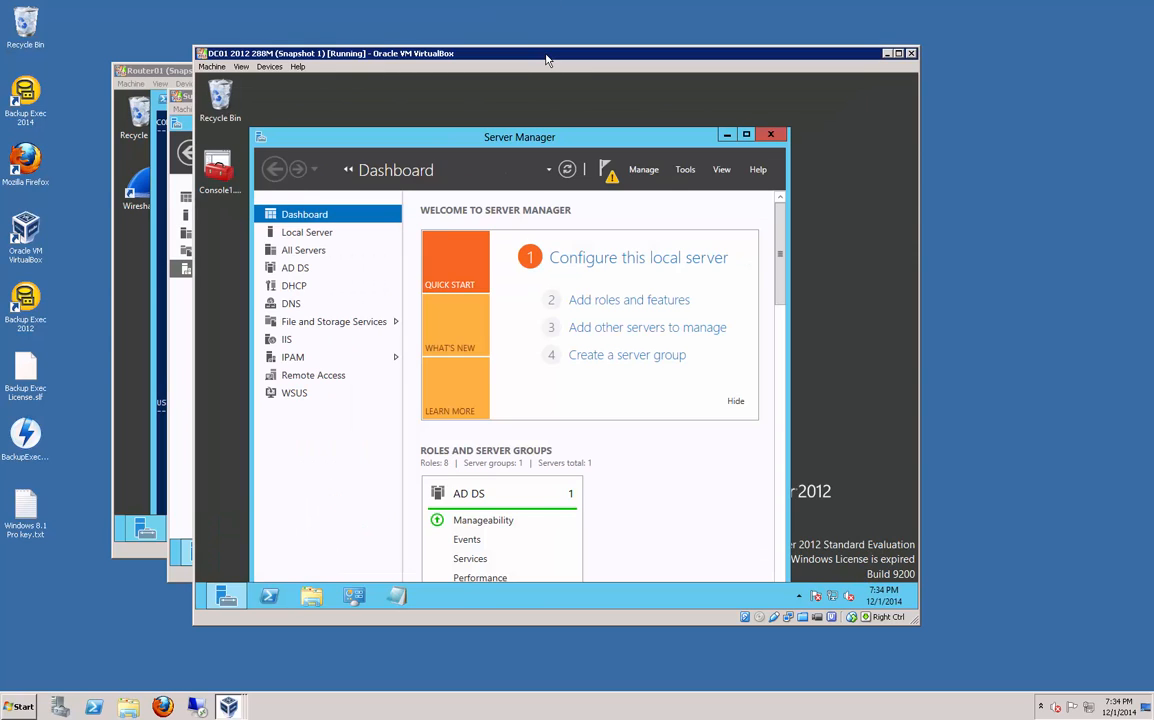
left_click(745, 135)
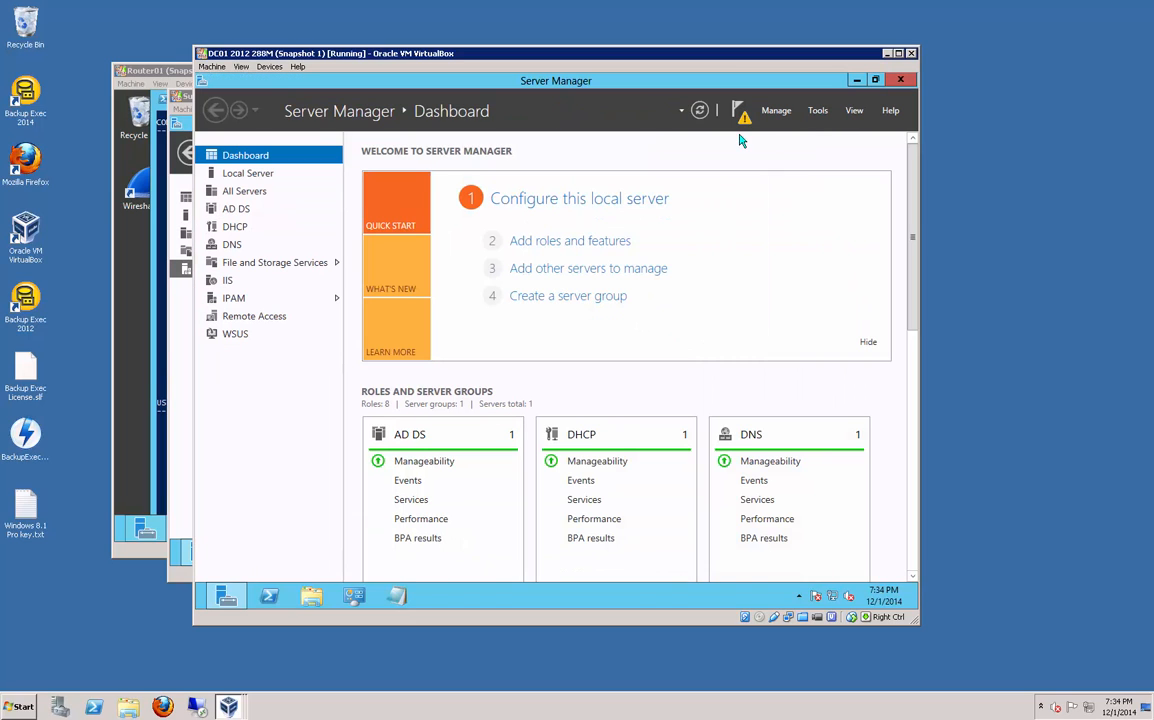
left_click(817, 112)
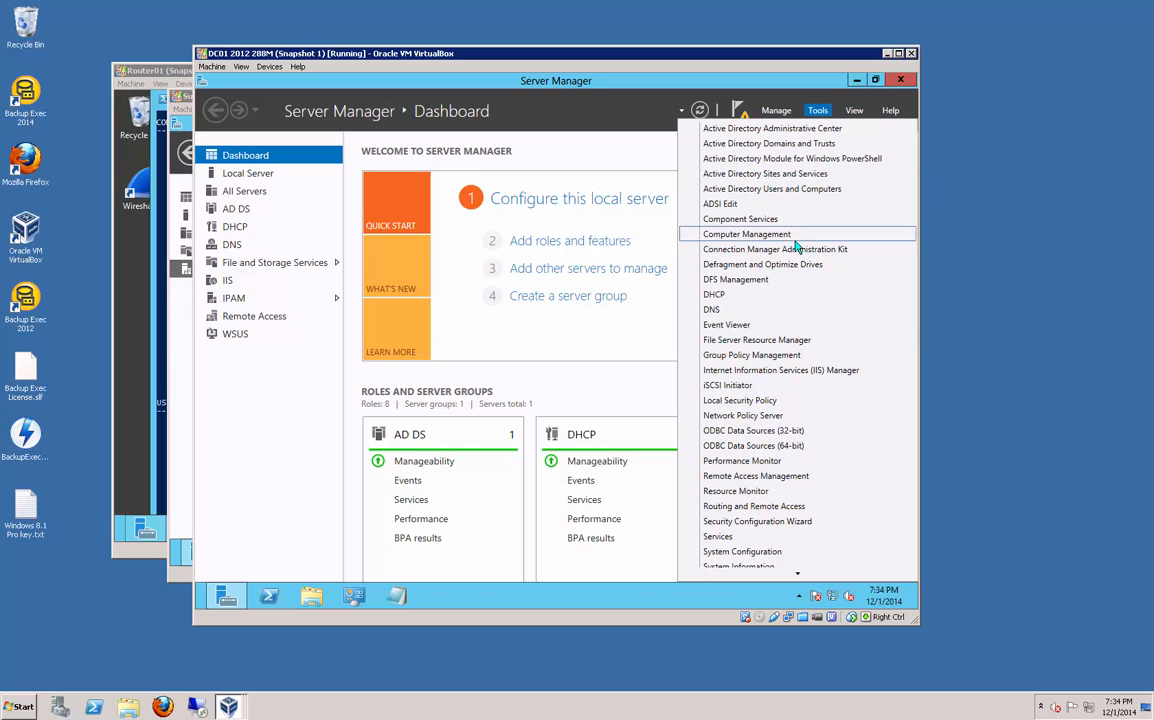
left_click(786, 356)
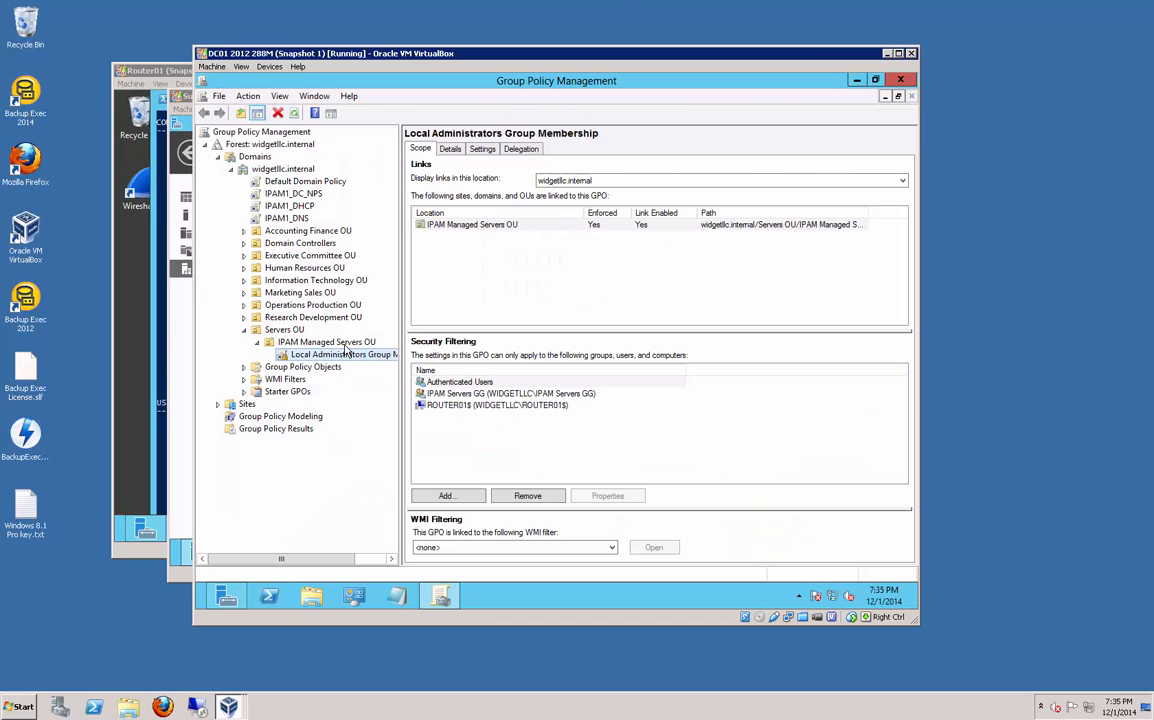
Step: Create the IPAM Firewall Settings GPO linked to IPAM Managed Servers, then edit the Local Administrators Group Membership GPO
right_click(345, 350)
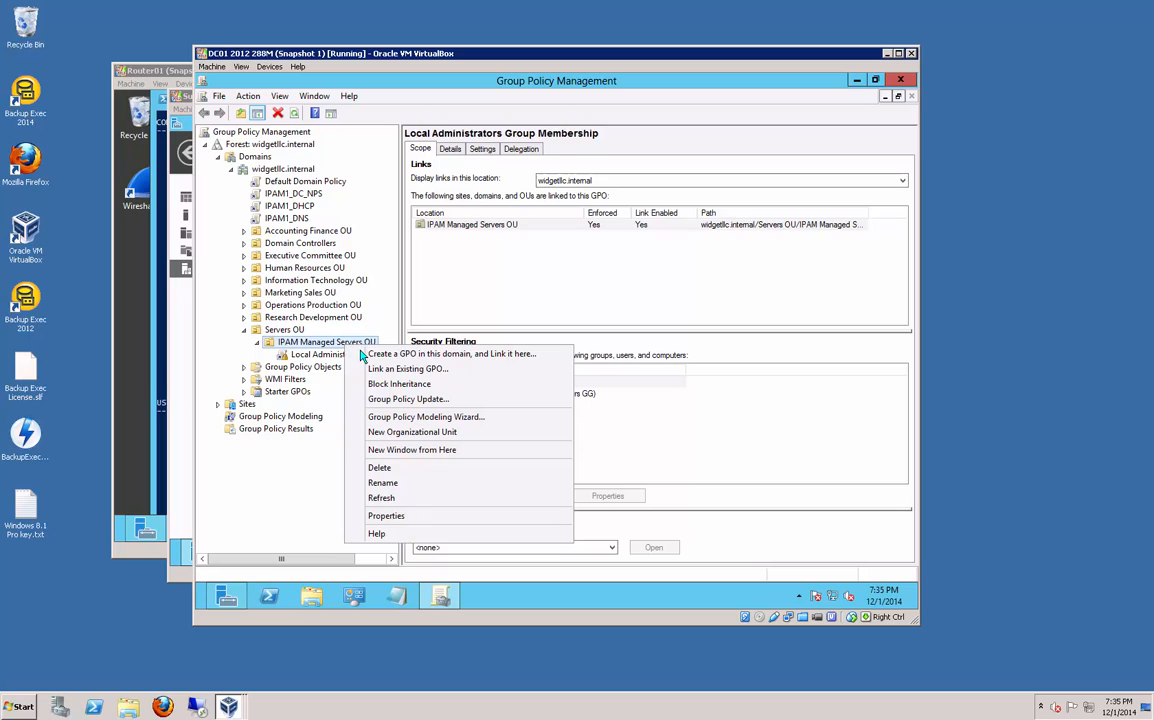
left_click(372, 355)
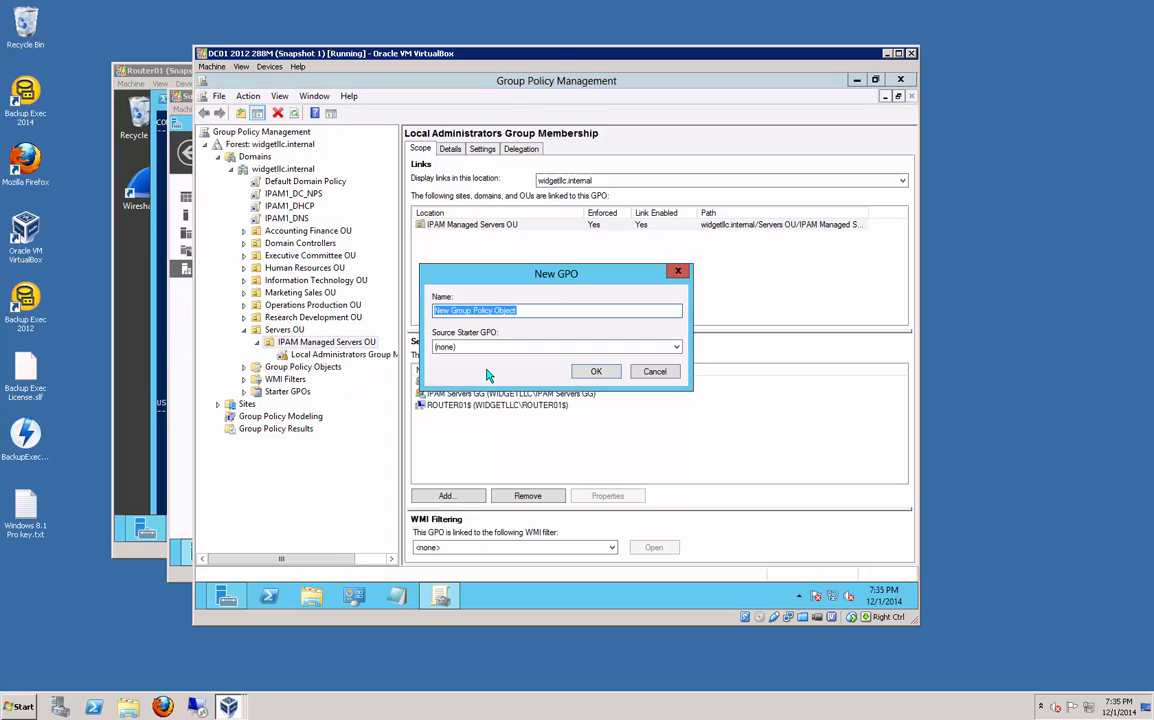
type("IPAM Firewall Settings")
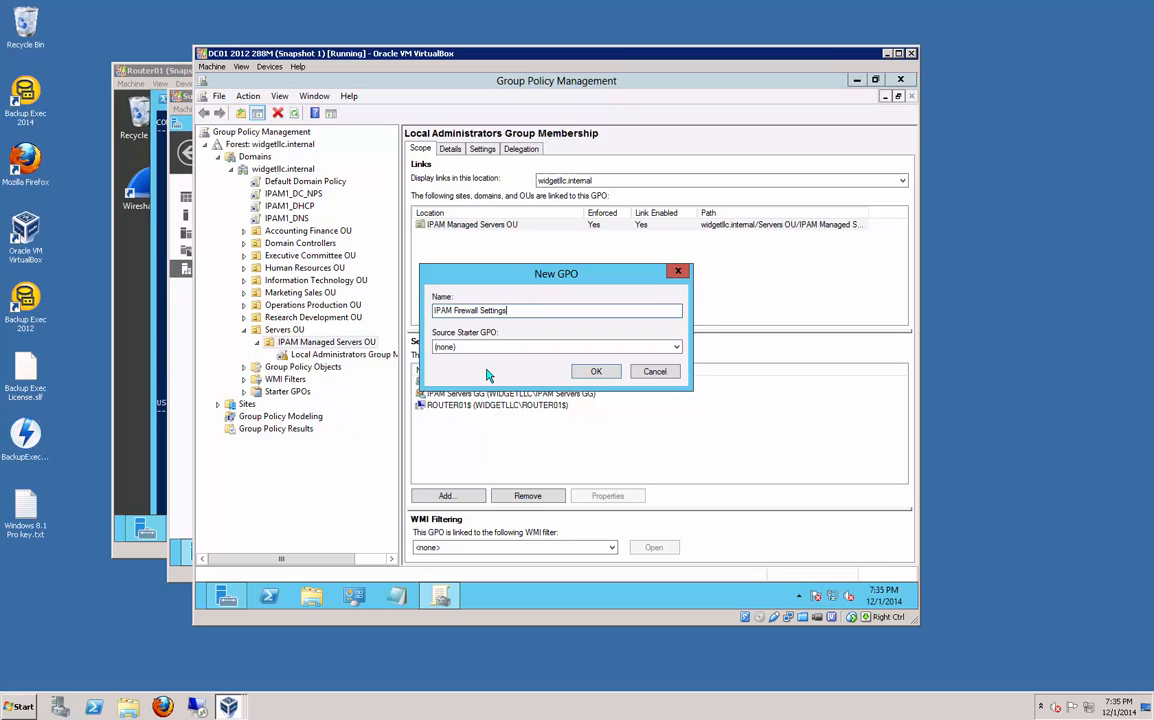
left_click(588, 371)
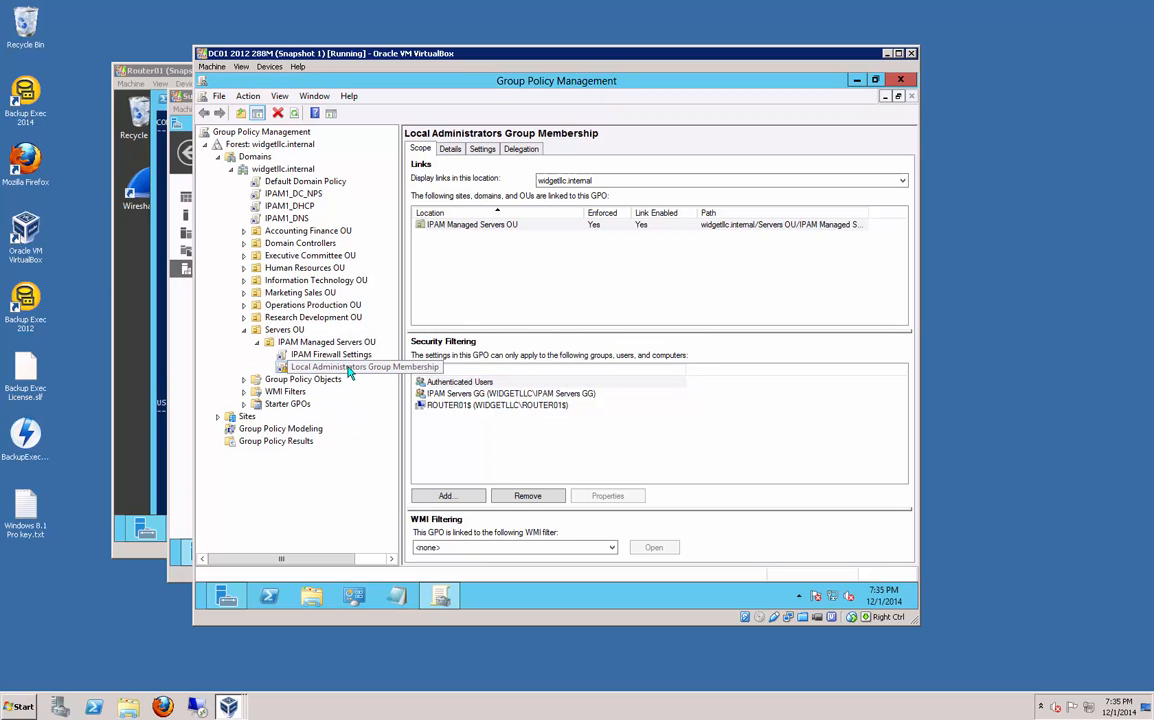
right_click(350, 367)
left_click(376, 377)
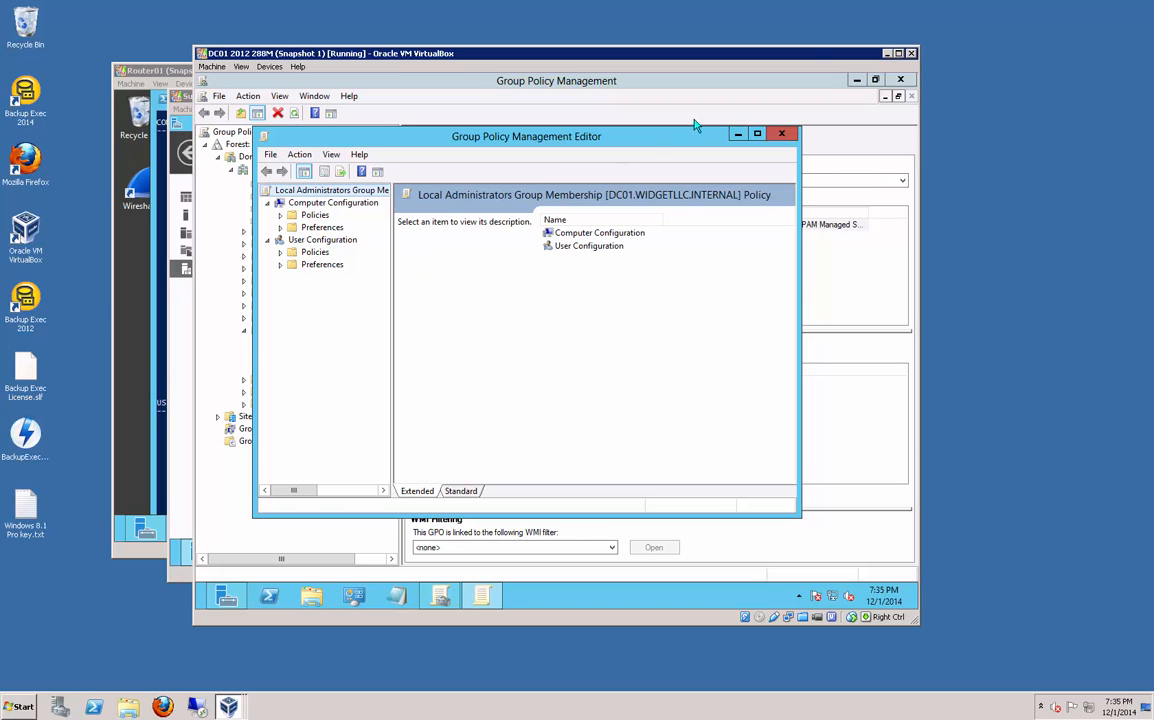
Step: Maximize the editor and open Computer Configuration > Policies > Windows Settings > Security Settings > Windows Firewall with Advanced Security
left_click(757, 133)
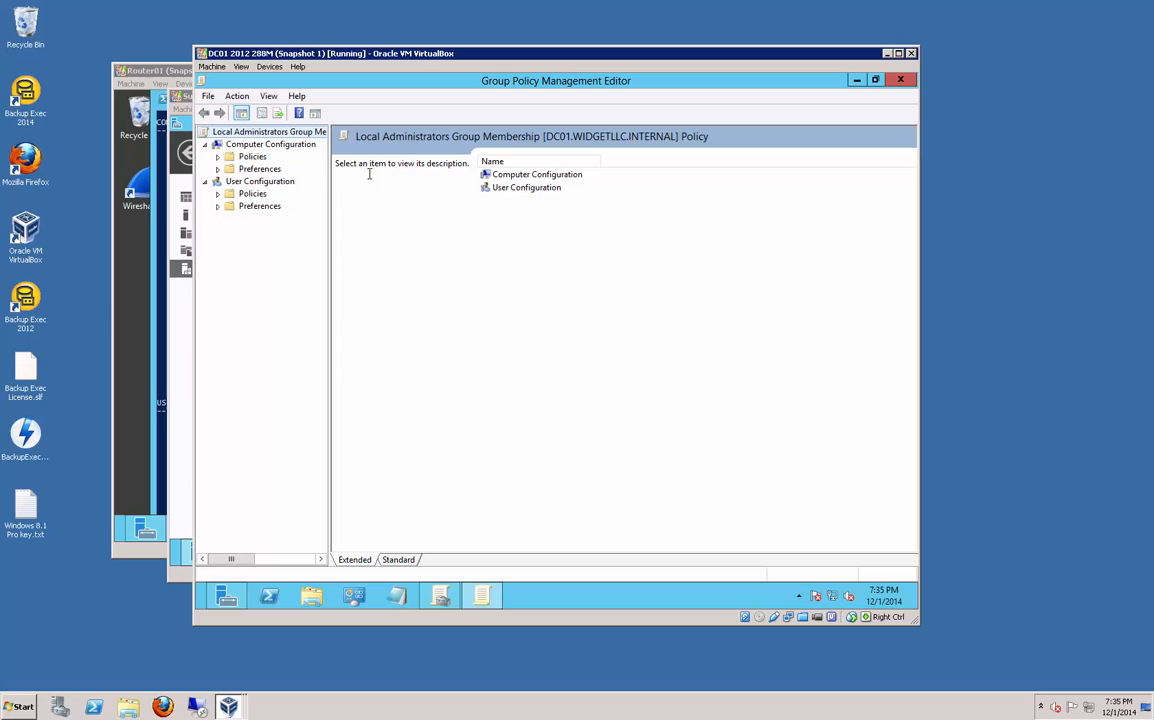
double_click(255, 170)
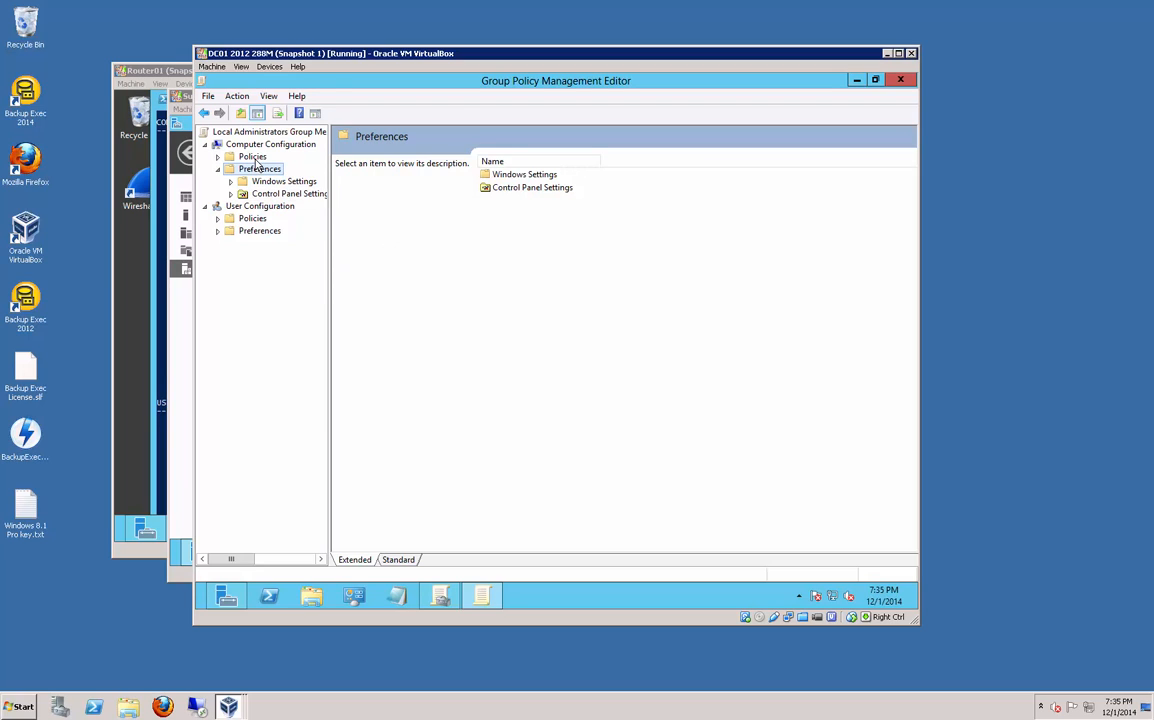
double_click(250, 157)
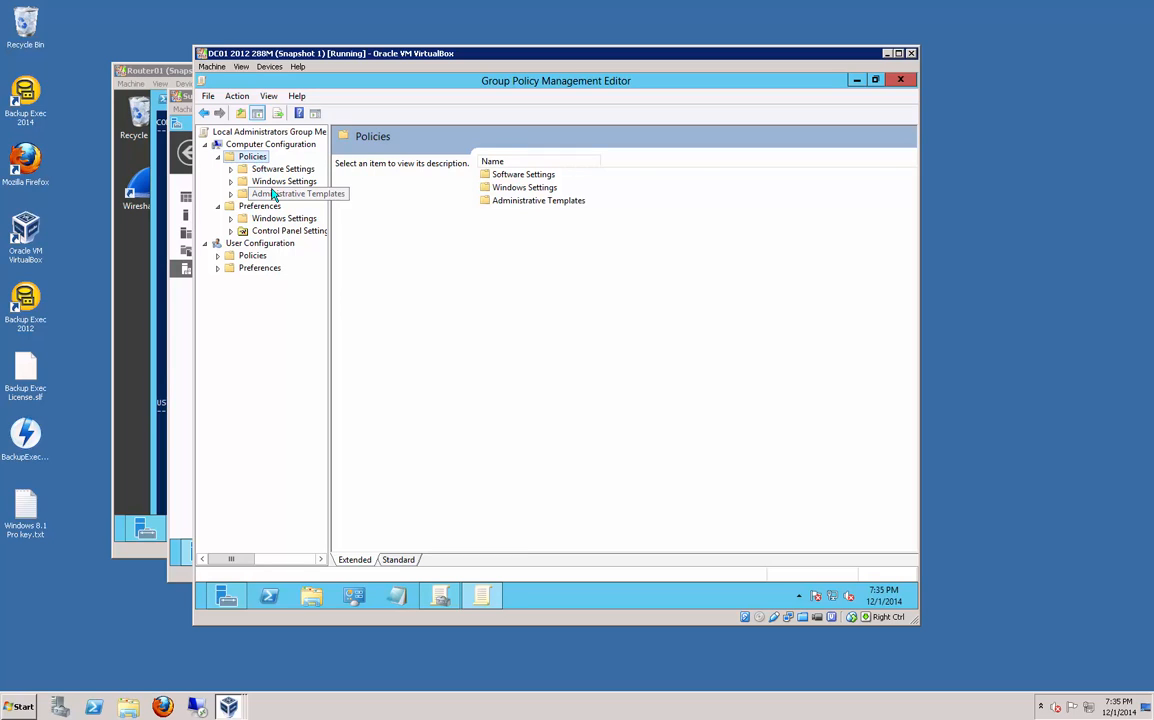
left_click(268, 182)
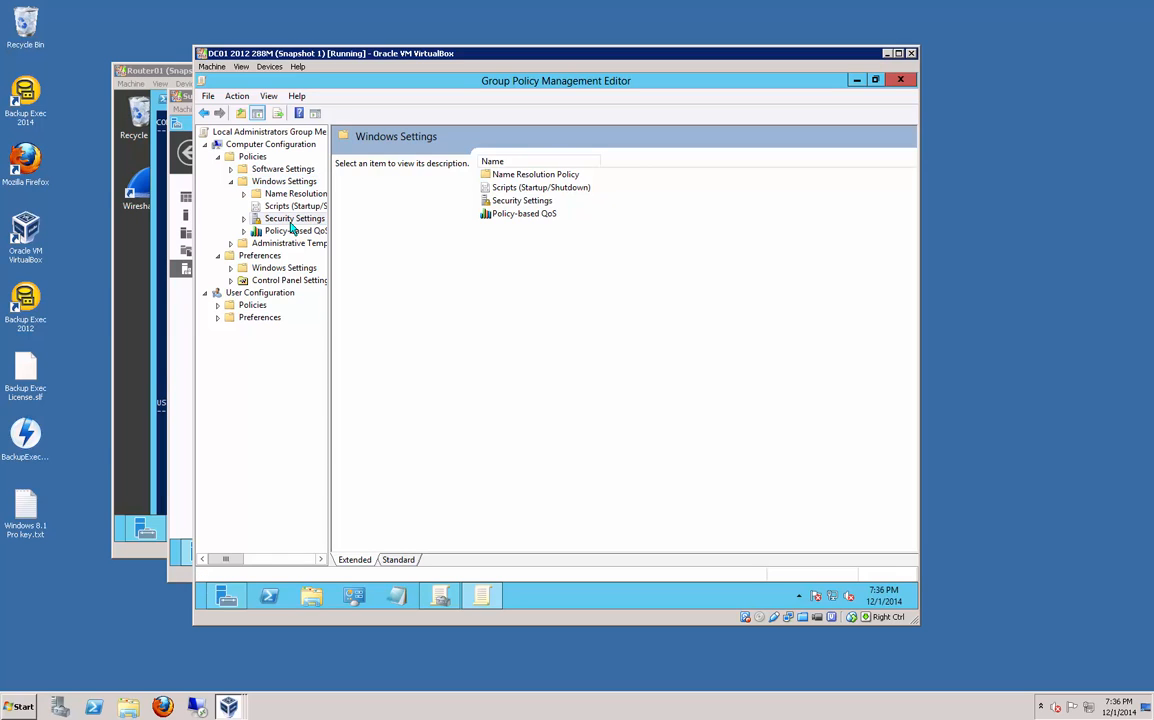
left_click(291, 222)
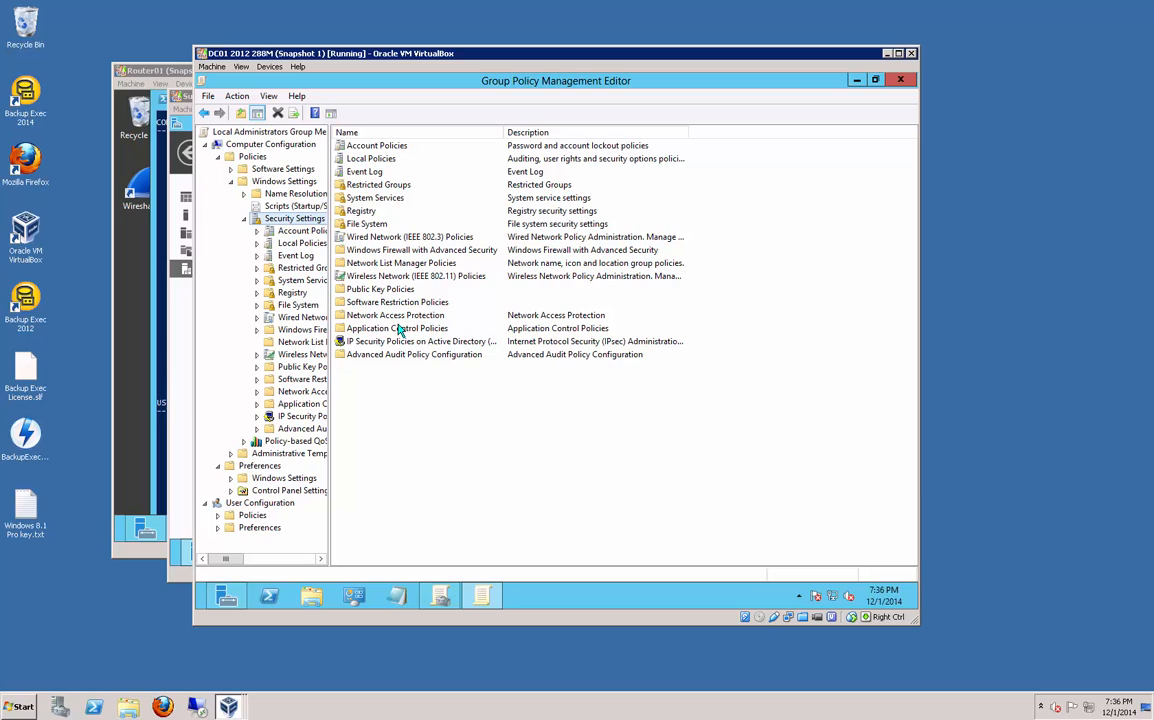
double_click(422, 251)
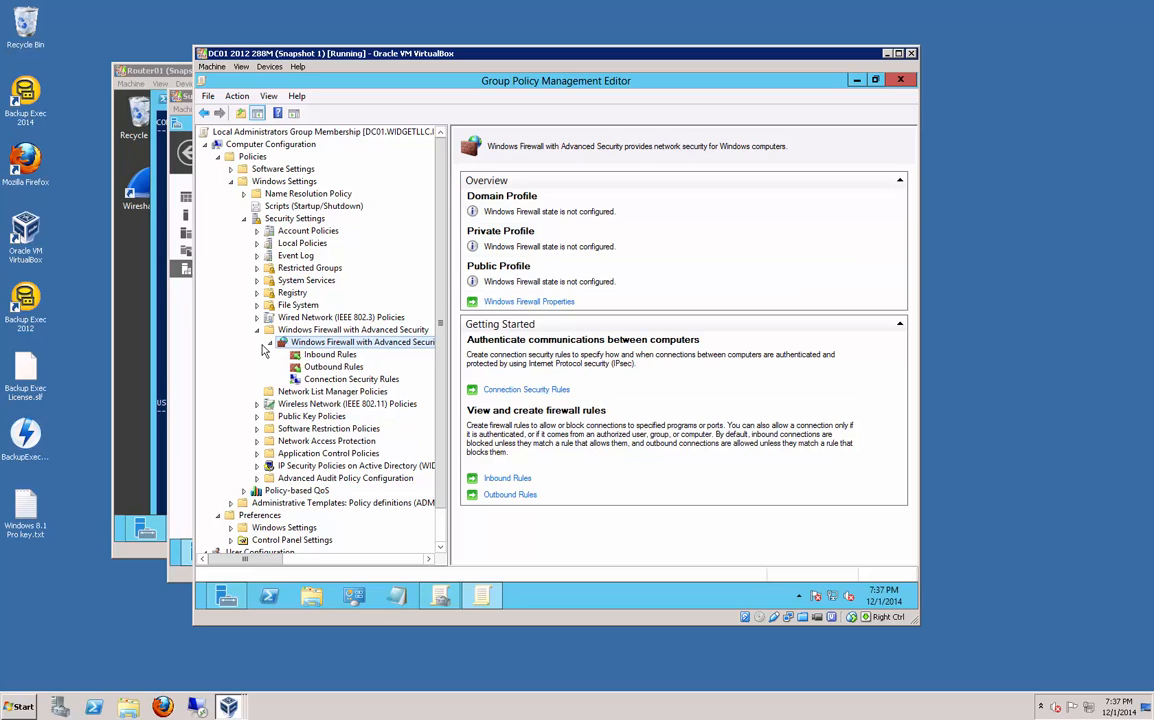
Step: In the firewall properties, set the Domain Profile to On, inbound Block, outbound Allow
right_click(365, 347)
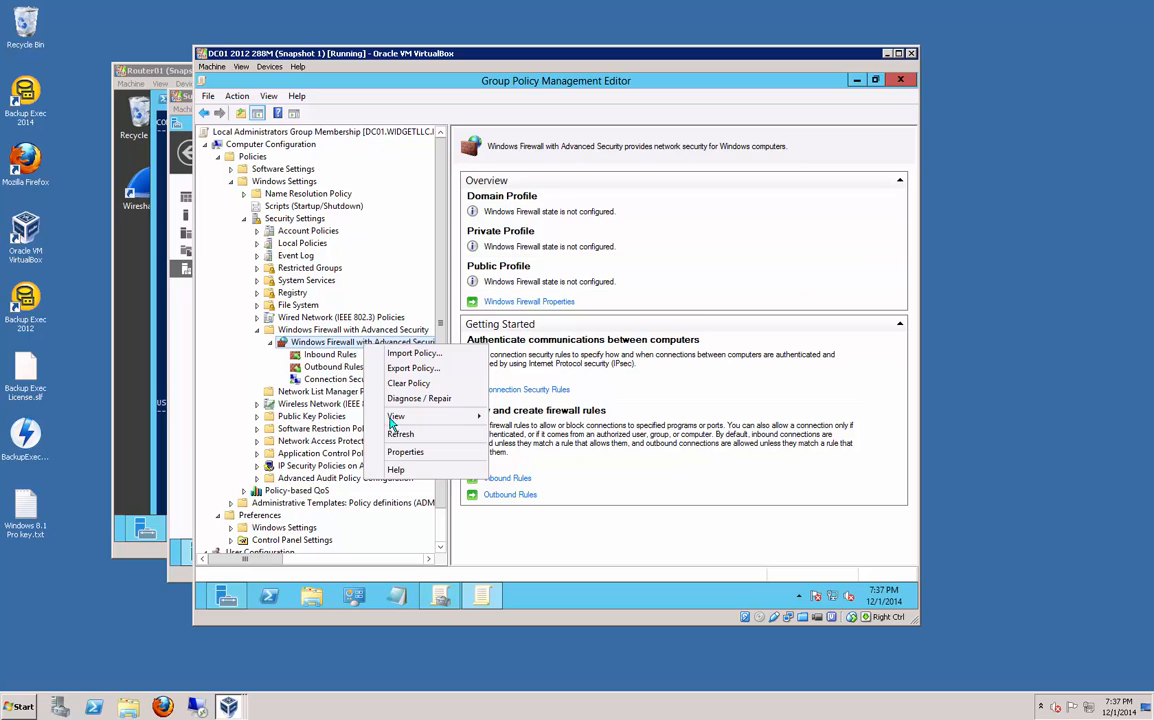
left_click(405, 452)
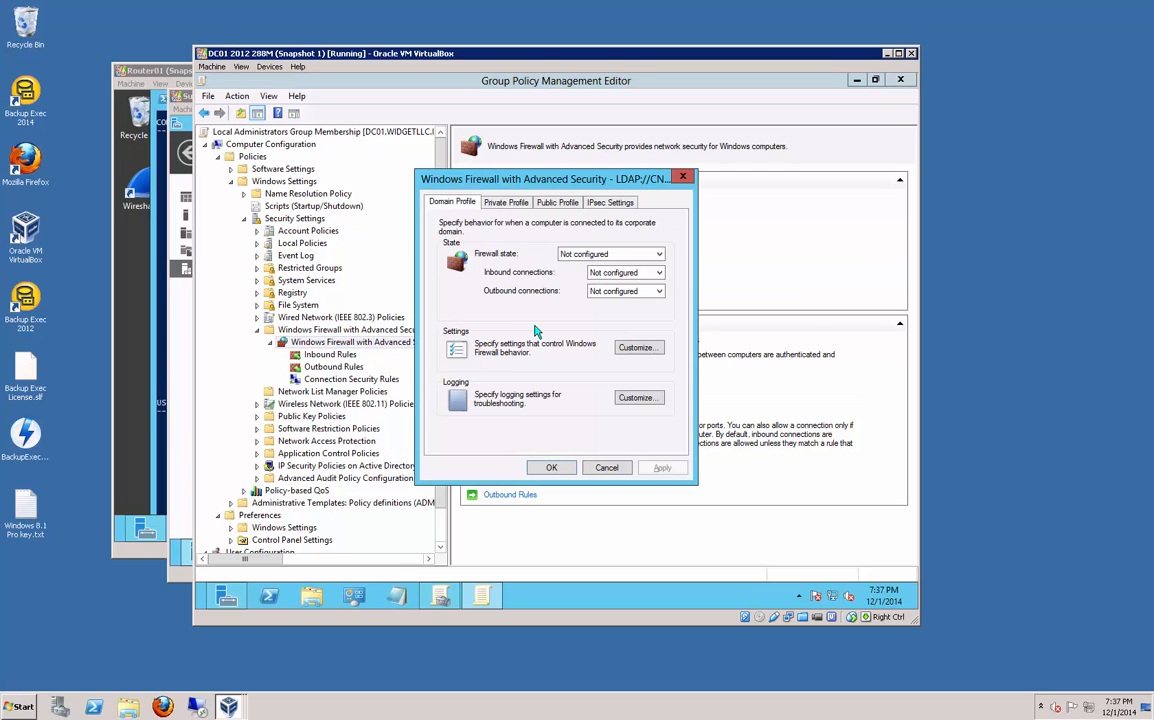
left_click(595, 254)
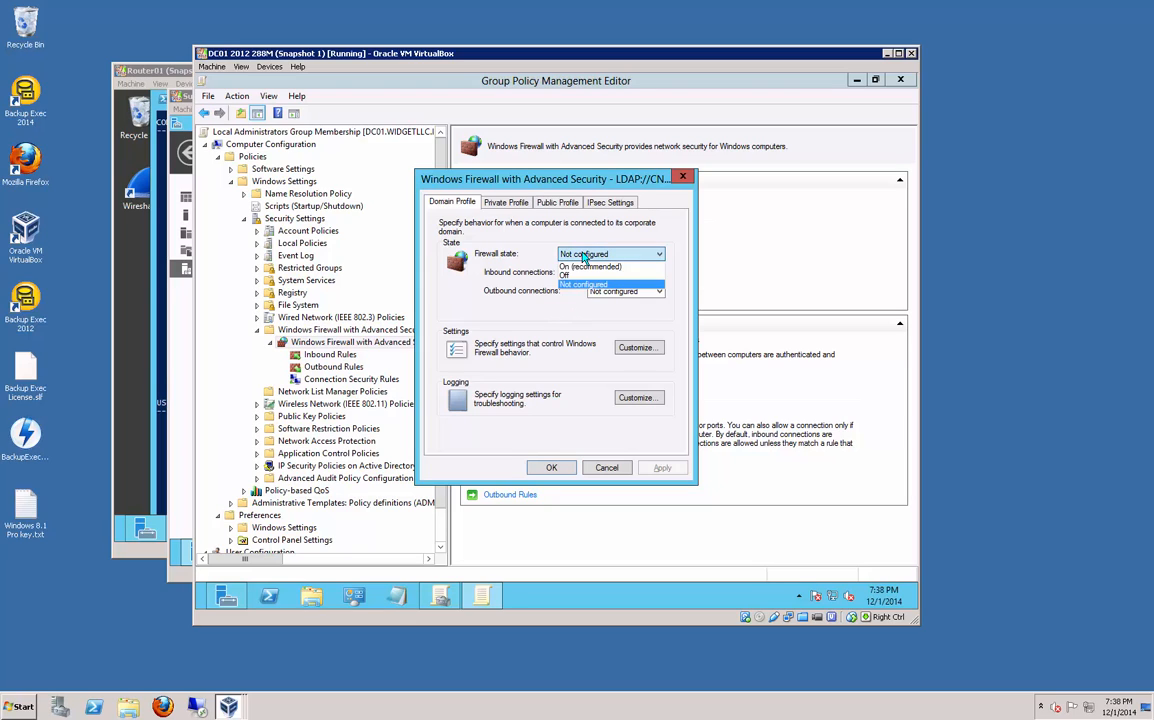
left_click(582, 267)
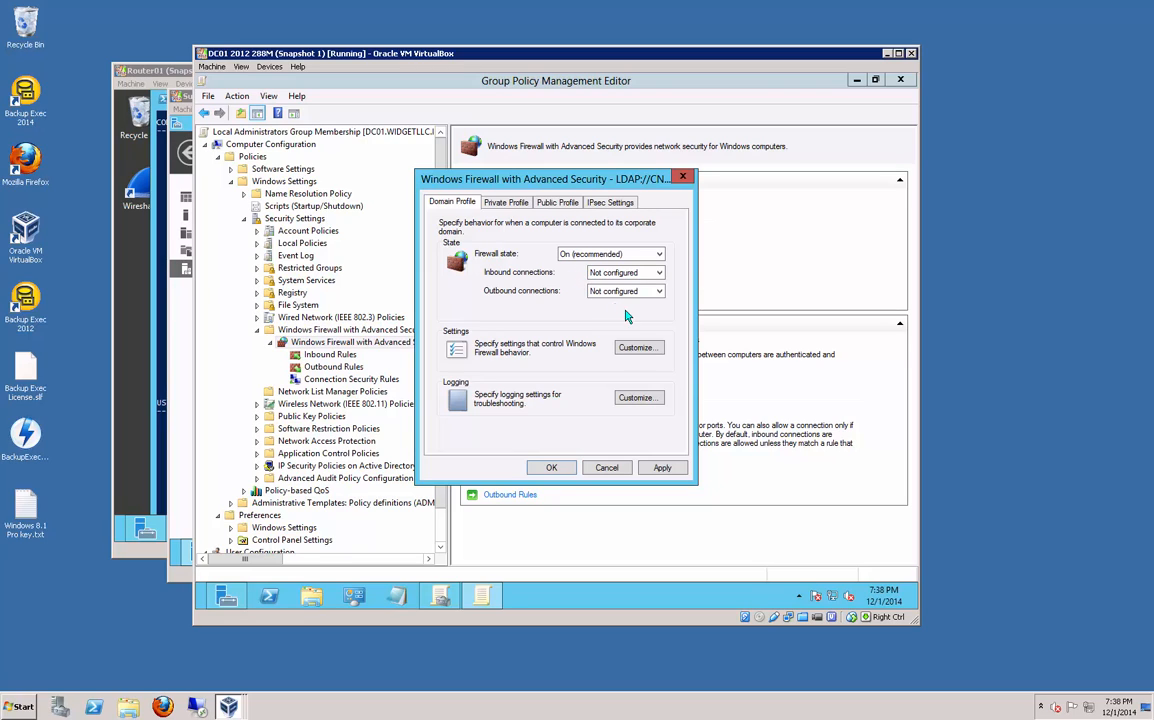
left_click(600, 276)
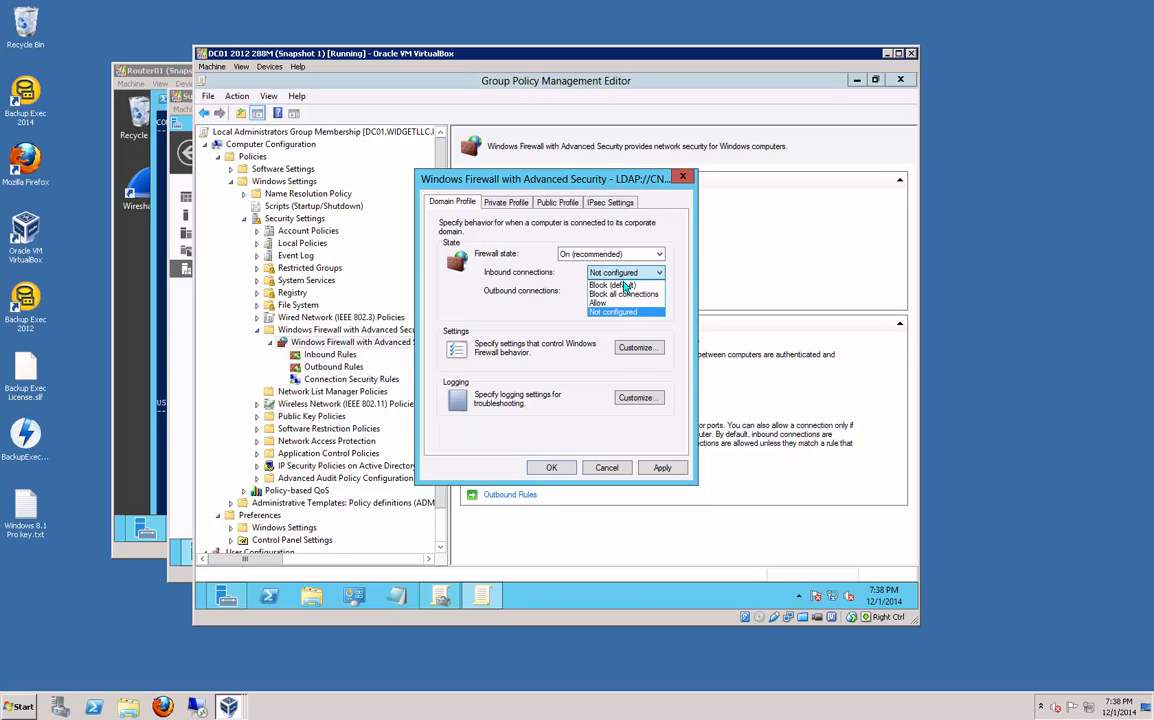
left_click(626, 291)
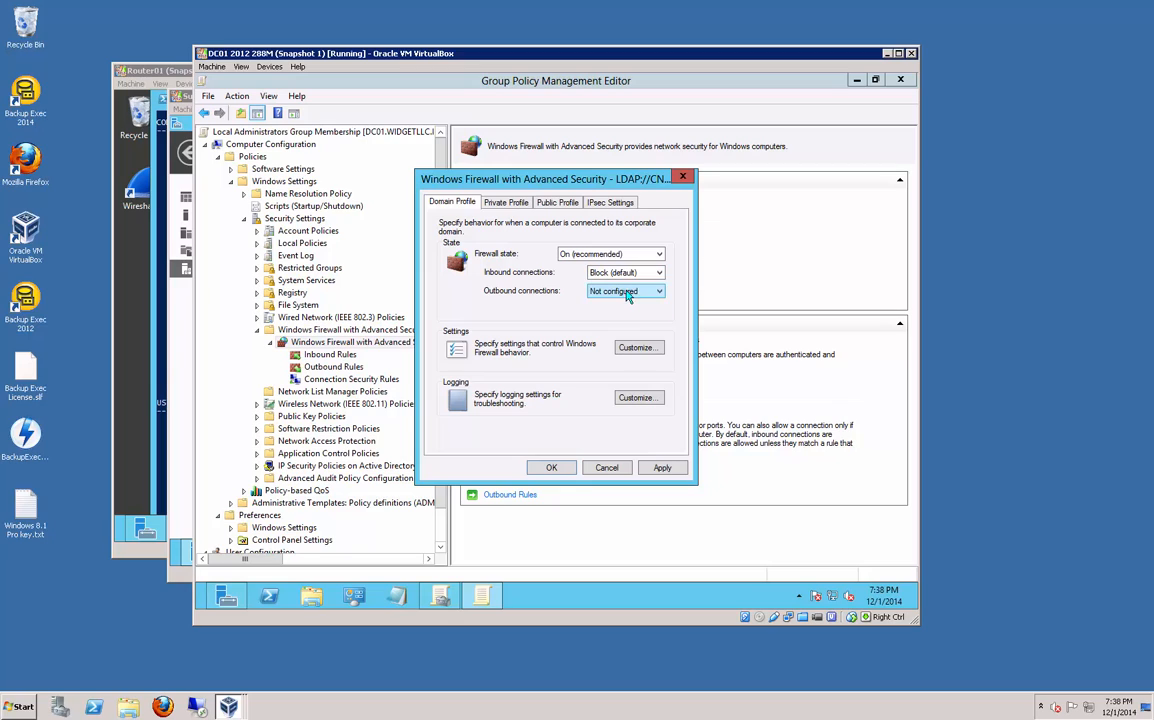
left_click(627, 295)
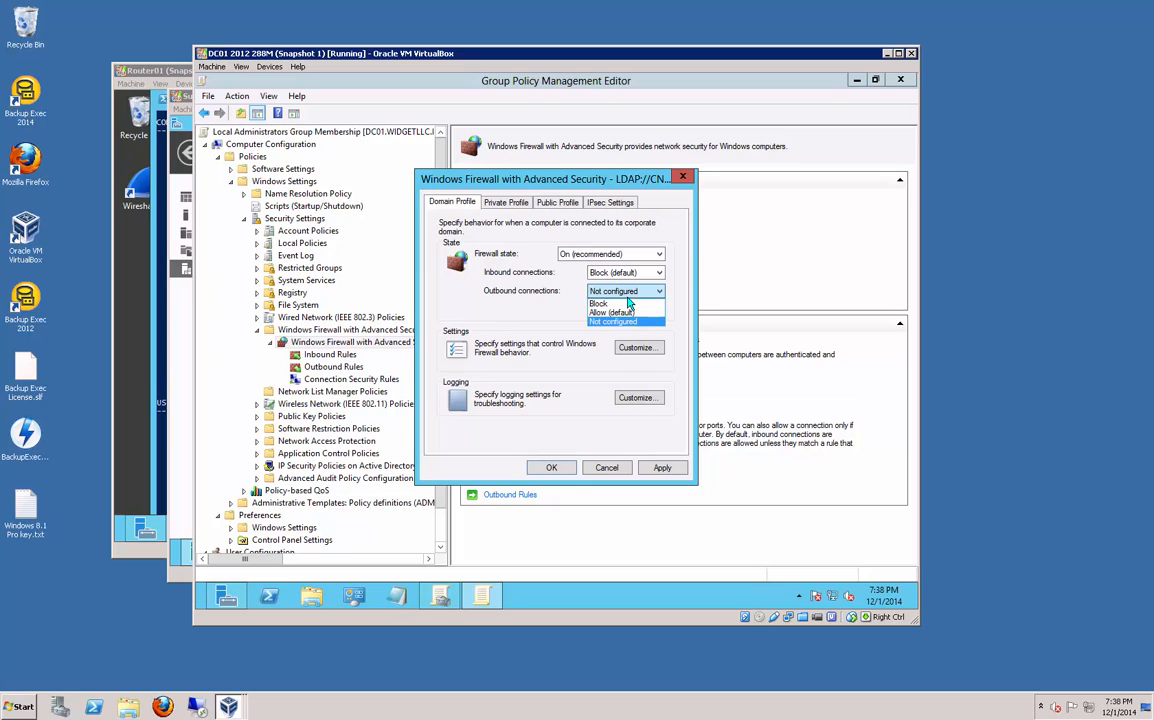
left_click(614, 314)
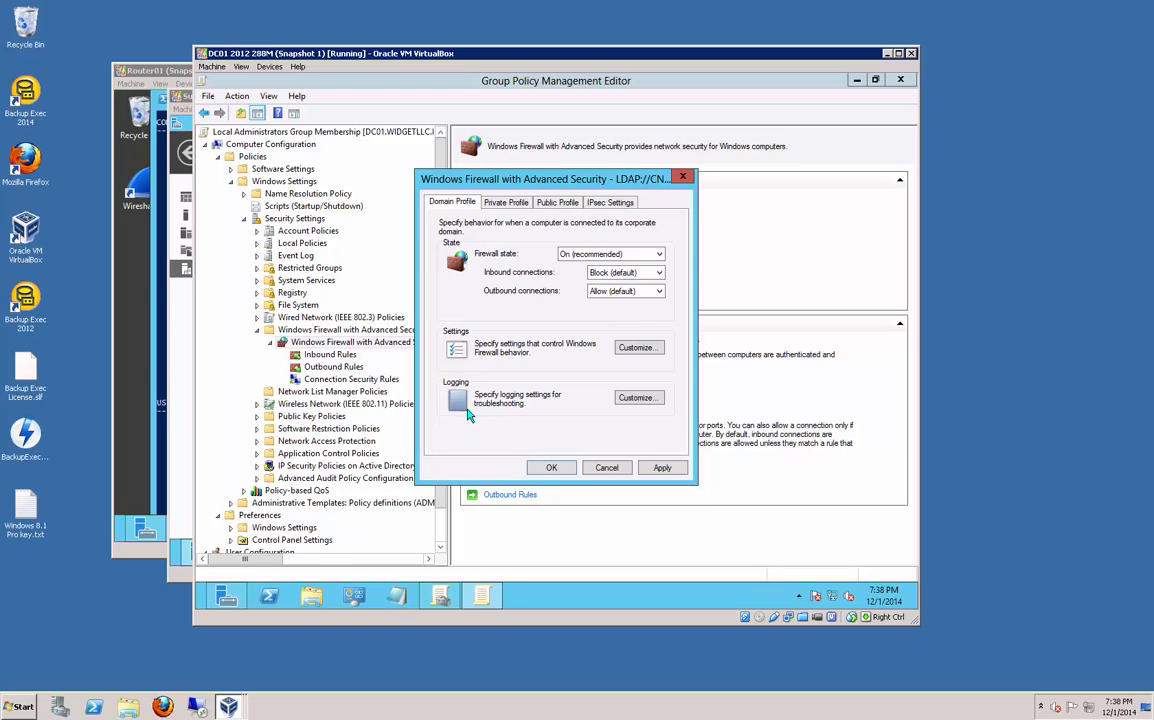
Step: Set the Private Profile to On, inbound Block, outbound Allow
left_click(519, 205)
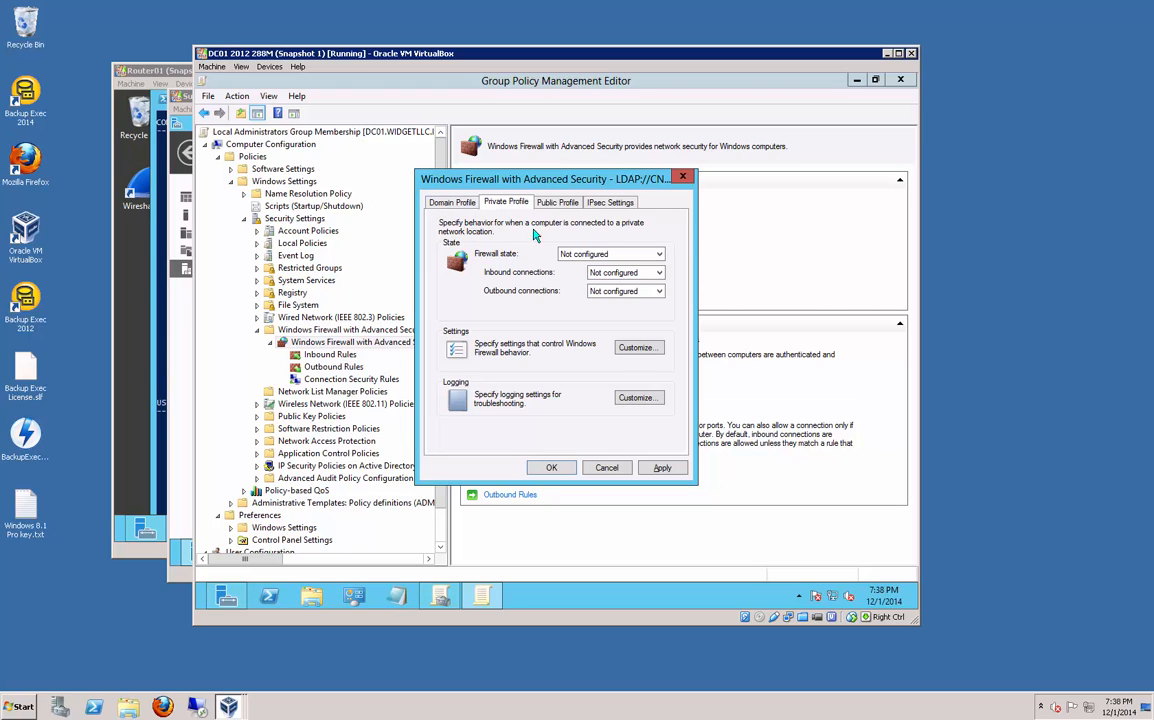
left_click(595, 259)
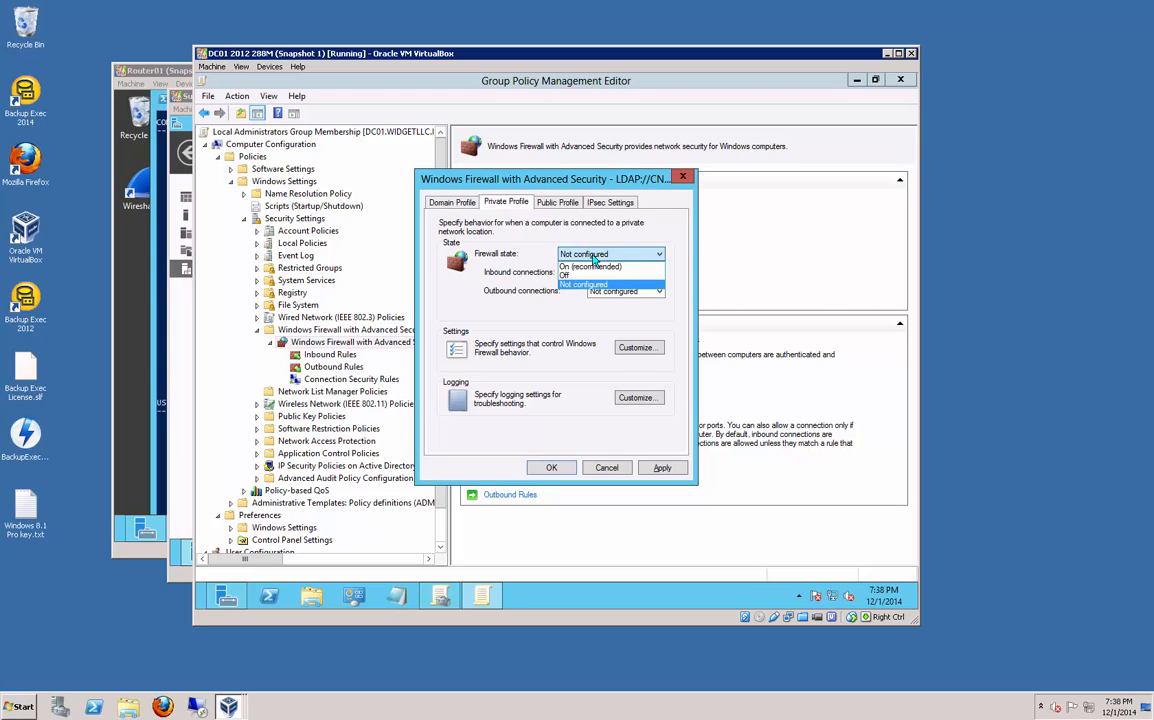
left_click(591, 266)
left_click(592, 275)
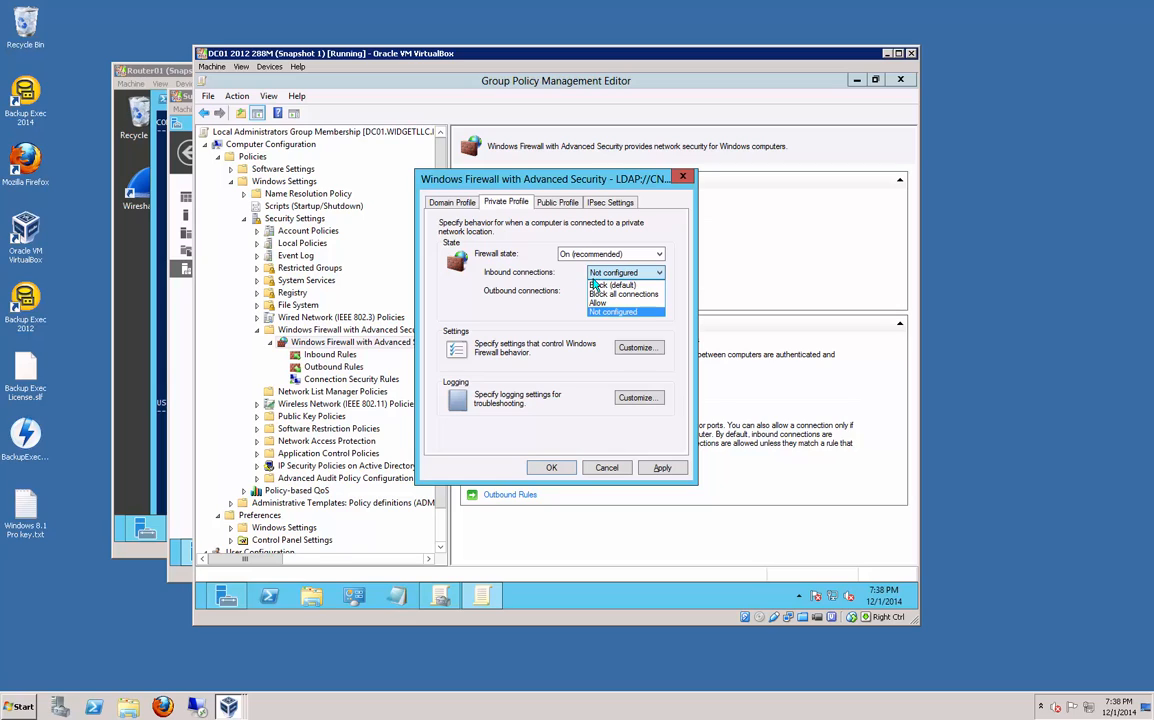
left_click(596, 286)
left_click(596, 291)
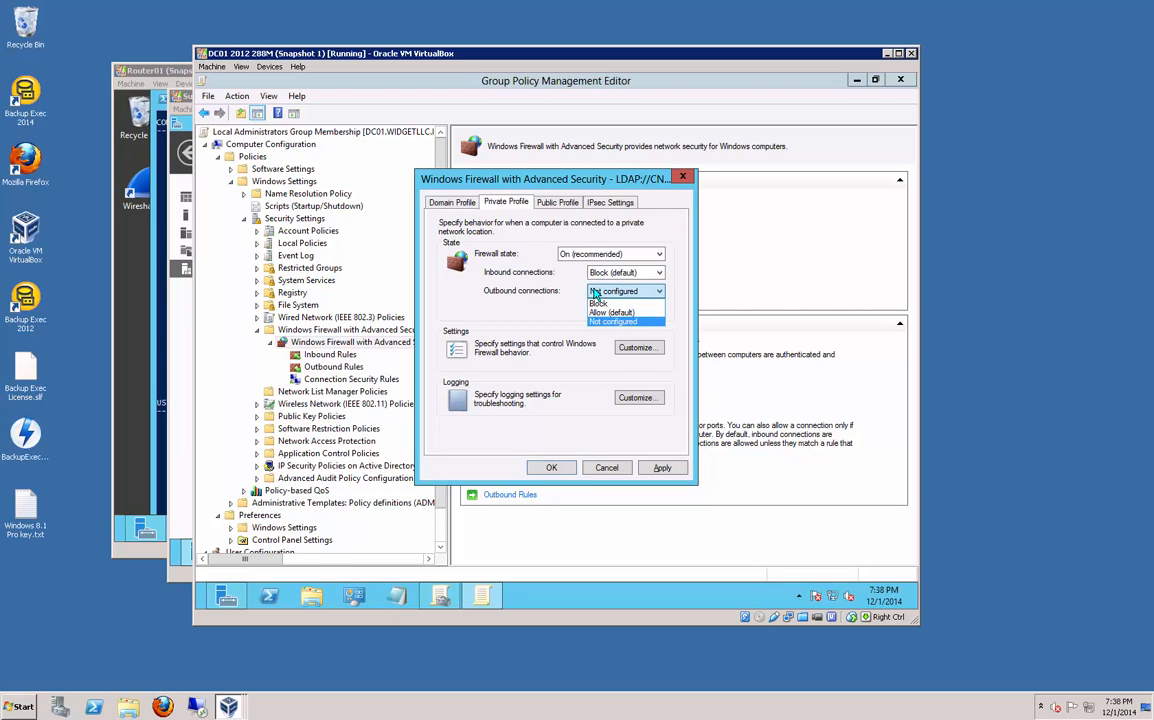
left_click(597, 318)
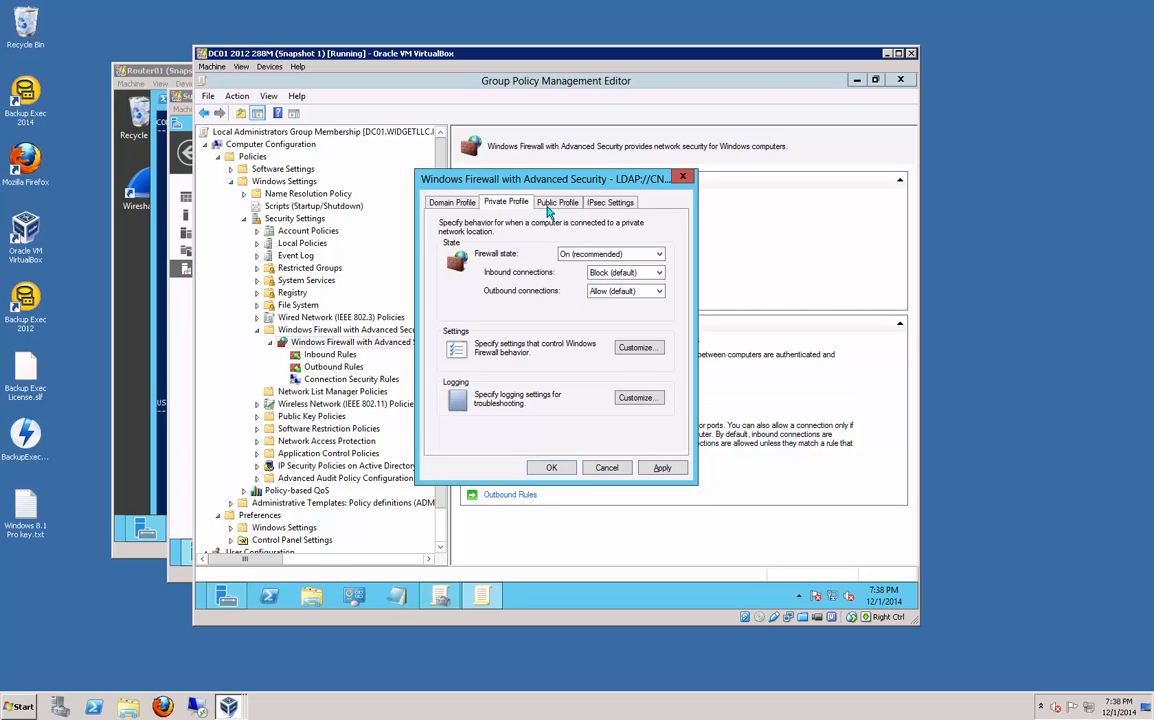
Step: Set the Public Profile to On, inbound Block, outbound Allow, and apply with OK
left_click(555, 202)
left_click(584, 255)
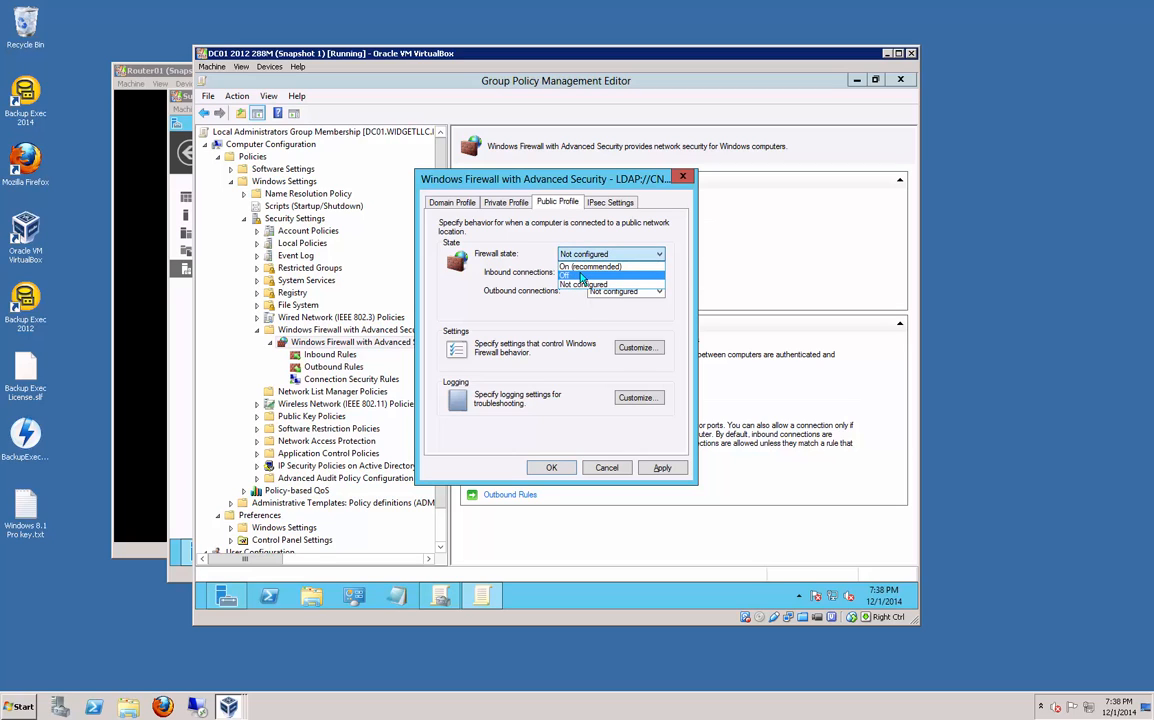
left_click(590, 266)
left_click(605, 272)
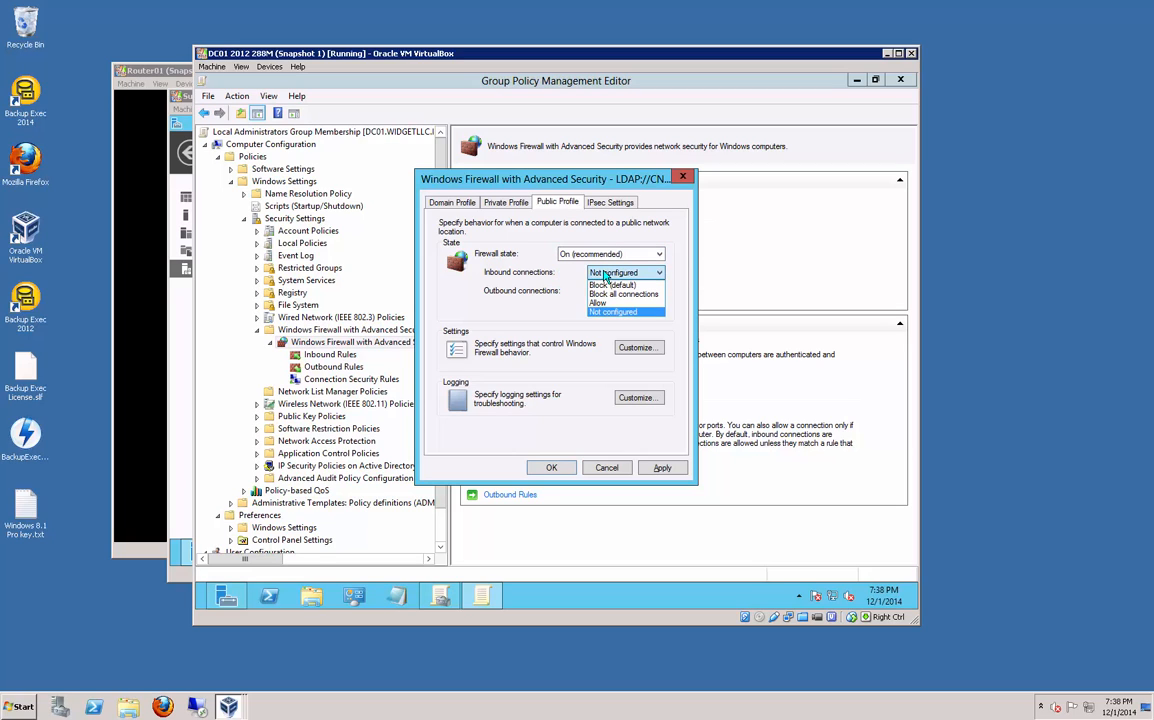
left_click(604, 285)
left_click(610, 290)
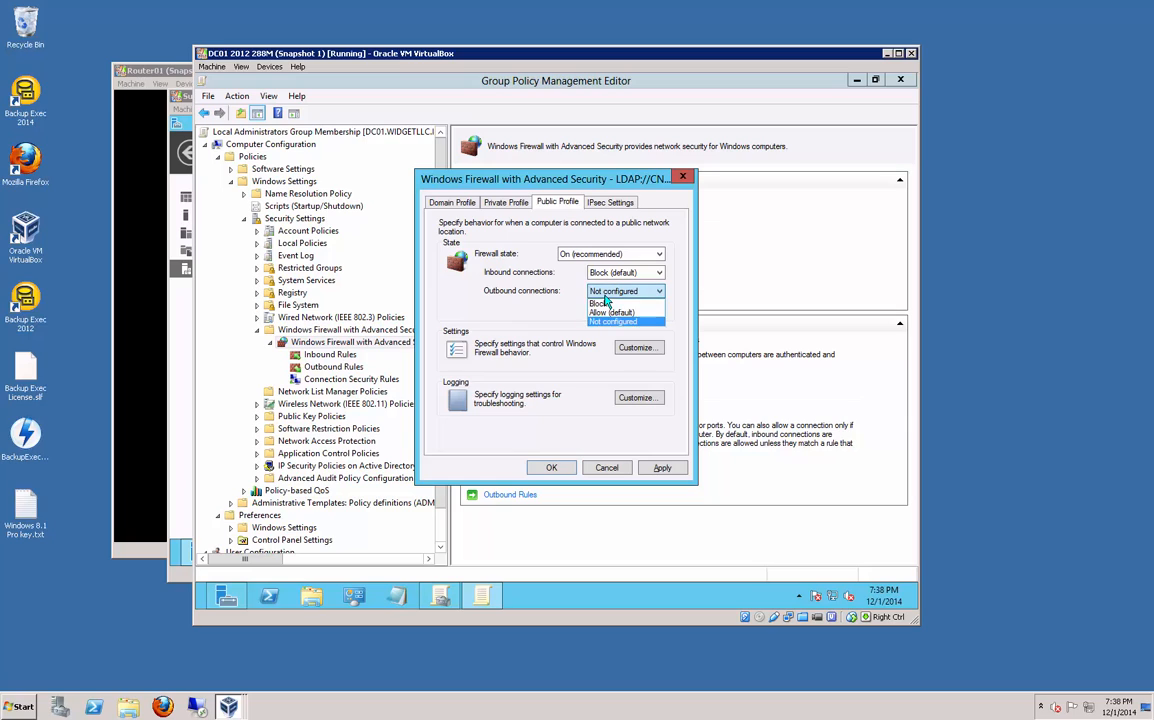
left_click(604, 313)
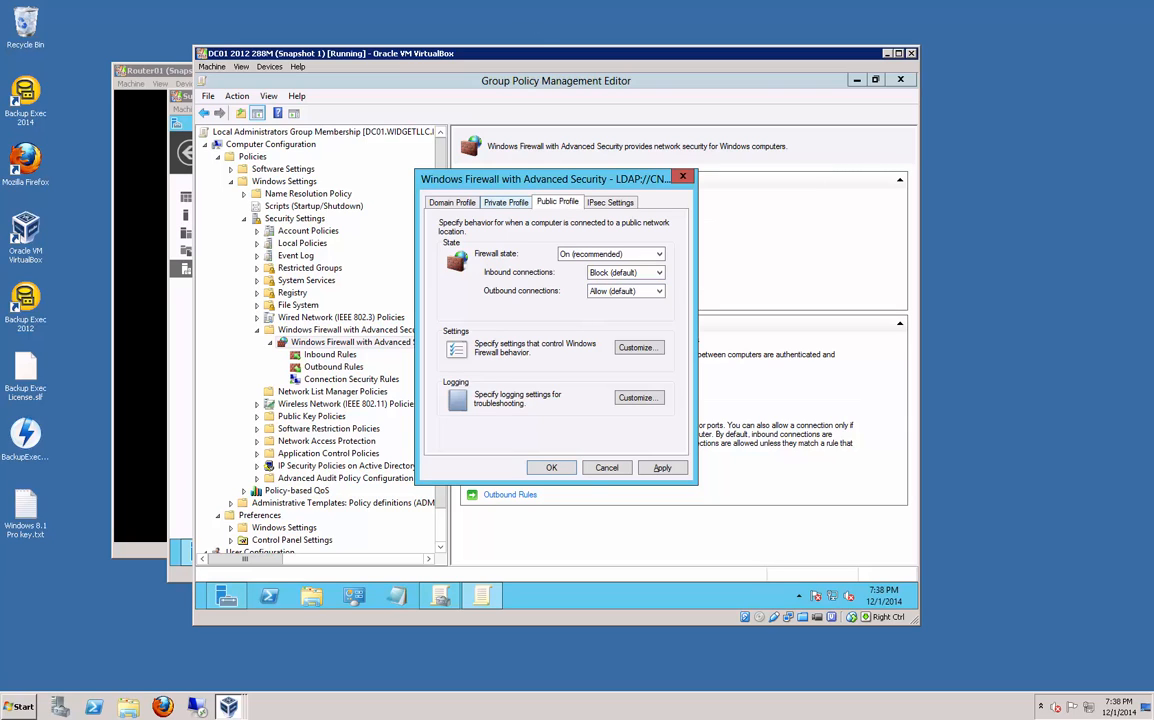
left_click(551, 468)
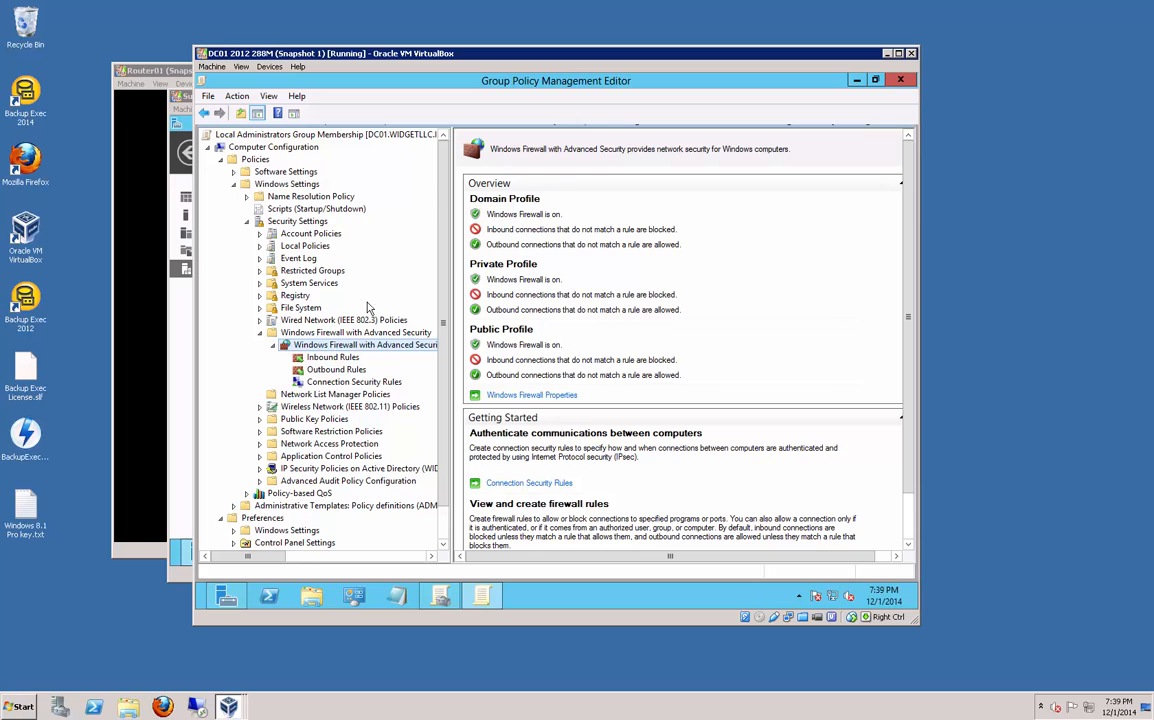
Step: Start a new inbound rule using the predefined DNS Service group
left_click(330, 369)
key("Up")
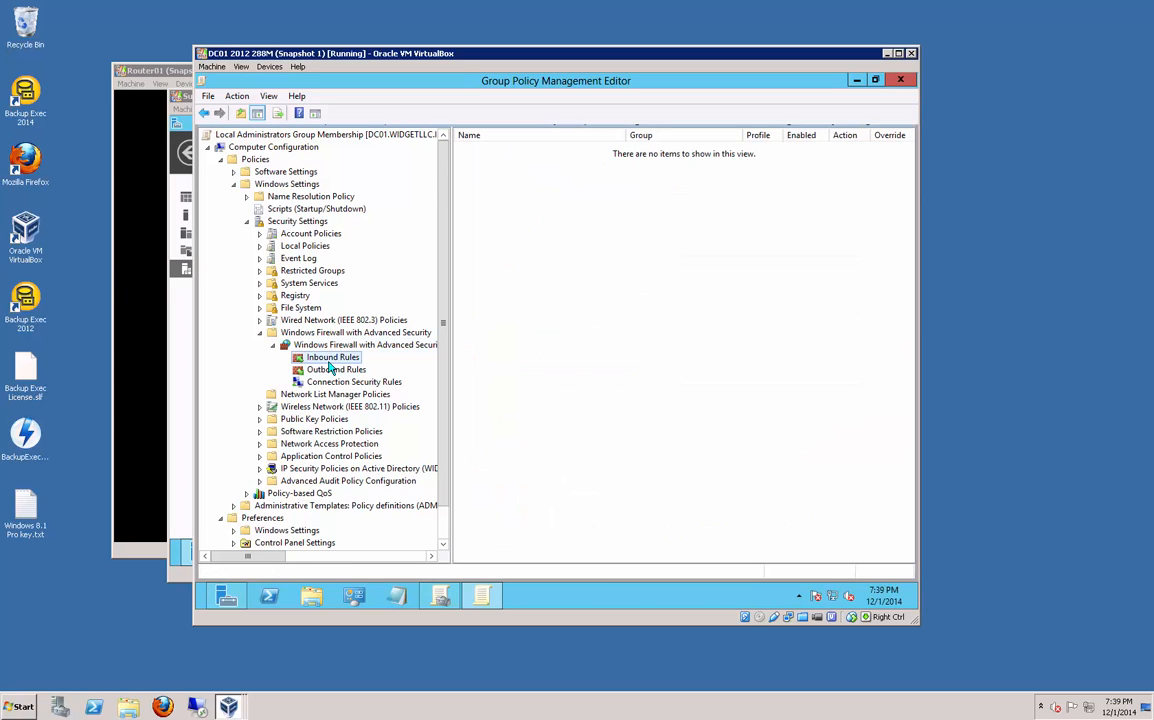
key("shift+F10")
key("Escape")
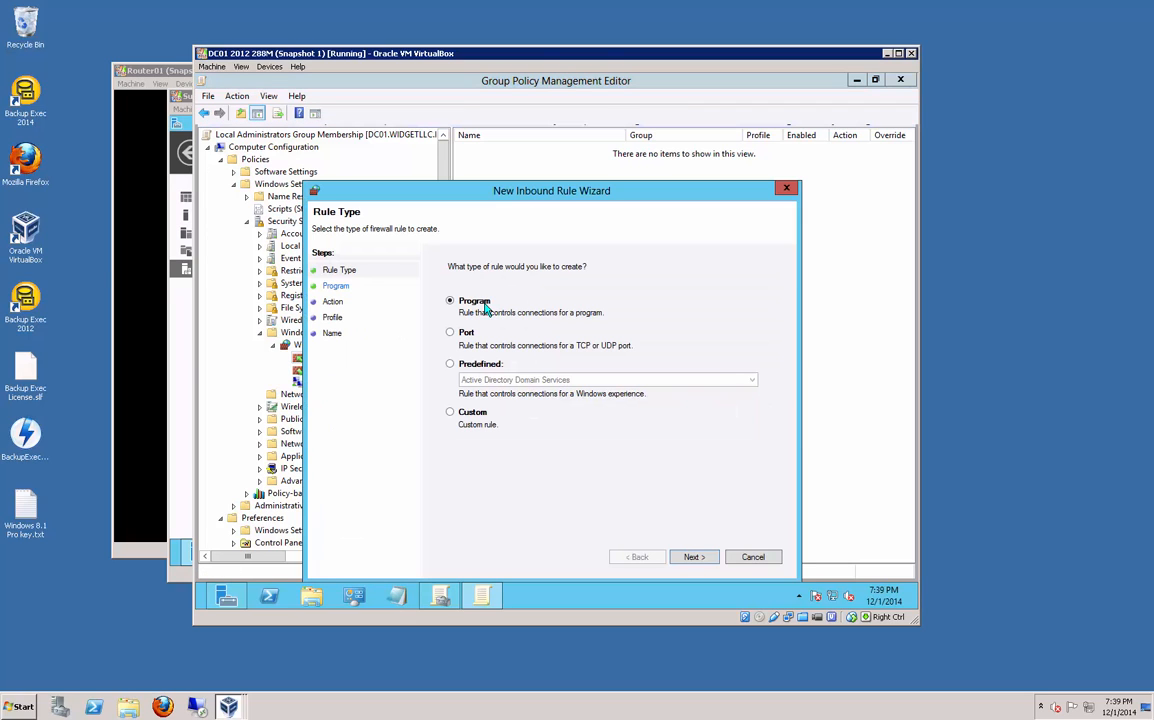
left_click(495, 363)
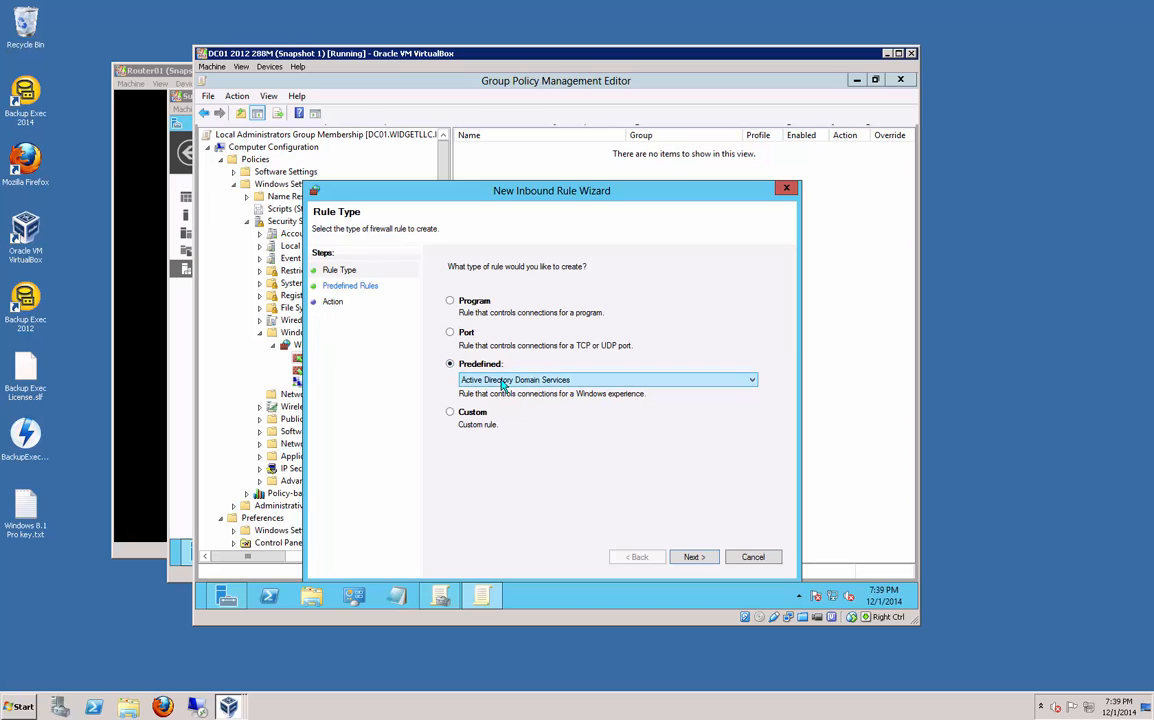
left_click(503, 382)
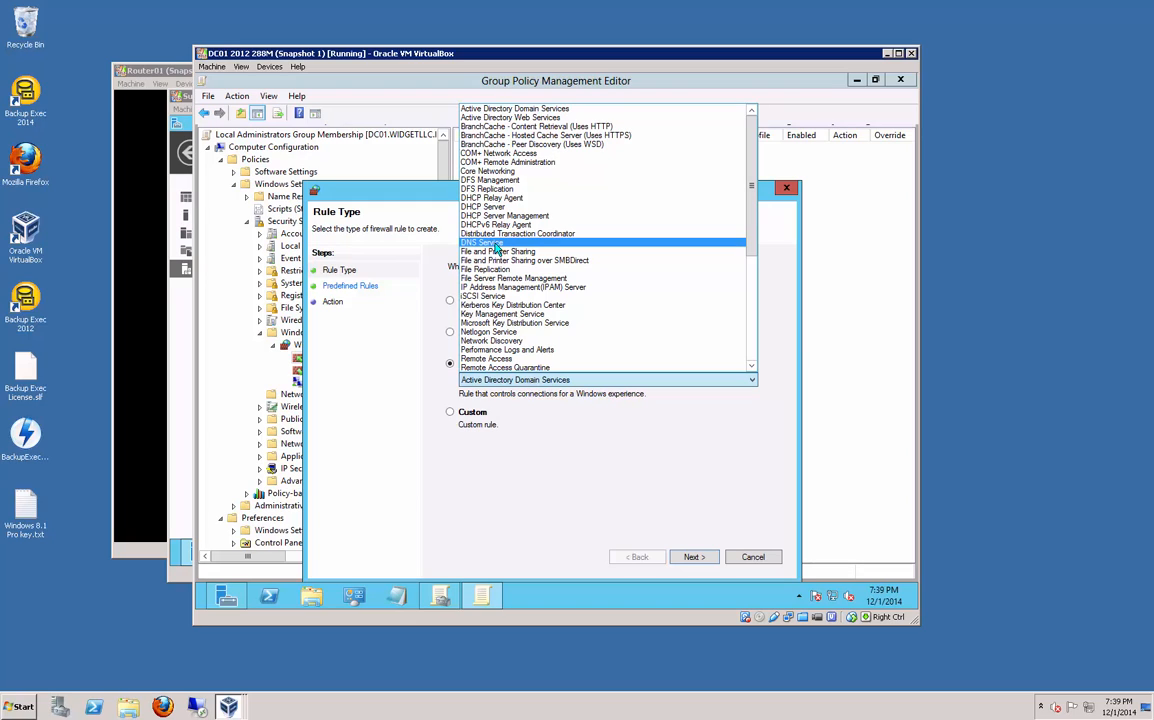
left_click(497, 244)
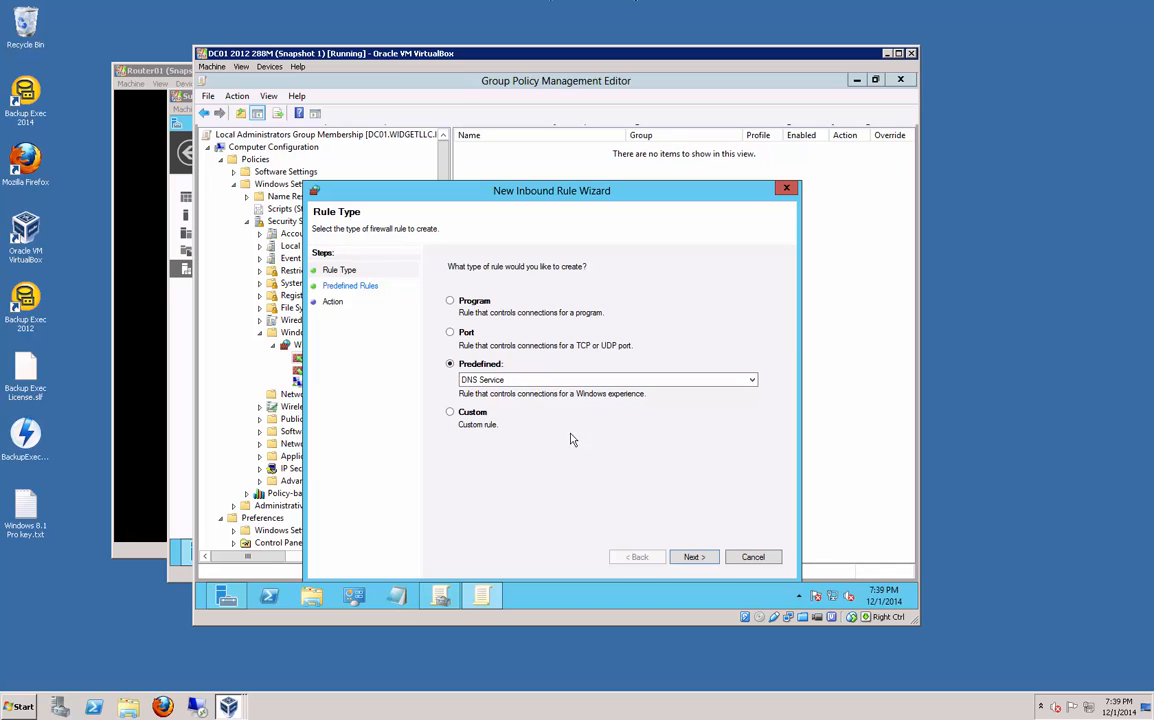
left_click(678, 560)
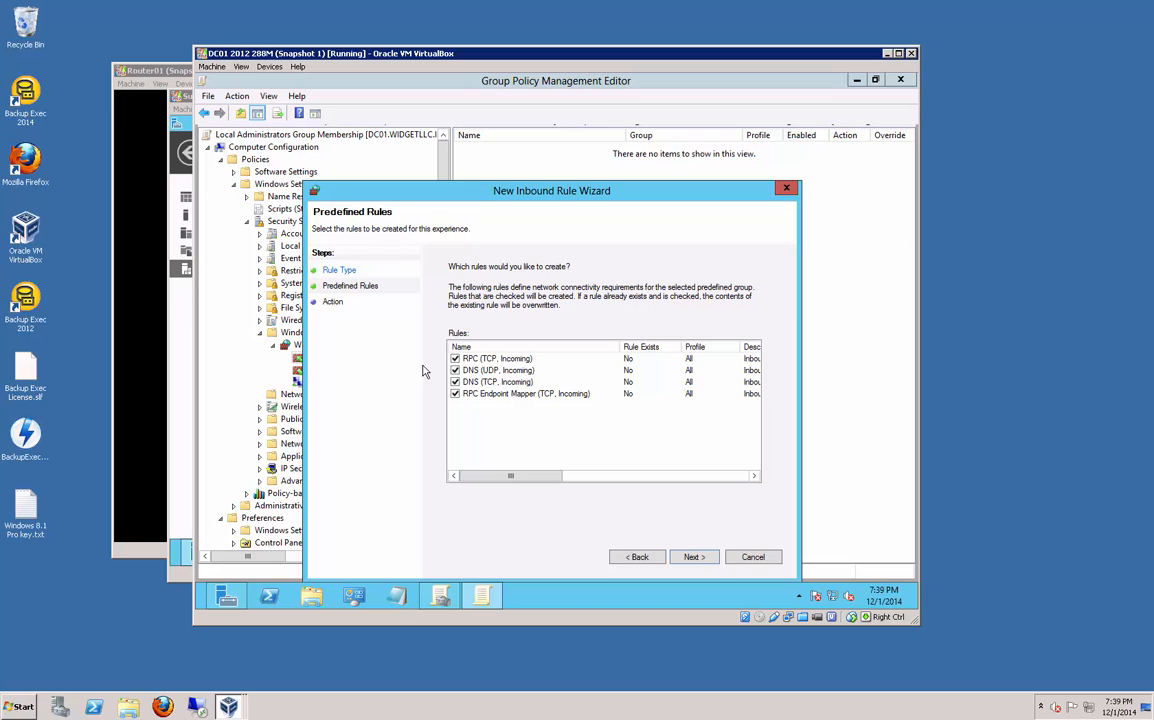
Step: Exclude the DNS TCP and UDP rules and allow the remaining RPC and RPC Endpoint Mapper rules
left_click(455, 370)
left_click(455, 393)
left_click(455, 382)
left_click(690, 557)
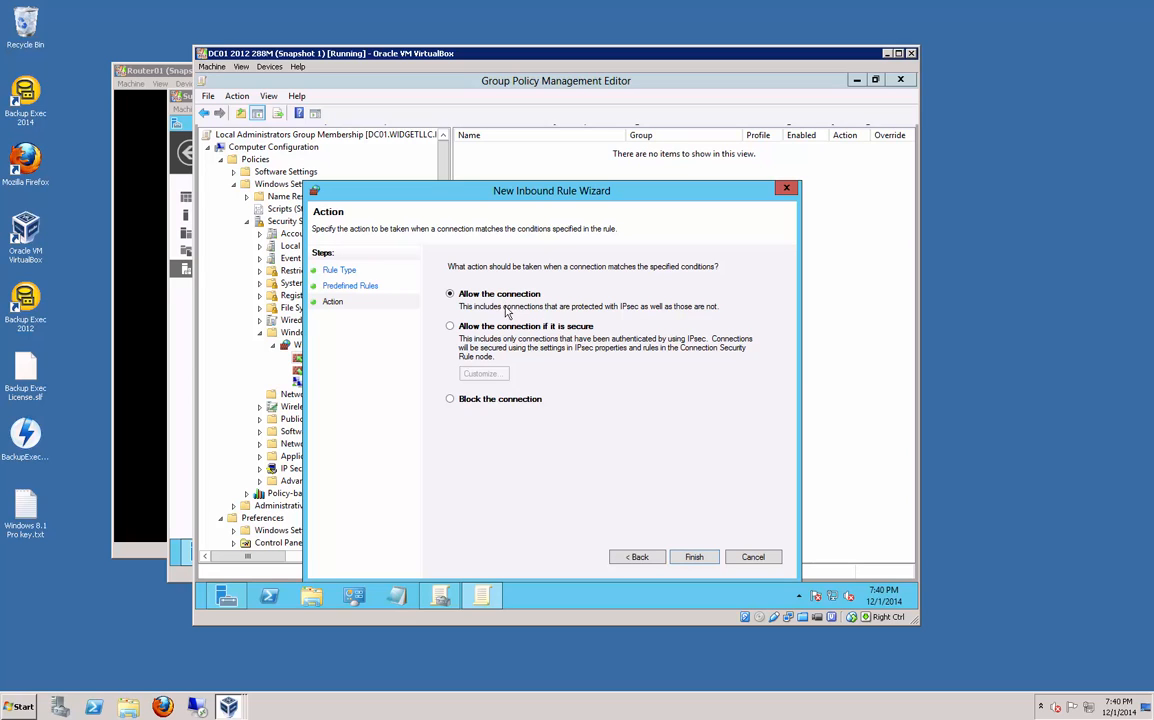
left_click(693, 557)
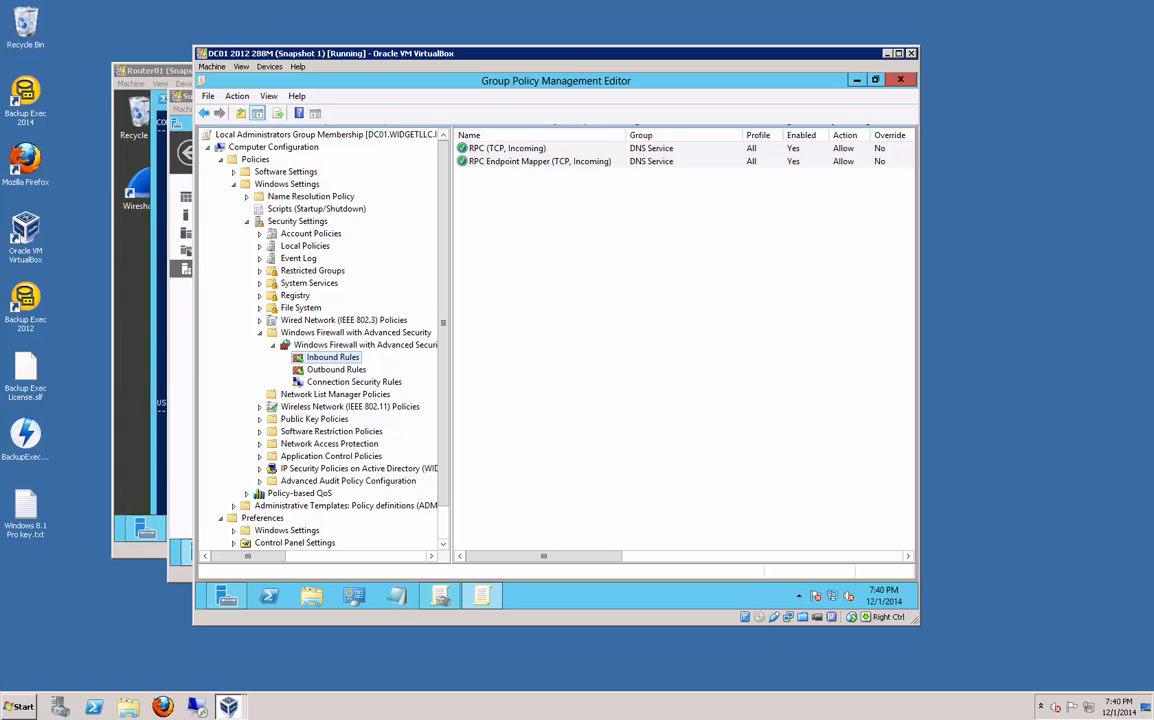
Step: Add predefined Remote Service Management inbound allow rules for RPC and RPC-EPMAP, excluding NP-In
right_click(334, 366)
left_click(342, 376)
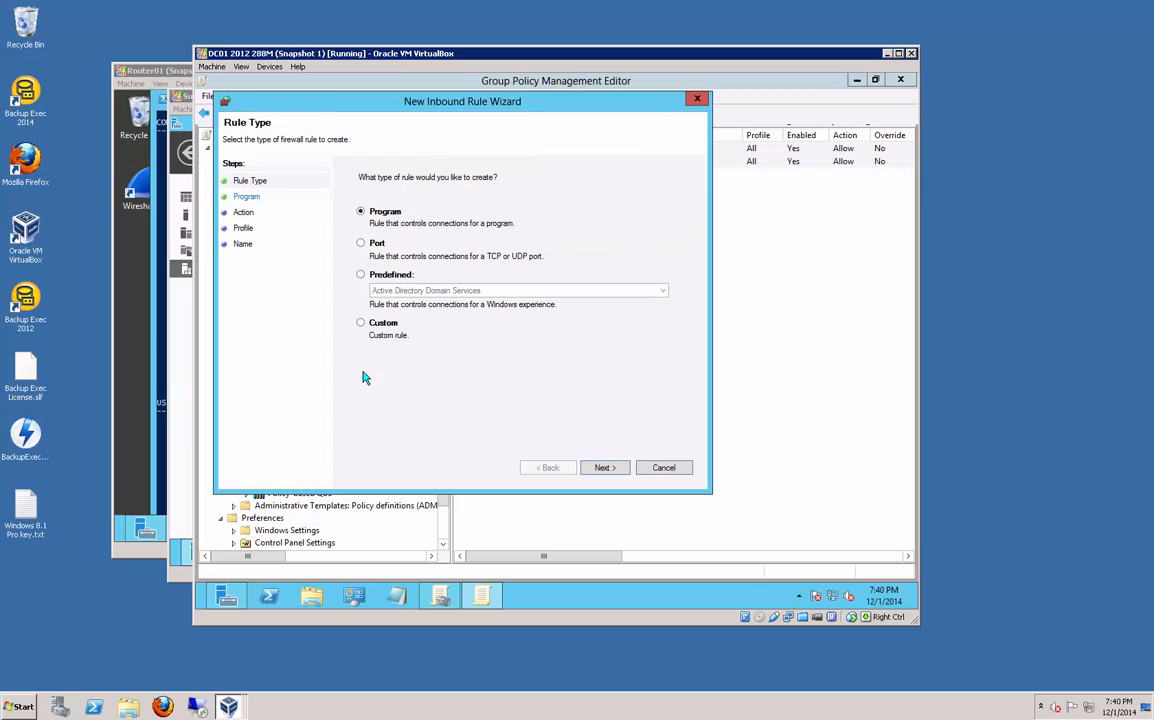
left_click_drag(400, 102, 507, 131)
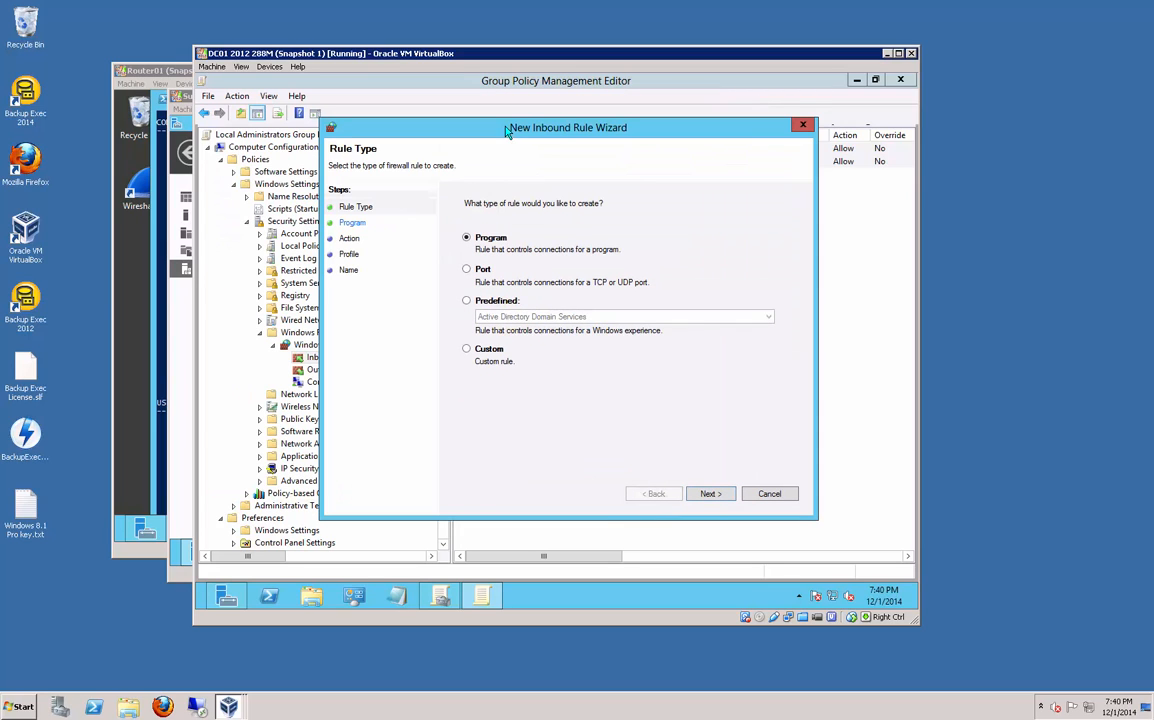
left_click(499, 304)
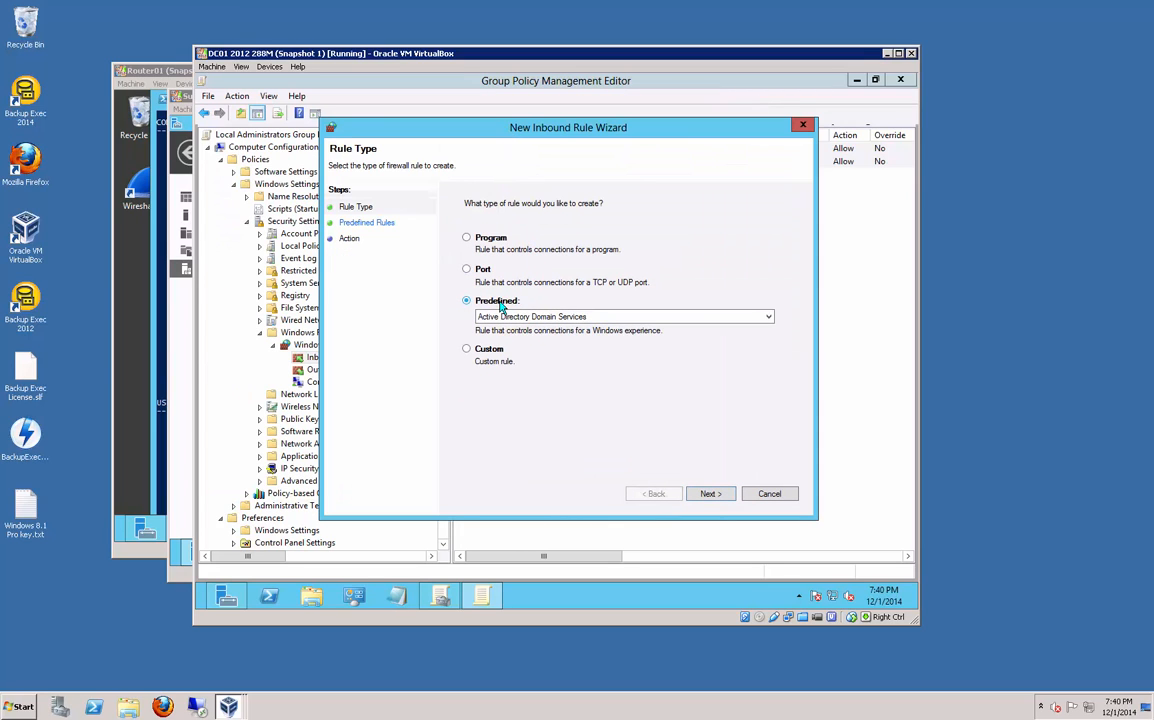
left_click(632, 317)
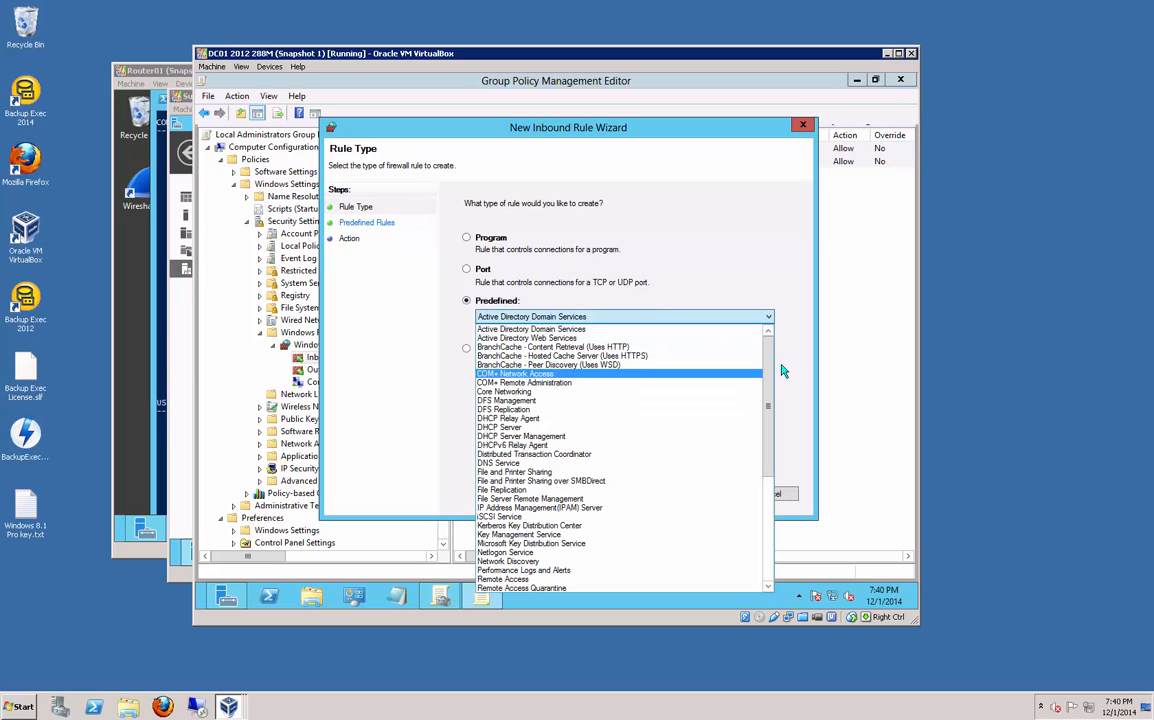
left_click_drag(773, 368, 766, 482)
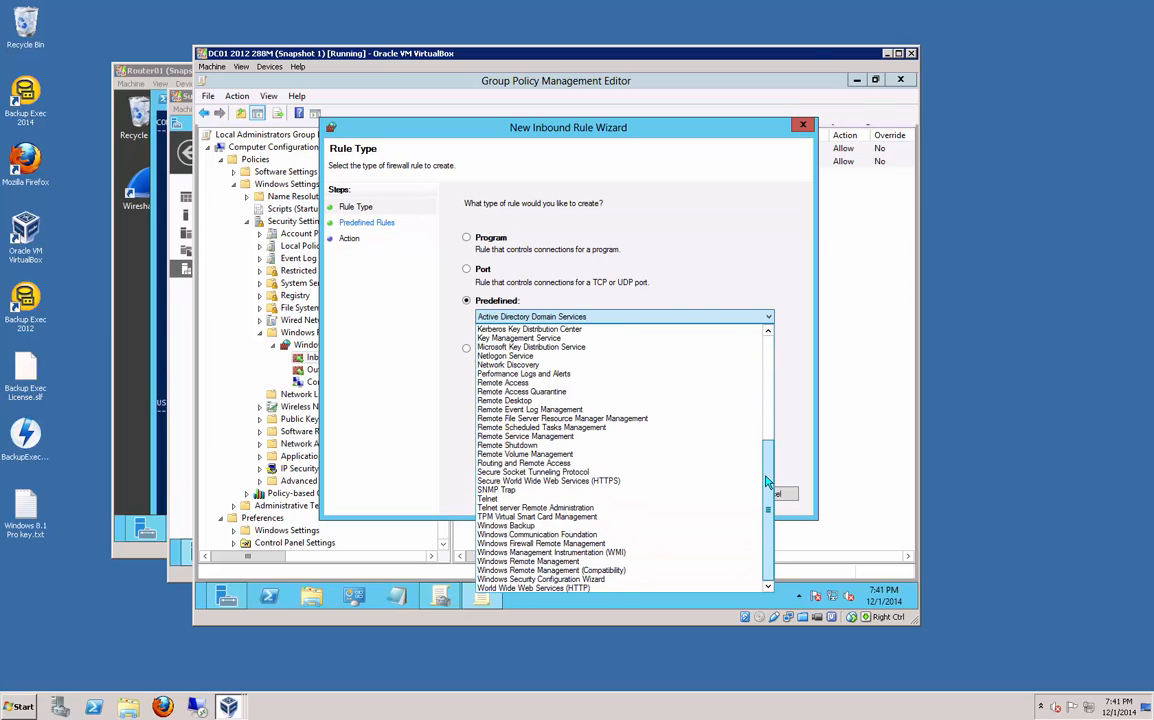
left_click(585, 437)
left_click(722, 494)
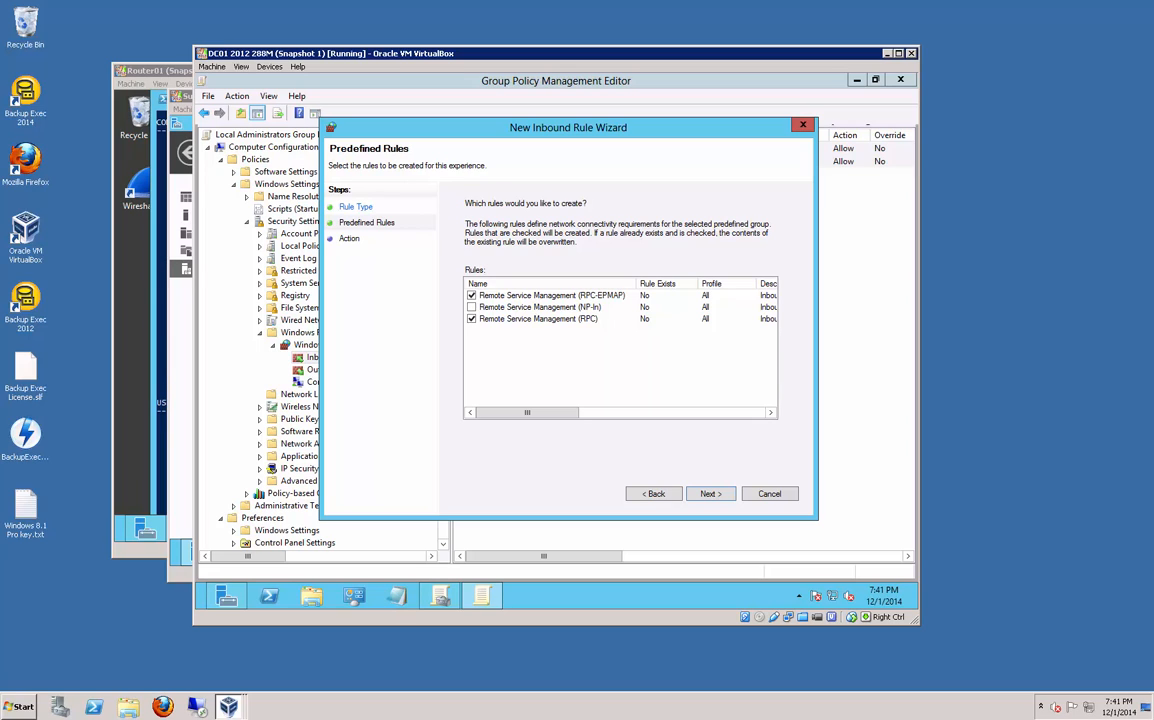
left_click(710, 493)
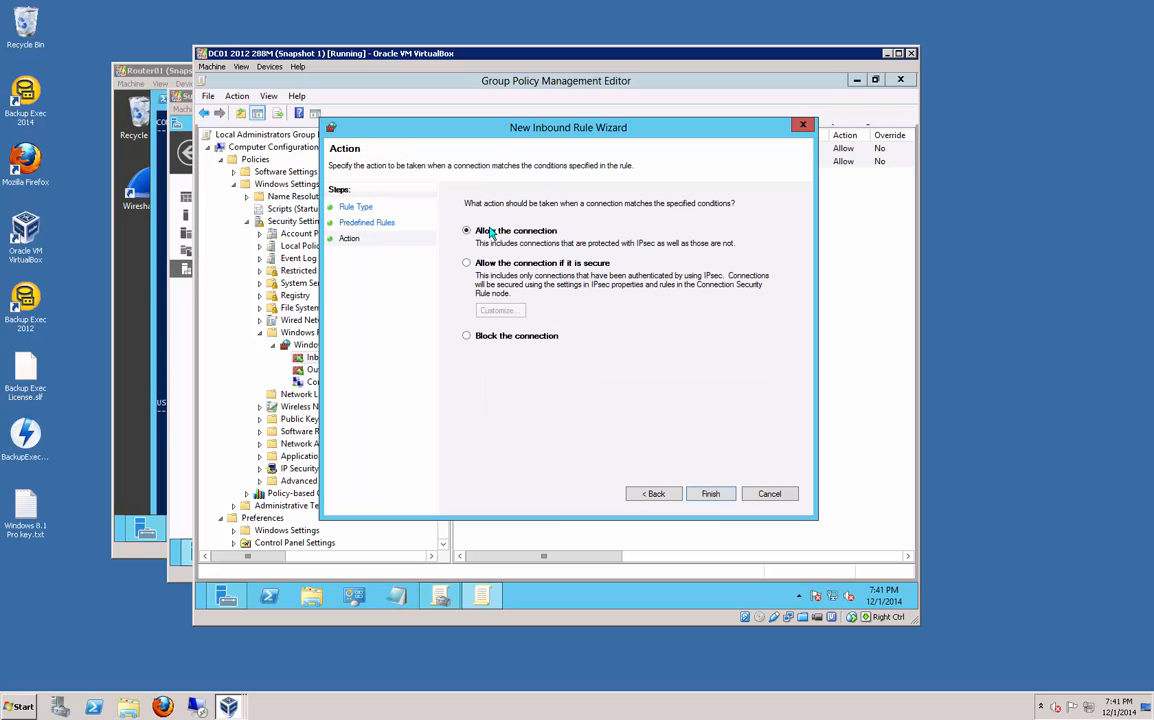
left_click(707, 497)
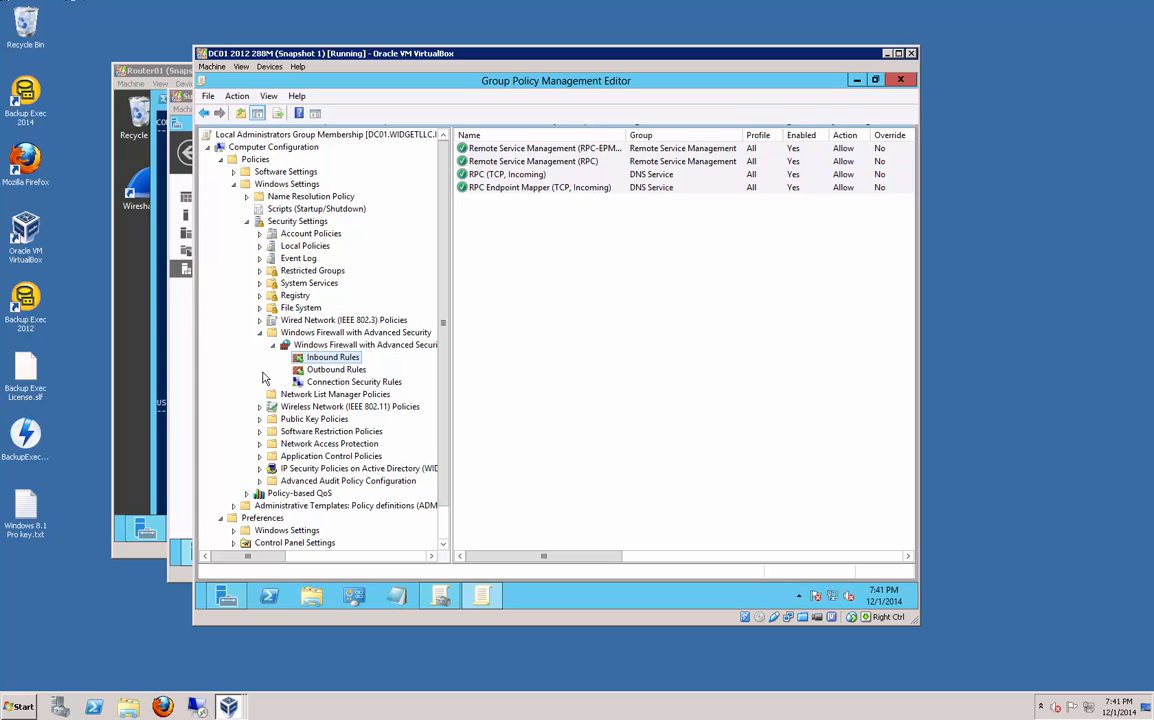
Step: Add predefined Remote Event Log Management inbound allow rules for RPC and RPC-EPMAP, excluding NP-In
right_click(328, 358)
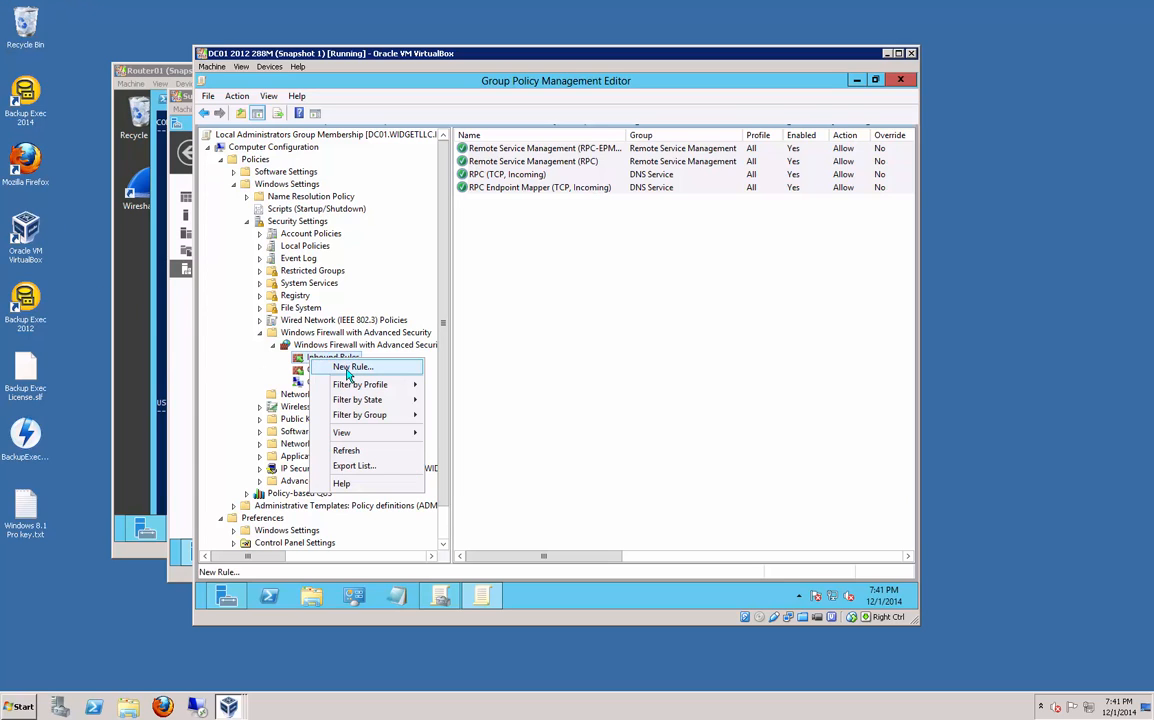
left_click(350, 370)
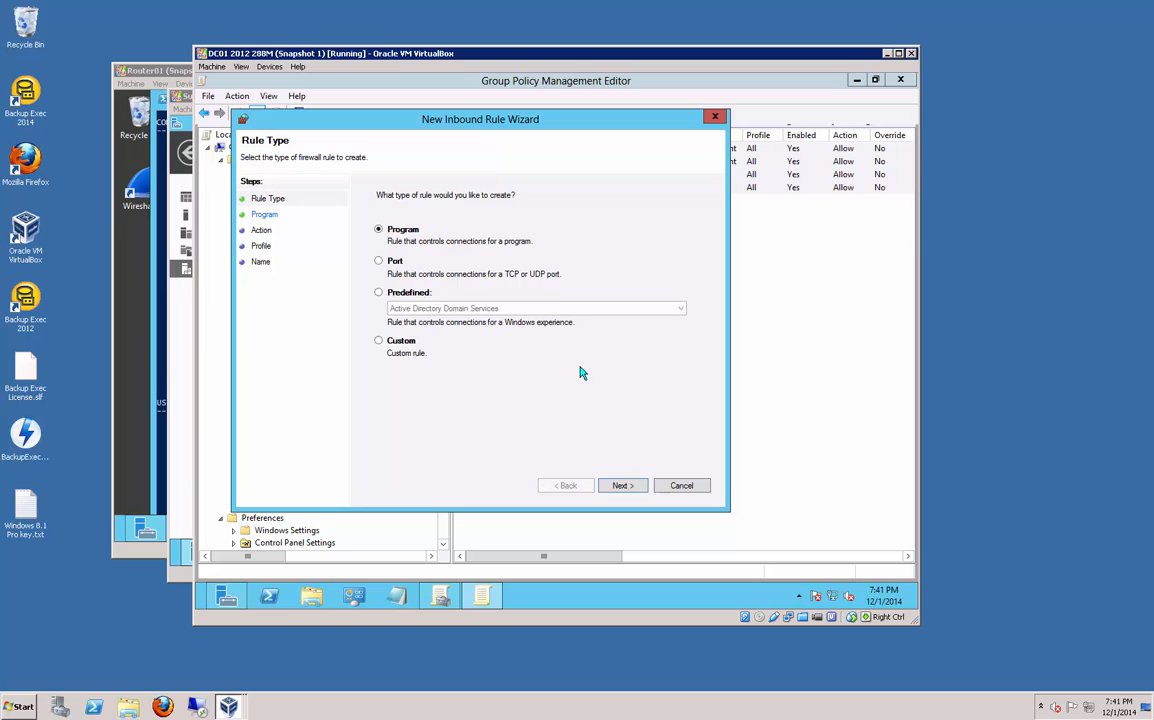
left_click(380, 292)
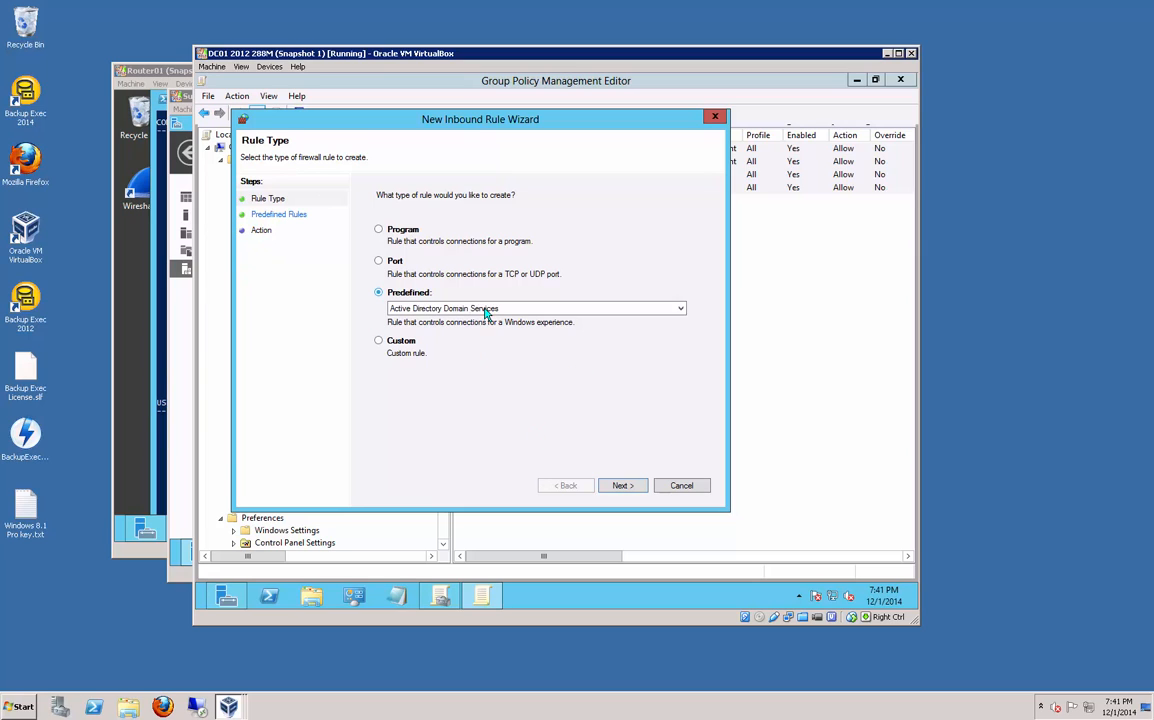
left_click(492, 309)
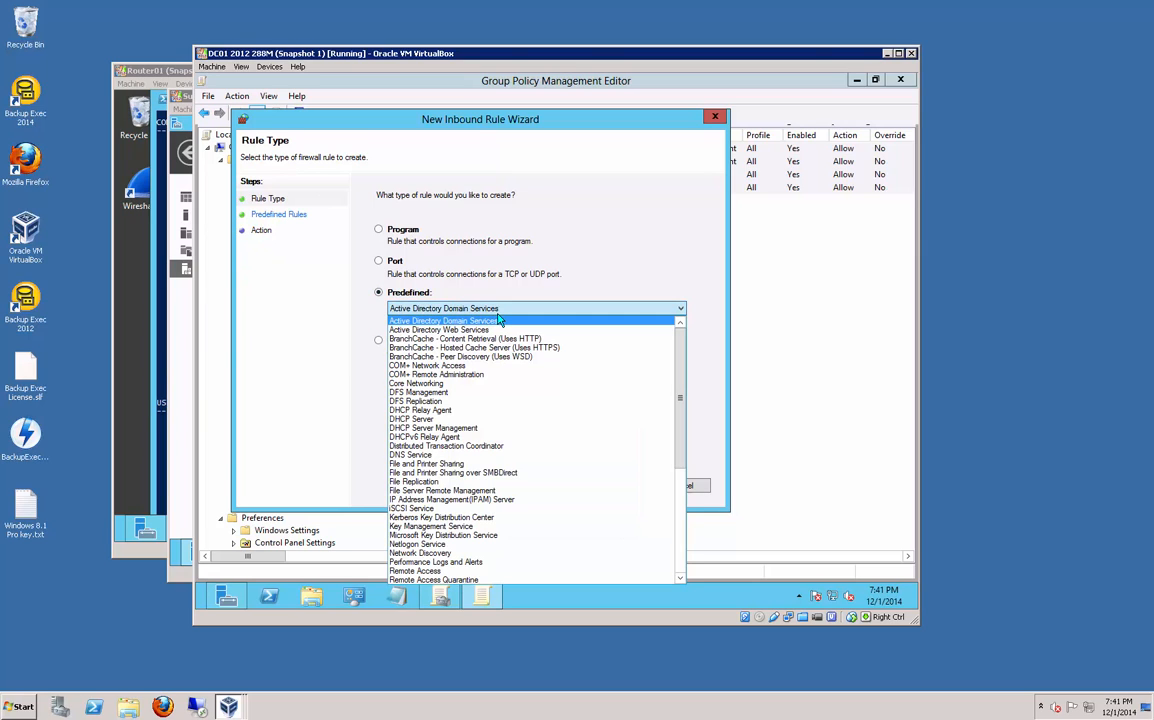
left_click_drag(681, 368, 681, 441)
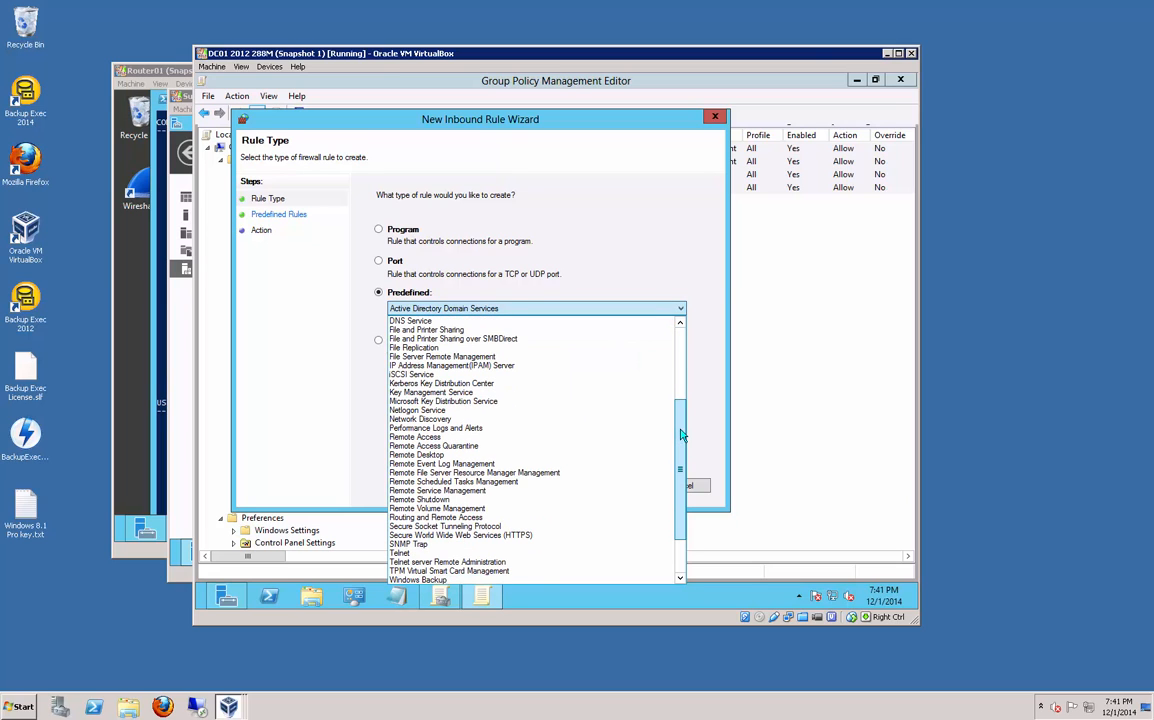
left_click(478, 466)
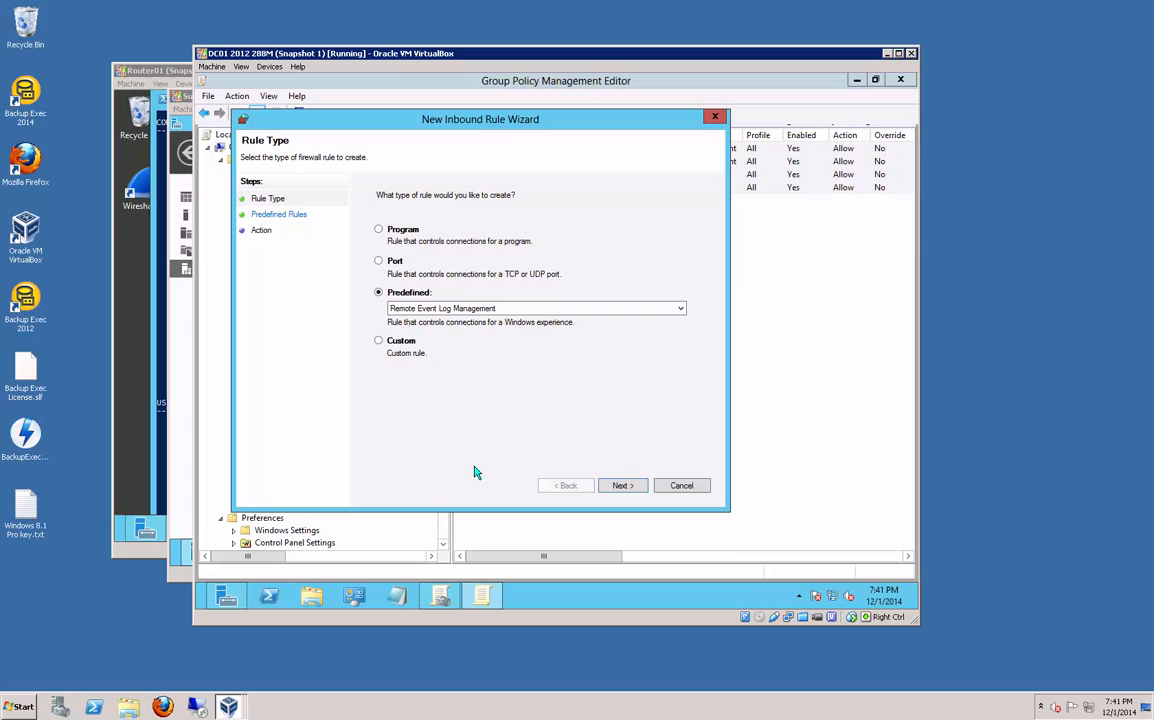
left_click(621, 485)
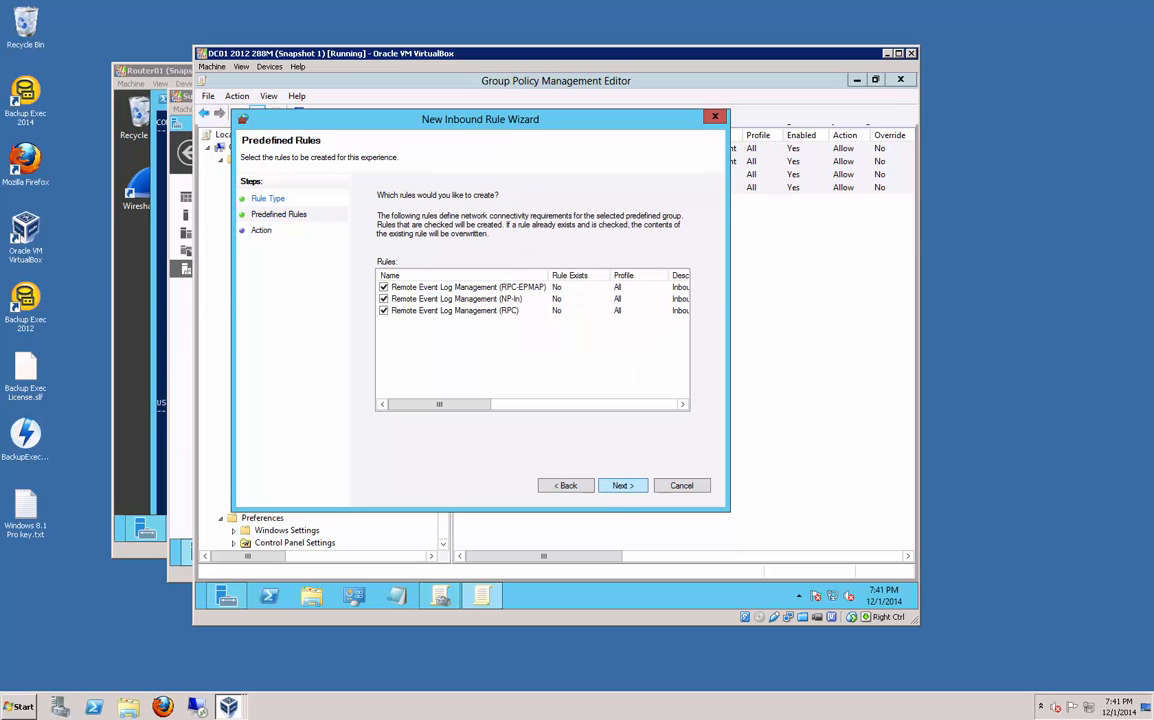
left_click(383, 298)
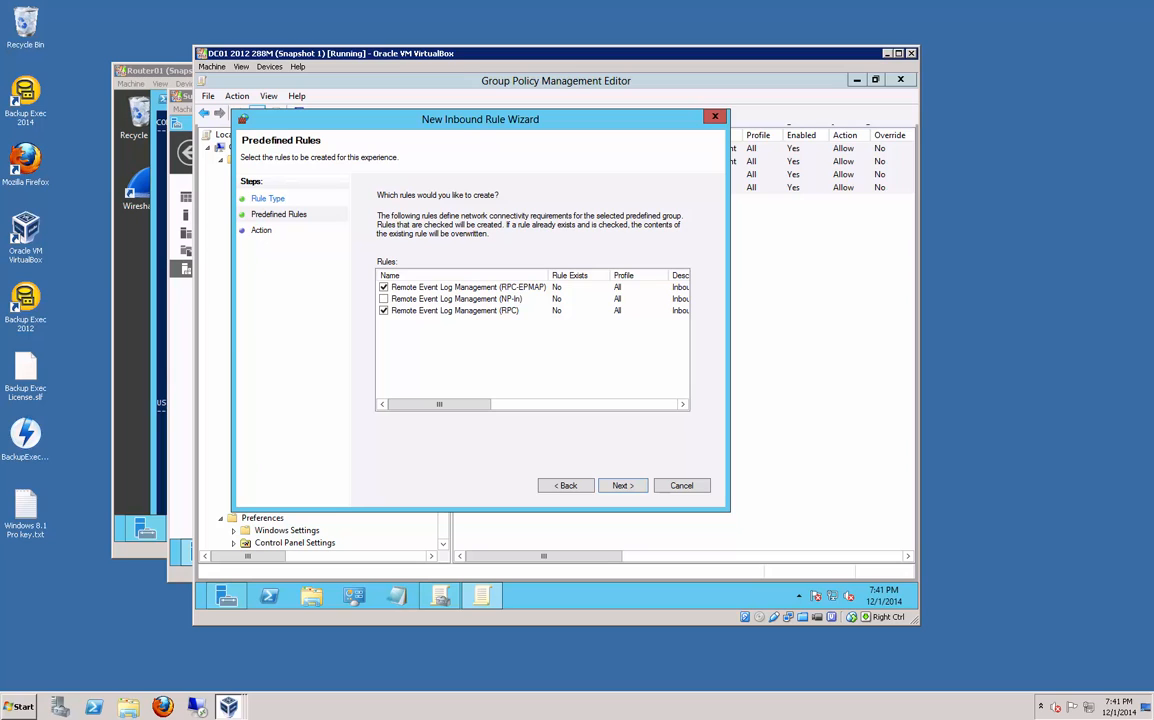
left_click(621, 485)
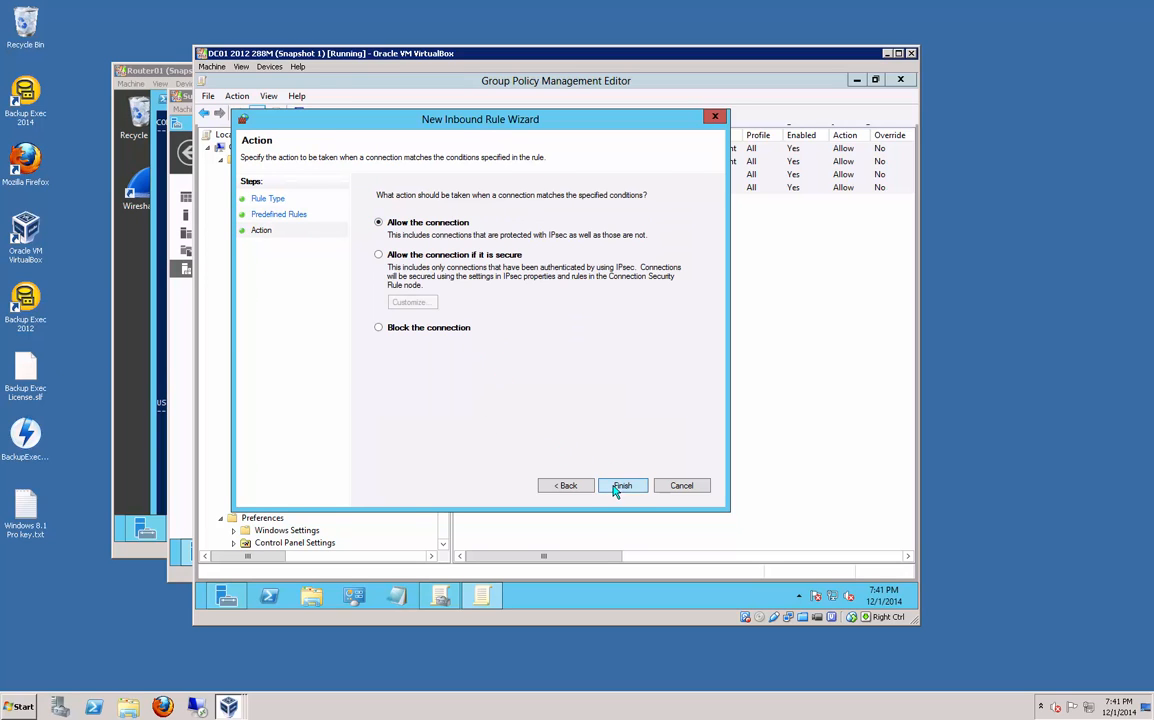
left_click(621, 485)
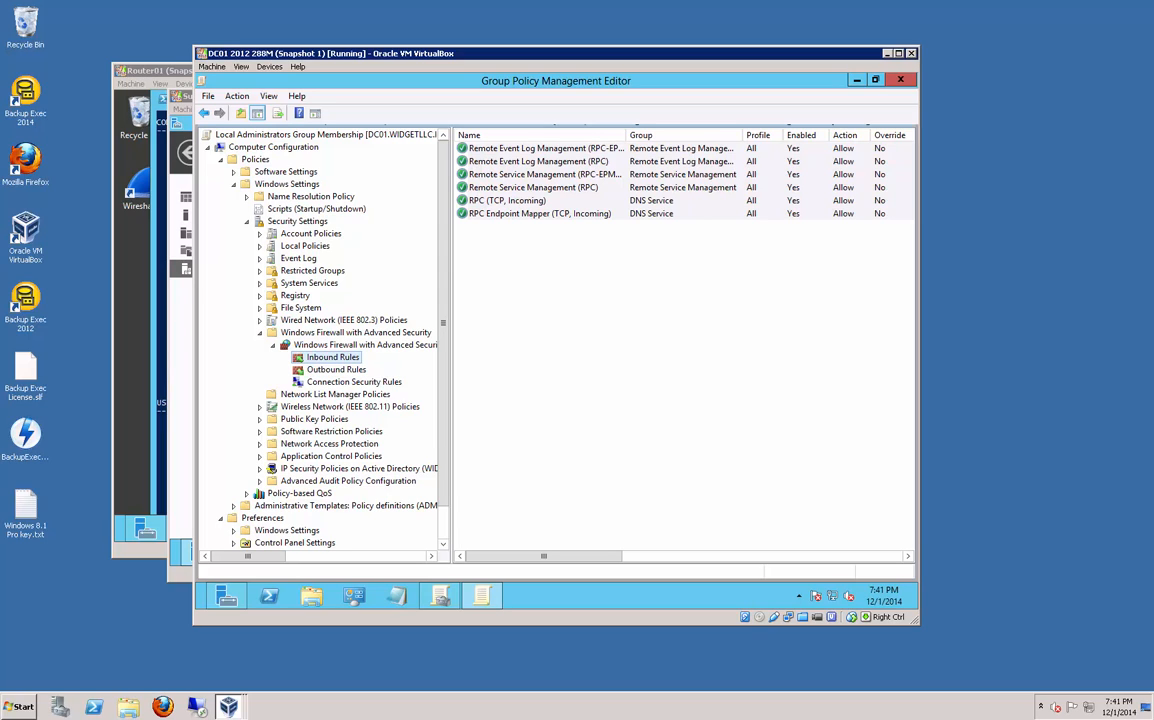
Step: Close the policy editor and Group Policy Management, then bring the Router01 VM forward
left_click(901, 84)
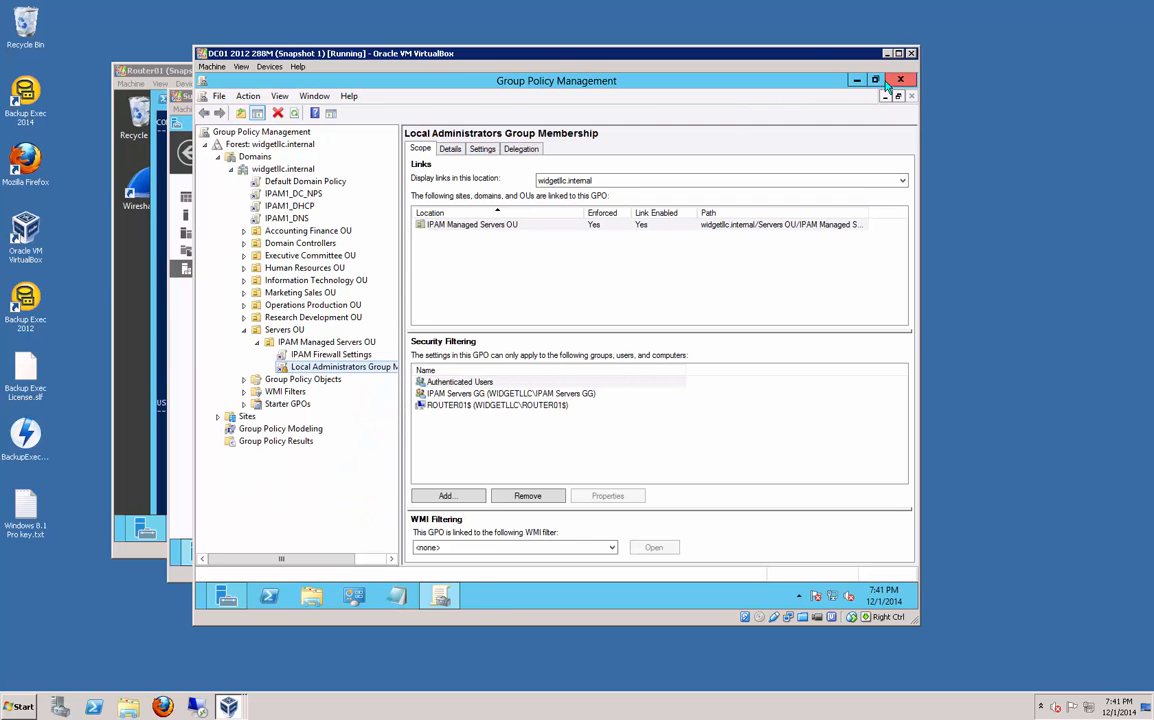
left_click(900, 80)
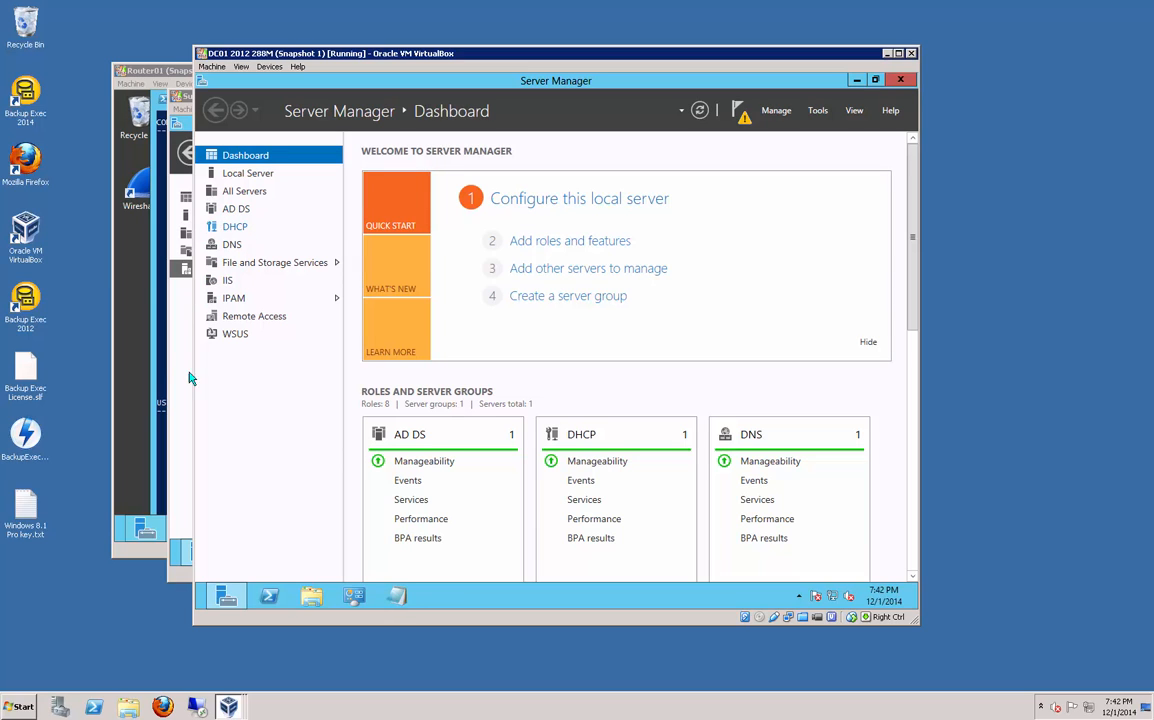
left_click(181, 576)
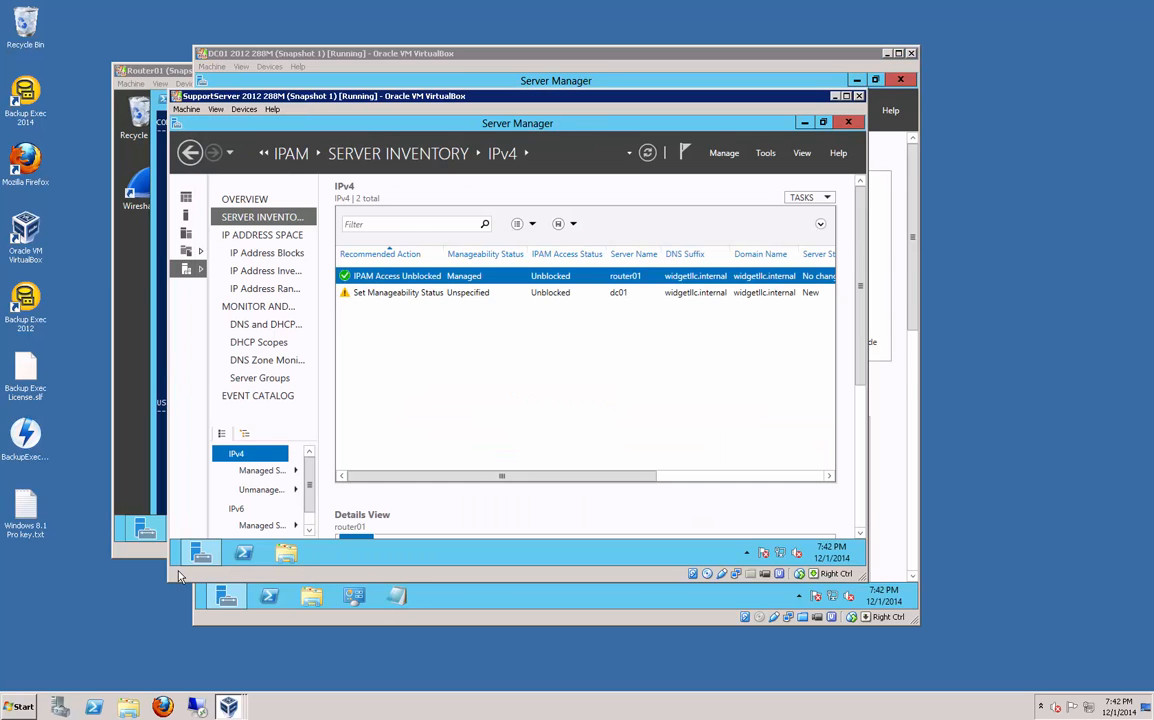
left_click(135, 378)
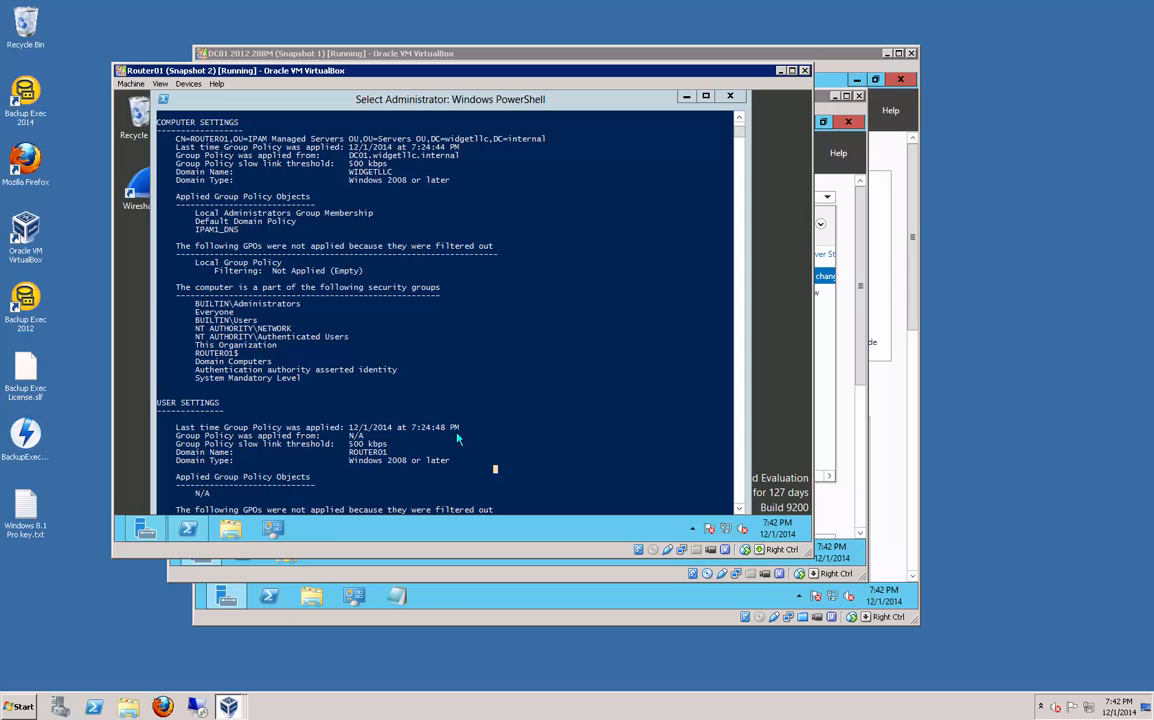
Step: Rerun gpupdate /force on Router01 and let the policy update finish
key("Escape")
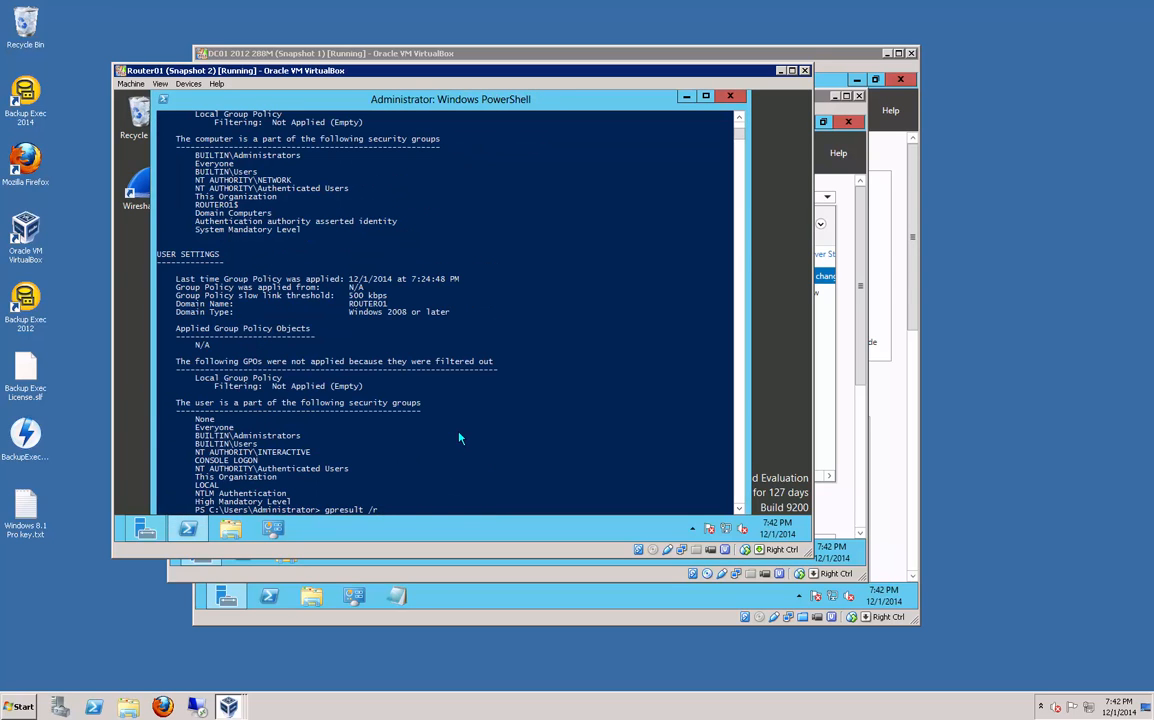
key("Up")
key("Return")
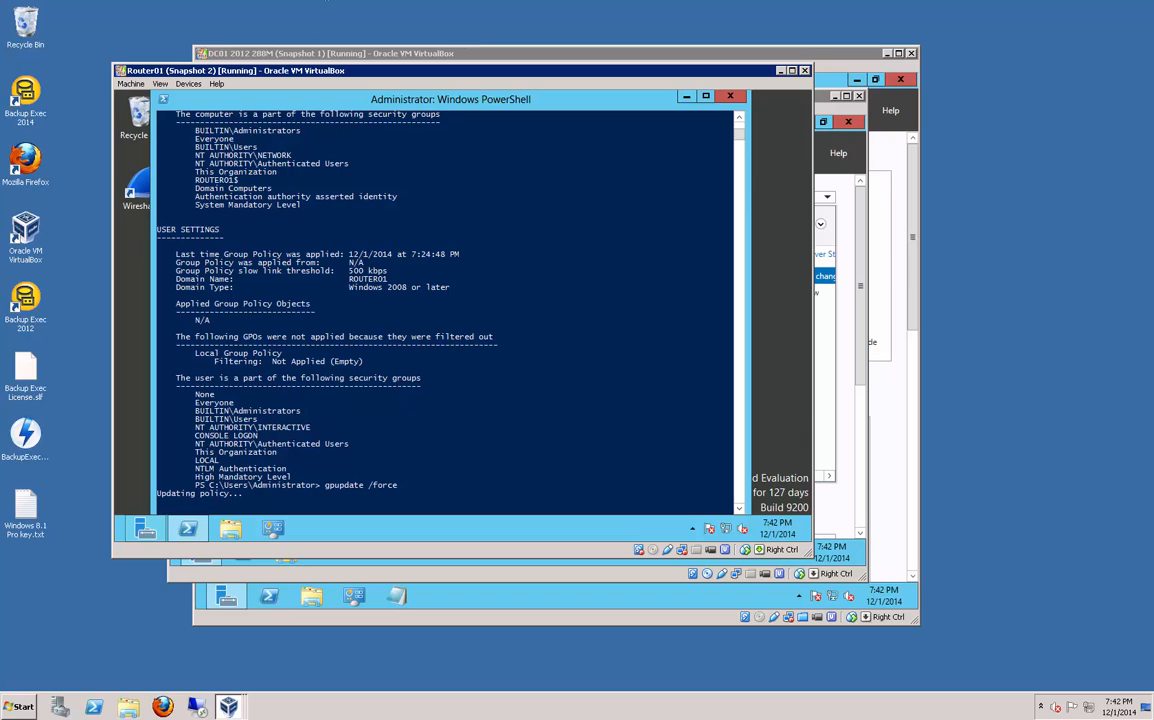
left_click(490, 445)
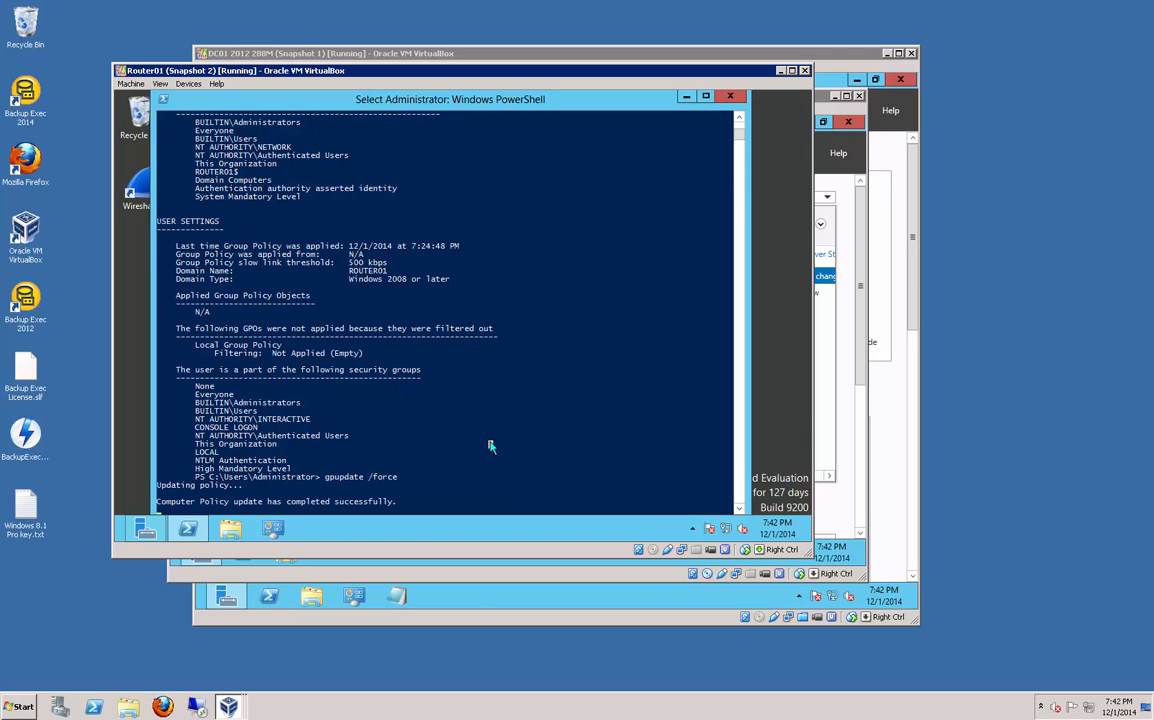
key("Escape")
Step: Run gpresult /r and scroll up to see IPAM Firewall Settings filtered out as Empty
key("Up")
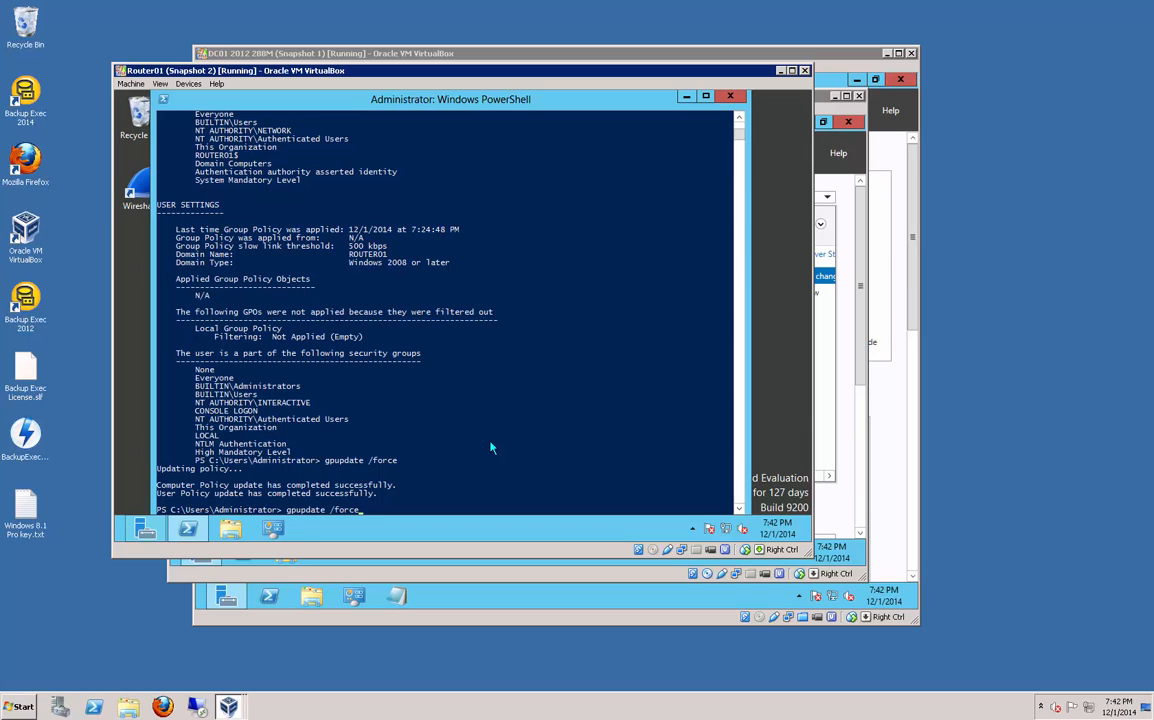
key("Up")
key("Return")
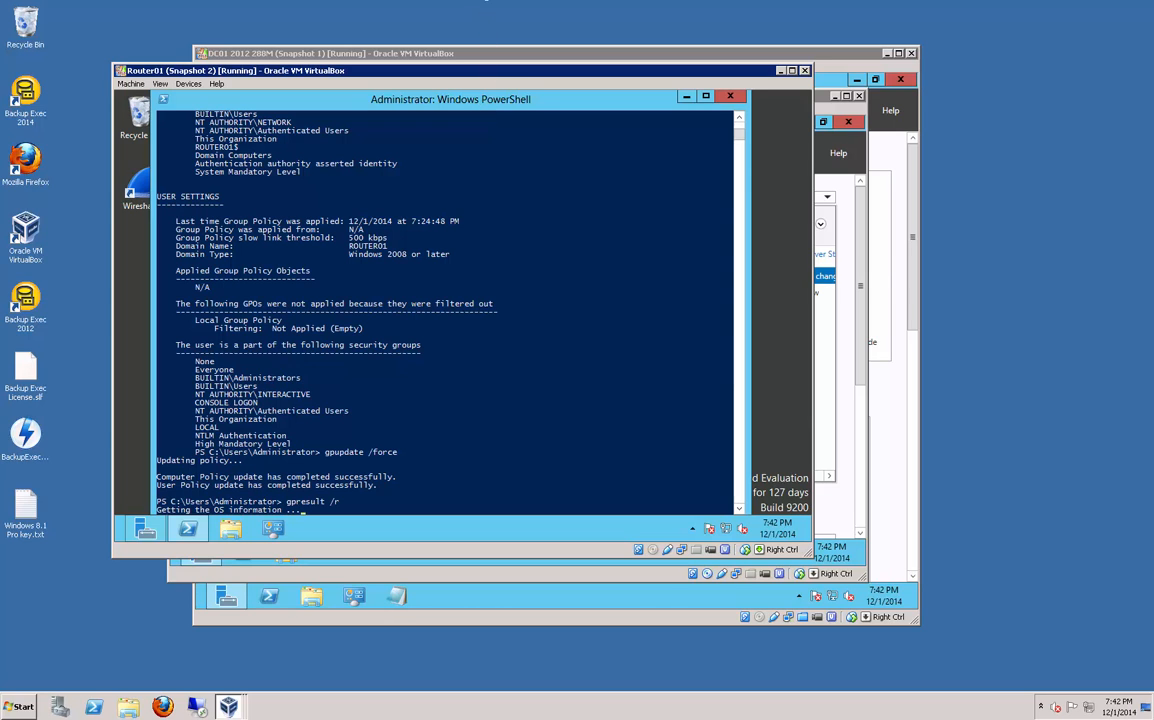
left_click(522, 308)
scroll(522, 310, "up", 5)
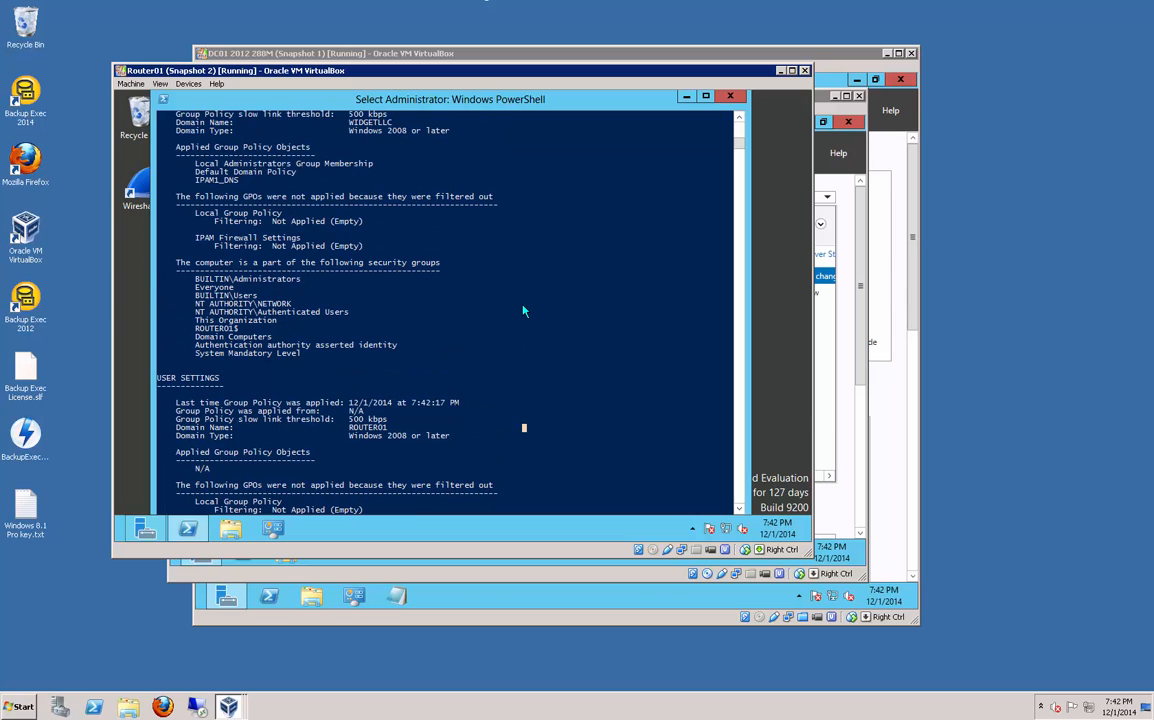
scroll(522, 310, "up", 3)
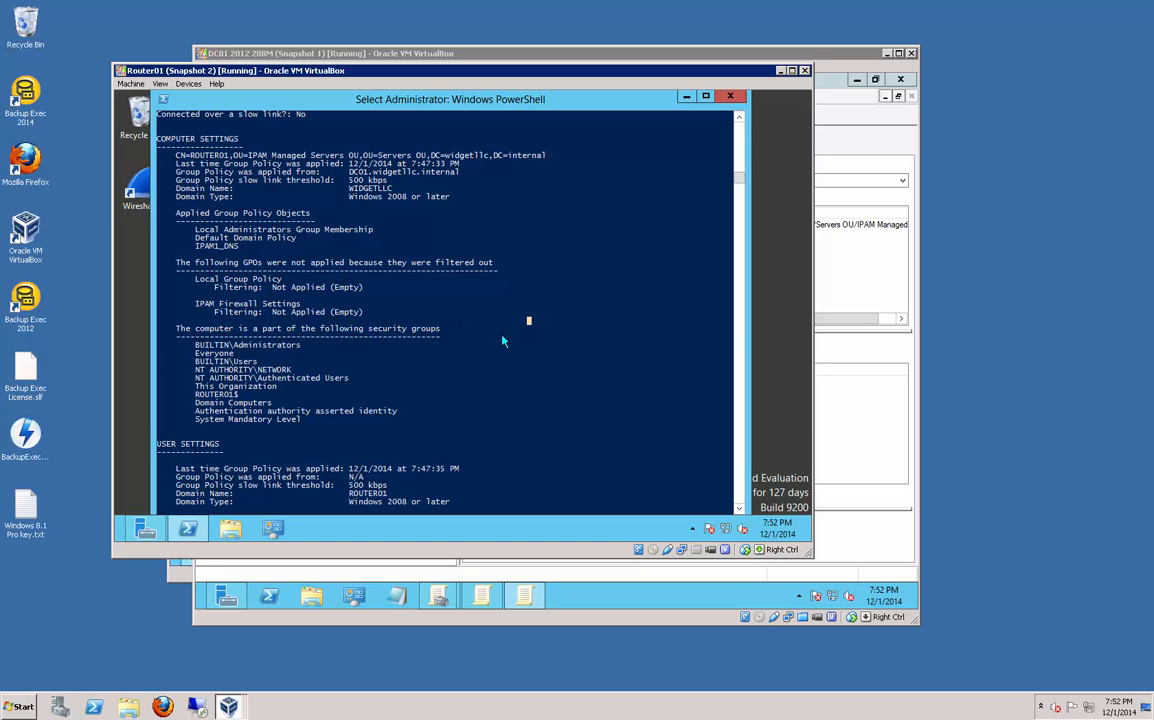
Step: On DC01, inspect IPAM Firewall Settings under Policies > Windows Settings, then close it and return to Router01
left_click(849, 353)
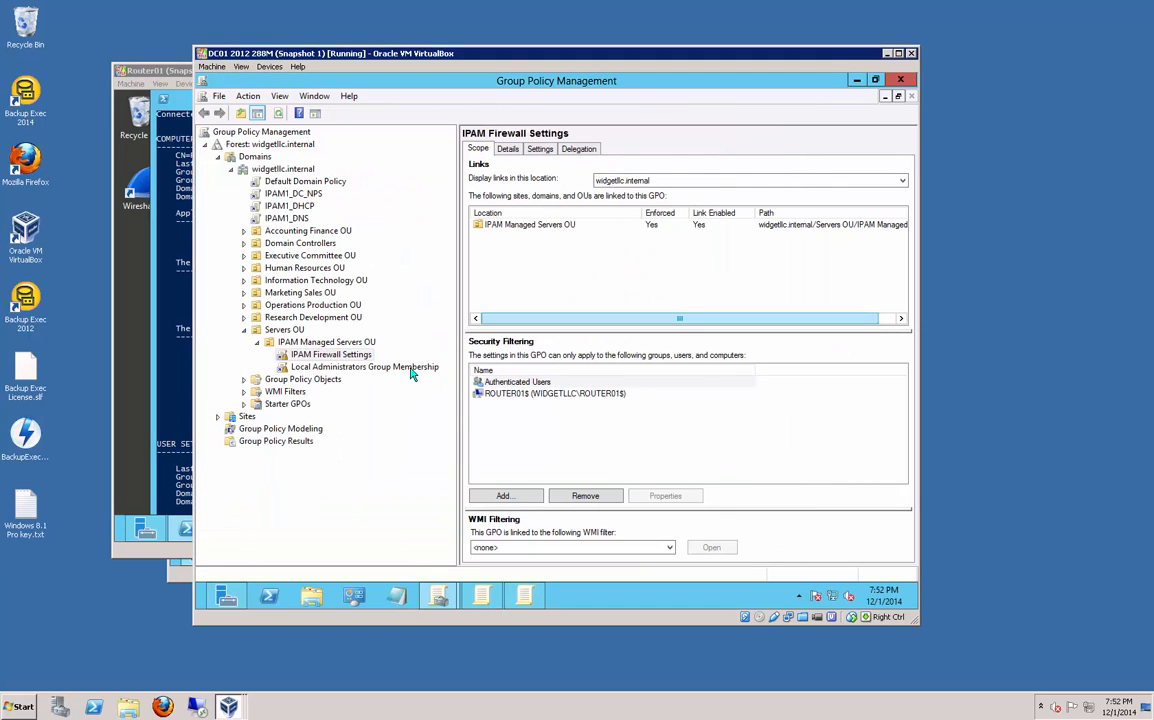
right_click(322, 357)
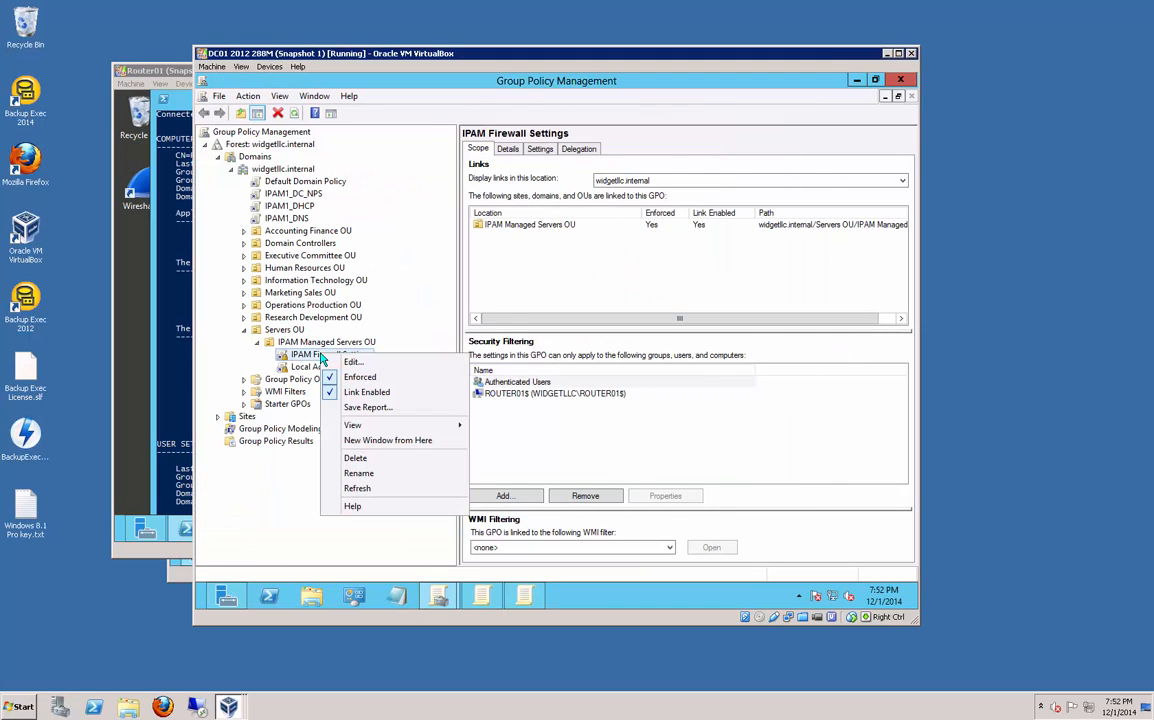
left_click(350, 362)
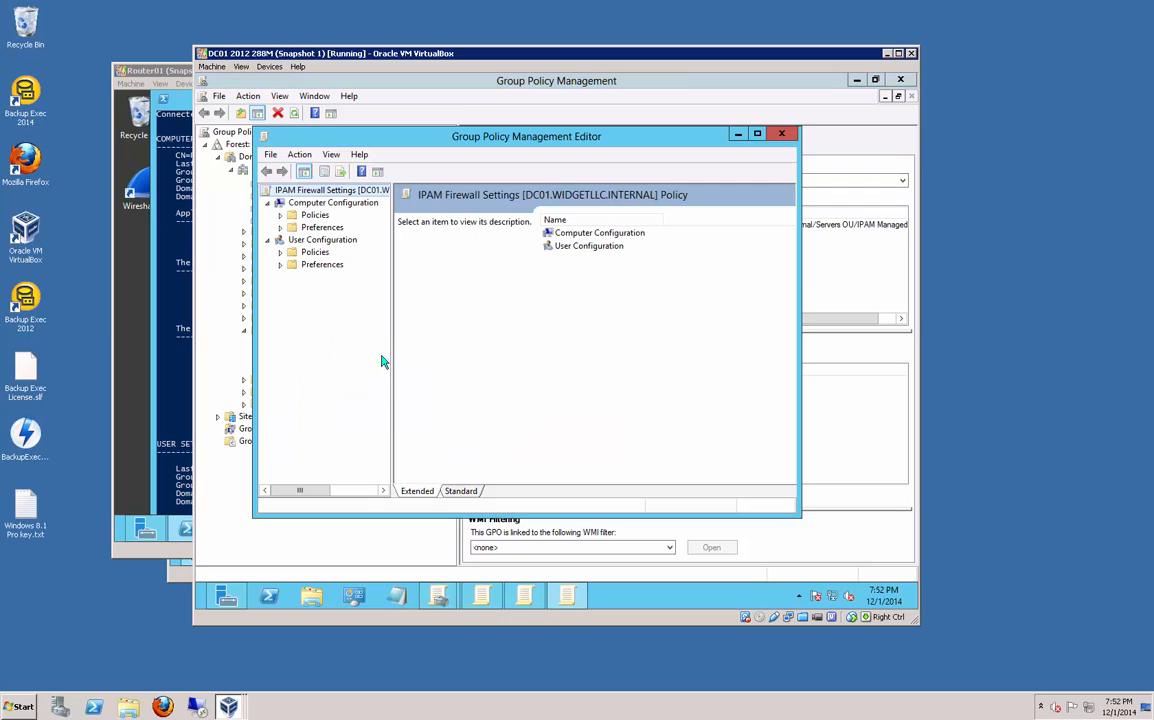
double_click(308, 215)
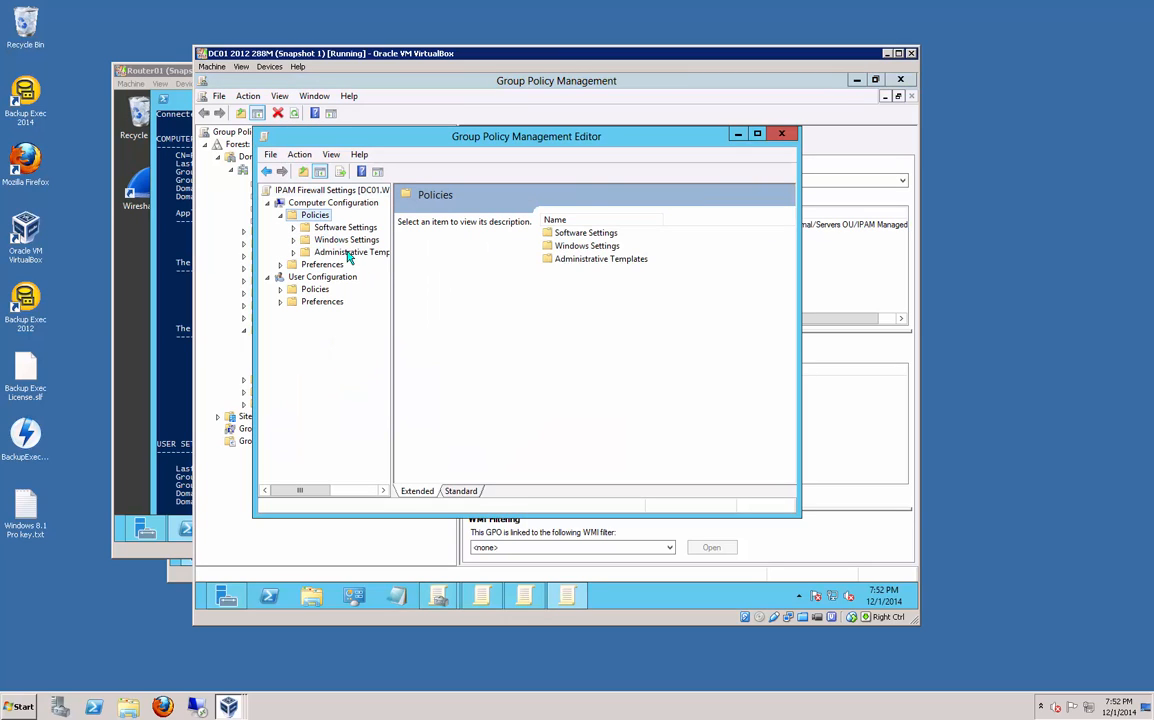
double_click(346, 240)
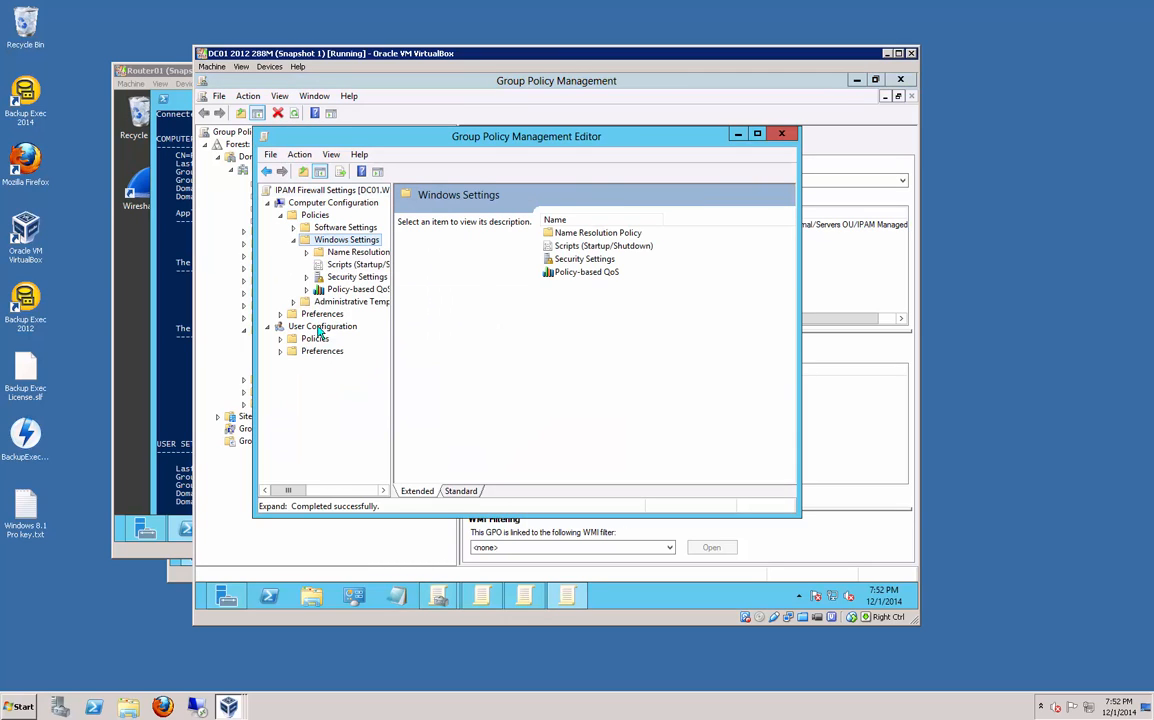
left_click(788, 143)
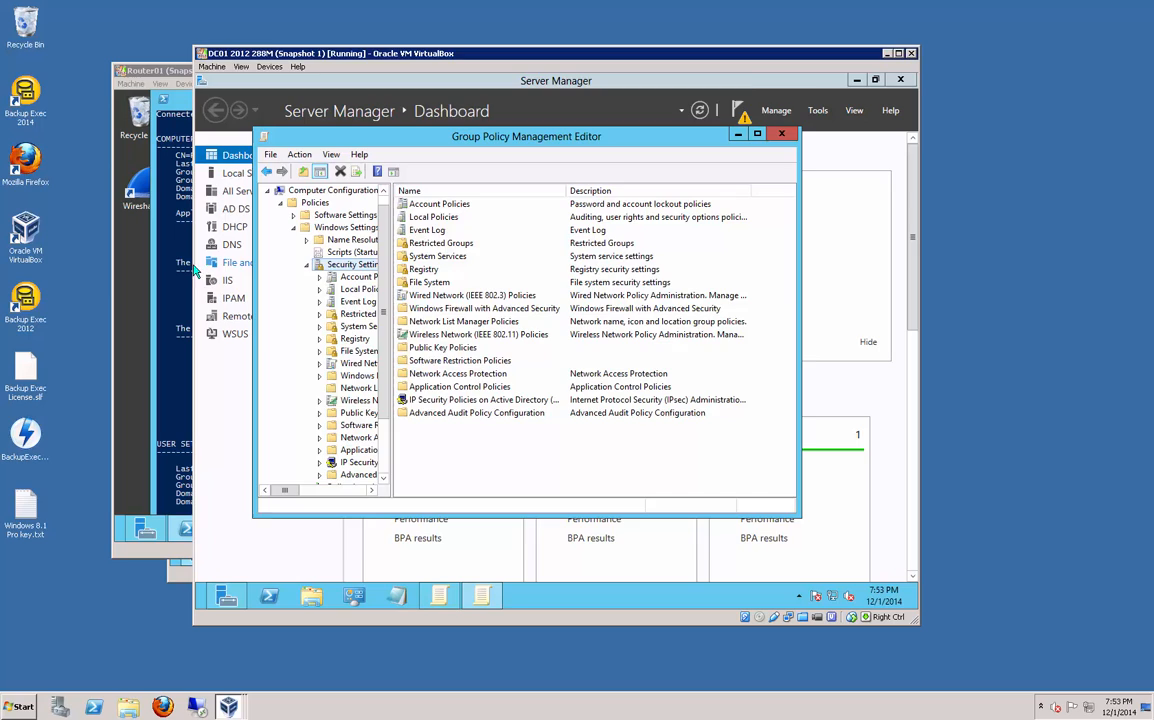
left_click(190, 270)
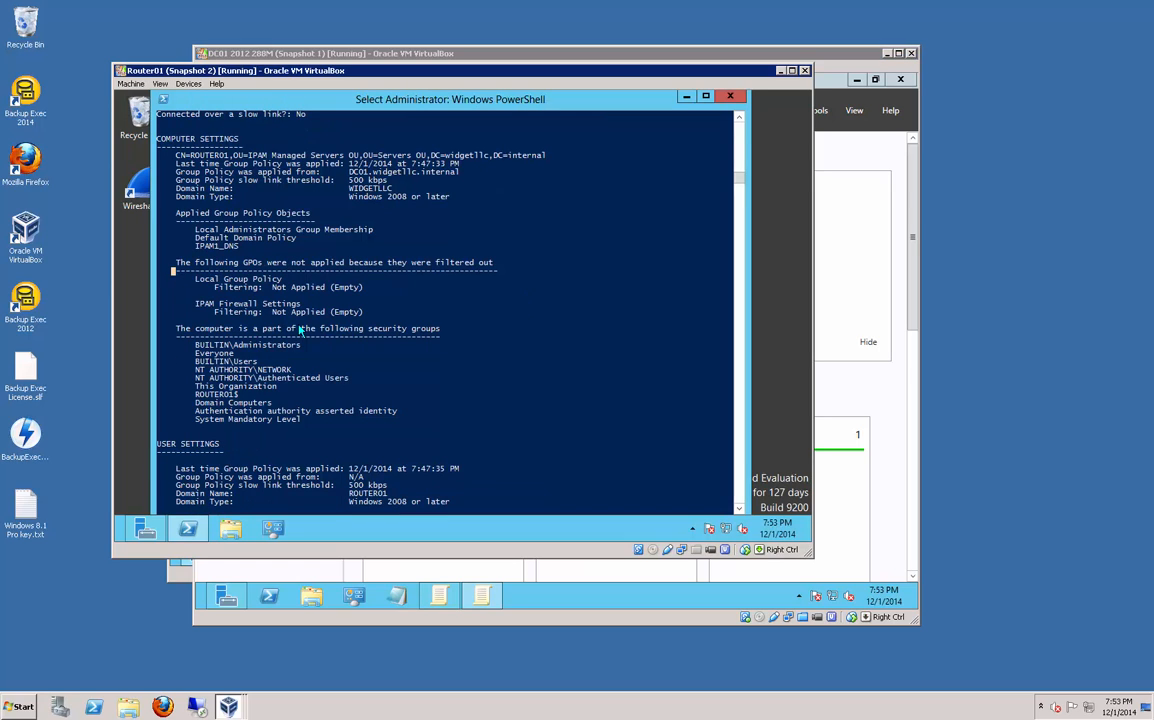
Step: Scroll down Router01's latest gpresult /r output to find IPAM Firewall Settings among the applied policies
scroll(298, 330, "down", 11)
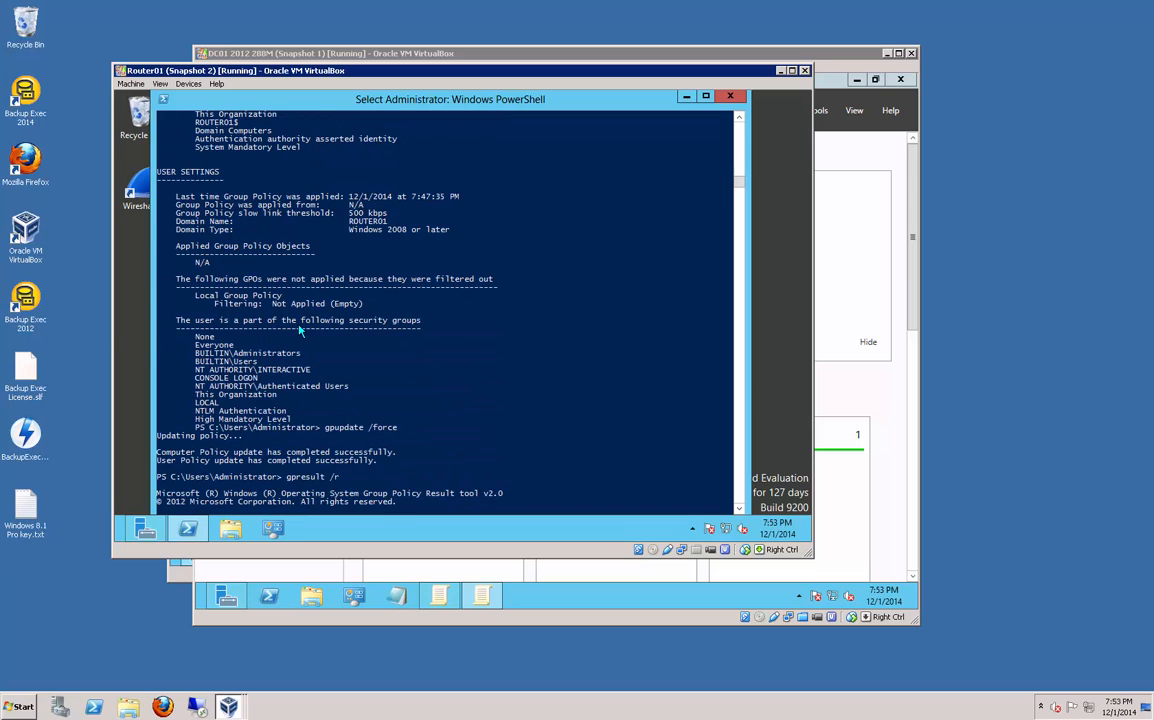
scroll(298, 330, "down", 6)
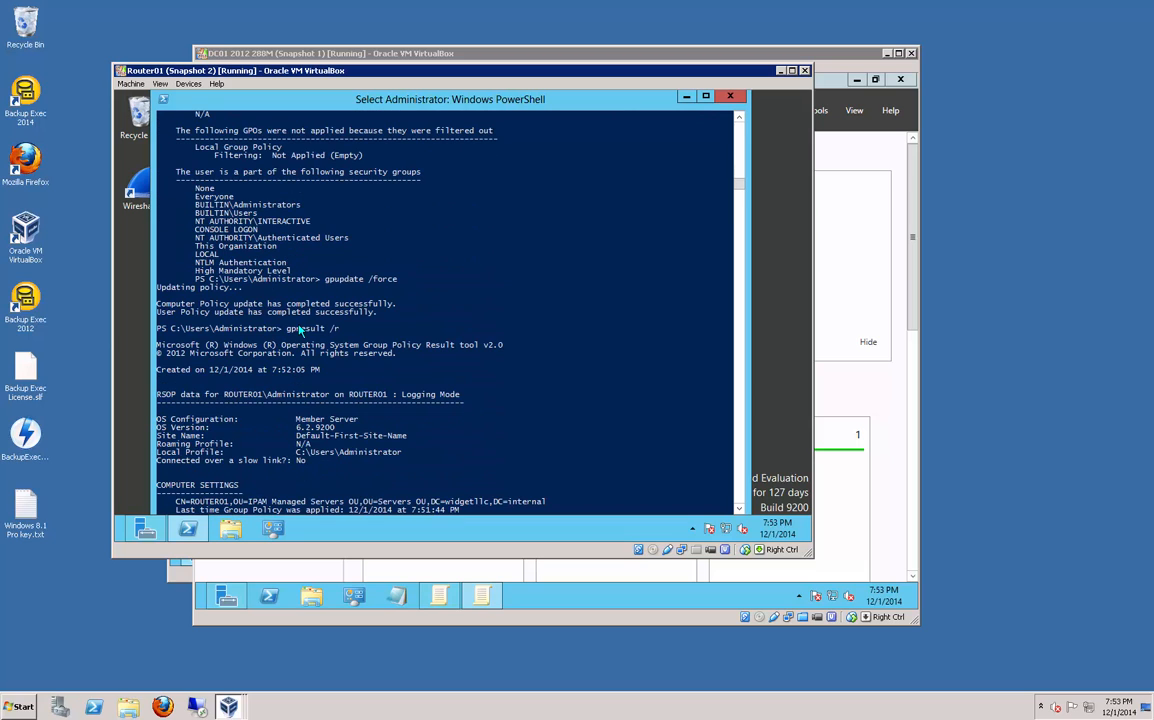
scroll(298, 330, "down", 7)
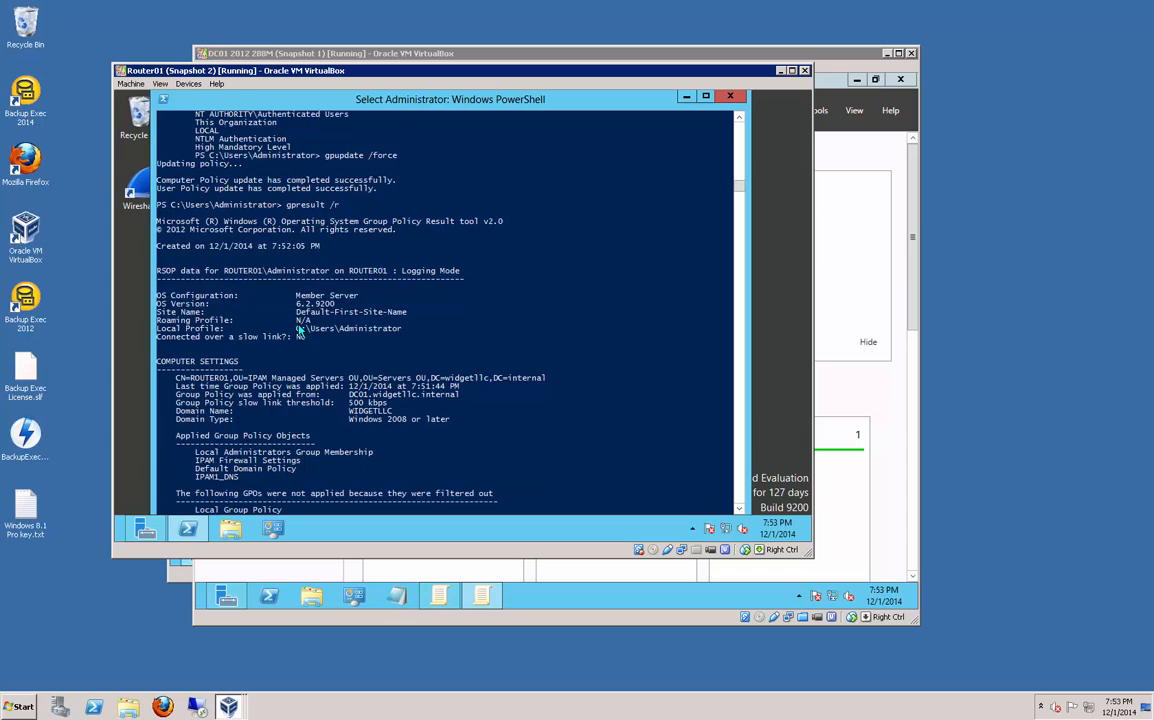
scroll(298, 330, "down", 3)
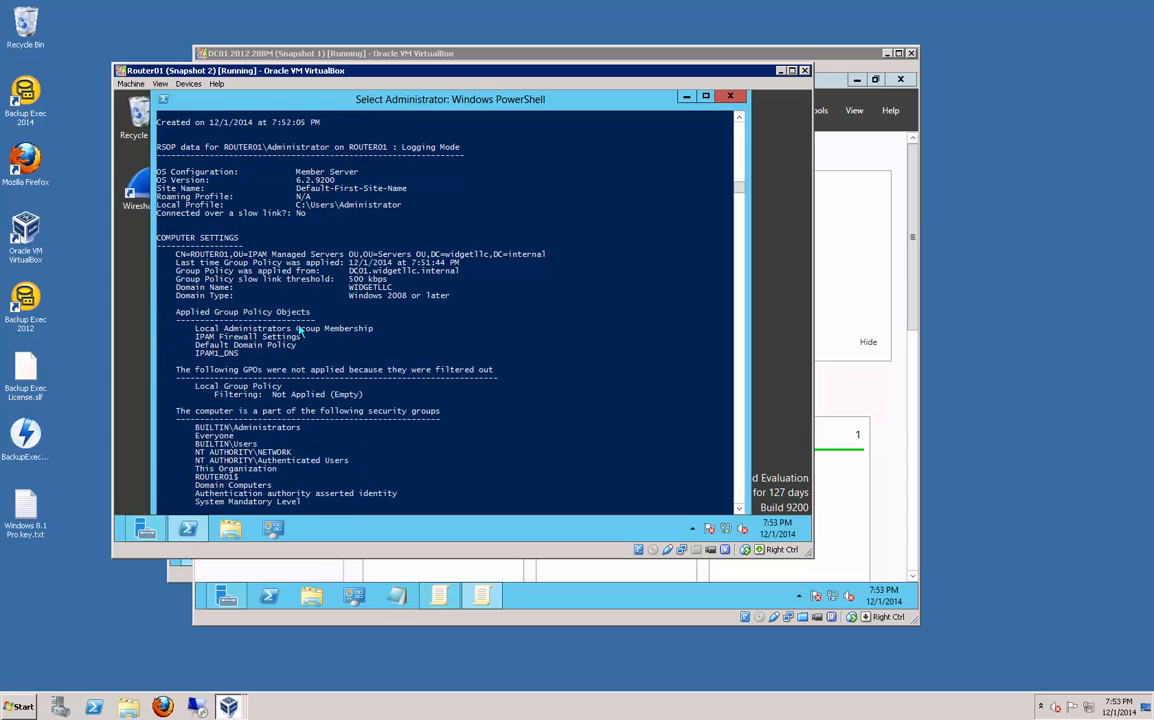
scroll(298, 330, "down", 2)
scroll(298, 330, "down", 1)
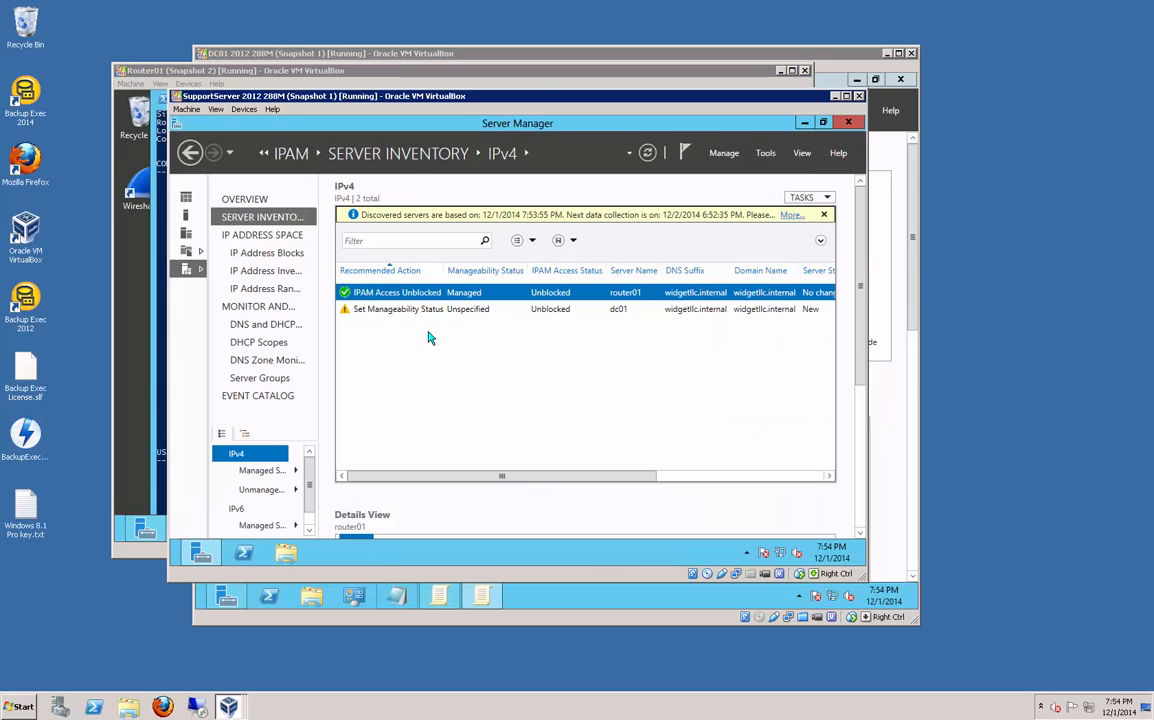
Step: Run Refresh Server Access Status on router01 in the IPv4 server inventory
right_click(511, 300)
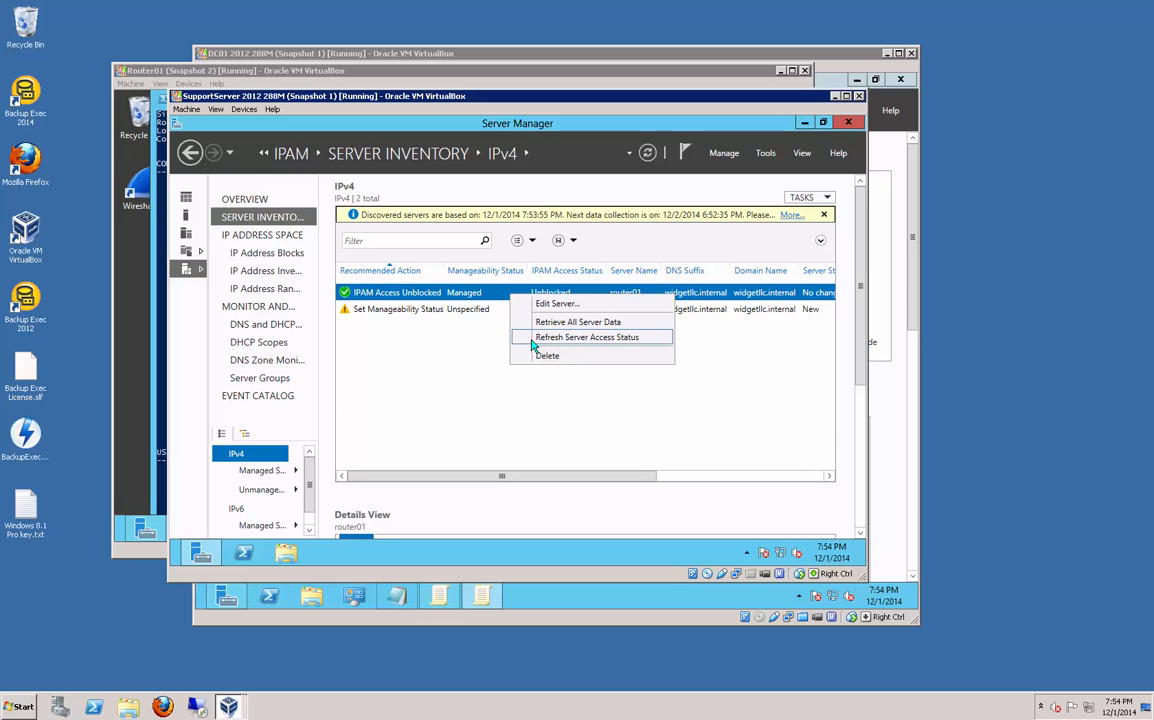
left_click(533, 337)
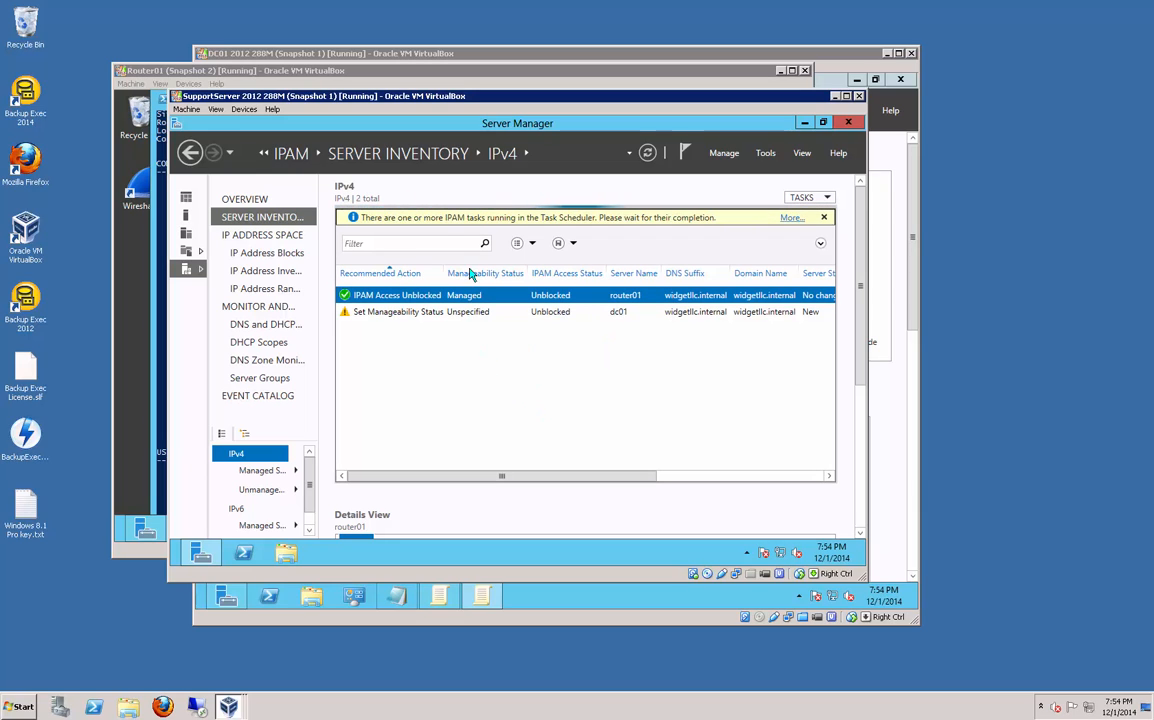